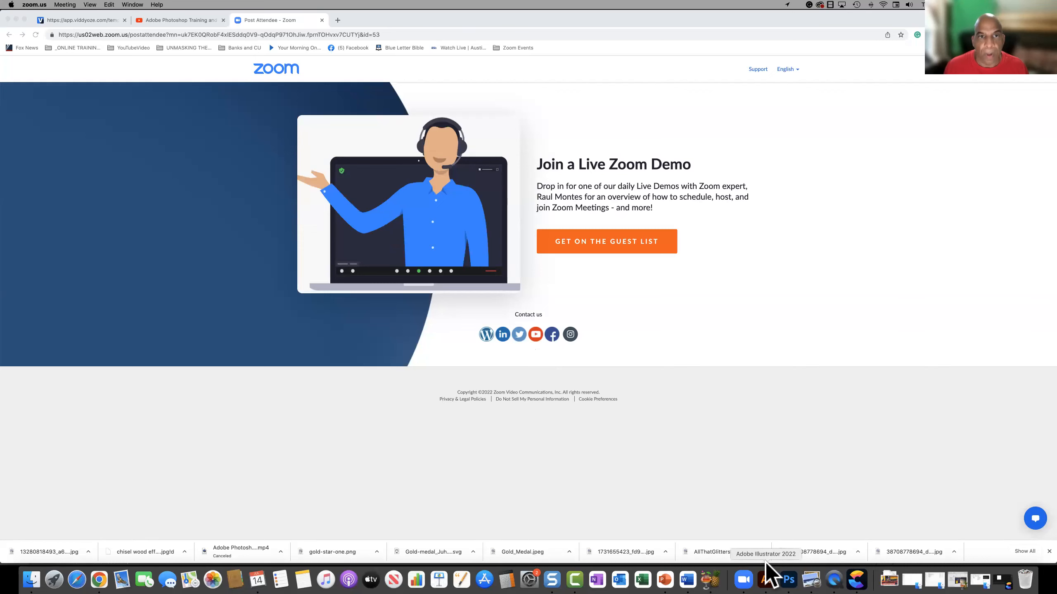
Switch to Illustrator and draw a circle about 282 px in diameter on the blank artboard.
{"action": "left_click", "coordinate": [766, 564]}
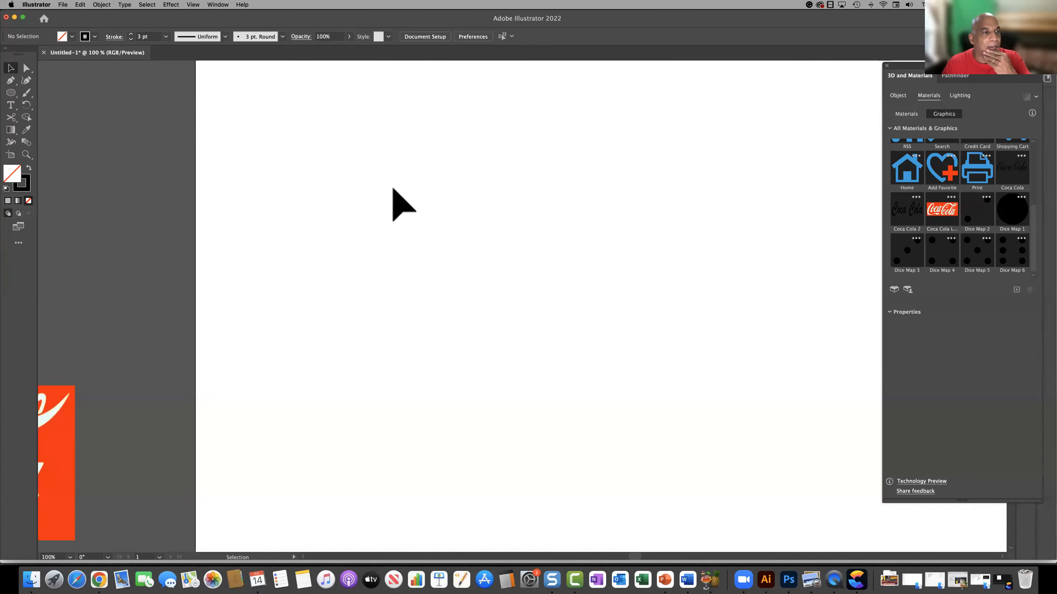
{"action": "left_click", "coordinate": [10, 94]}
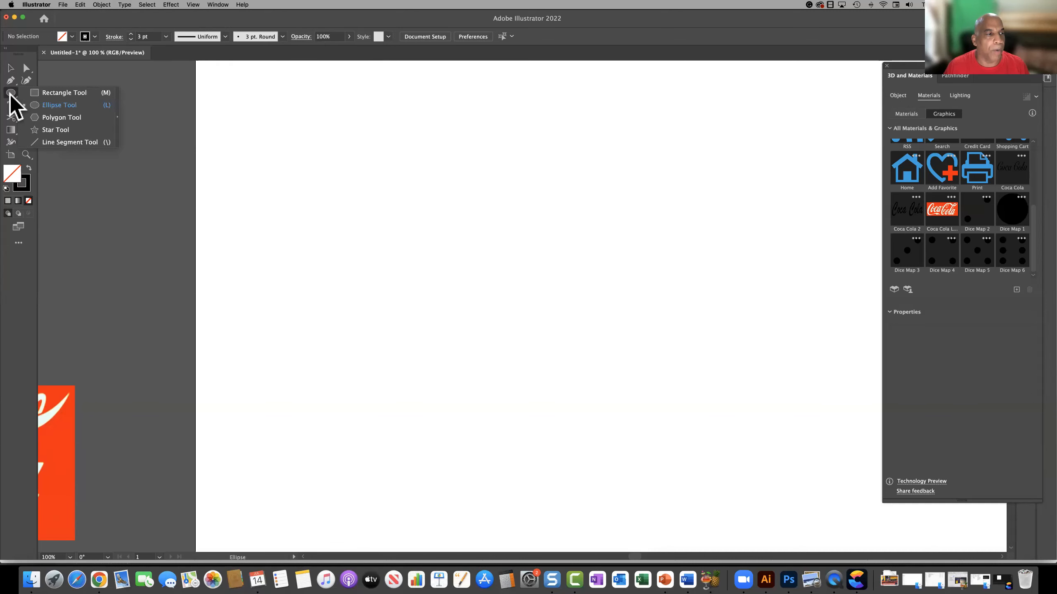
{"action": "left_click", "coordinate": [56, 105]}
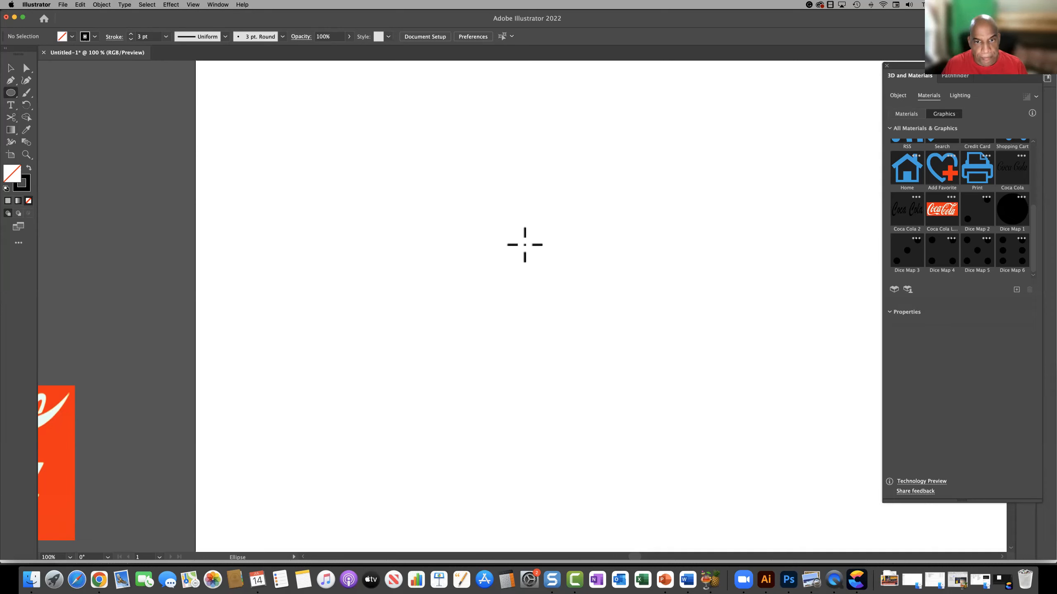
{"action": "left_click_drag", "start_coordinate": [518, 234], "coordinate": [667, 390]}
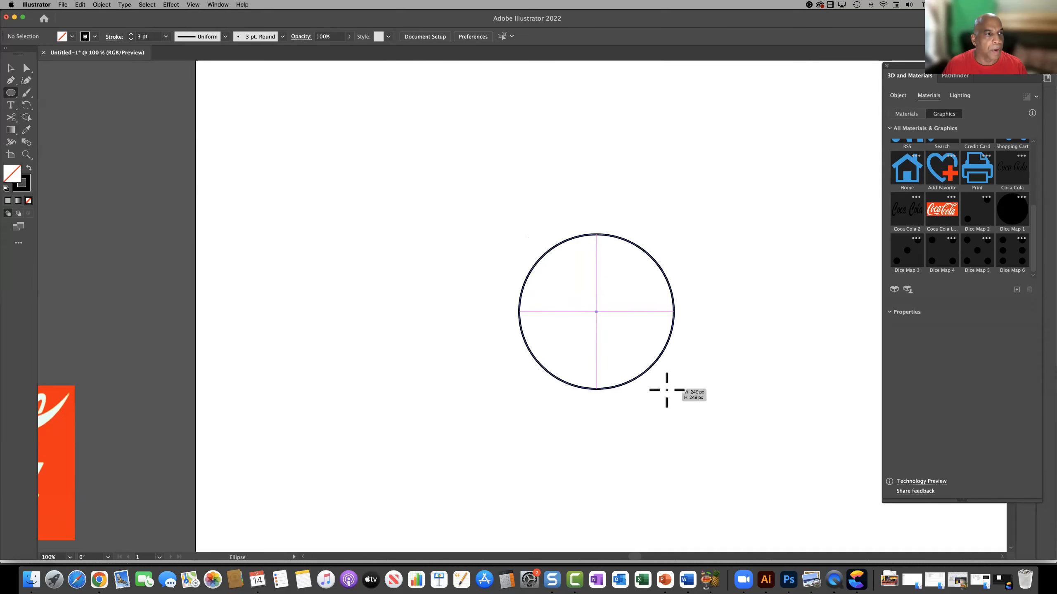
{"action": "left_click_drag", "start_coordinate": [667, 390], "coordinate": [682, 411]}
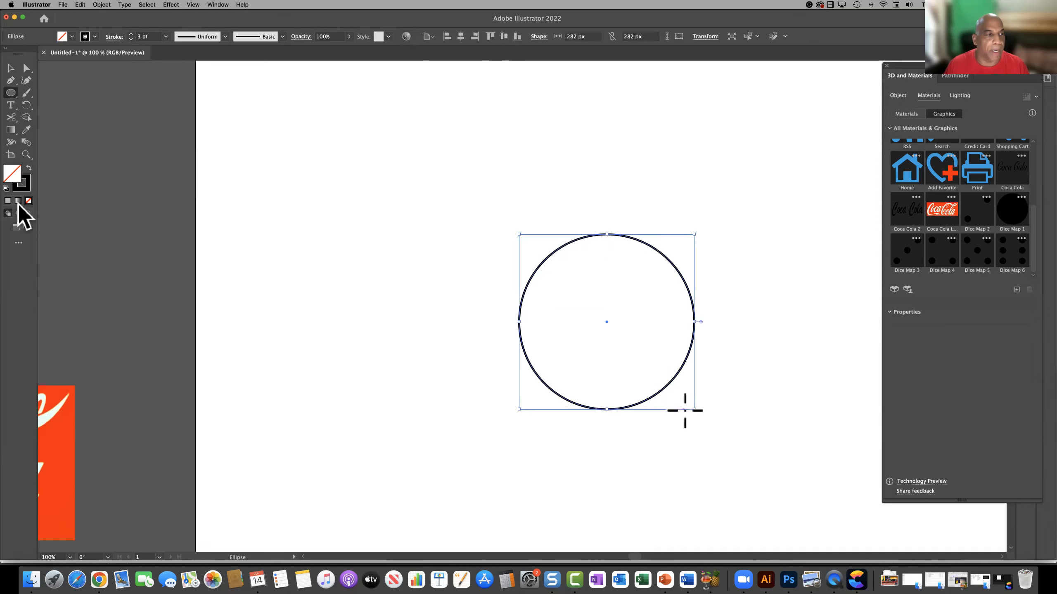
Swap the circle's stroke and fill so it has no stroke, and set its fill colour to blue 2727C4.
{"action": "left_click", "coordinate": [30, 168]}
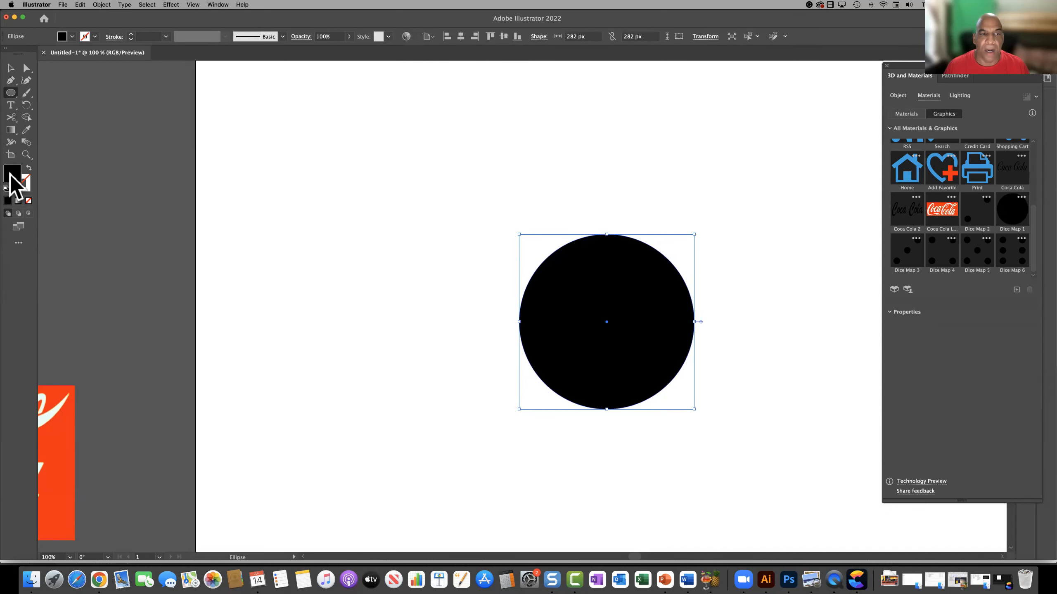
{"action": "double_click", "coordinate": [11, 174]}
{"action": "left_click", "coordinate": [496, 250]}
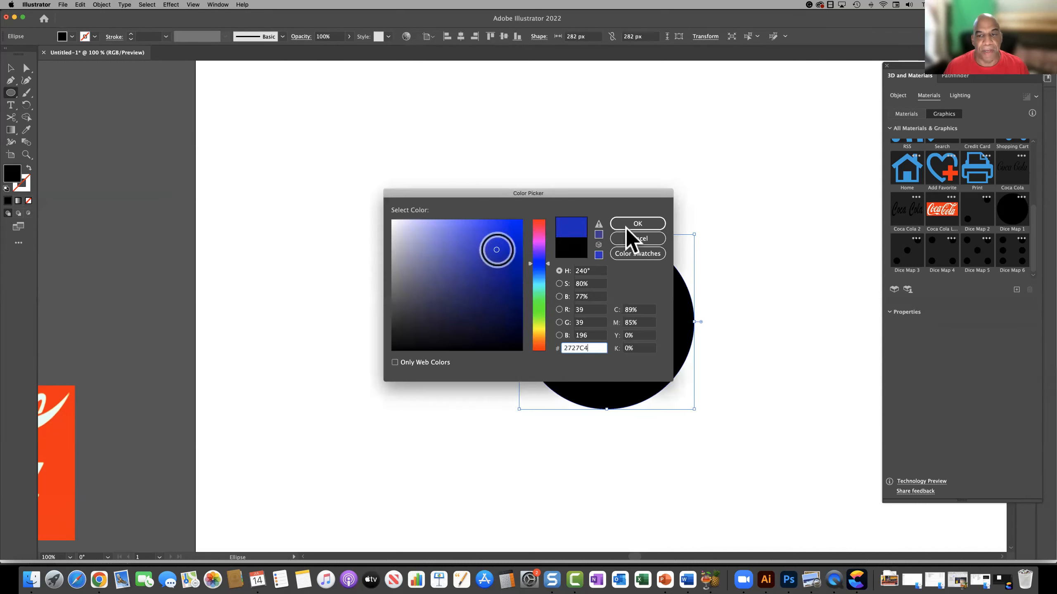
{"action": "left_click", "coordinate": [620, 224]}
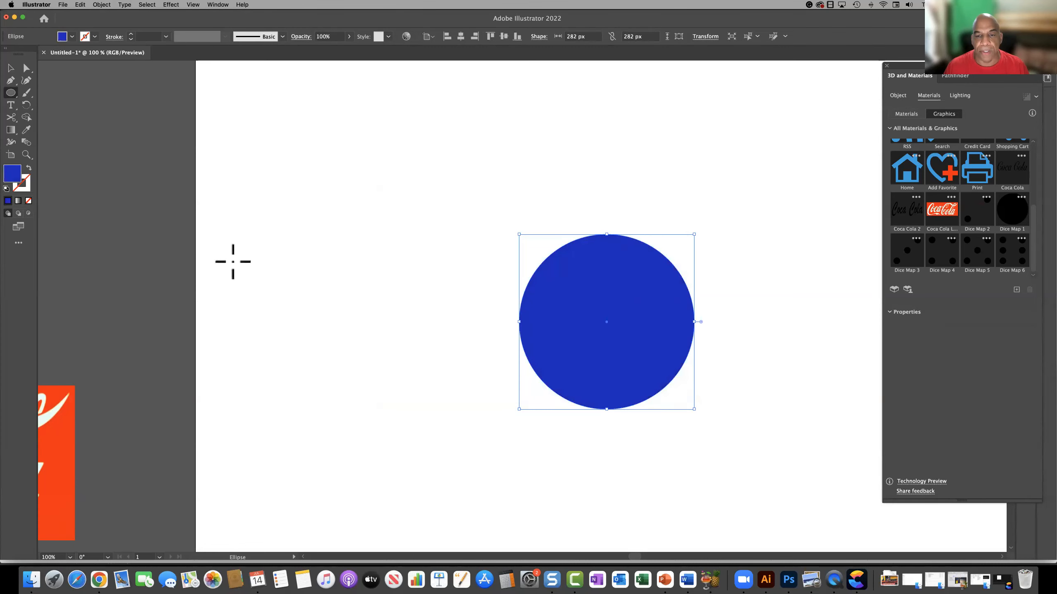
Move the blue circle up and to the left, centring it at about X 582 px, Y 560 px.
{"action": "left_click", "coordinate": [10, 68]}
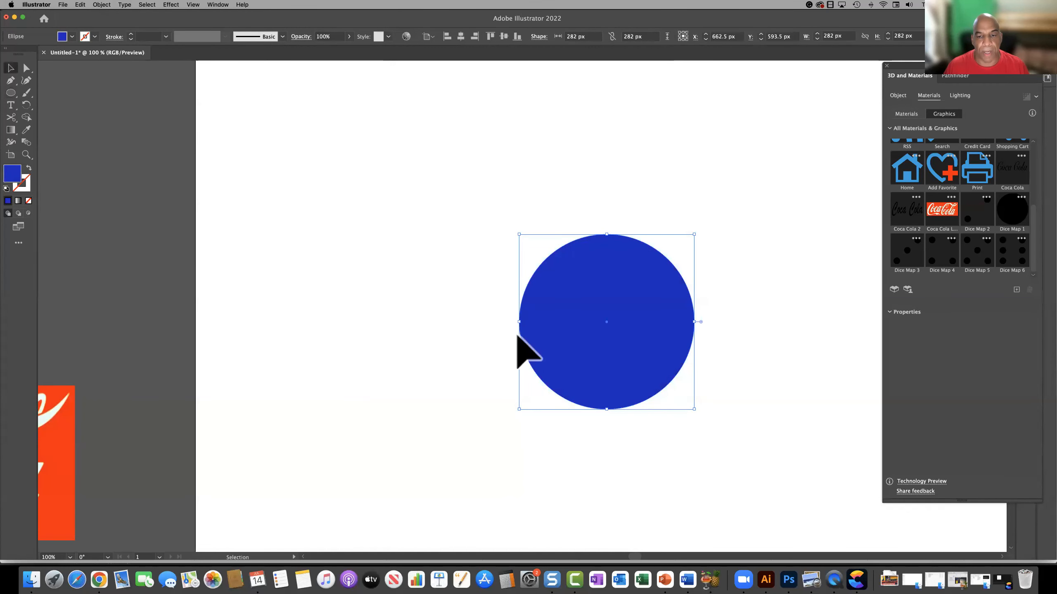
{"action": "scroll", "coordinate": [591, 362], "scroll_direction": "left", "scroll_amount": 1}
{"action": "left_click_drag", "start_coordinate": [590, 362], "coordinate": [541, 341]}
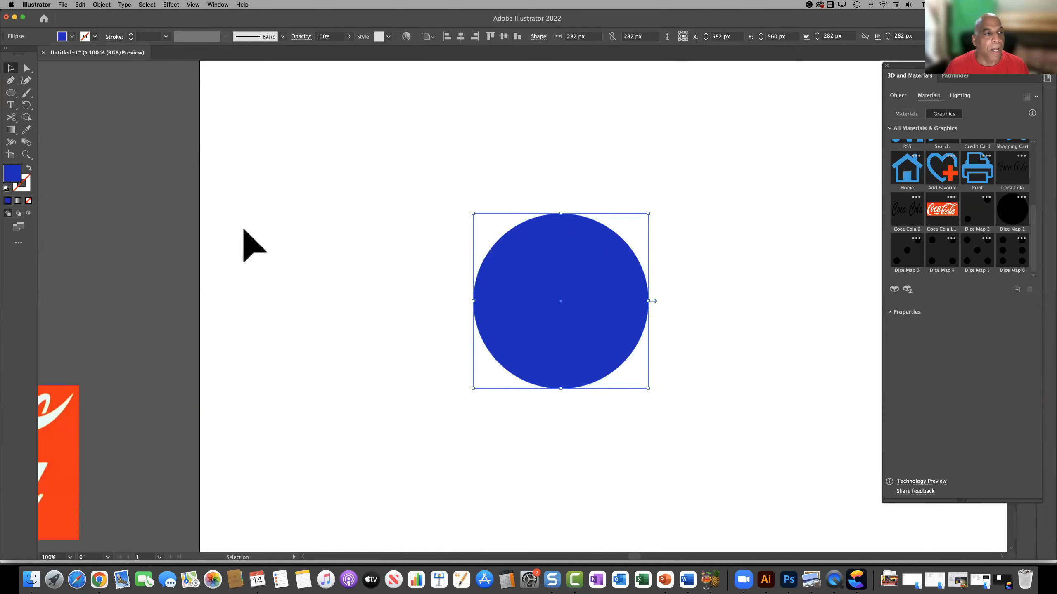
Draw a hexagon about 117 by 101 px near the artboard's upper-left corner, with a flat edge on top.
{"action": "left_click_drag", "start_coordinate": [11, 99], "coordinate": [52, 120]}
{"action": "left_click_drag", "start_coordinate": [256, 149], "coordinate": [272, 195]}
{"action": "left_click_drag", "start_coordinate": [272, 208], "coordinate": [269, 184]}
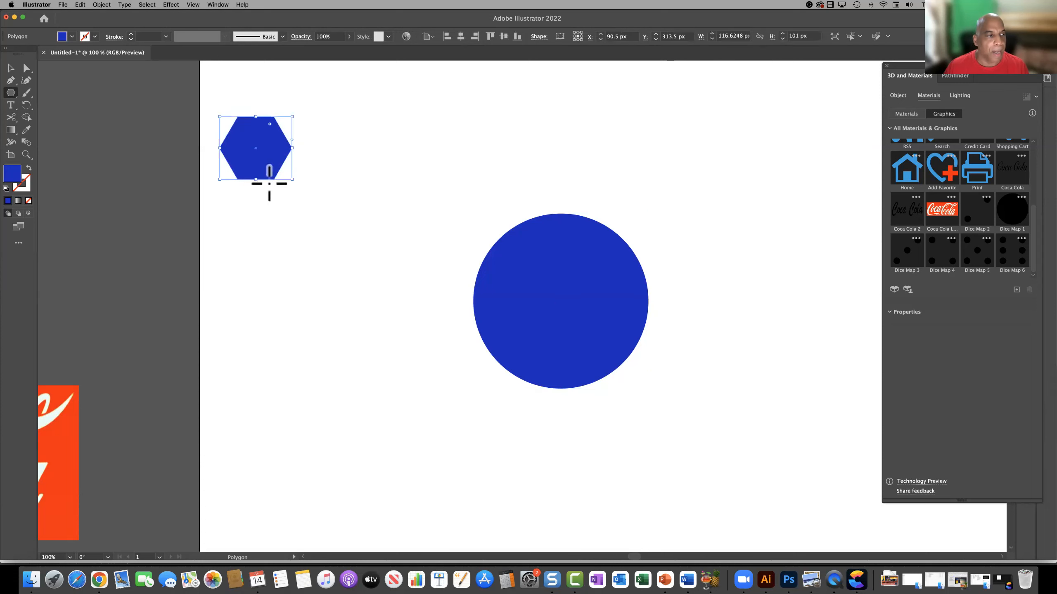
Change the hexagon's fill colour to red E81346.
{"action": "double_click", "coordinate": [13, 173]}
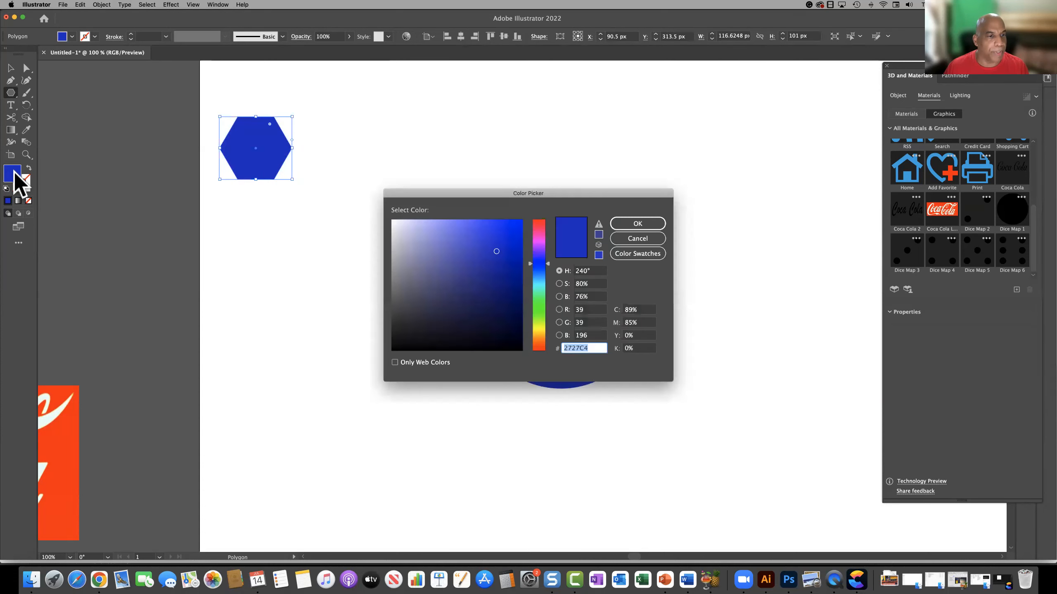
{"action": "left_click", "coordinate": [539, 225]}
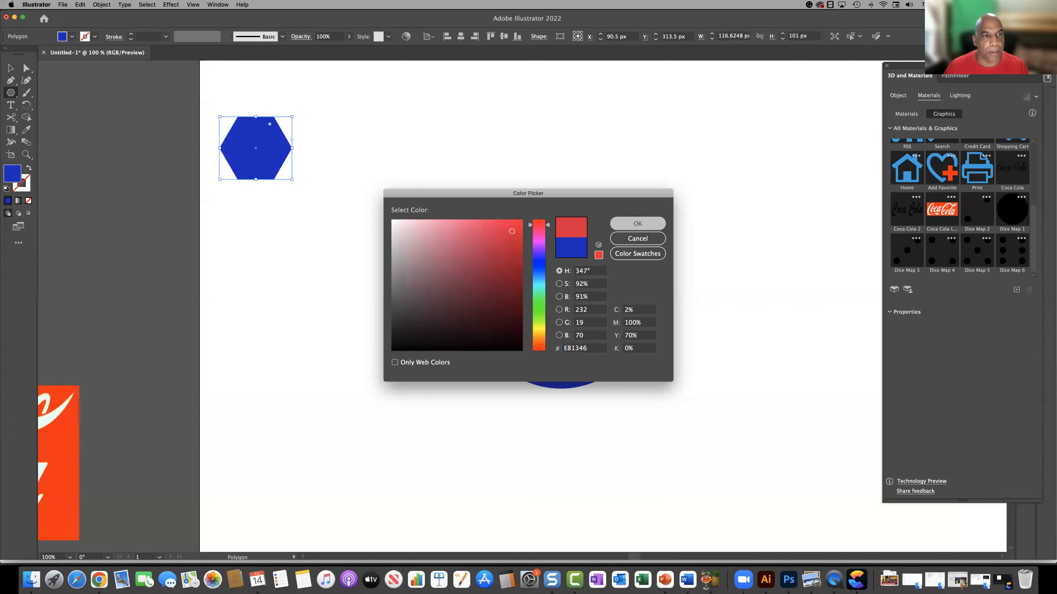
{"action": "left_click", "coordinate": [633, 224]}
Scale the red hexagon down to about 99 by 82 px and place it centred over the blue circle's top edge.
{"action": "left_click", "coordinate": [11, 67]}
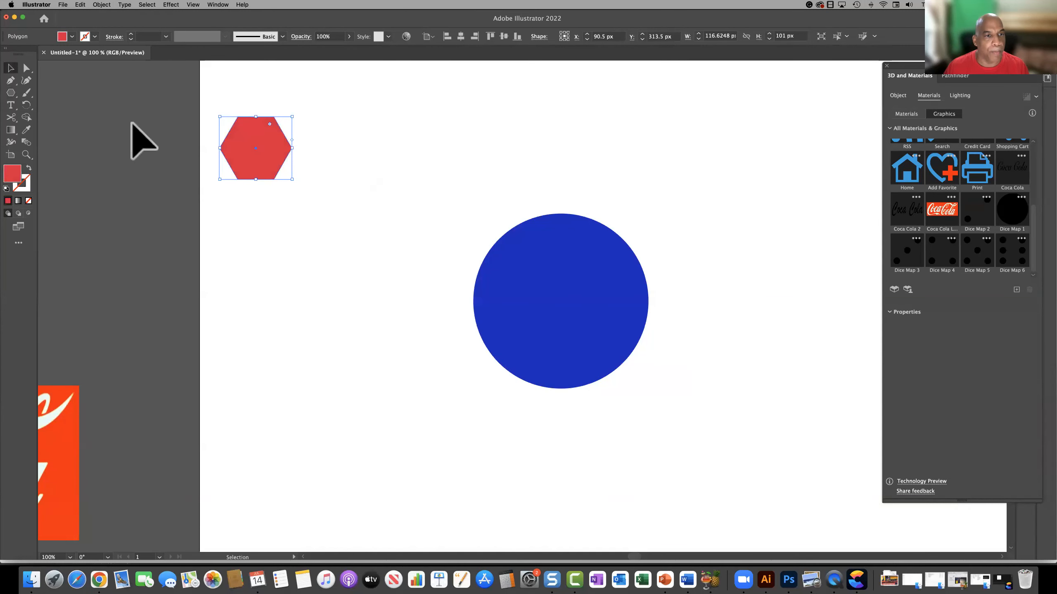
{"action": "left_click_drag", "start_coordinate": [256, 148], "coordinate": [403, 163]}
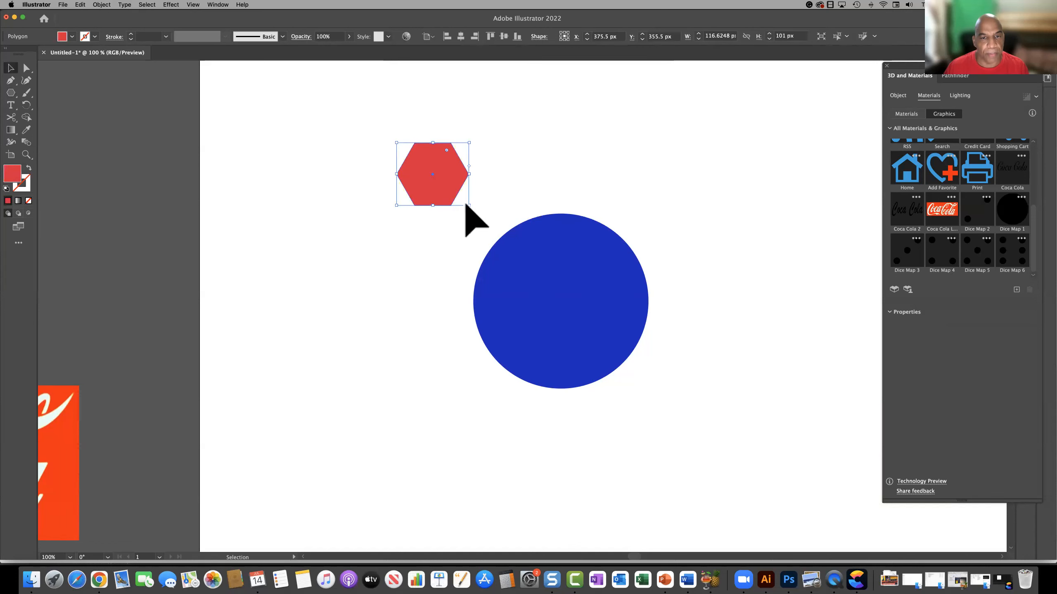
{"action": "left_click_drag", "start_coordinate": [469, 205], "coordinate": [564, 221]}
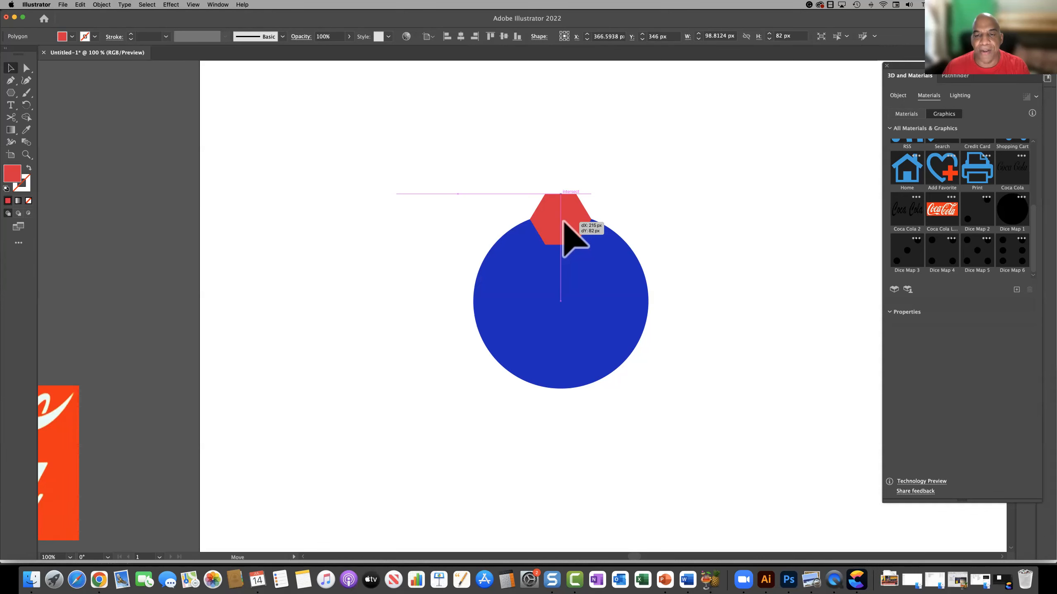
{"action": "left_click_drag", "start_coordinate": [563, 221], "coordinate": [563, 221]}
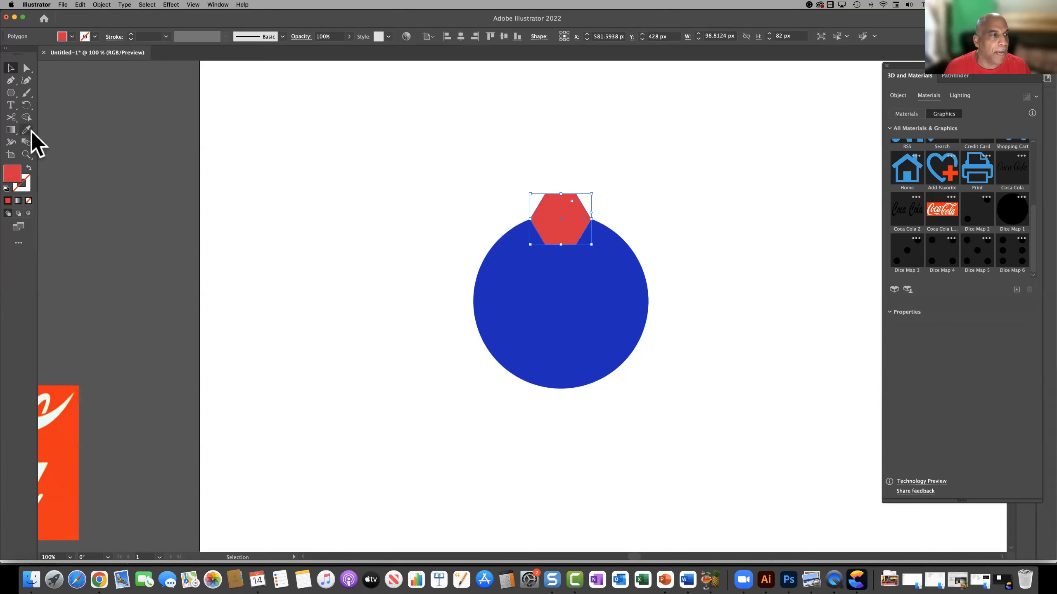
Rotate the red hexagon very slightly with the Rotate tool, using the blue circle's centre as the pivot.
{"action": "left_click", "coordinate": [26, 105]}
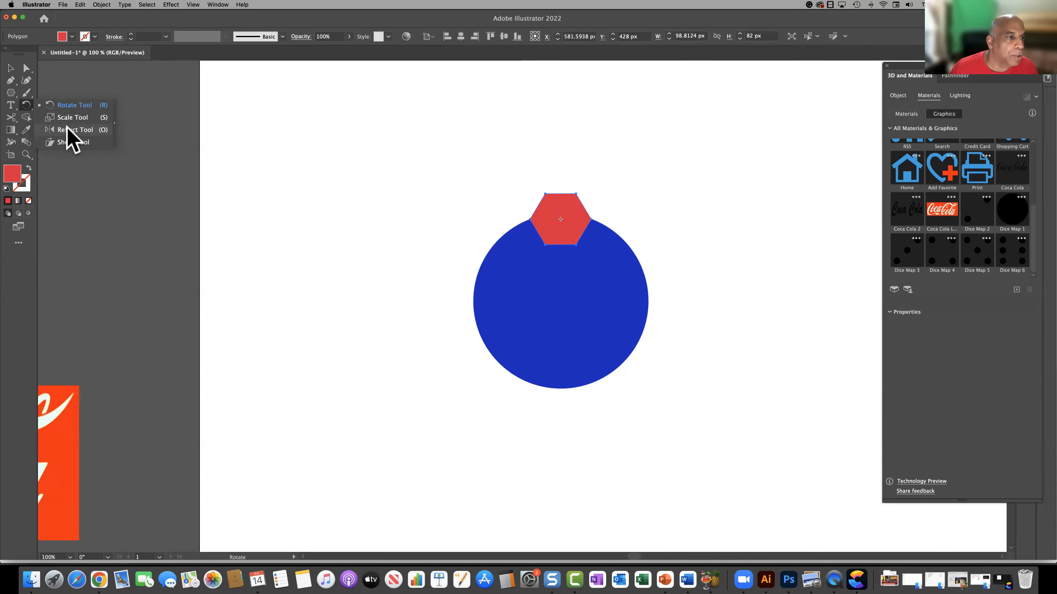
{"action": "left_click", "coordinate": [80, 104]}
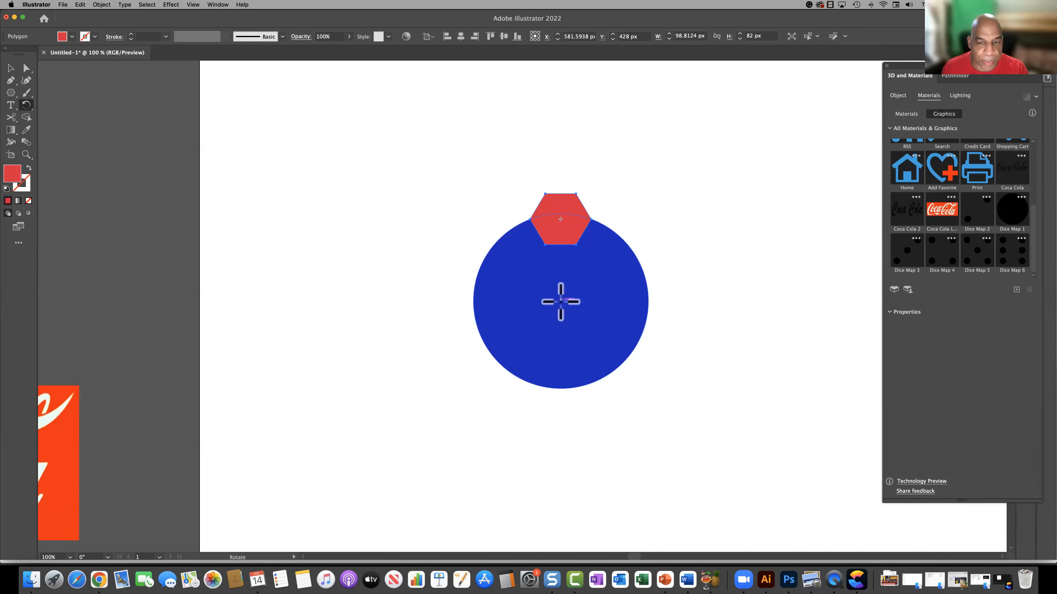
{"action": "left_click", "coordinate": [560, 301]}
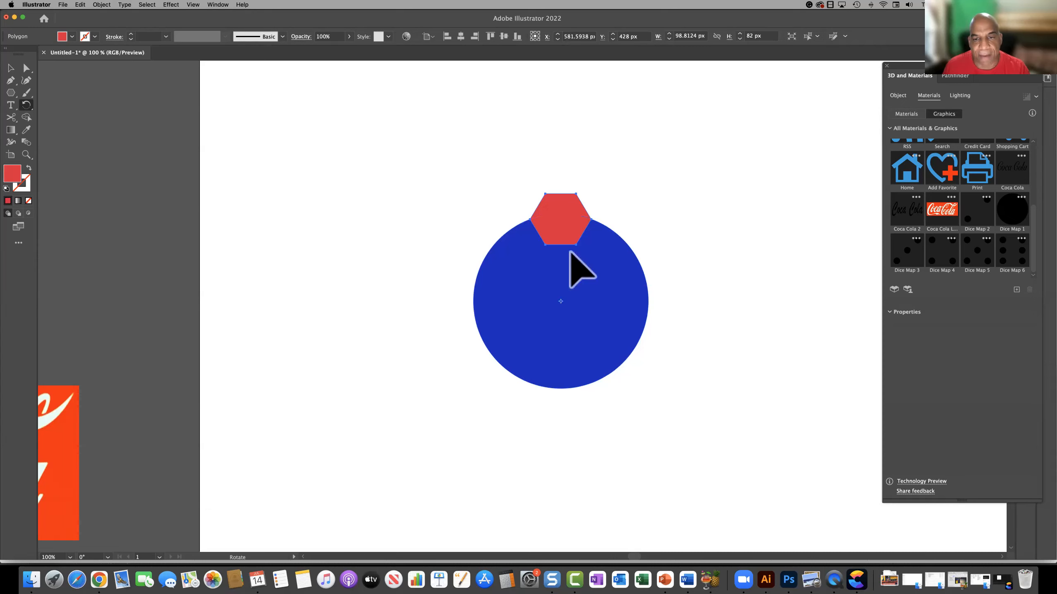
{"action": "mouse_move", "coordinate": [575, 217]}
{"action": "left_mouse_down"}
{"action": "mouse_move", "coordinate": [616, 267]}
{"action": "mouse_move", "coordinate": [581, 350]}
{"action": "mouse_move", "coordinate": [606, 343]}
{"action": "mouse_move", "coordinate": [592, 230]}
{"action": "mouse_move", "coordinate": [561, 232]}
{"action": "left_mouse_up"}
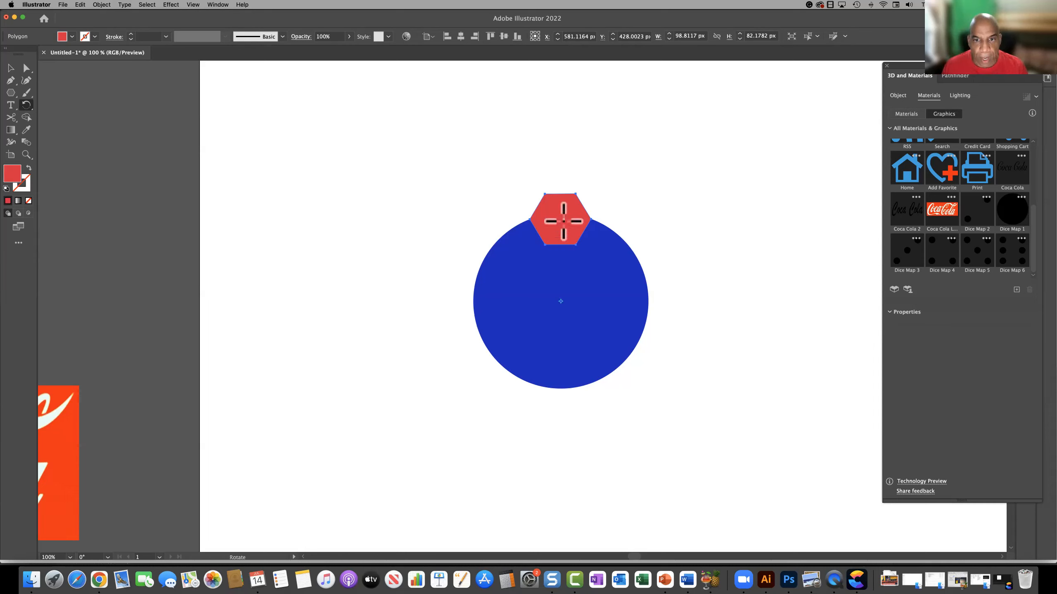
{"action": "left_click", "coordinate": [11, 68]}
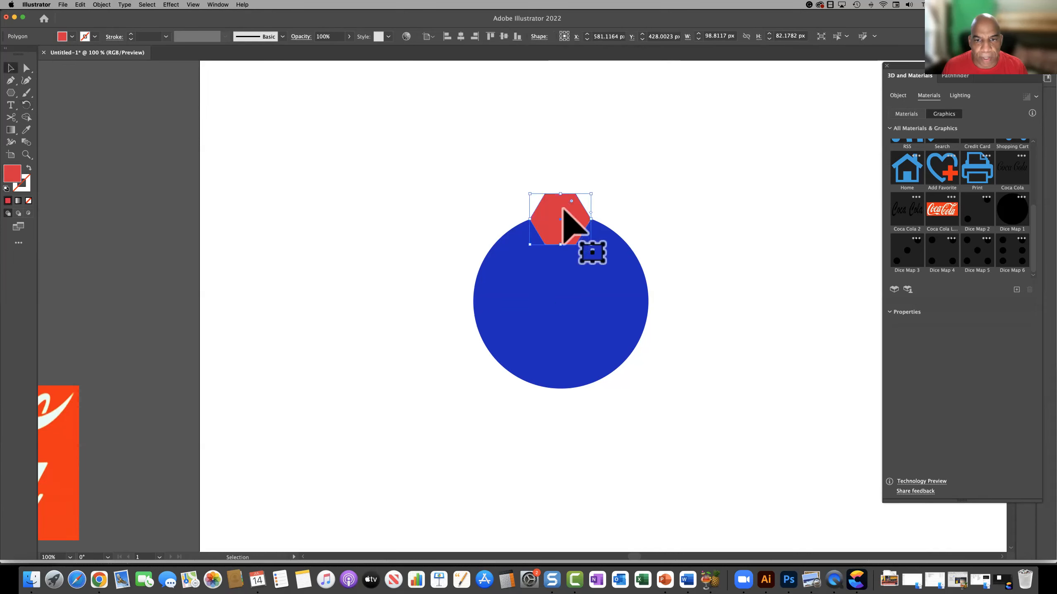
{"action": "left_click_drag", "start_coordinate": [564, 209], "coordinate": [586, 213]}
{"action": "key", "text": "super+z"}
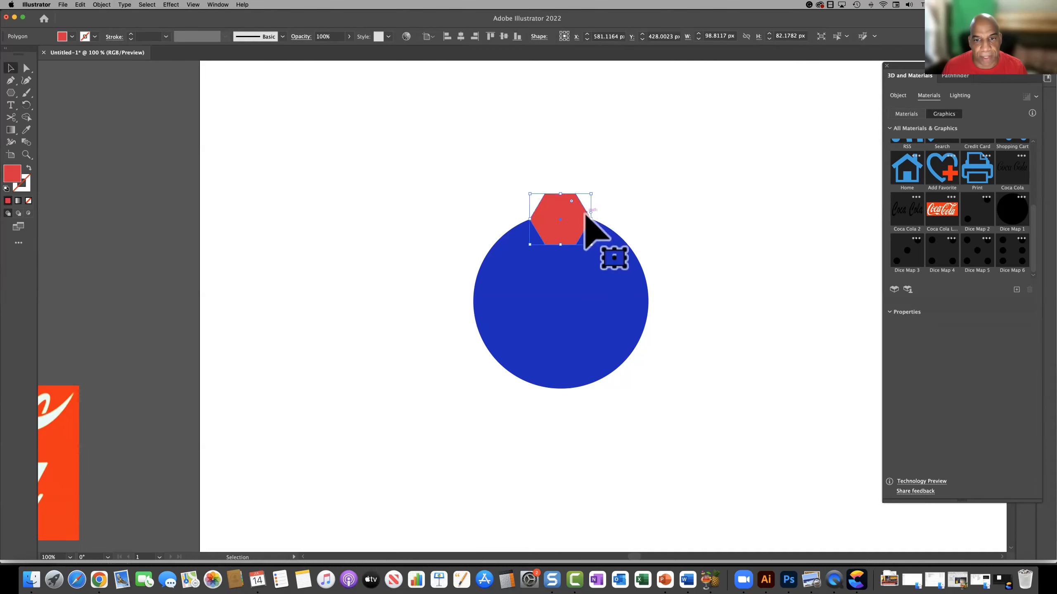
Create a copy of the red hexagon rotated -45° around the blue circle's centre.
{"action": "left_click", "coordinate": [25, 107]}
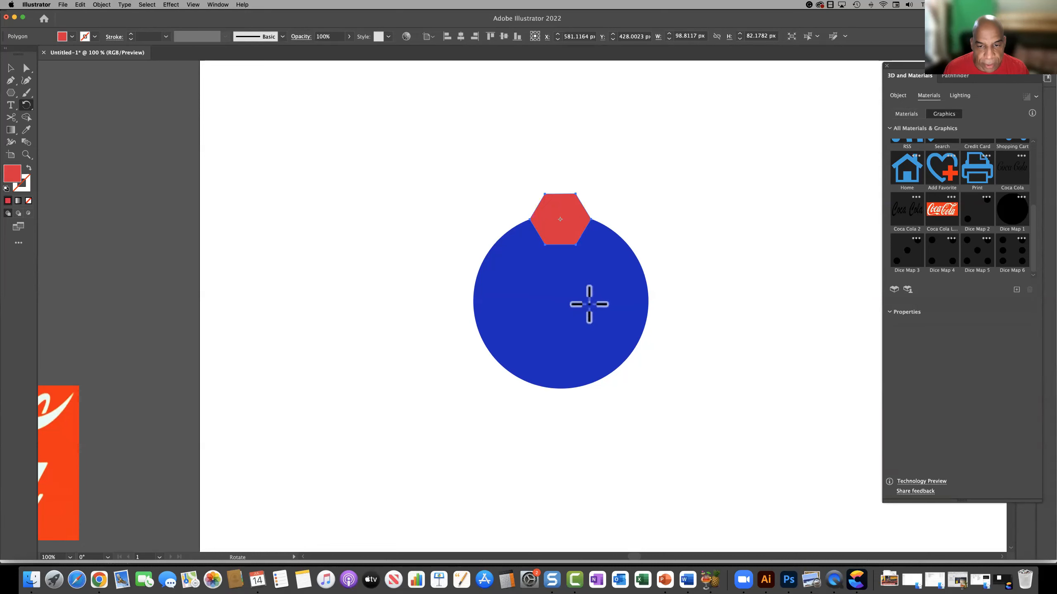
{"action": "left_click", "coordinate": [562, 302]}
{"action": "left_click_drag", "start_coordinate": [566, 225], "coordinate": [599, 224]}
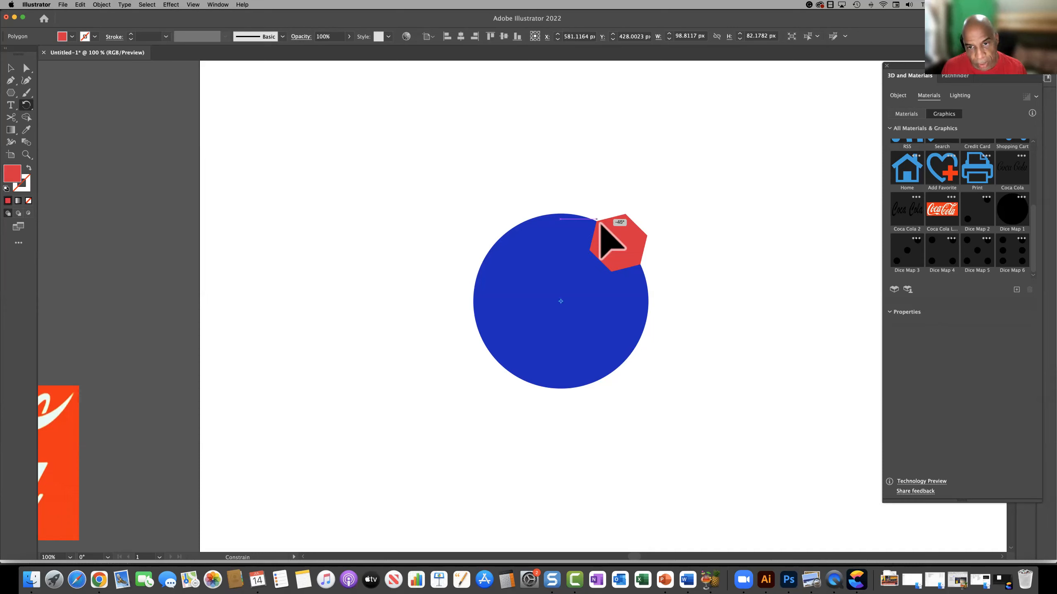
{"action": "key", "text": "alt"}
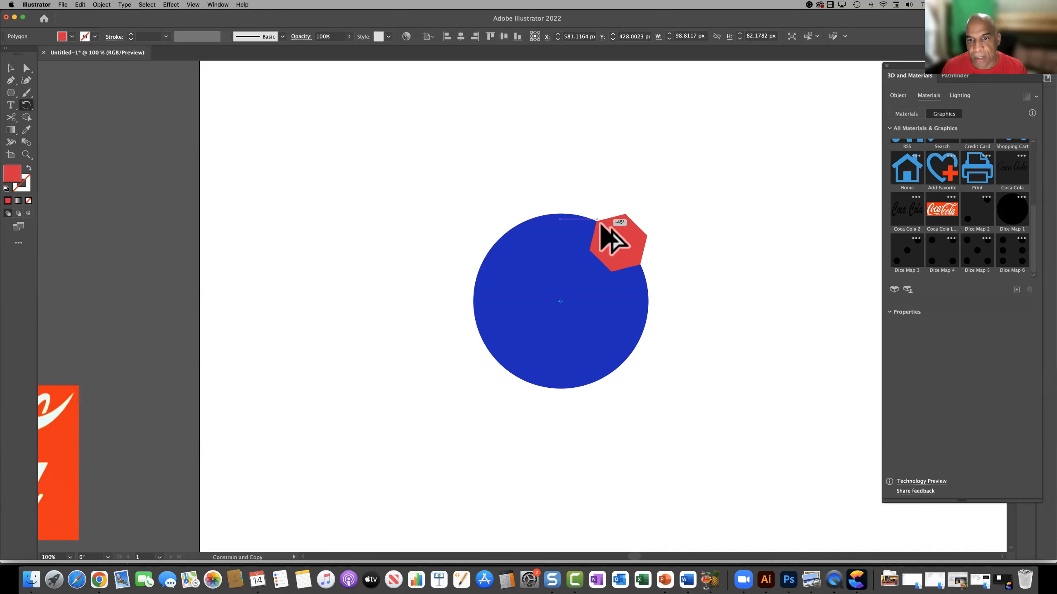
{"action": "key", "text": "alt"}
{"action": "key", "text": "alt"}
{"action": "key", "text": "alt"}
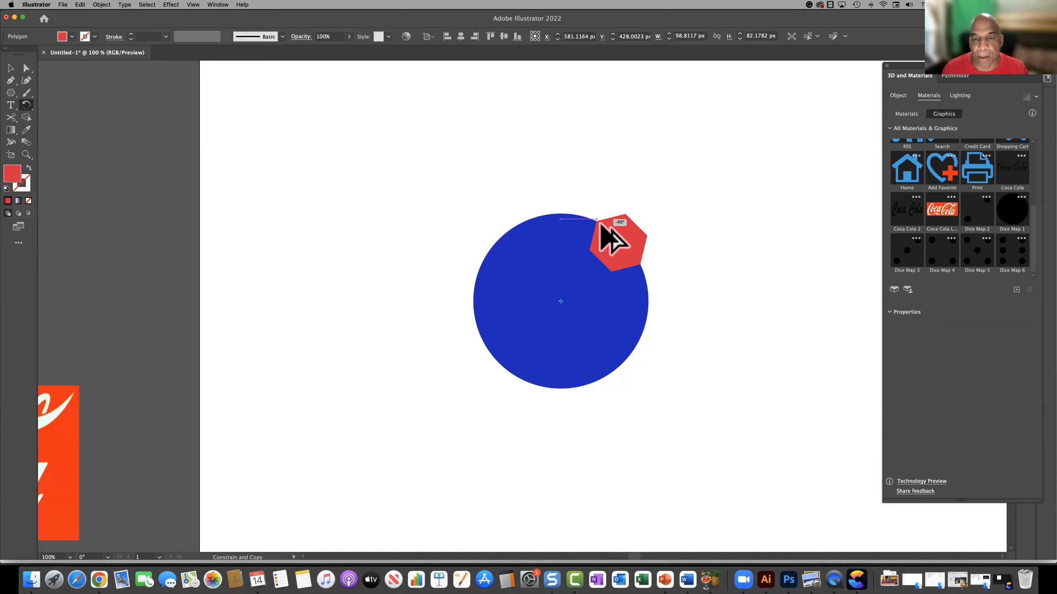
{"action": "left_click_drag", "start_coordinate": [601, 227], "coordinate": [603, 228]}
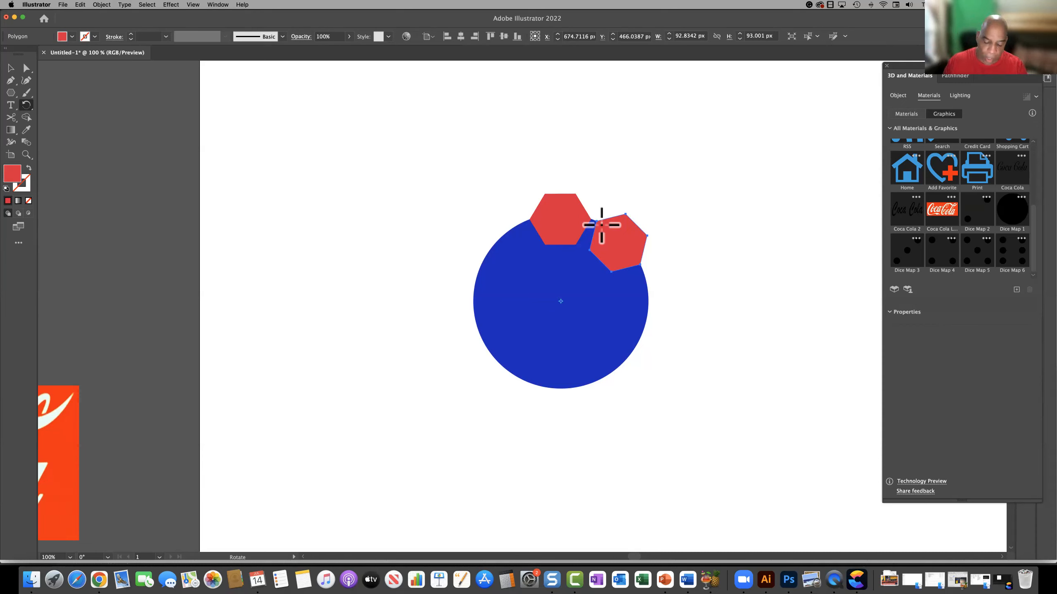
Repeat the rotated copy six more times so eight hexagons surround the blue circle.
{"action": "key", "text": "super"}
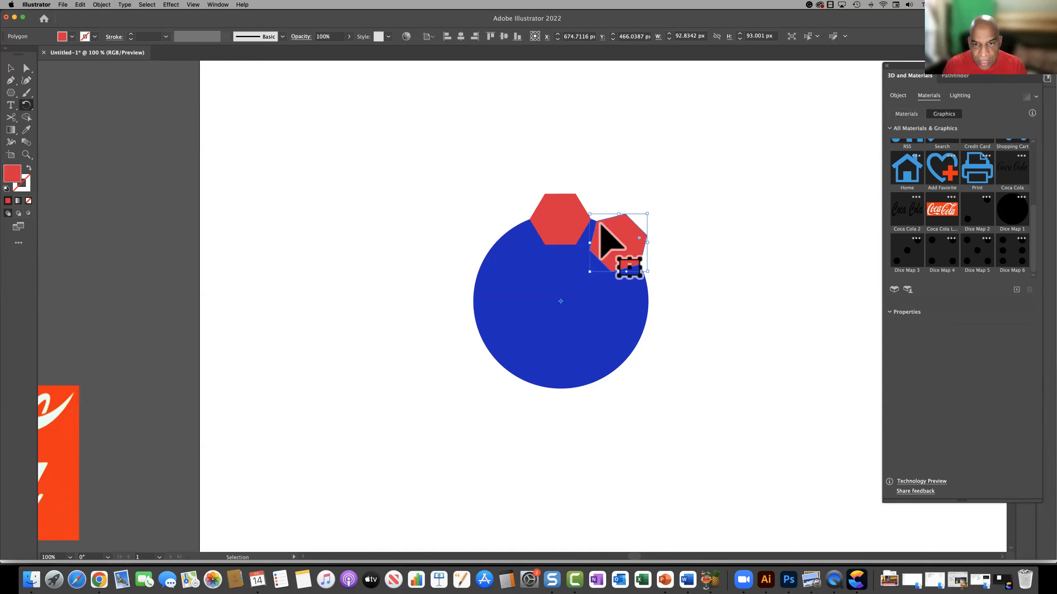
{"action": "key", "text": "super+d"}
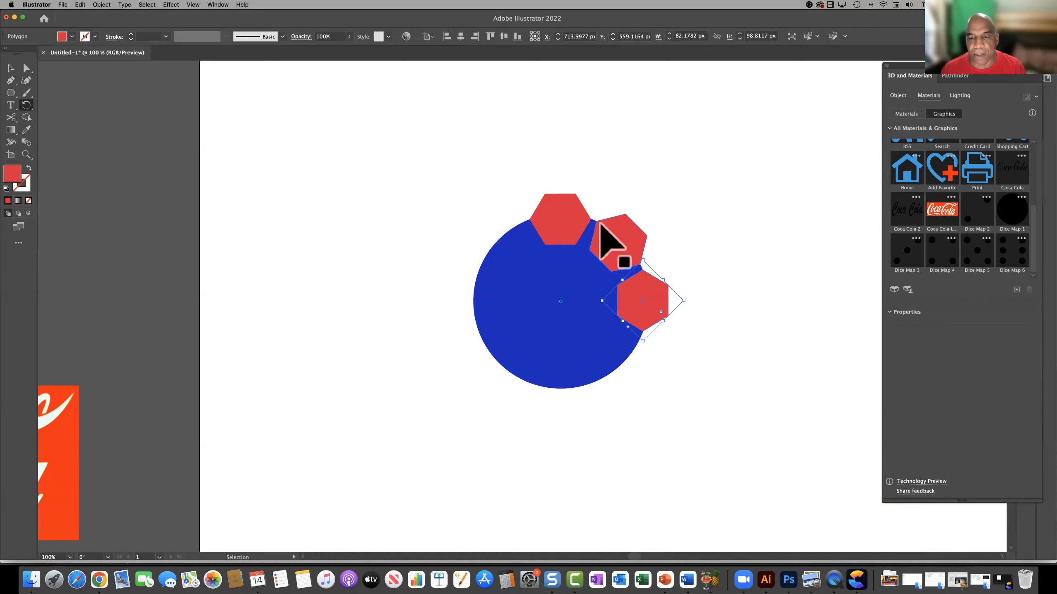
{"action": "key", "text": "super+d"}
{"action": "key", "text": "super+d"}
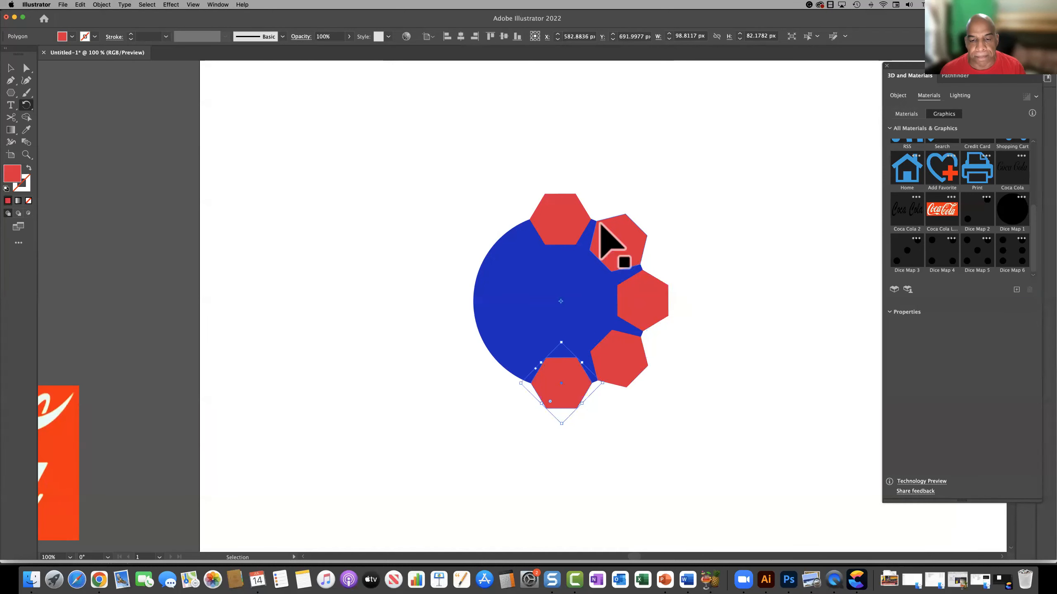
{"action": "key", "text": "super+d"}
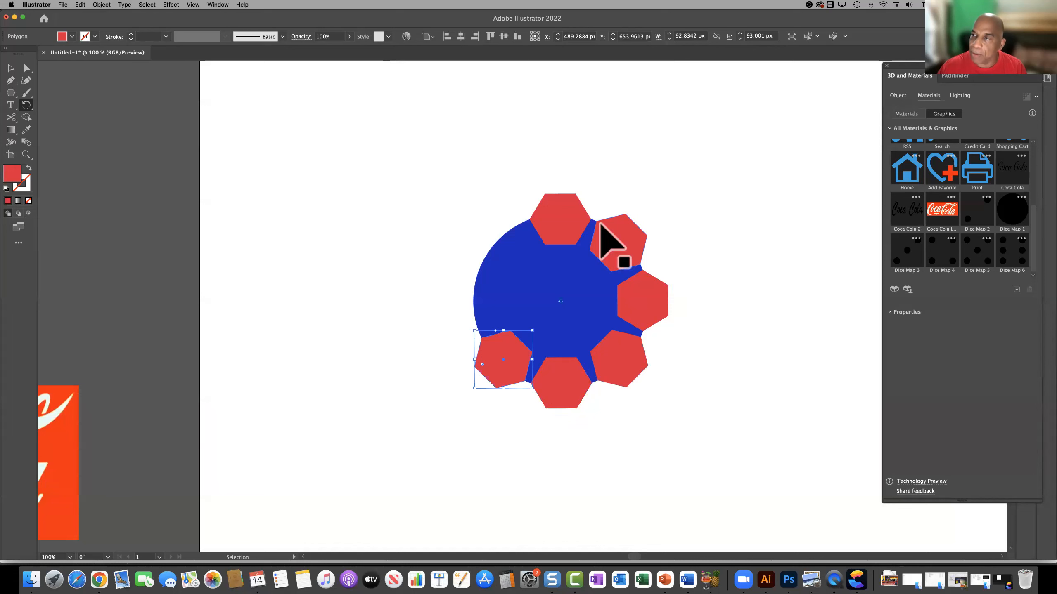
{"action": "key", "text": "super+d"}
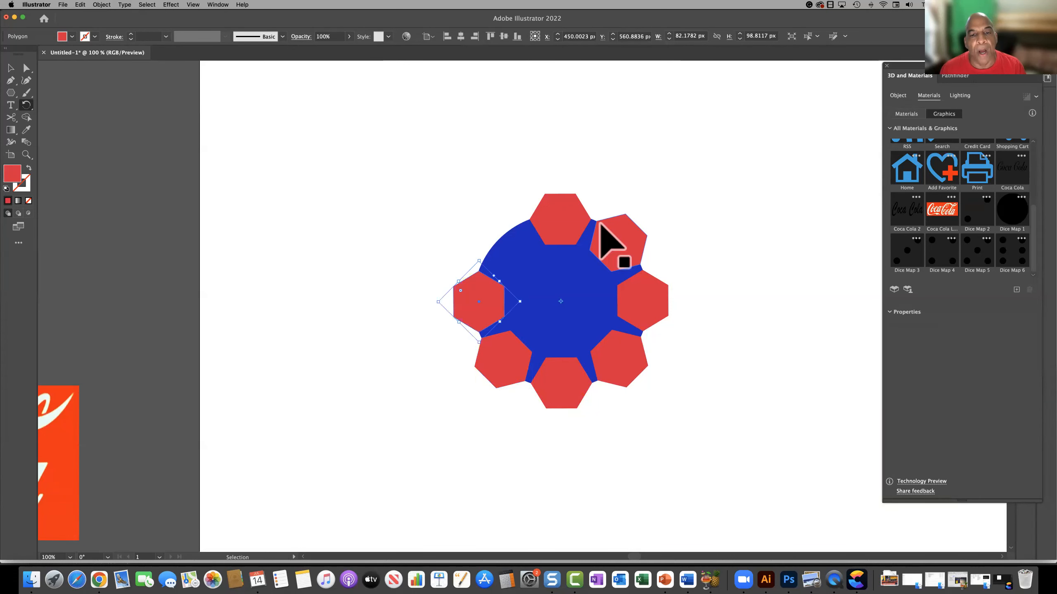
{"action": "key", "text": "super+d"}
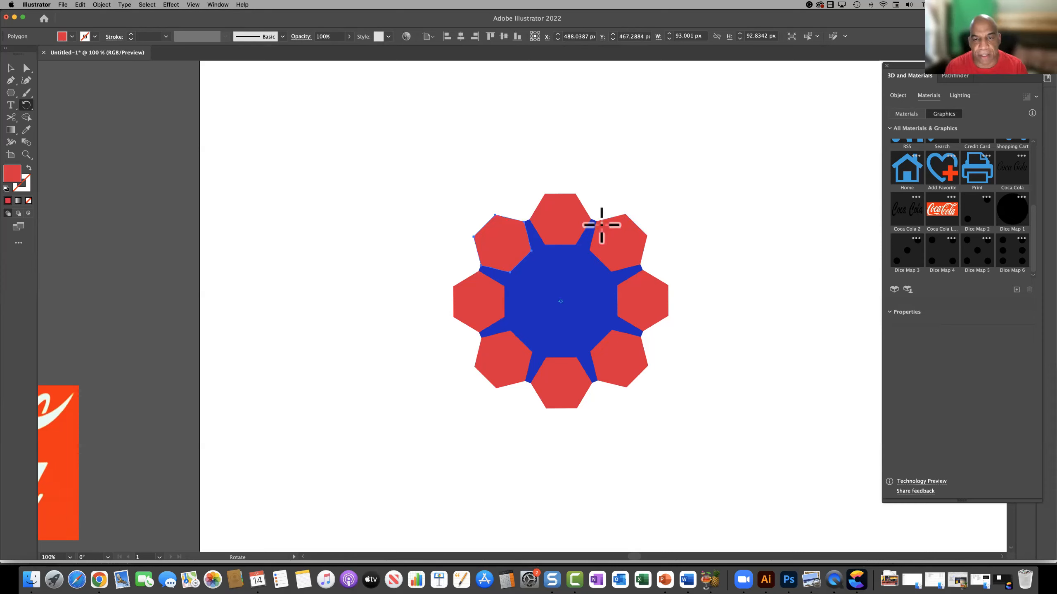
Select the blue circle with its eight red hexagons and unite them into a single shape with Pathfinder.
{"action": "left_click", "coordinate": [10, 68]}
{"action": "left_click", "coordinate": [499, 233]}
{"action": "left_click_drag", "start_coordinate": [536, 166], "coordinate": [741, 497]}
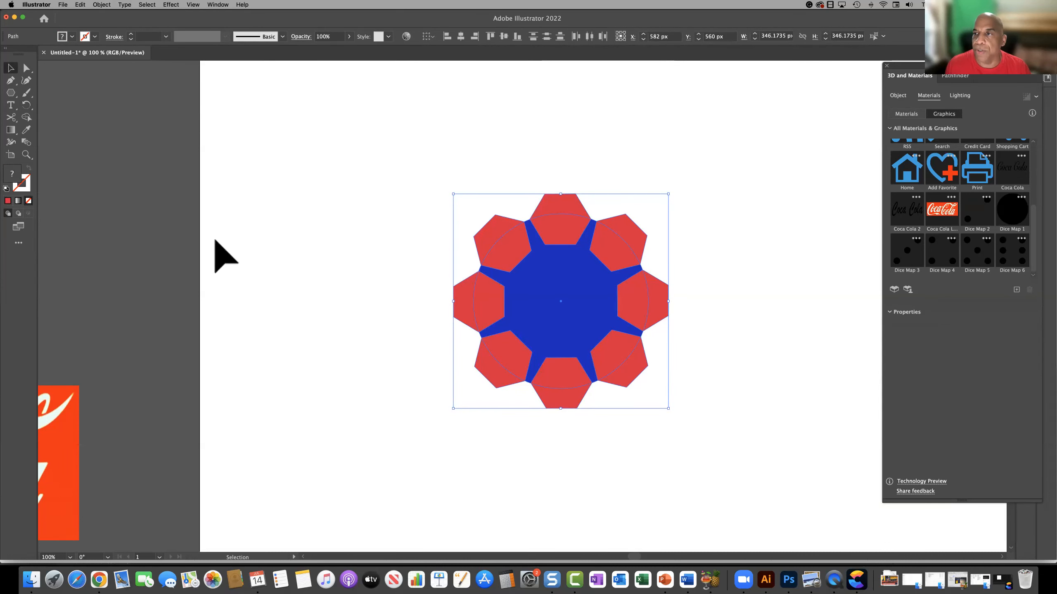
{"action": "left_click_drag", "start_coordinate": [889, 86], "coordinate": [795, 90]}
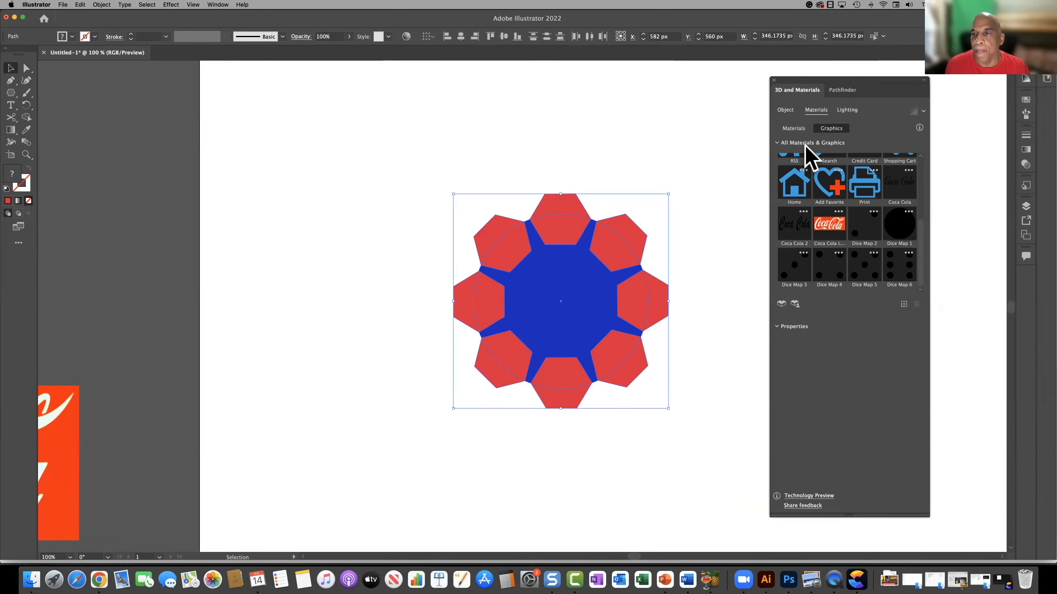
{"action": "left_click", "coordinate": [840, 90]}
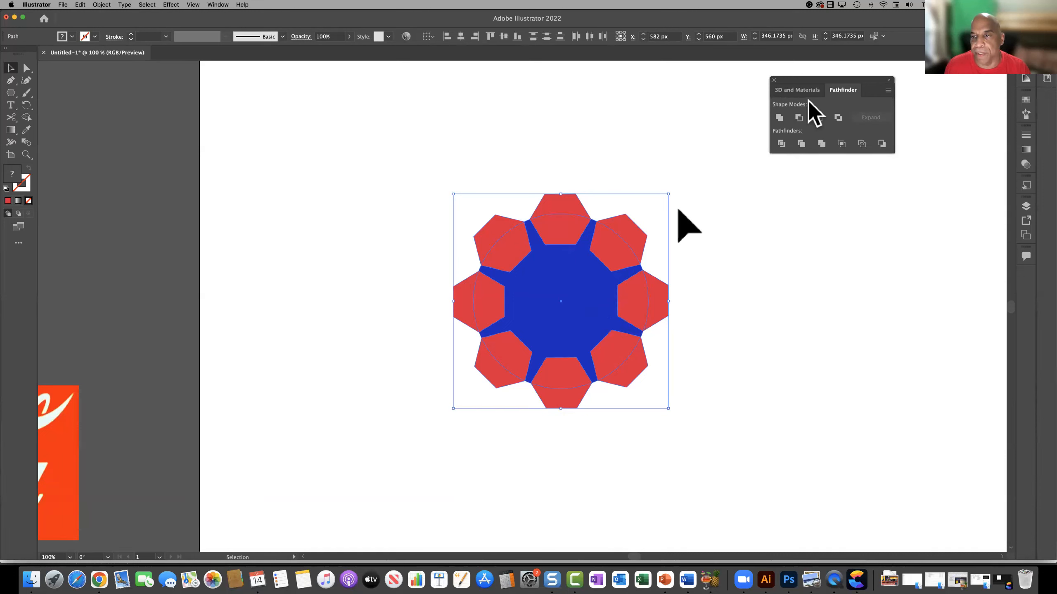
{"action": "left_click", "coordinate": [778, 118]}
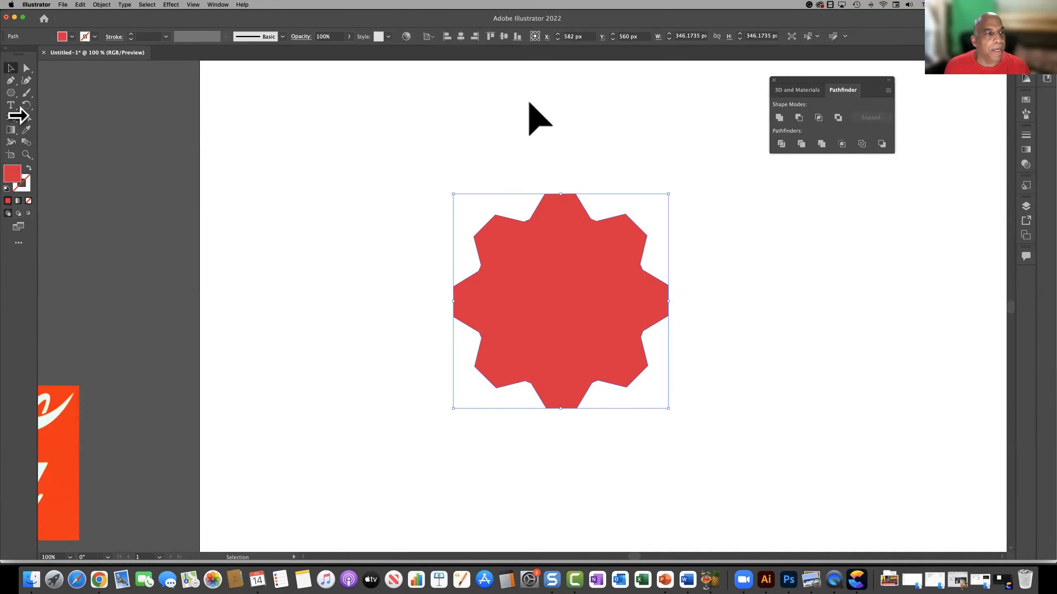
Draw a circle about 192 px in diameter from the centre of the united red shape with the Ellipse tool.
{"action": "left_click_drag", "start_coordinate": [14, 95], "coordinate": [42, 101]}
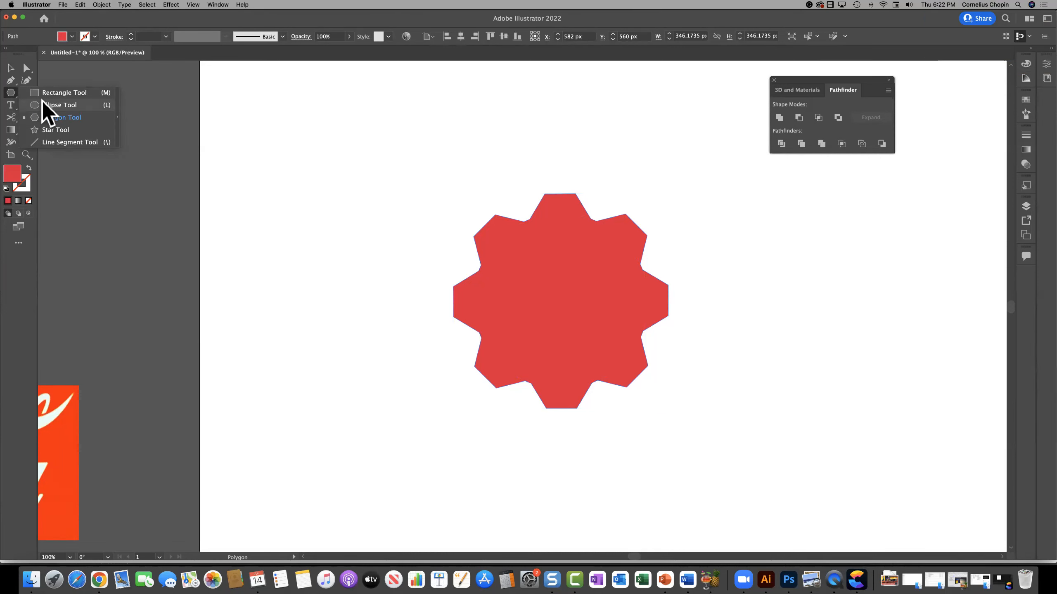
{"action": "left_click_drag", "start_coordinate": [41, 101], "coordinate": [41, 101]}
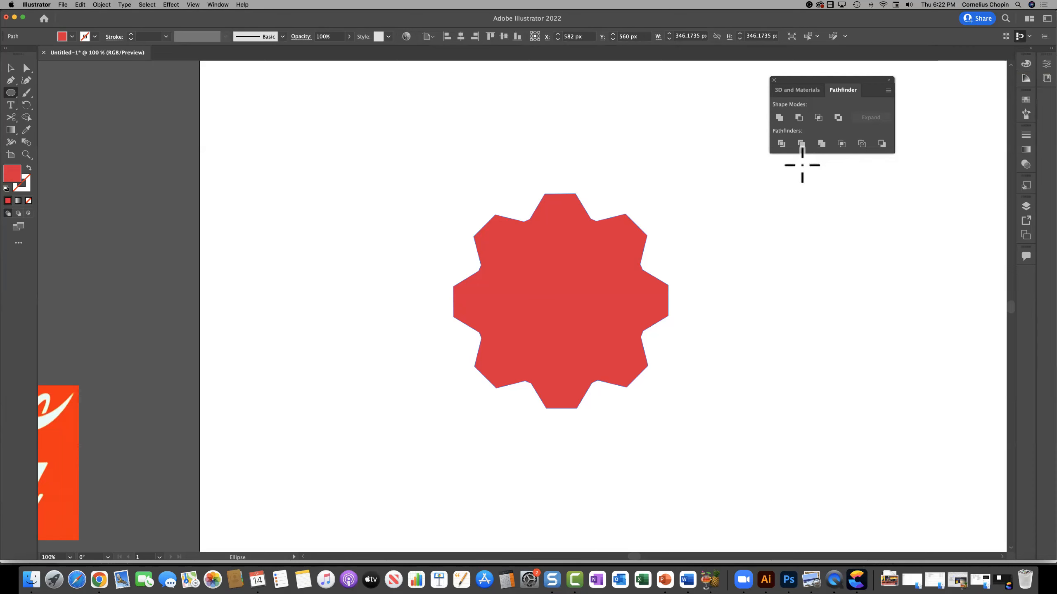
{"action": "left_click_drag", "start_coordinate": [850, 81], "coordinate": [785, 183]}
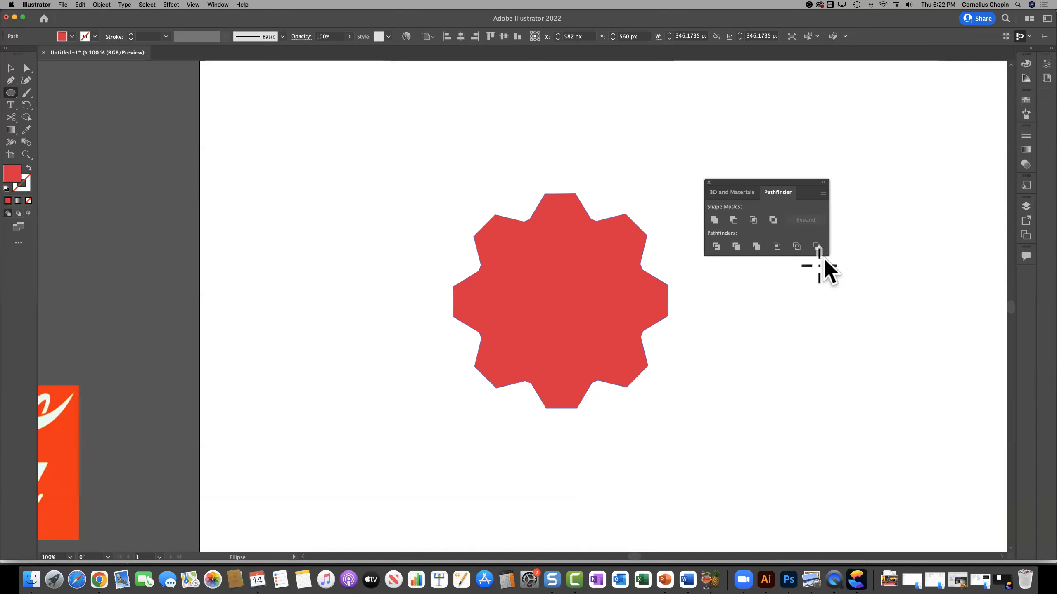
{"action": "left_click", "coordinate": [735, 191]}
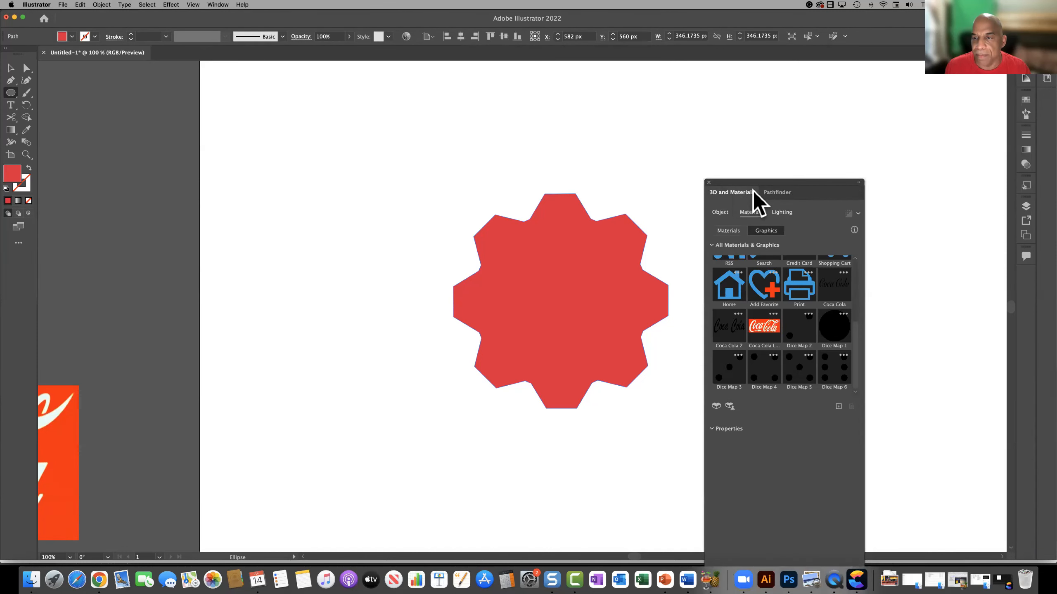
{"action": "left_click_drag", "start_coordinate": [810, 189], "coordinate": [865, 106]}
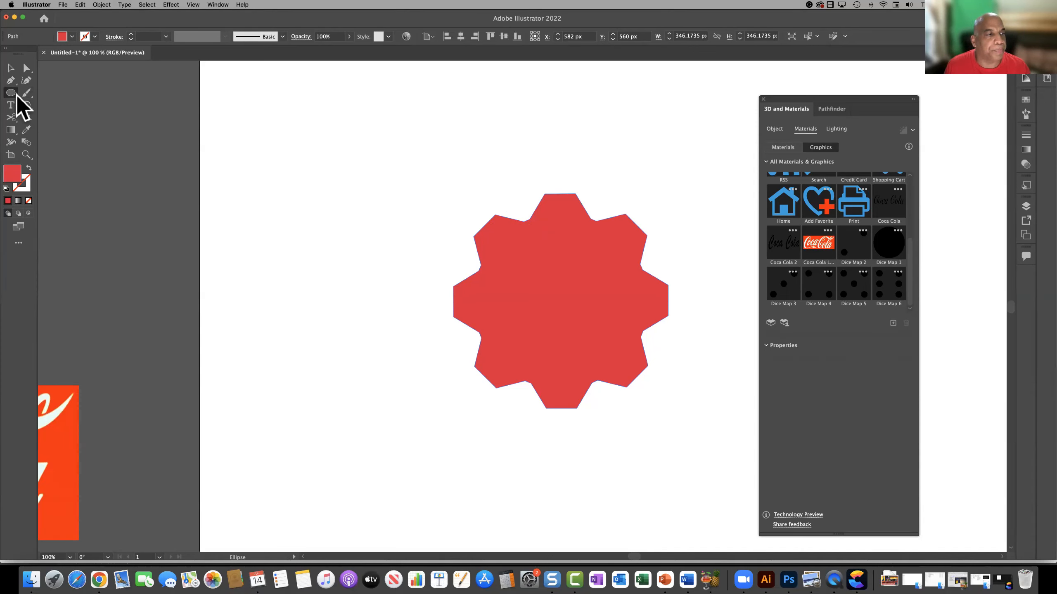
{"action": "left_click_drag", "start_coordinate": [11, 95], "coordinate": [68, 103]}
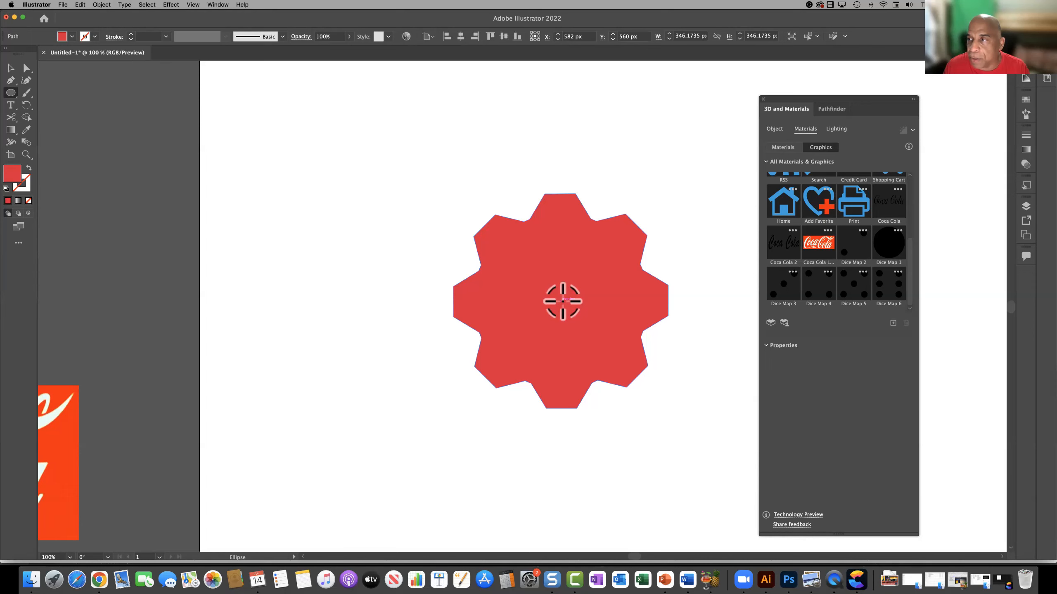
{"action": "left_click_drag", "start_coordinate": [562, 301], "coordinate": [611, 356]}
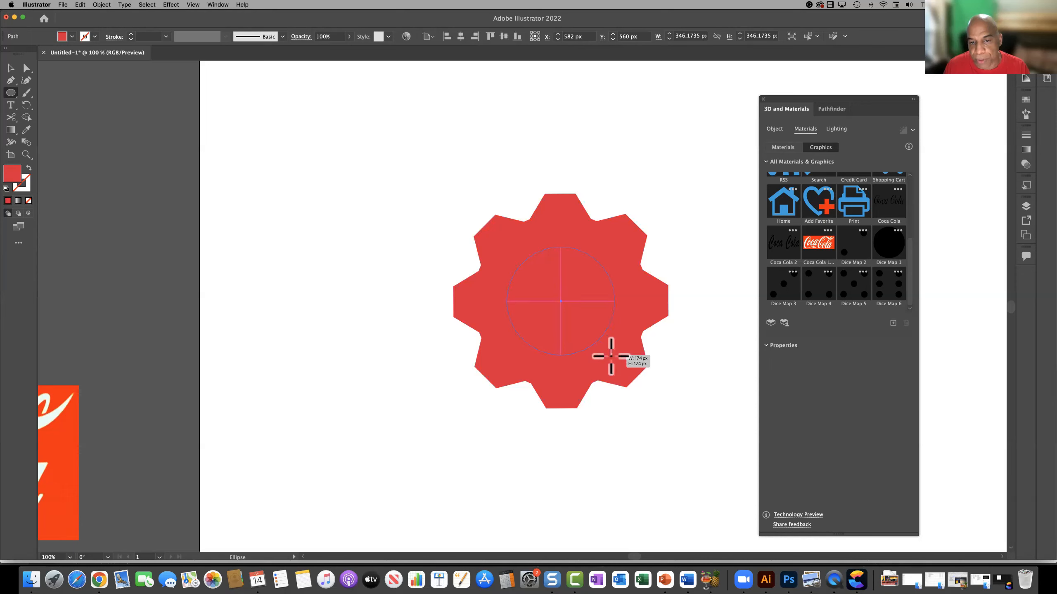
{"action": "left_click_drag", "start_coordinate": [611, 356], "coordinate": [587, 357]}
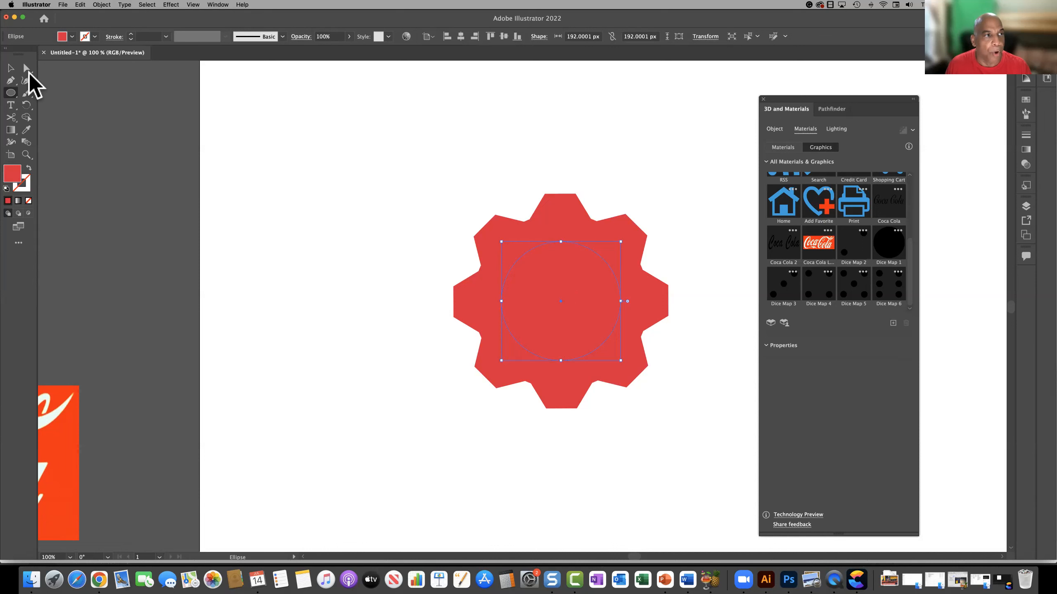
Change the fill of the new centre circle to bright blue.
{"action": "left_click", "coordinate": [11, 67]}
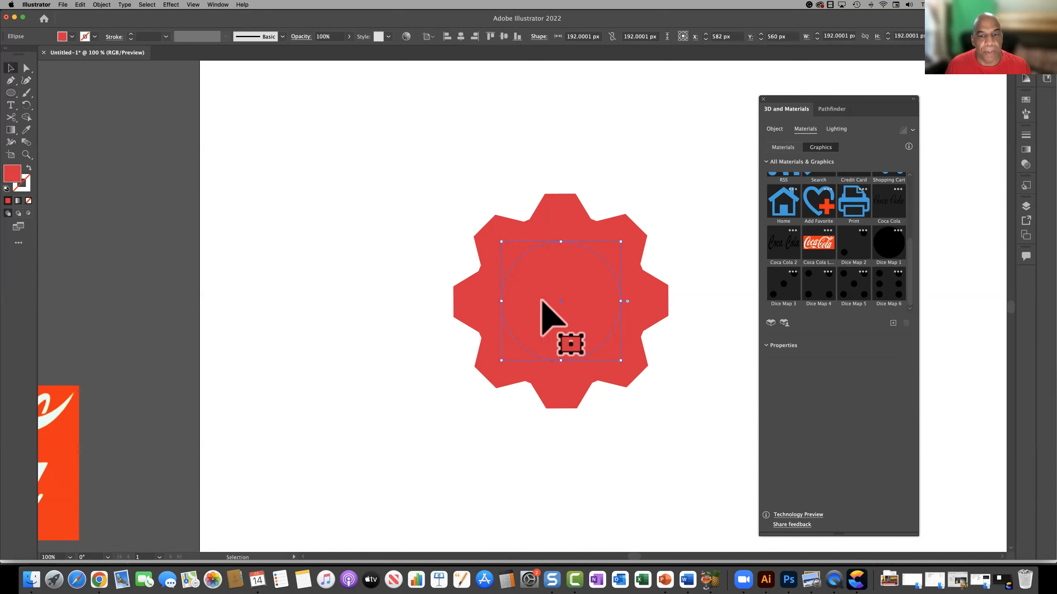
{"action": "double_click", "coordinate": [11, 179]}
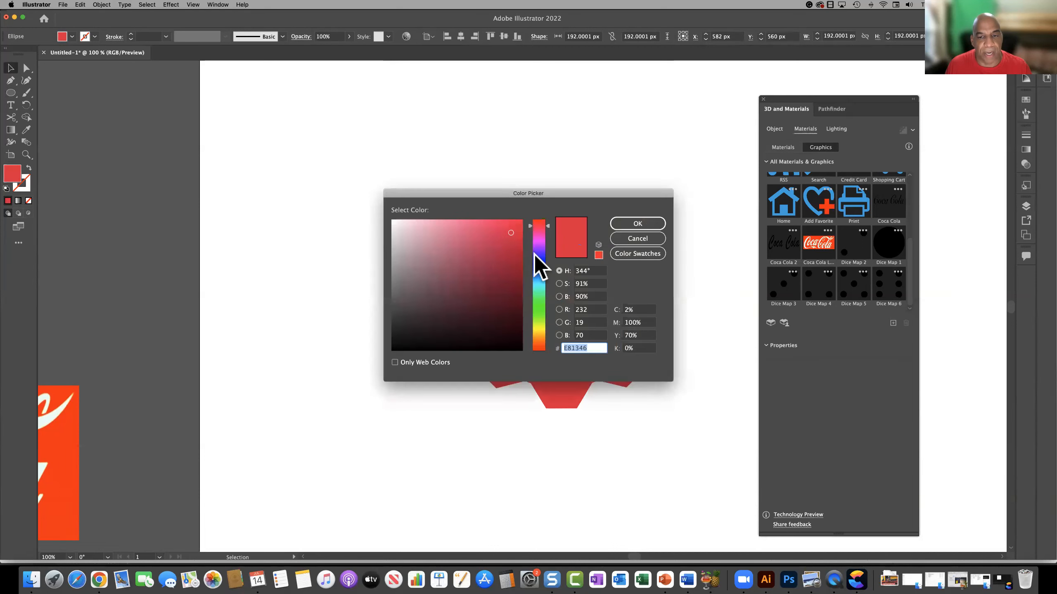
{"action": "left_click", "coordinate": [538, 261]}
{"action": "left_click", "coordinate": [641, 224]}
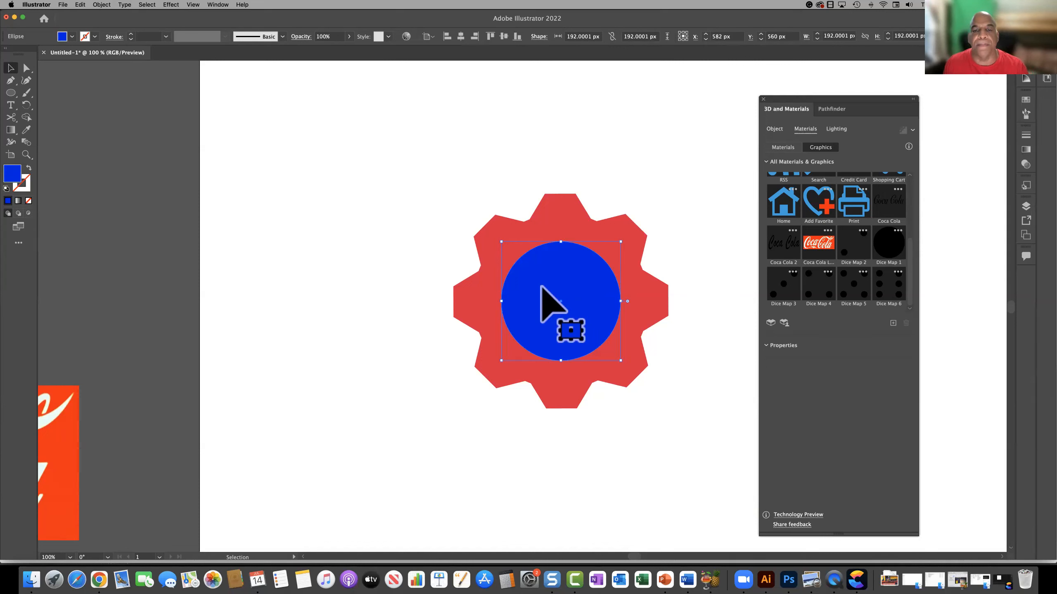
Select the red shape and the blue circle and subtract the circle with Minus Front to cut a centre hole.
{"action": "left_click_drag", "start_coordinate": [444, 167], "coordinate": [686, 433]}
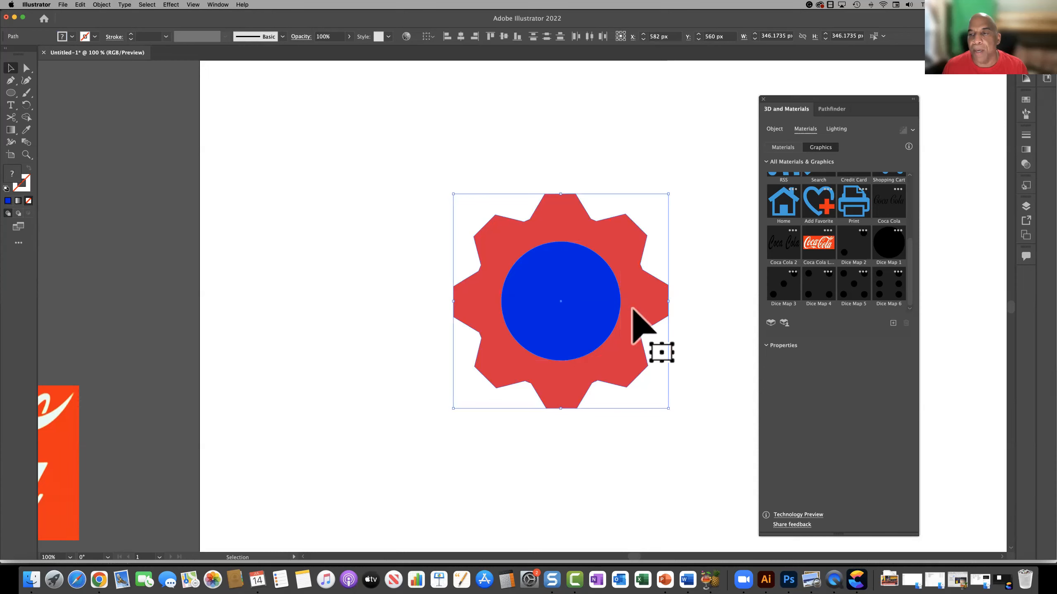
{"action": "left_click", "coordinate": [830, 110]}
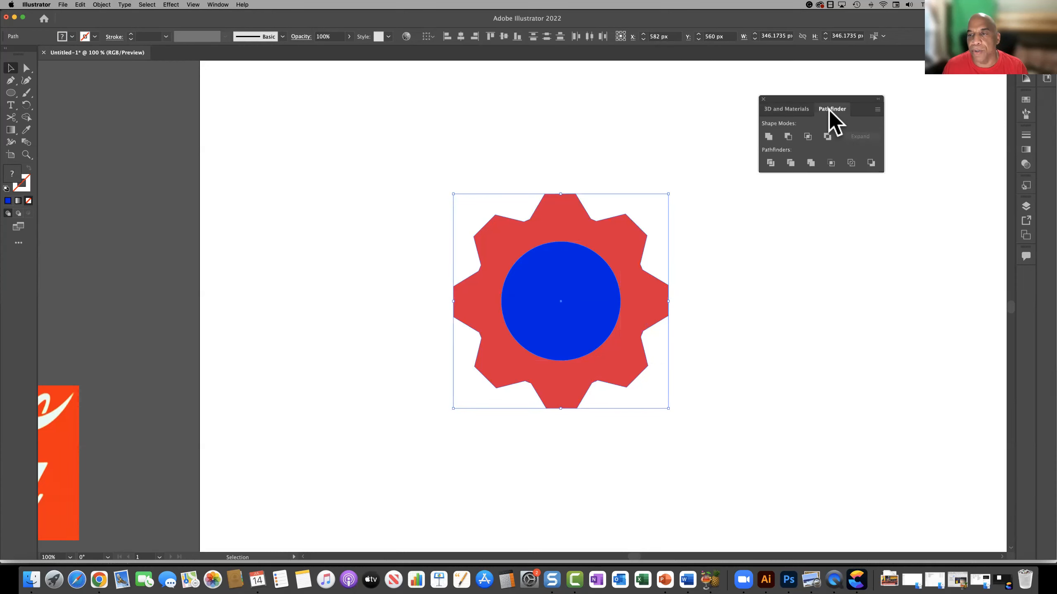
{"action": "left_click", "coordinate": [787, 137]}
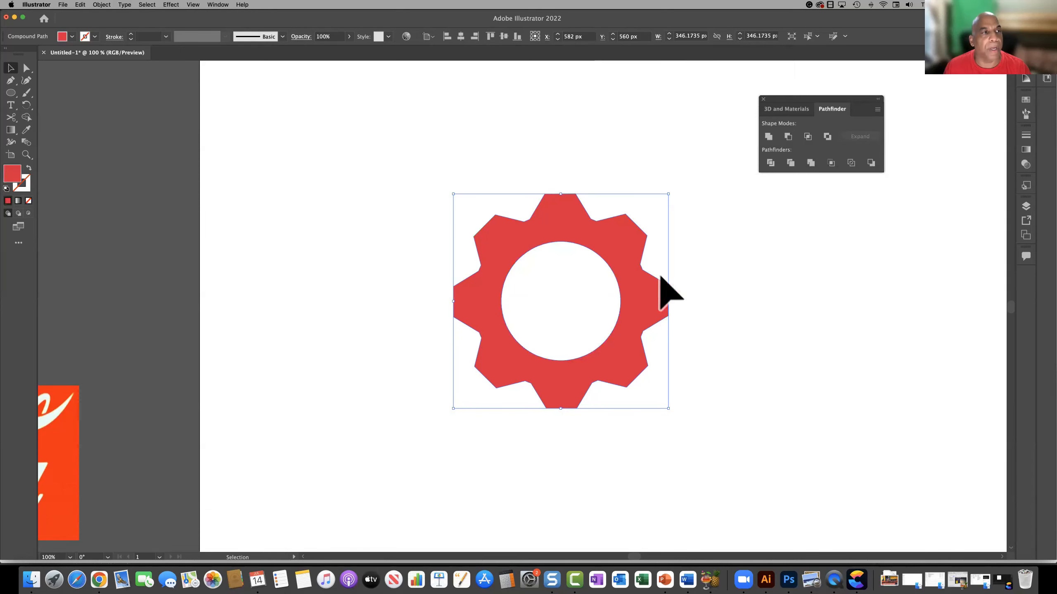
Apply a 3D Extrude to the red gear shape.
{"action": "left_click_drag", "start_coordinate": [436, 171], "coordinate": [701, 414]}
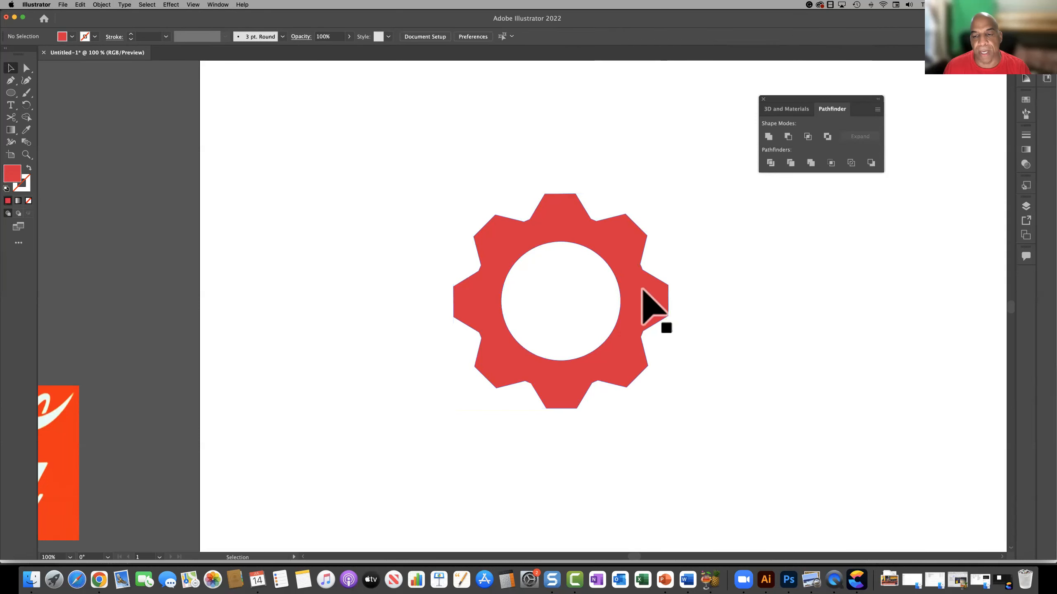
{"action": "left_click", "coordinate": [775, 109]}
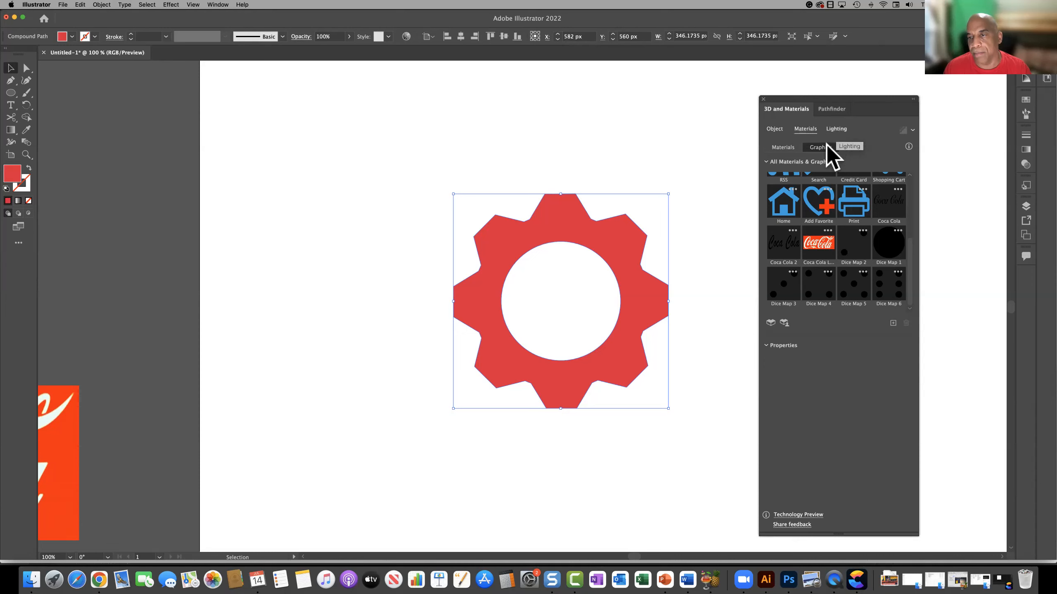
{"action": "left_click", "coordinate": [774, 130]}
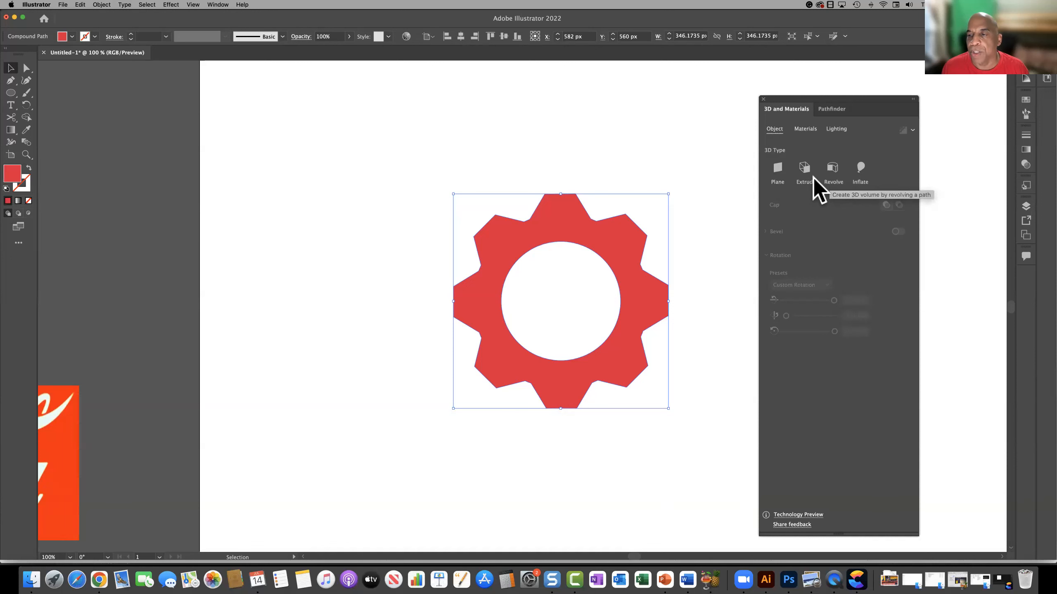
{"action": "left_click", "coordinate": [803, 167]}
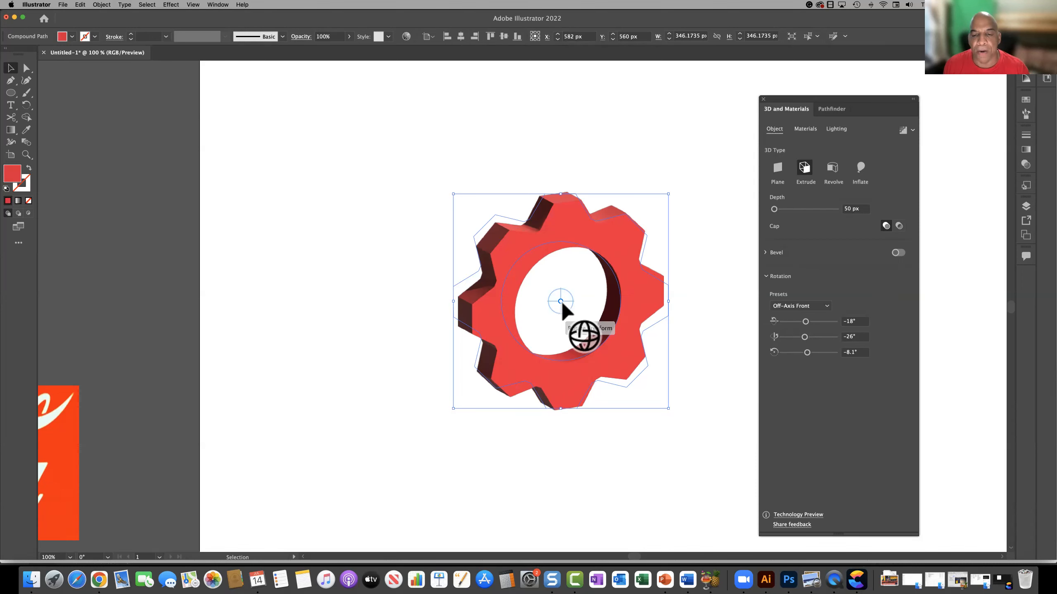
Try rotating the extruded gear freely in 3D to about 47° around X, -31° around Y and 18° around Z.
{"action": "mouse_move", "coordinate": [562, 306]}
{"action": "left_mouse_down"}
{"action": "mouse_move", "coordinate": [533, 301]}
{"action": "mouse_move", "coordinate": [559, 293]}
{"action": "mouse_move", "coordinate": [557, 308]}
{"action": "mouse_move", "coordinate": [581, 310]}
{"action": "mouse_move", "coordinate": [573, 300]}
{"action": "mouse_move", "coordinate": [559, 298]}
{"action": "mouse_move", "coordinate": [589, 320]}
{"action": "mouse_move", "coordinate": [558, 288]}
{"action": "left_mouse_up"}
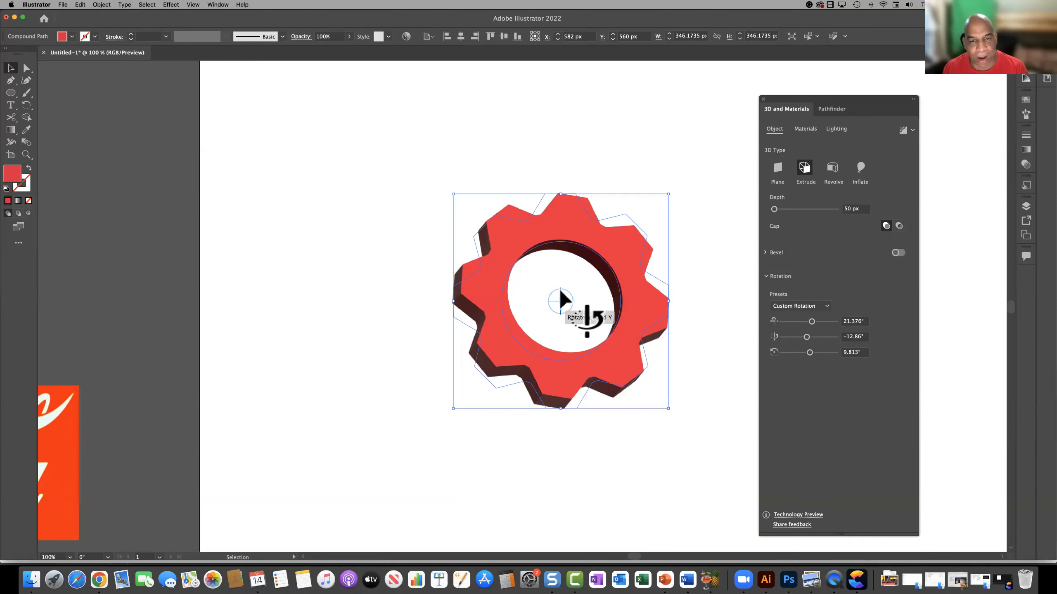
{"action": "mouse_move", "coordinate": [560, 299]}
{"action": "left_mouse_down"}
{"action": "mouse_move", "coordinate": [596, 302]}
{"action": "mouse_move", "coordinate": [556, 306]}
{"action": "mouse_move", "coordinate": [551, 277]}
{"action": "mouse_move", "coordinate": [575, 296]}
{"action": "mouse_move", "coordinate": [554, 302]}
{"action": "mouse_move", "coordinate": [552, 276]}
{"action": "mouse_move", "coordinate": [548, 299]}
{"action": "mouse_move", "coordinate": [563, 301]}
{"action": "left_mouse_up"}
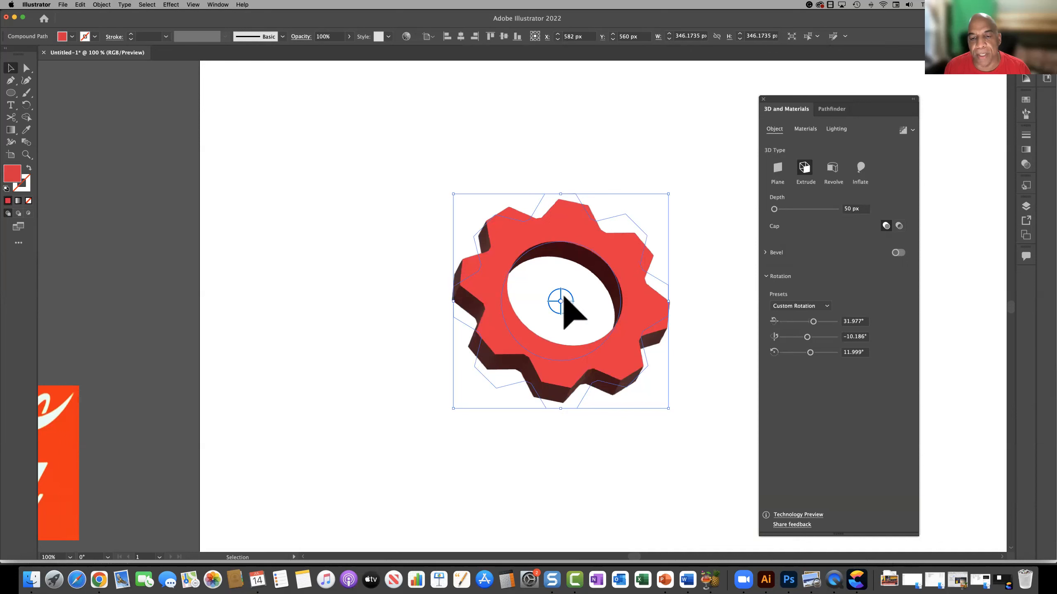
{"action": "left_click", "coordinate": [588, 307]}
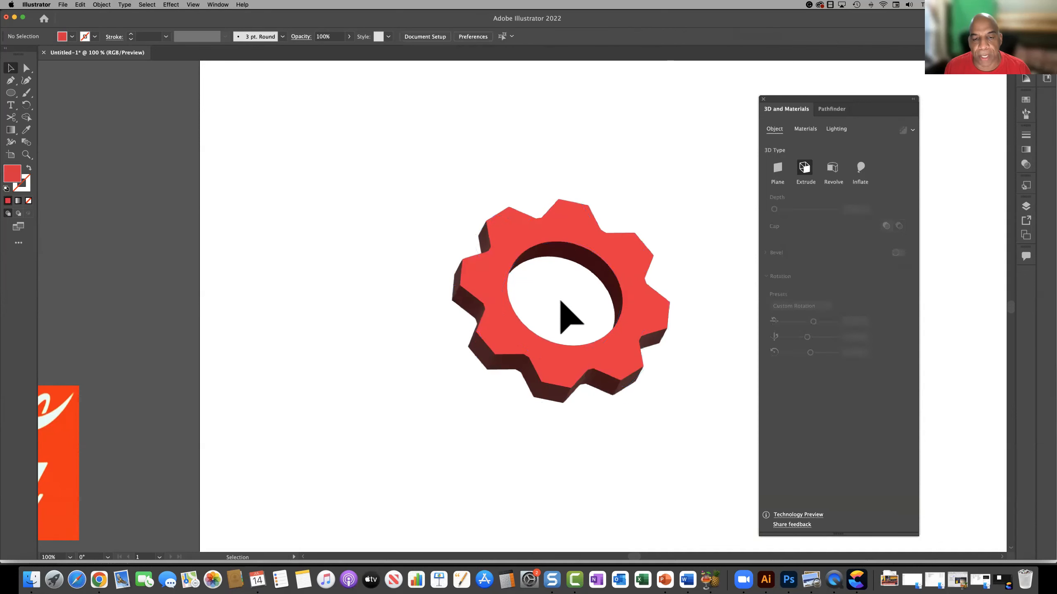
{"action": "left_click", "coordinate": [506, 281]}
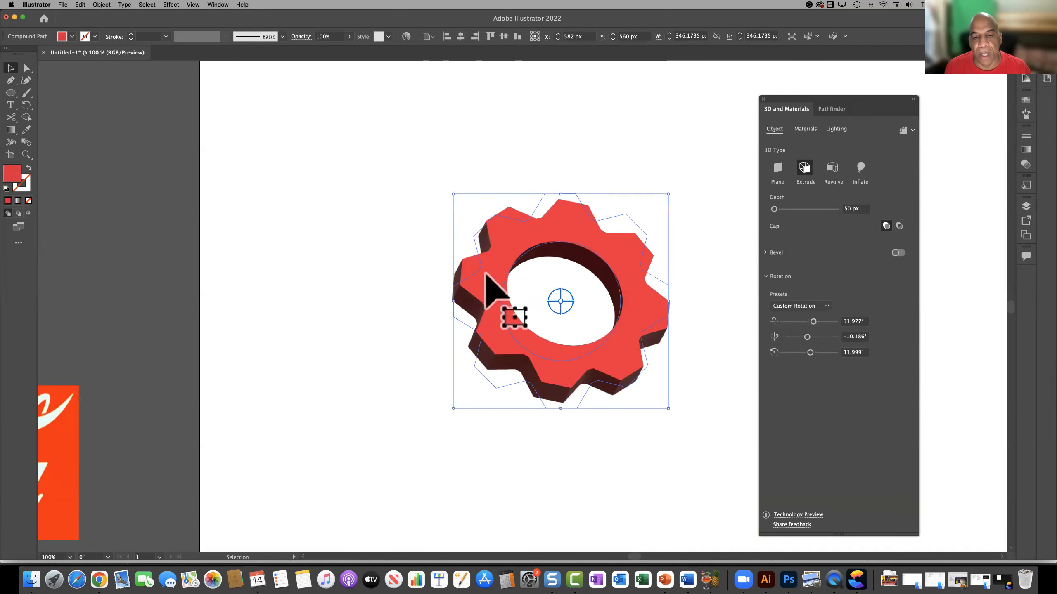
{"action": "left_click_drag", "start_coordinate": [561, 300], "coordinate": [591, 308]}
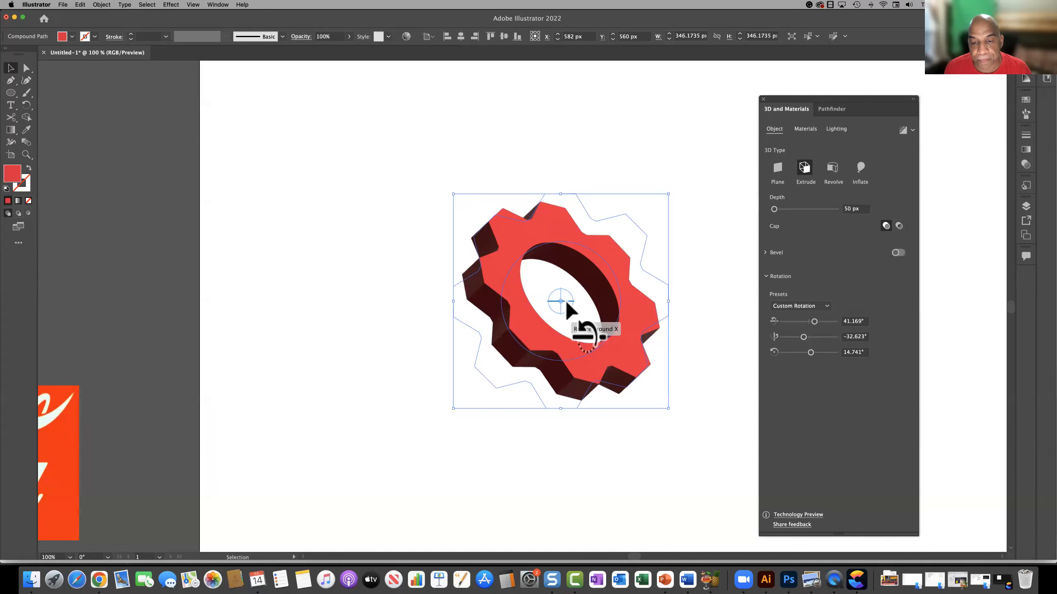
{"action": "left_click_drag", "start_coordinate": [565, 300], "coordinate": [575, 310]}
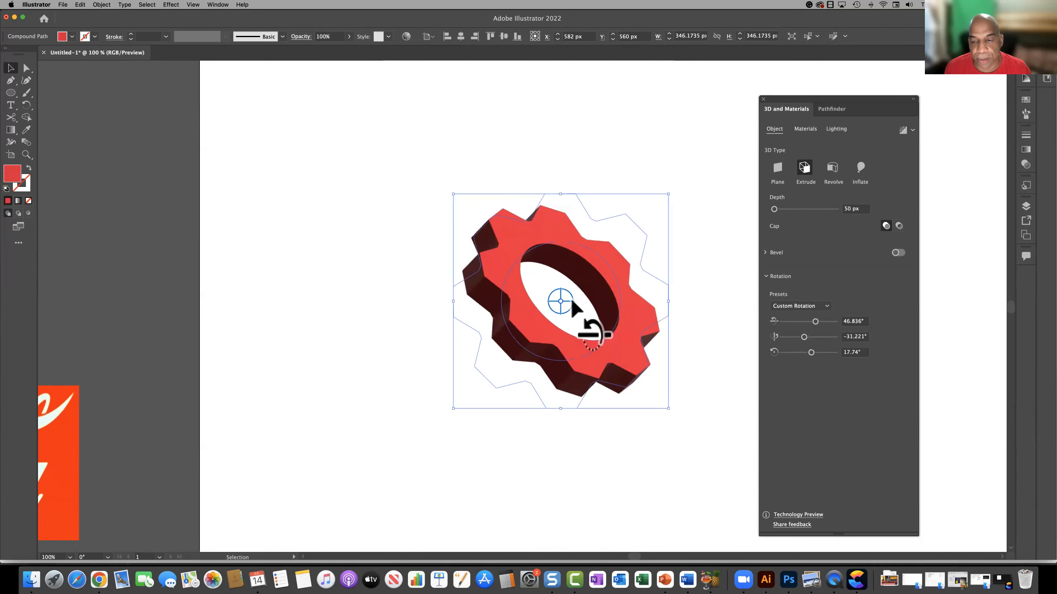
Reset the gear to the Front rotation preset and turn it freely to about 113° around X, 176° around Y and 73° around Z.
{"action": "left_click", "coordinate": [826, 306]}
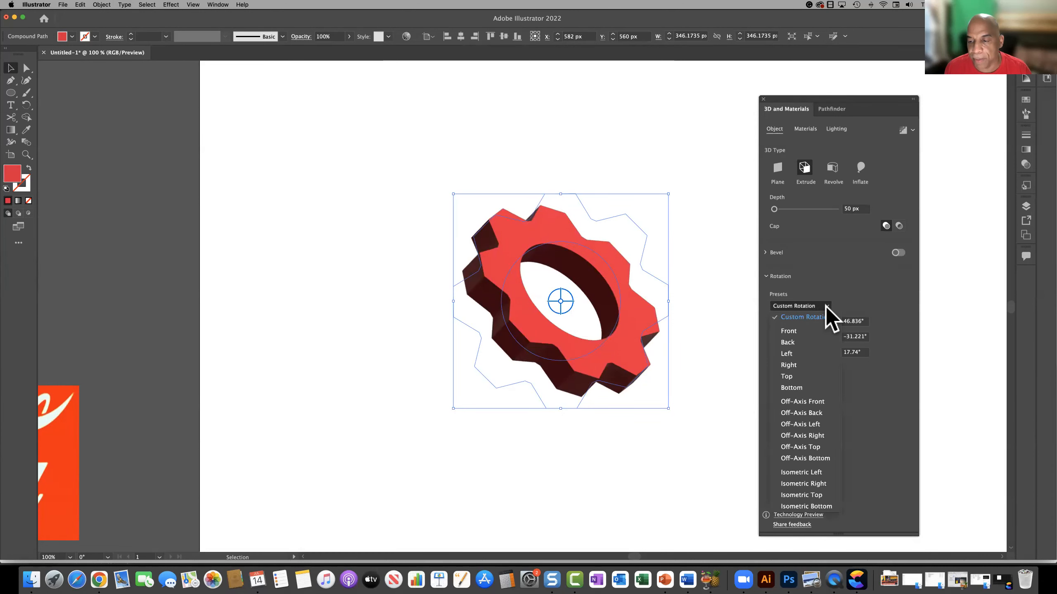
{"action": "left_click", "coordinate": [807, 332]}
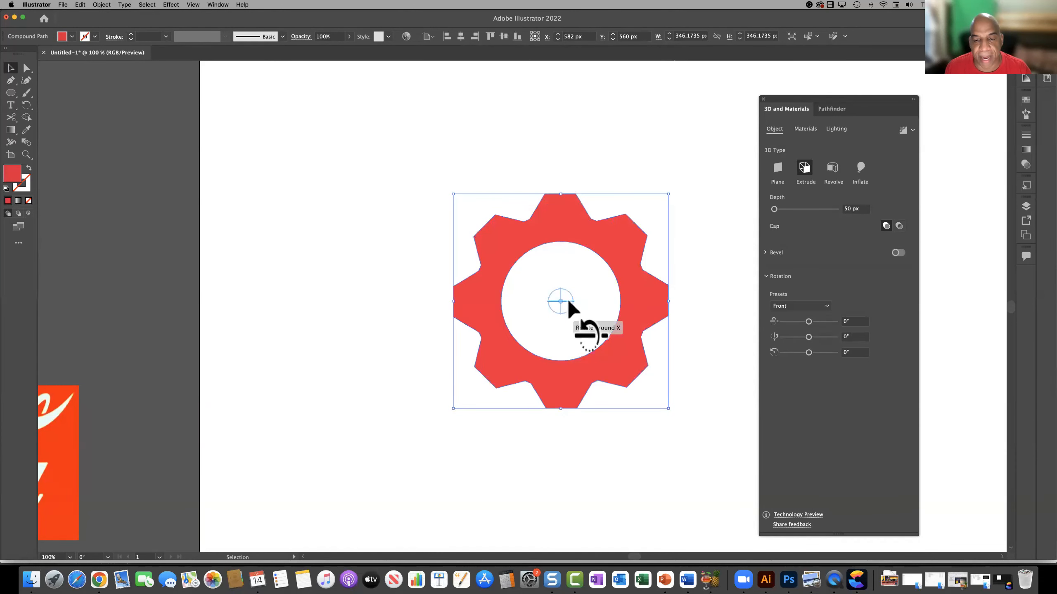
{"action": "mouse_move", "coordinate": [569, 302]}
{"action": "left_mouse_down"}
{"action": "mouse_move", "coordinate": [571, 271]}
{"action": "mouse_move", "coordinate": [574, 323]}
{"action": "mouse_move", "coordinate": [585, 293]}
{"action": "mouse_move", "coordinate": [582, 306]}
{"action": "mouse_move", "coordinate": [562, 299]}
{"action": "mouse_move", "coordinate": [591, 294]}
{"action": "mouse_move", "coordinate": [555, 295]}
{"action": "mouse_move", "coordinate": [568, 296]}
{"action": "left_mouse_up"}
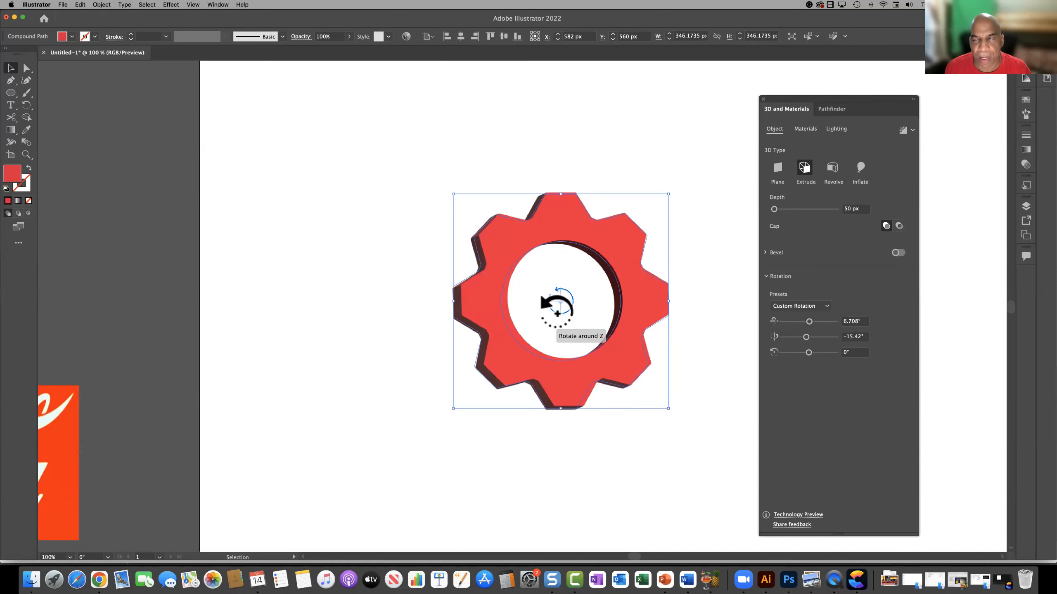
{"action": "mouse_move", "coordinate": [557, 314]}
{"action": "left_mouse_down"}
{"action": "mouse_move", "coordinate": [599, 308]}
{"action": "mouse_move", "coordinate": [563, 290]}
{"action": "mouse_move", "coordinate": [575, 312]}
{"action": "left_mouse_up"}
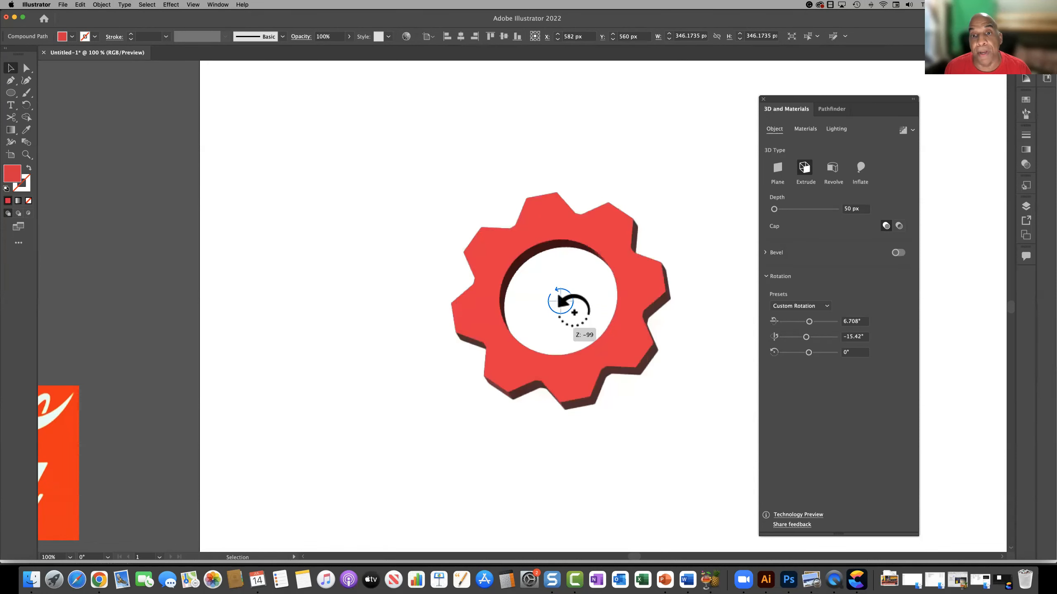
{"action": "left_click_drag", "start_coordinate": [575, 312], "coordinate": [575, 312]}
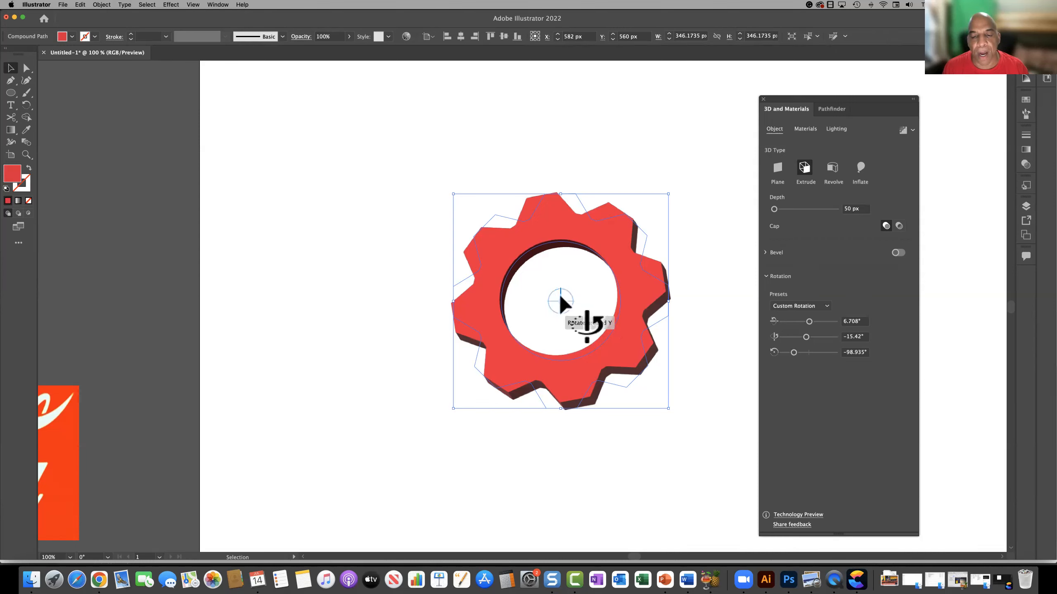
{"action": "left_click_drag", "start_coordinate": [560, 296], "coordinate": [595, 299]}
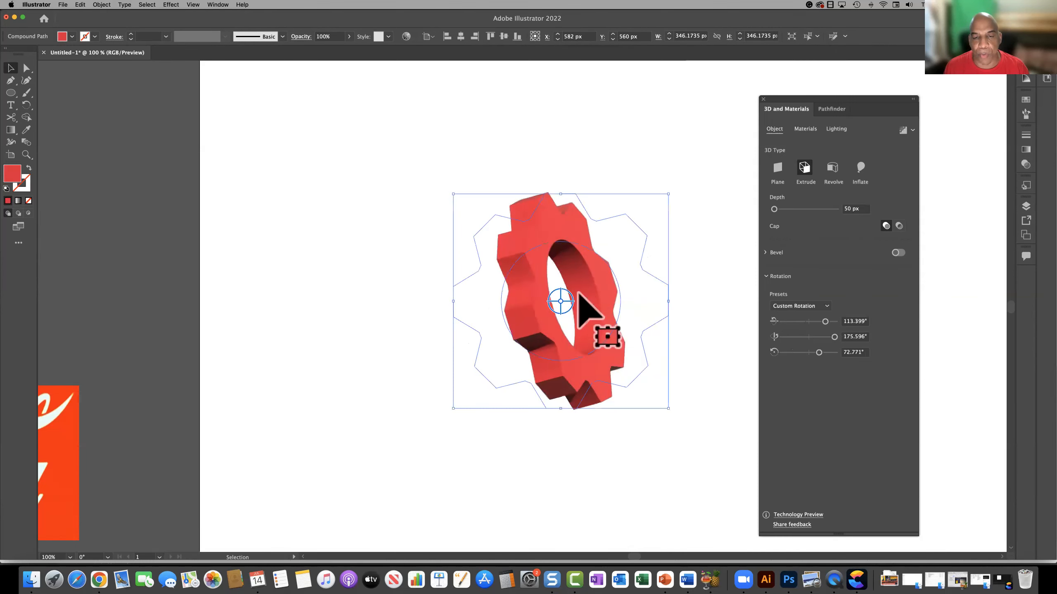
Try the Larch Wood Varnished, Comet Pit Surface, Heavy Golden Dawn Clean and Natural Chestnut Wood materials on the gear, then restore the Default material.
{"action": "left_click", "coordinate": [805, 129]}
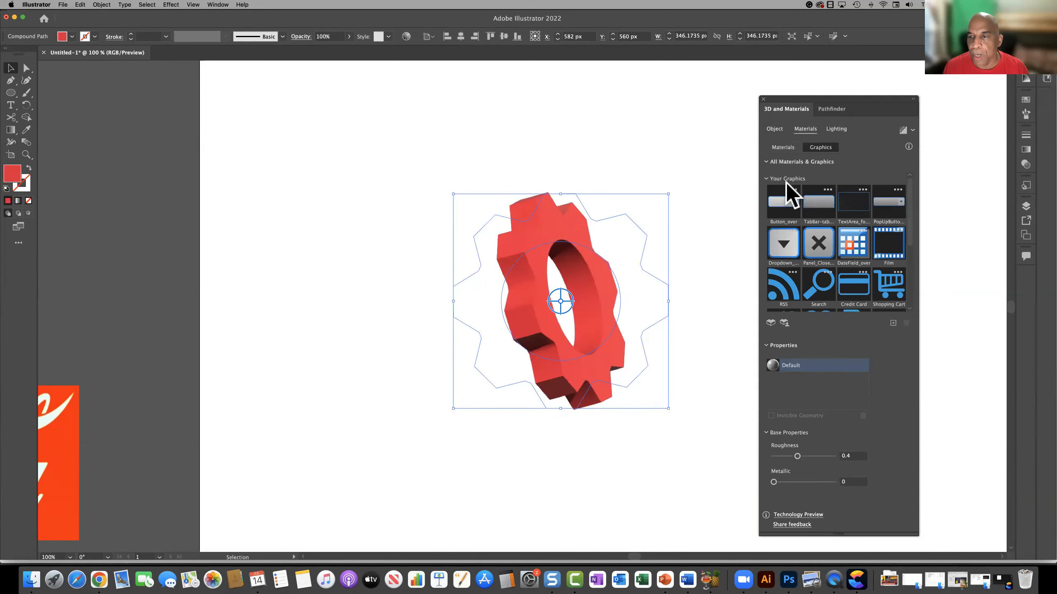
{"action": "left_click", "coordinate": [780, 148]}
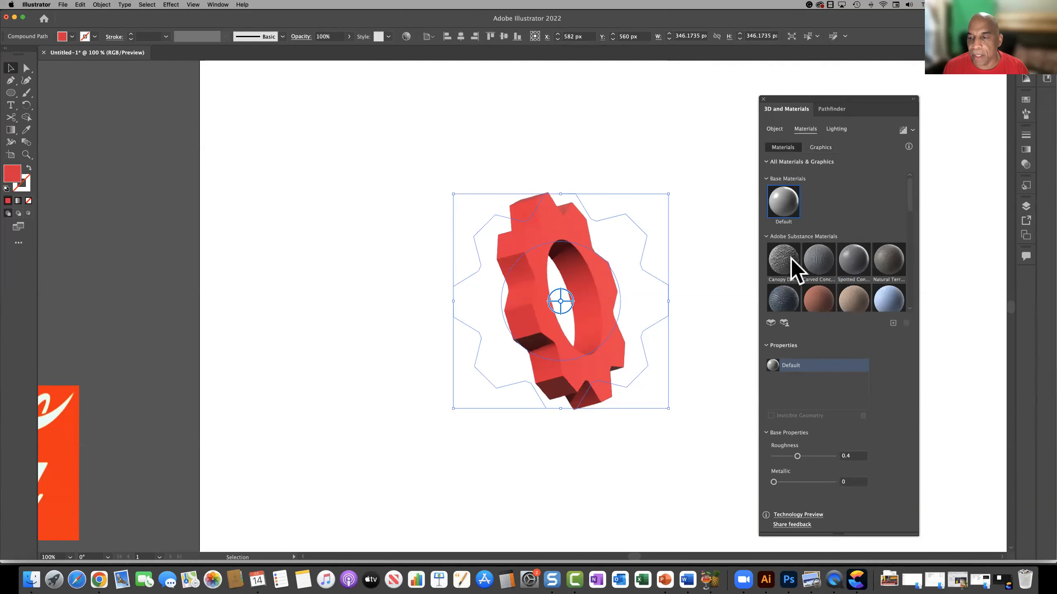
{"action": "scroll", "coordinate": [850, 263], "scroll_direction": "down", "scroll_amount": 10}
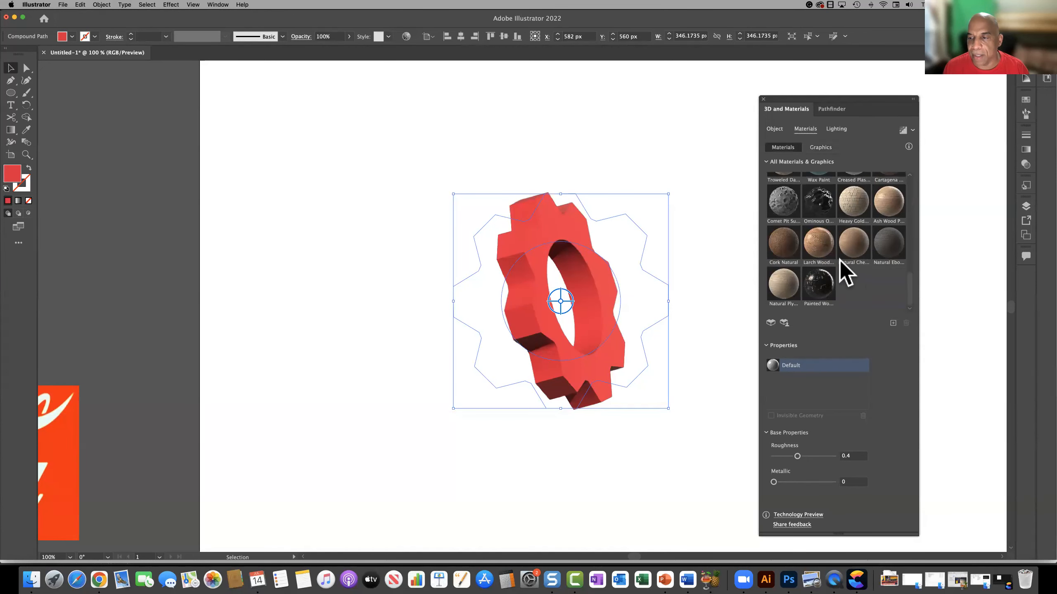
{"action": "left_click", "coordinate": [825, 244]}
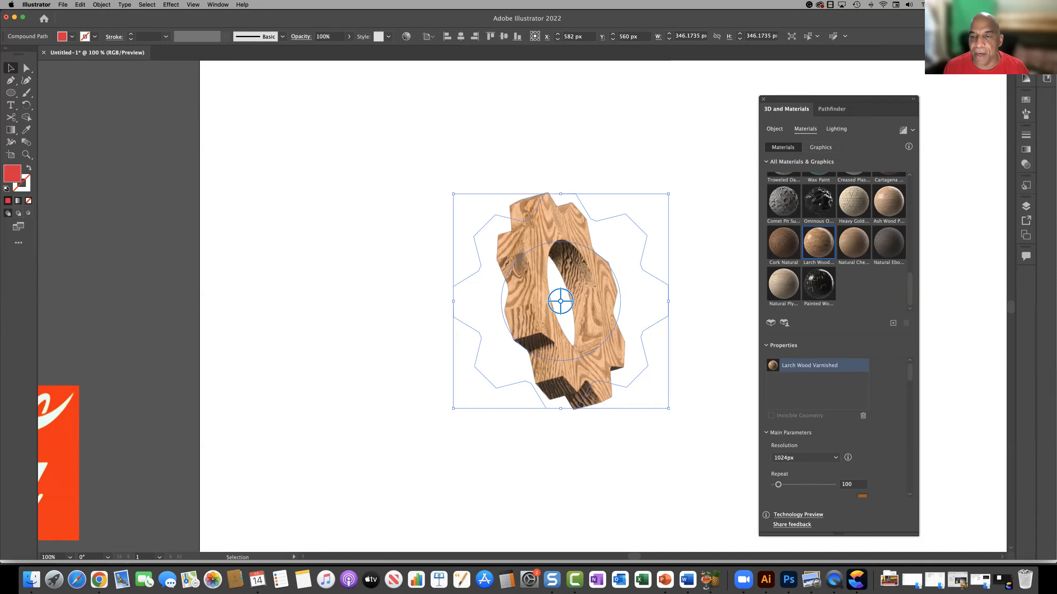
{"action": "left_click", "coordinate": [787, 199]}
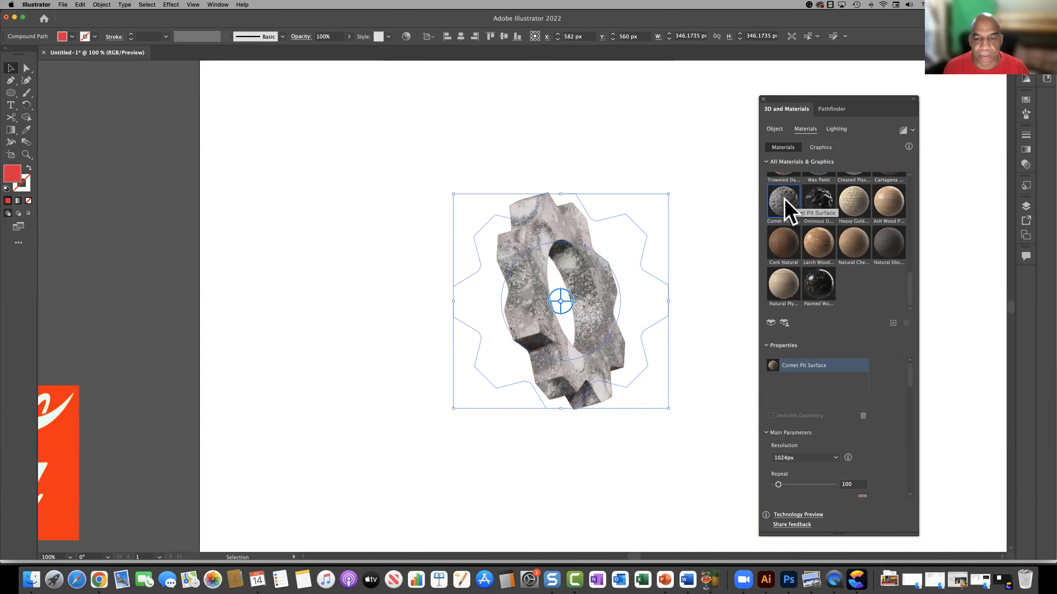
{"action": "left_click", "coordinate": [860, 203]}
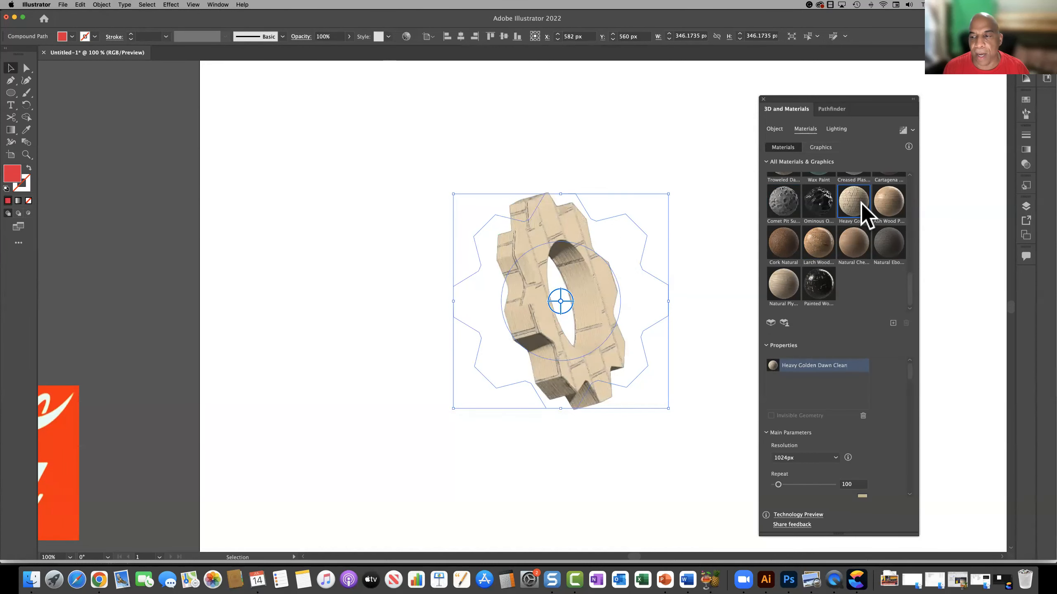
{"action": "left_click", "coordinate": [854, 238]}
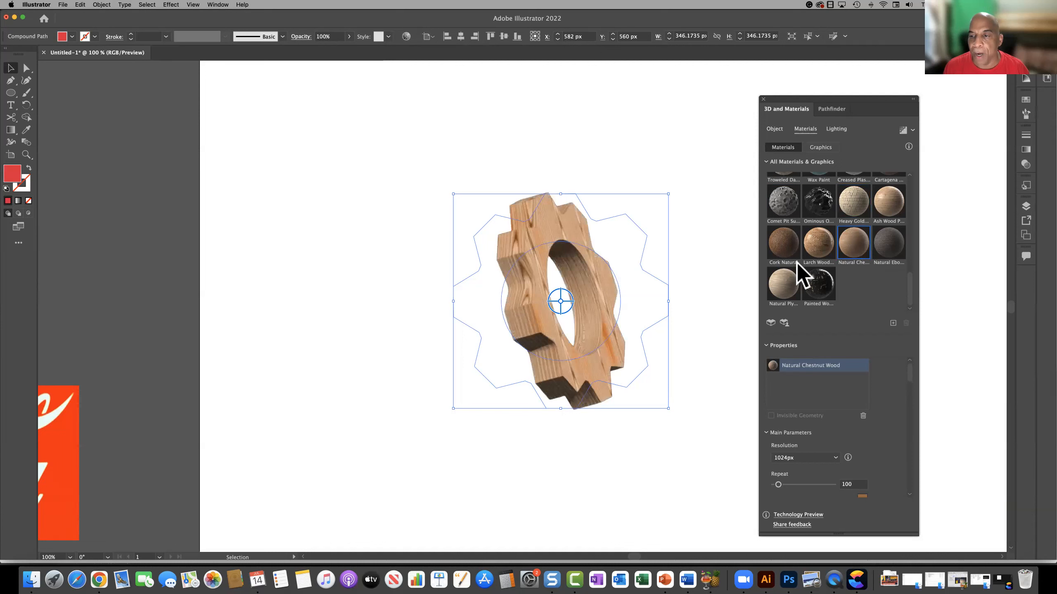
{"action": "scroll", "coordinate": [795, 242], "scroll_direction": "up", "scroll_amount": 5}
{"action": "left_click", "coordinate": [780, 204]}
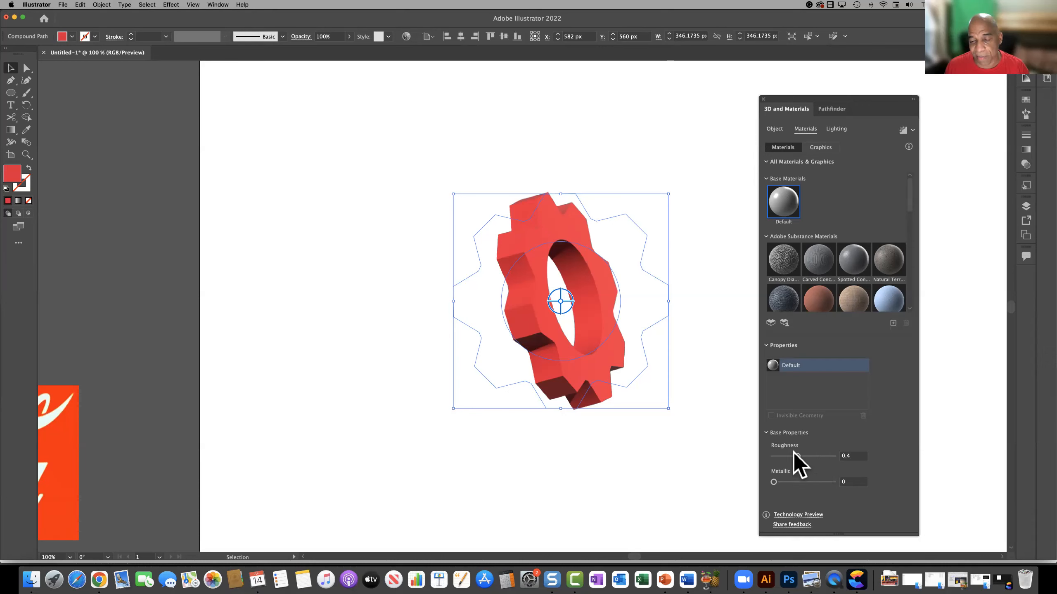
Set the gear material's roughness to 0.61 and its metallic value to about 0.38.
{"action": "left_click", "coordinate": [817, 456]}
{"action": "left_click_drag", "start_coordinate": [792, 459], "coordinate": [791, 459]}
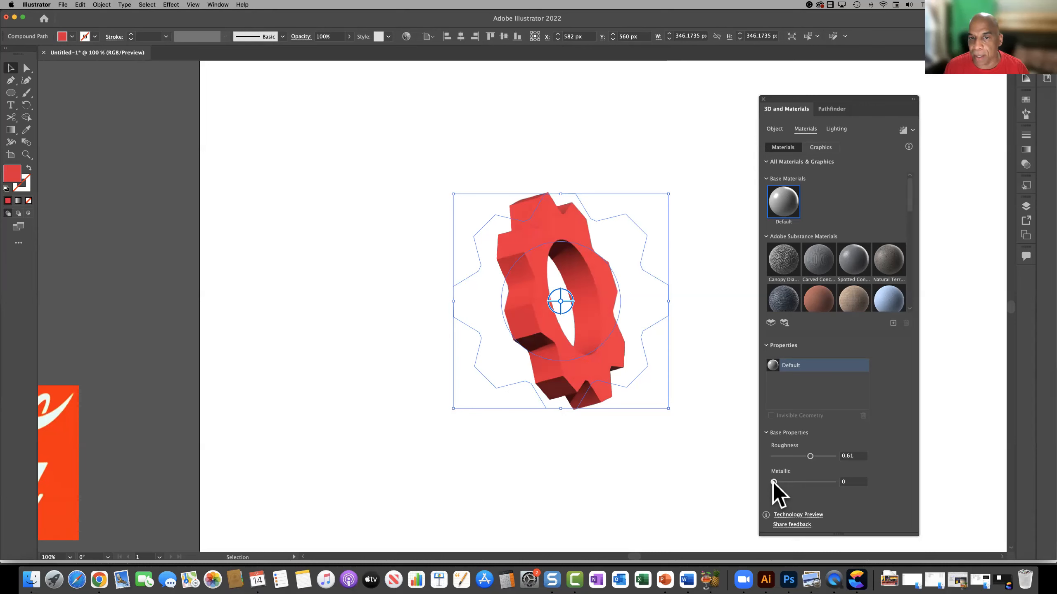
{"action": "mouse_move", "coordinate": [773, 482]}
{"action": "left_mouse_down"}
{"action": "mouse_move", "coordinate": [806, 481]}
{"action": "mouse_move", "coordinate": [786, 482]}
{"action": "left_mouse_up"}
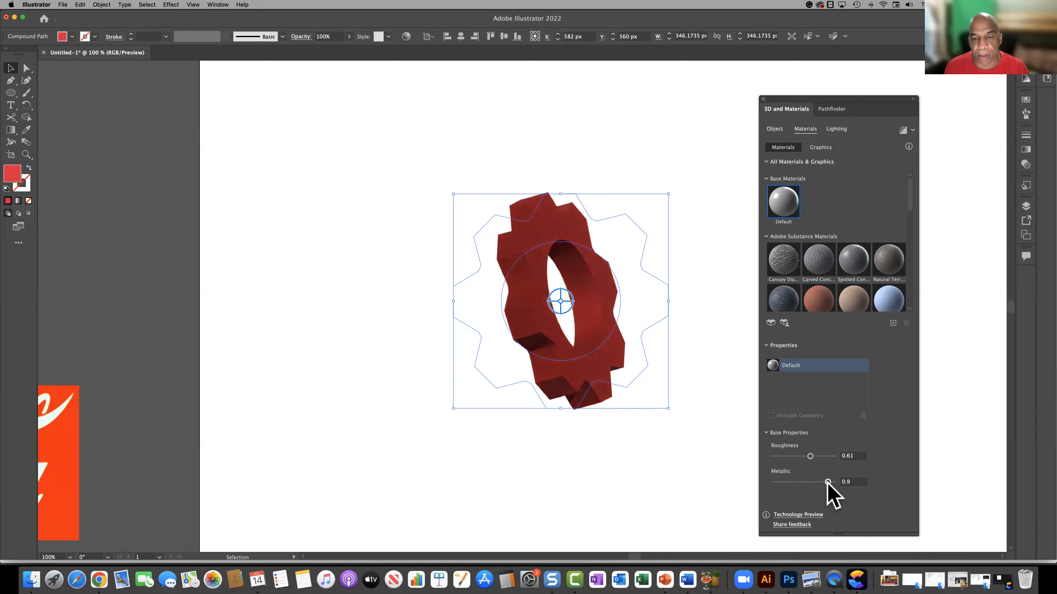
{"action": "left_click_drag", "start_coordinate": [814, 483], "coordinate": [798, 483]}
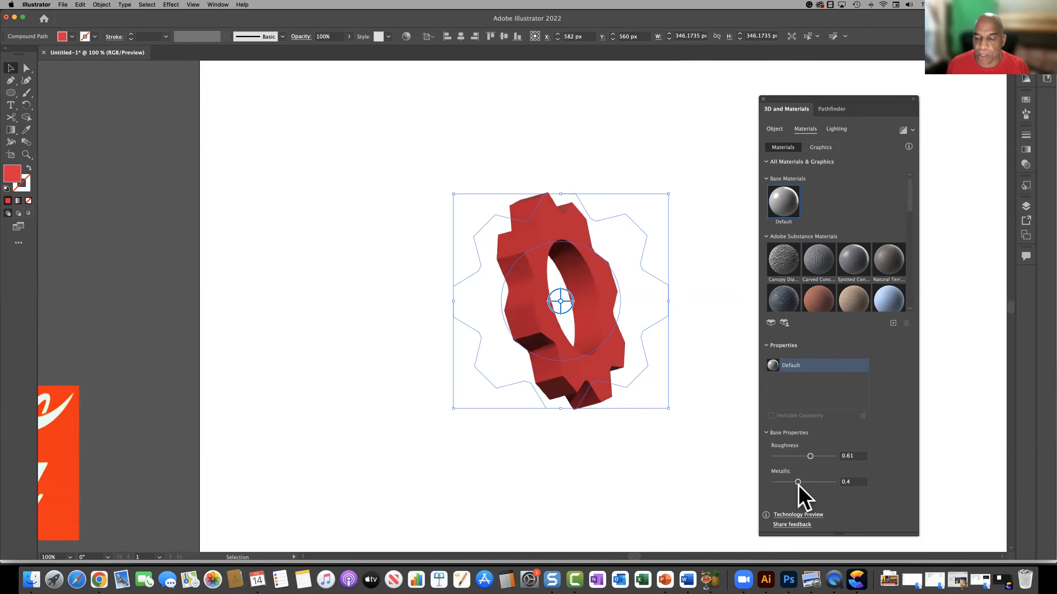
{"action": "left_click_drag", "start_coordinate": [797, 483], "coordinate": [789, 483]}
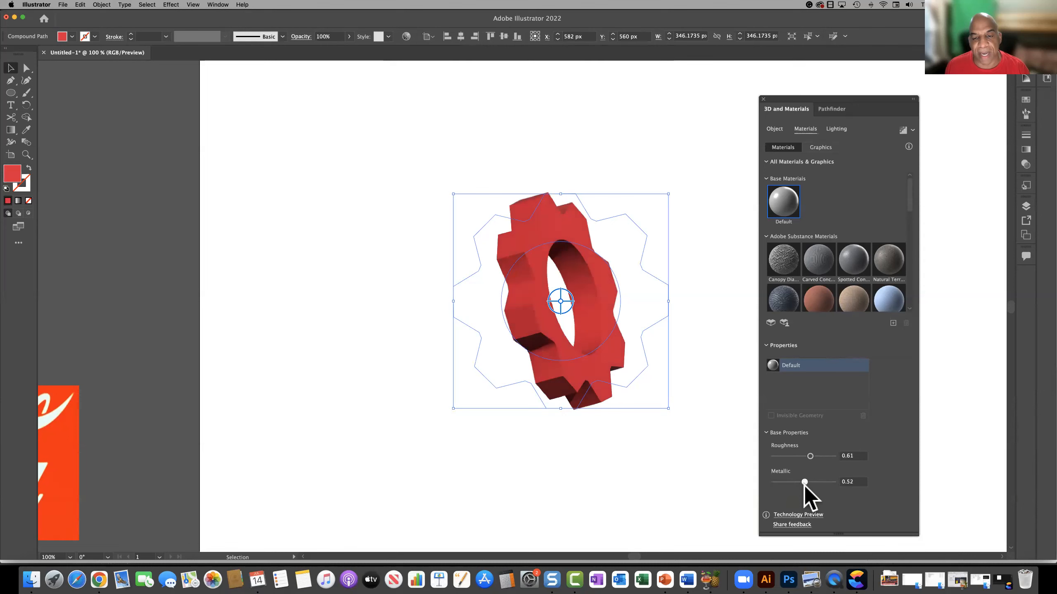
{"action": "left_click", "coordinate": [804, 482]}
{"action": "left_click", "coordinate": [796, 482]}
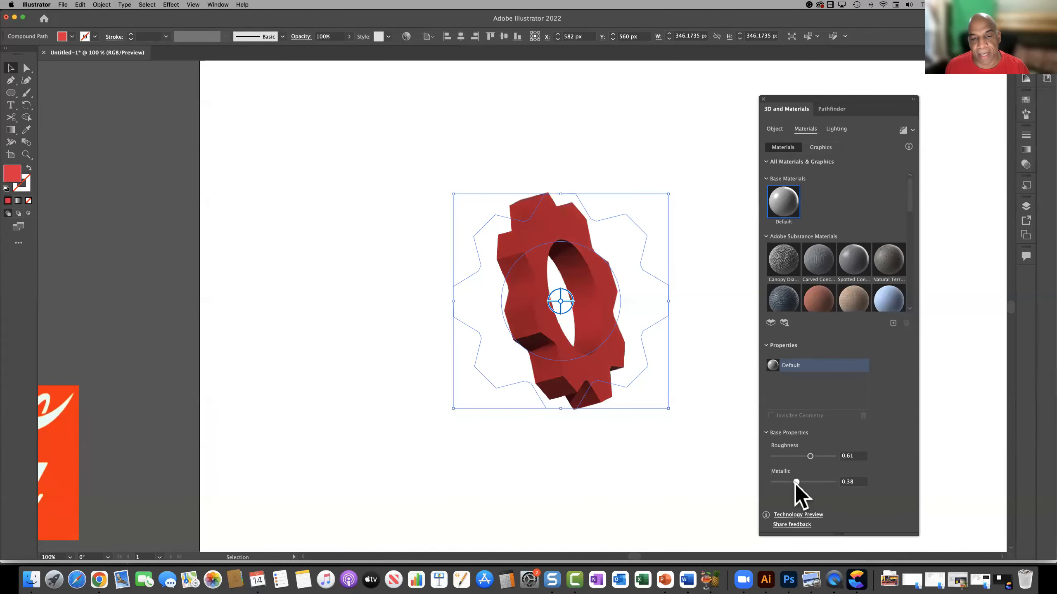
Compare the Diffuse and Top Left lighting presets on the gear and apply the Right preset.
{"action": "left_click", "coordinate": [836, 130]}
{"action": "left_click", "coordinate": [805, 168]}
{"action": "left_click", "coordinate": [832, 168]}
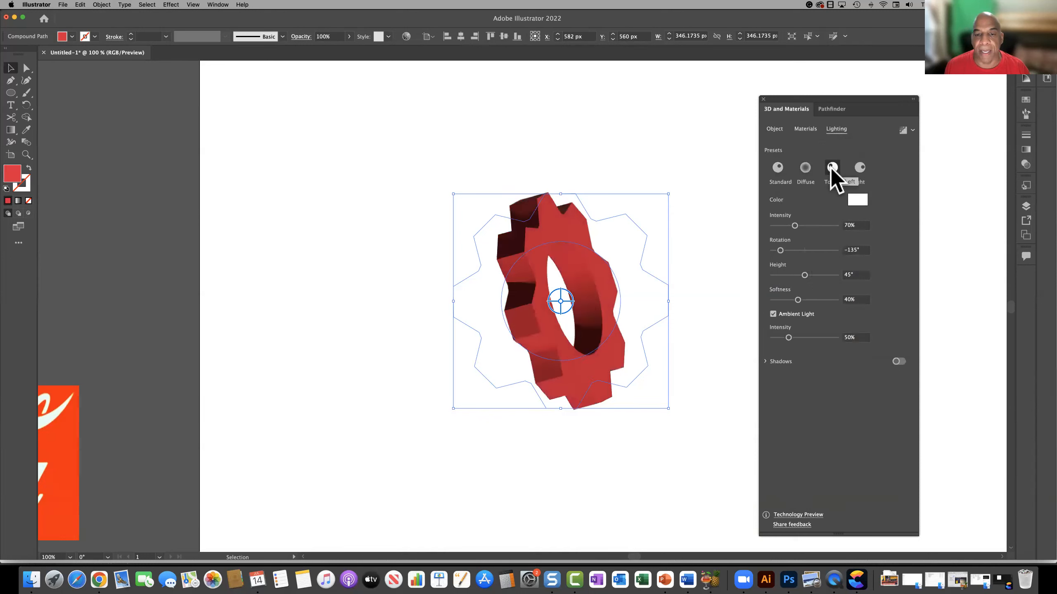
{"action": "left_click", "coordinate": [858, 169]}
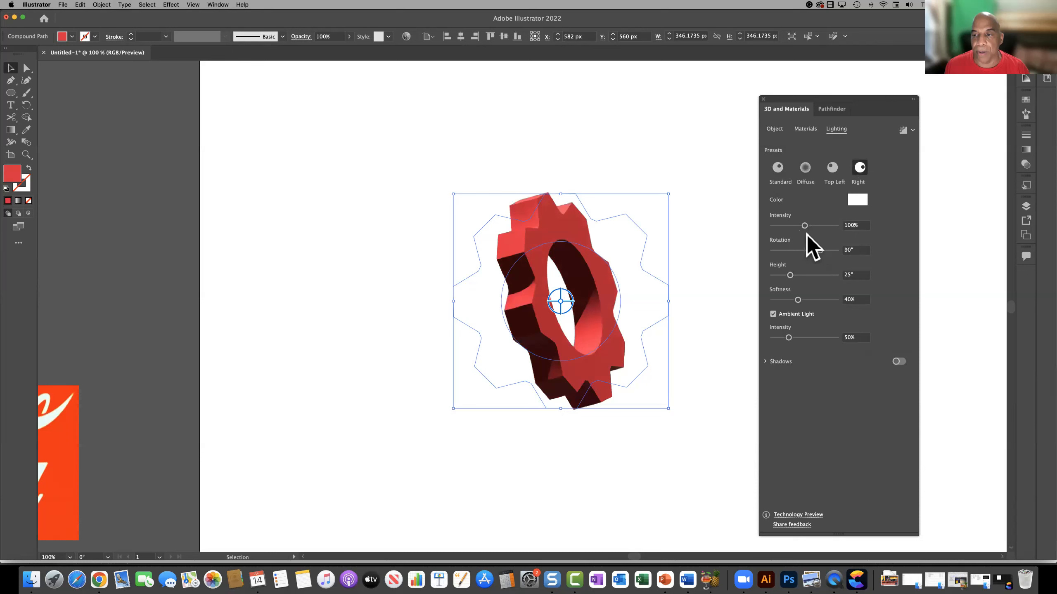
Adjust the gear's light to 119% intensity, 76° rotation, 44° height and 34% softness, with ambient light kept on at 69%.
{"action": "left_click_drag", "start_coordinate": [804, 226], "coordinate": [810, 281]}
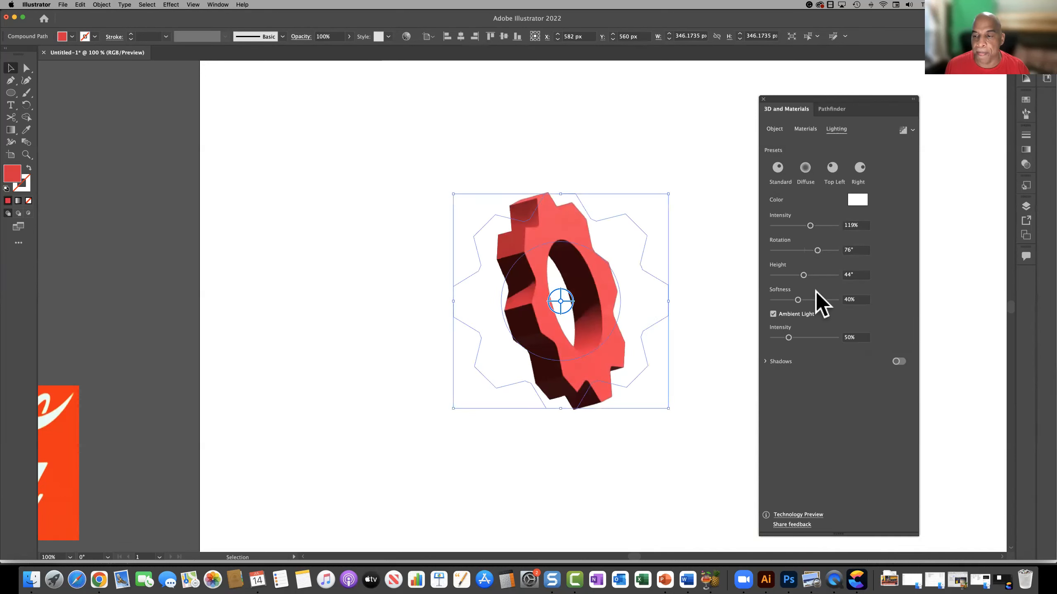
{"action": "left_click_drag", "start_coordinate": [798, 300], "coordinate": [818, 300]}
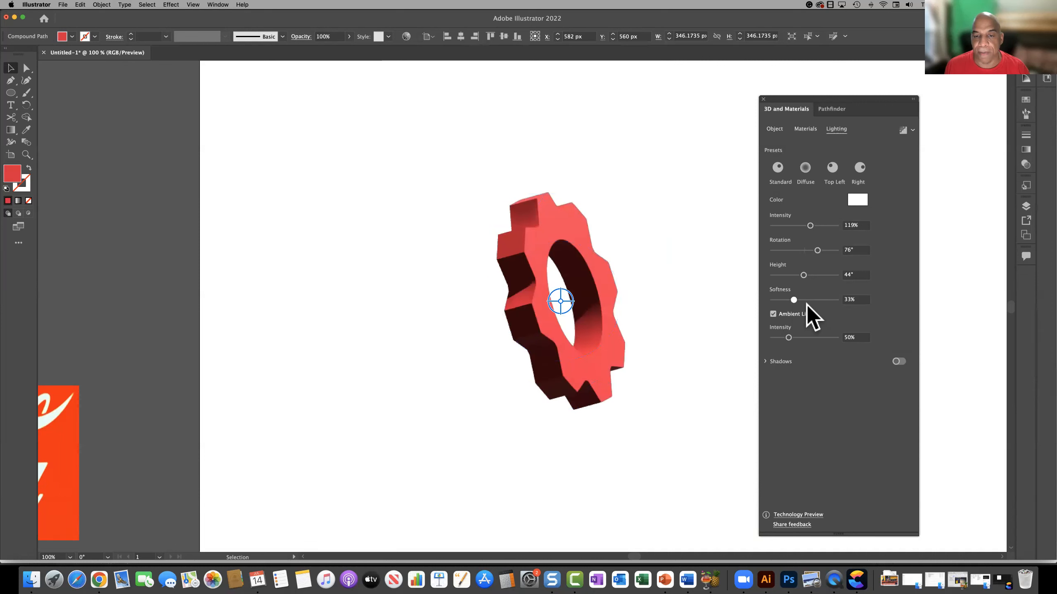
{"action": "left_click", "coordinate": [772, 314]}
{"action": "left_click", "coordinate": [772, 314]}
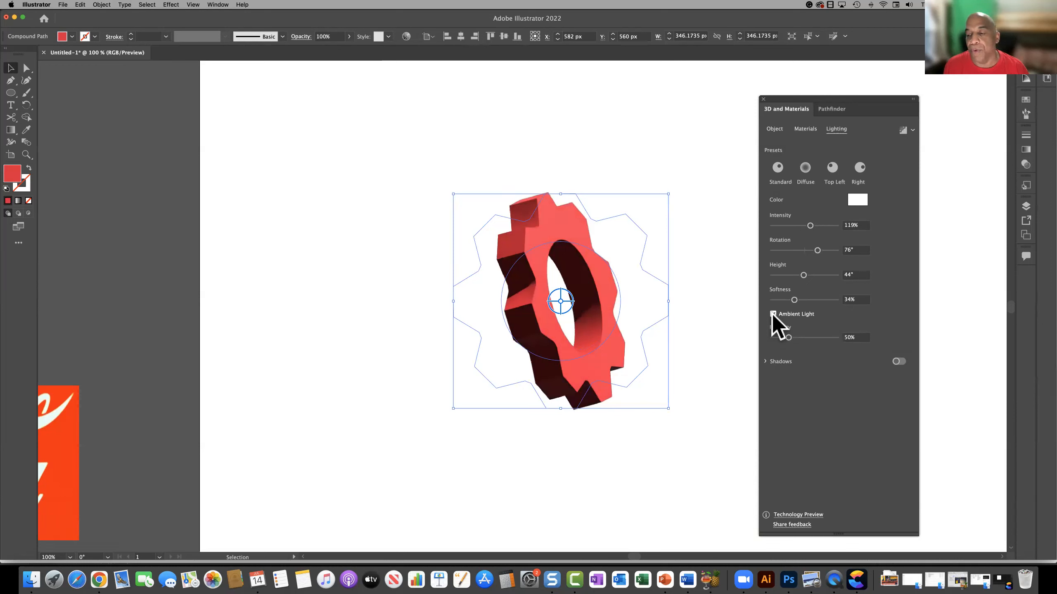
{"action": "left_click_drag", "start_coordinate": [789, 337], "coordinate": [764, 358]}
Try a shadow on the gear in the Below Object position, and turn shadows back off.
{"action": "left_click", "coordinate": [765, 361]}
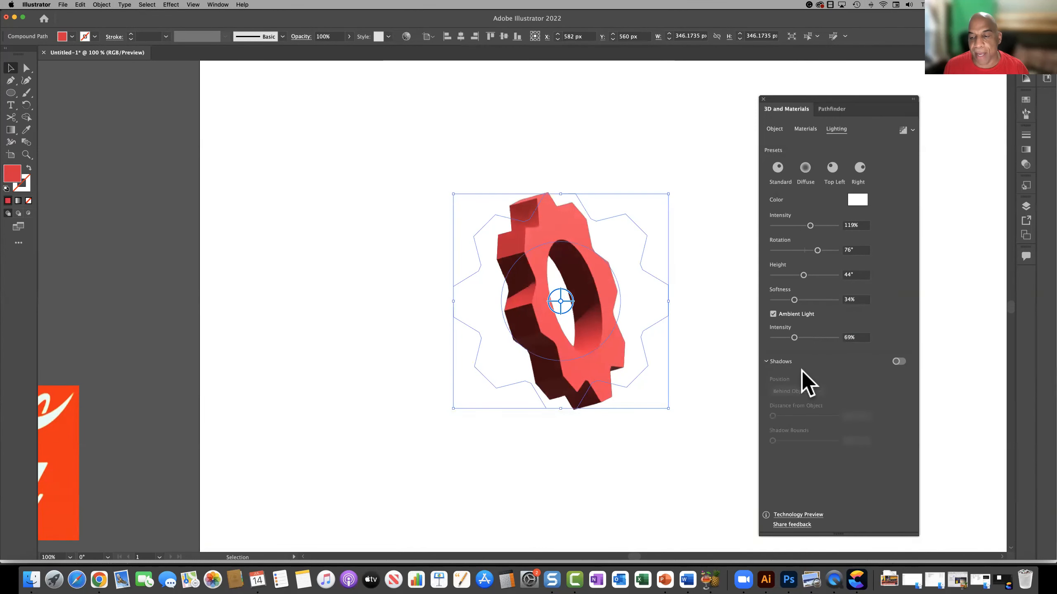
{"action": "left_click", "coordinate": [899, 361]}
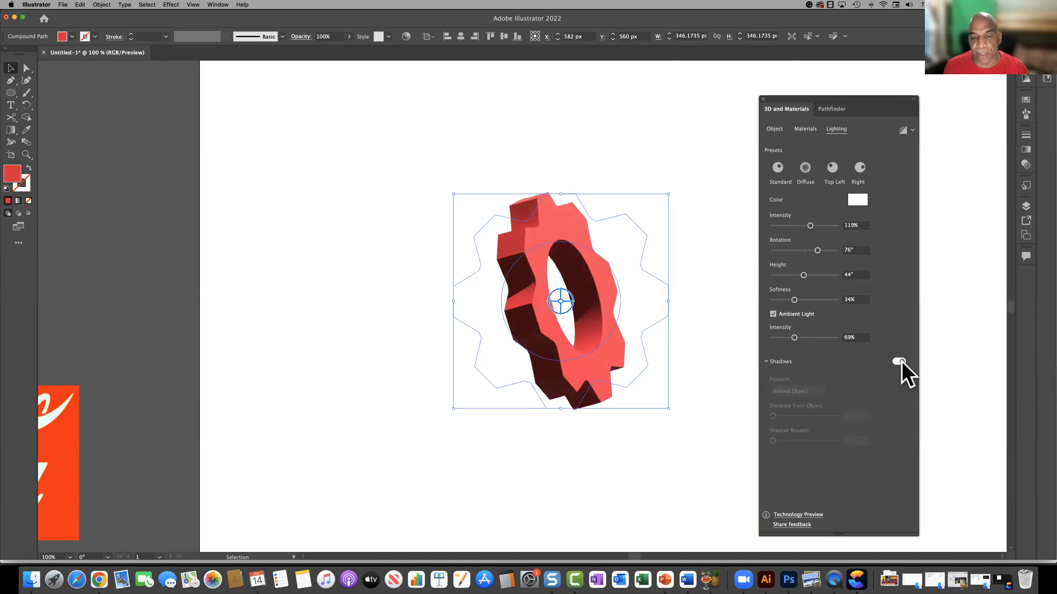
{"action": "left_click", "coordinate": [817, 392]}
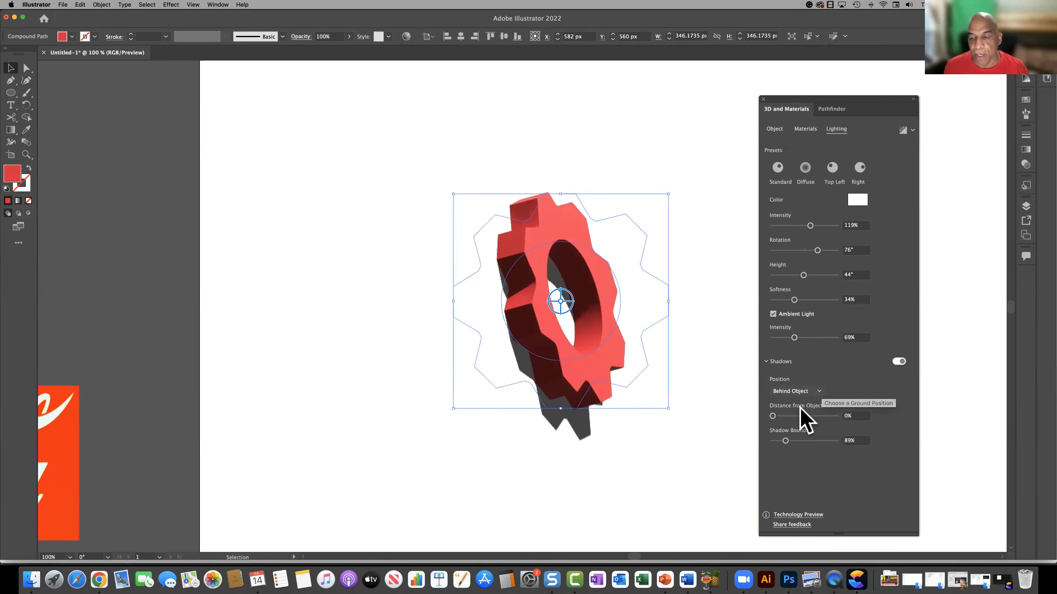
{"action": "left_click", "coordinate": [799, 413]}
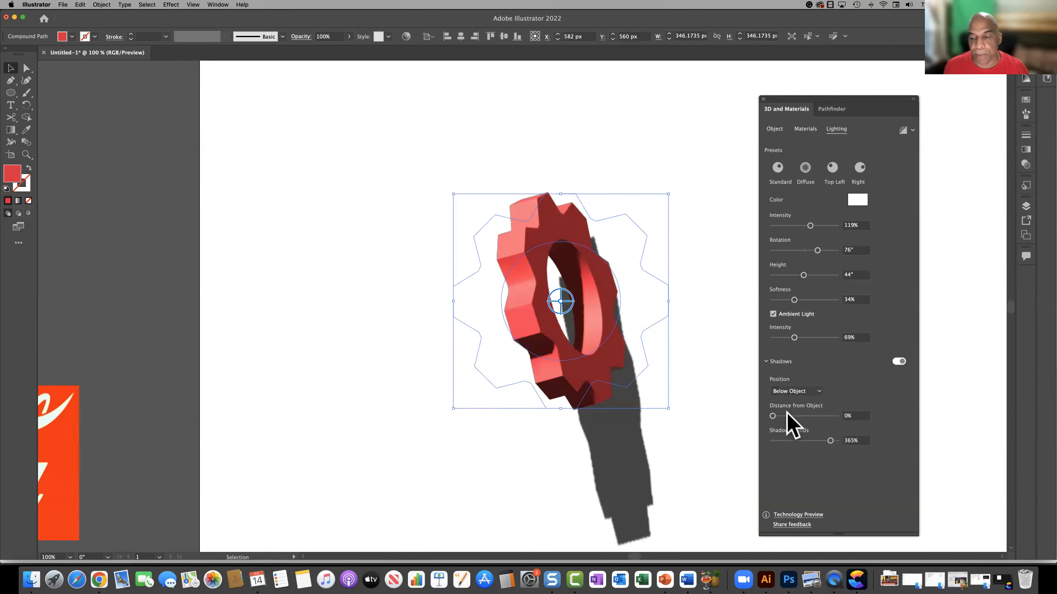
{"action": "left_click", "coordinate": [898, 361]}
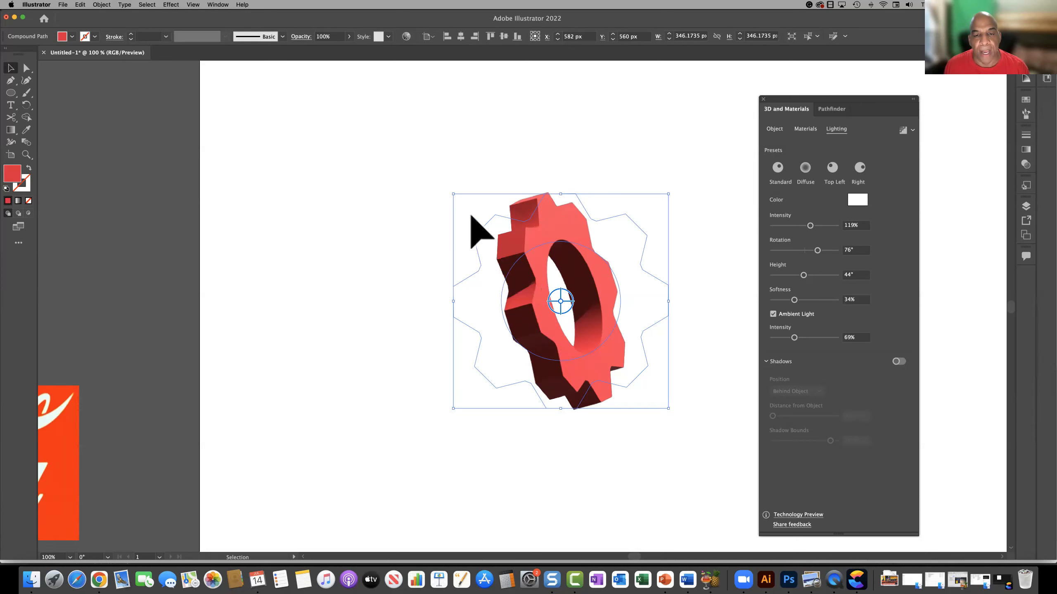
Turn the gear slightly around its vertical axis and add a 1 pt stroke to it.
{"action": "left_click_drag", "start_coordinate": [560, 301], "coordinate": [556, 298]}
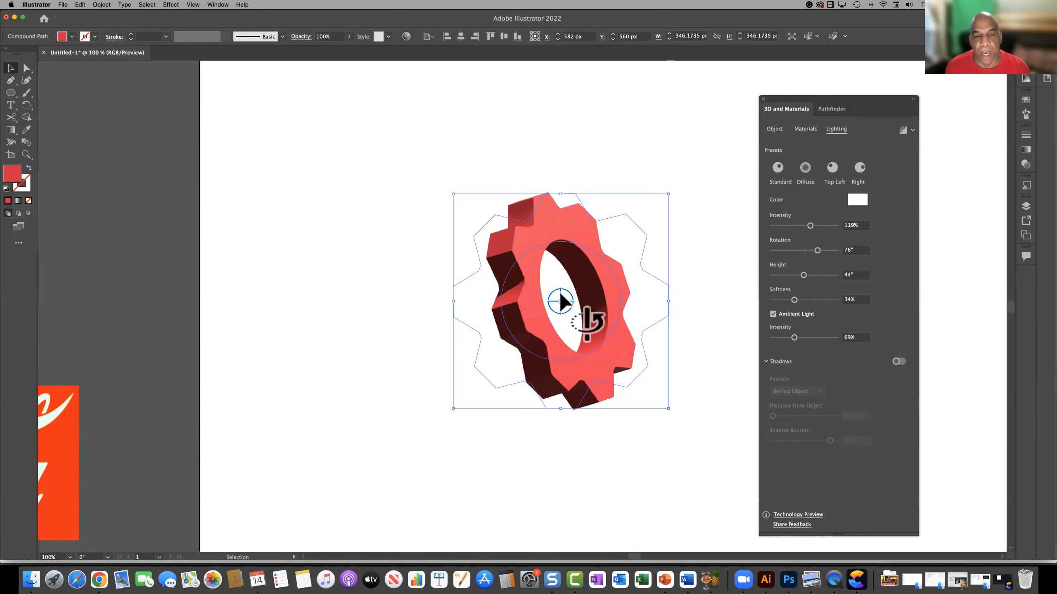
{"action": "left_click", "coordinate": [465, 224]}
{"action": "left_click", "coordinate": [474, 238]}
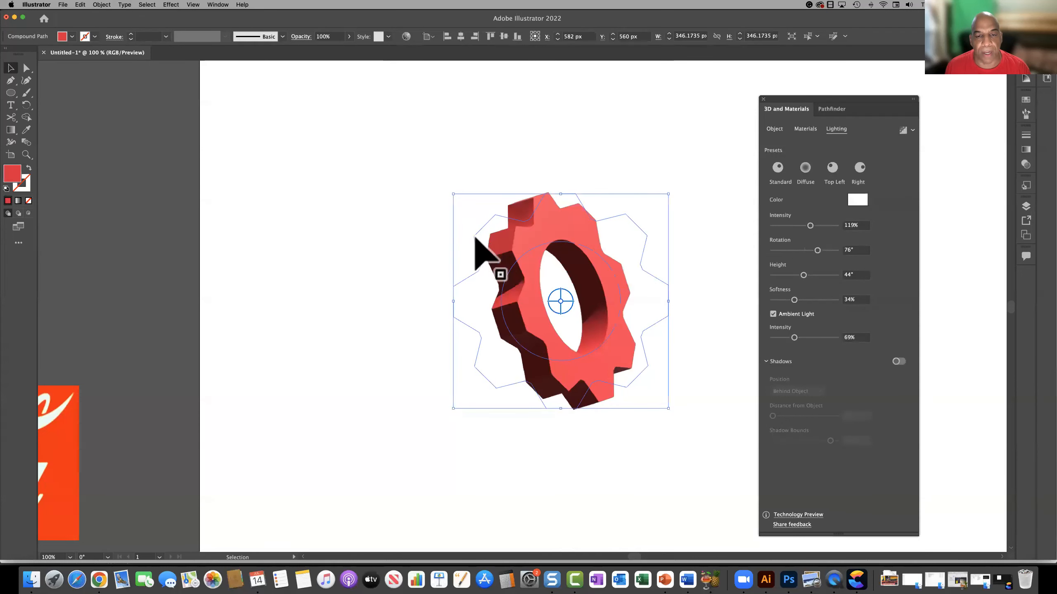
{"action": "mouse_move", "coordinate": [474, 237]}
{"action": "left_mouse_down"}
{"action": "mouse_move", "coordinate": [233, 242]}
{"action": "mouse_move", "coordinate": [30, 188]}
{"action": "left_mouse_up"}
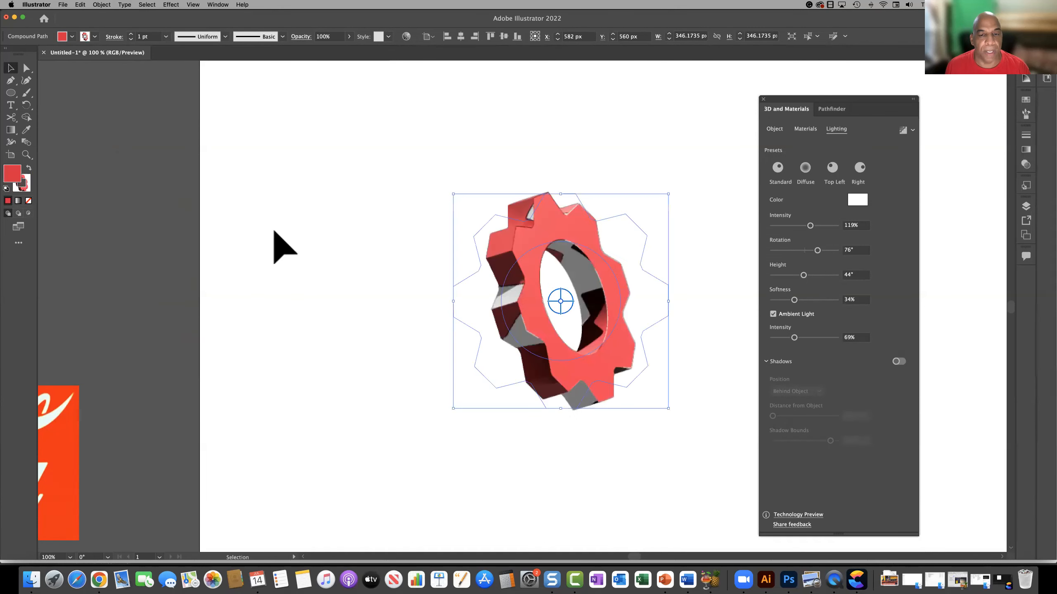
Move the stroked gear to about X 243 px, Y 590 px and rotate it freely in 3D so its front face tilts upward.
{"action": "left_click_drag", "start_coordinate": [507, 271], "coordinate": [63, 239]}
{"action": "left_click", "coordinate": [273, 296]}
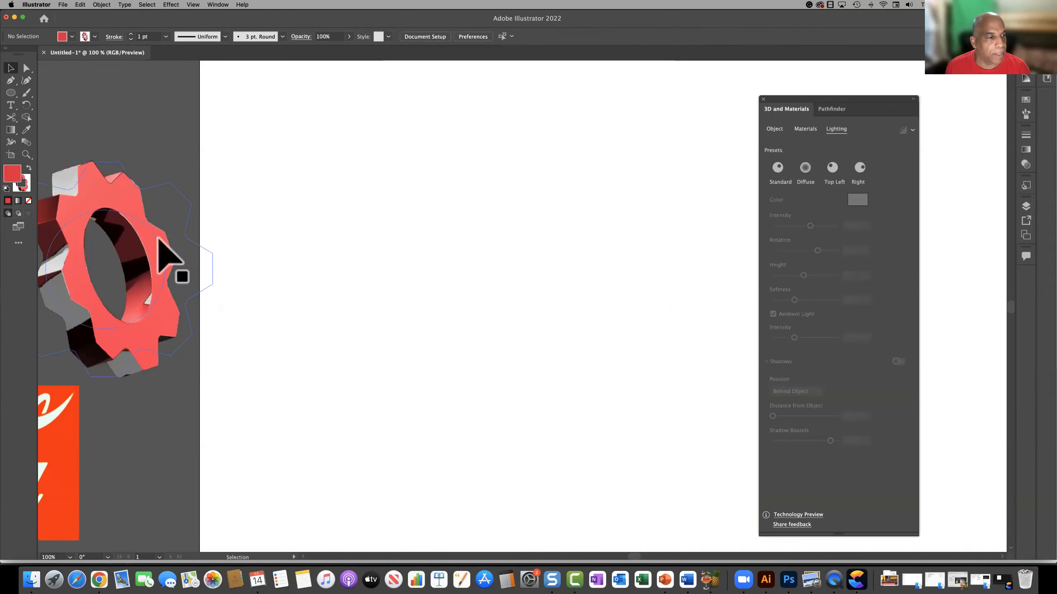
{"action": "left_click_drag", "start_coordinate": [94, 264], "coordinate": [308, 279]}
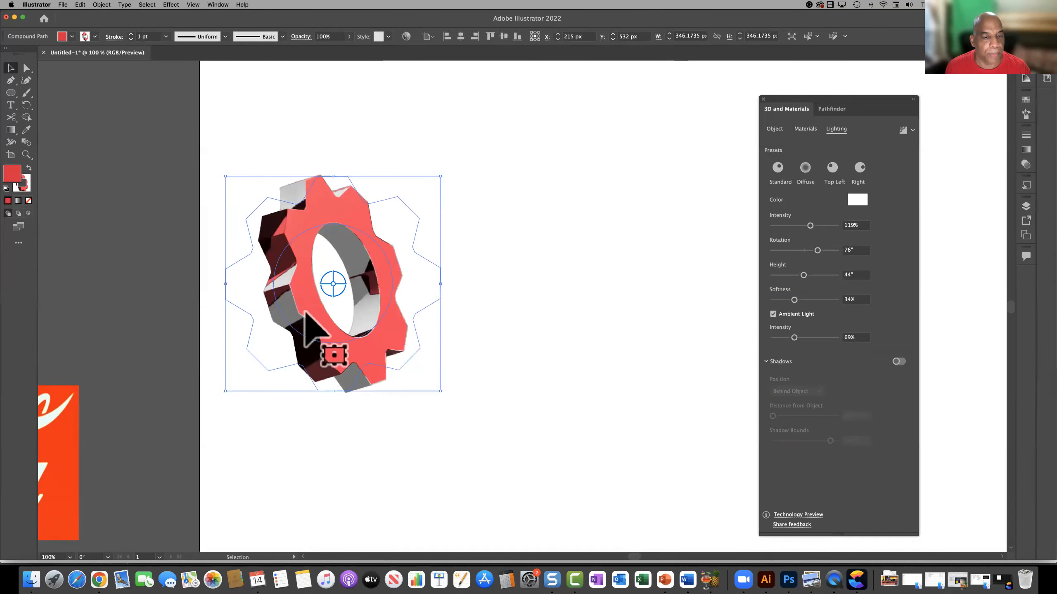
{"action": "left_click_drag", "start_coordinate": [246, 271], "coordinate": [233, 265]}
{"action": "left_click", "coordinate": [305, 279]}
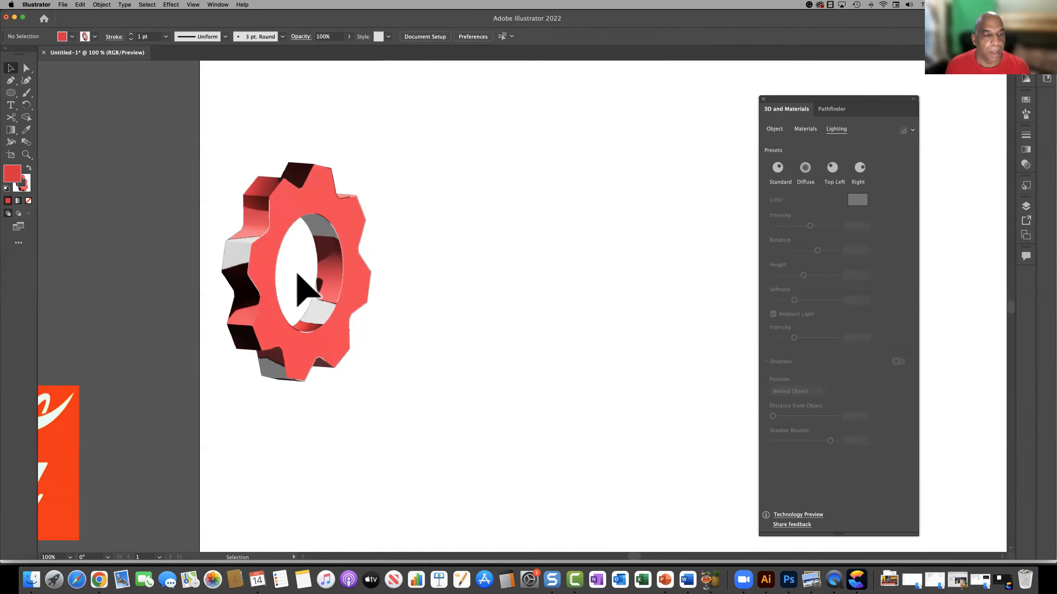
{"action": "left_click", "coordinate": [293, 300]}
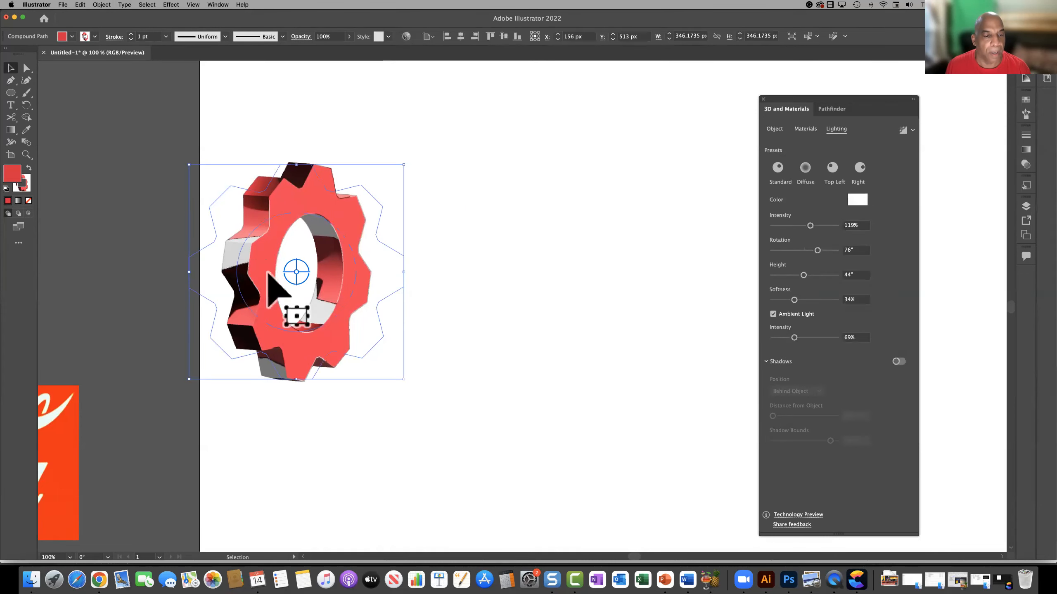
{"action": "left_click", "coordinate": [283, 253]}
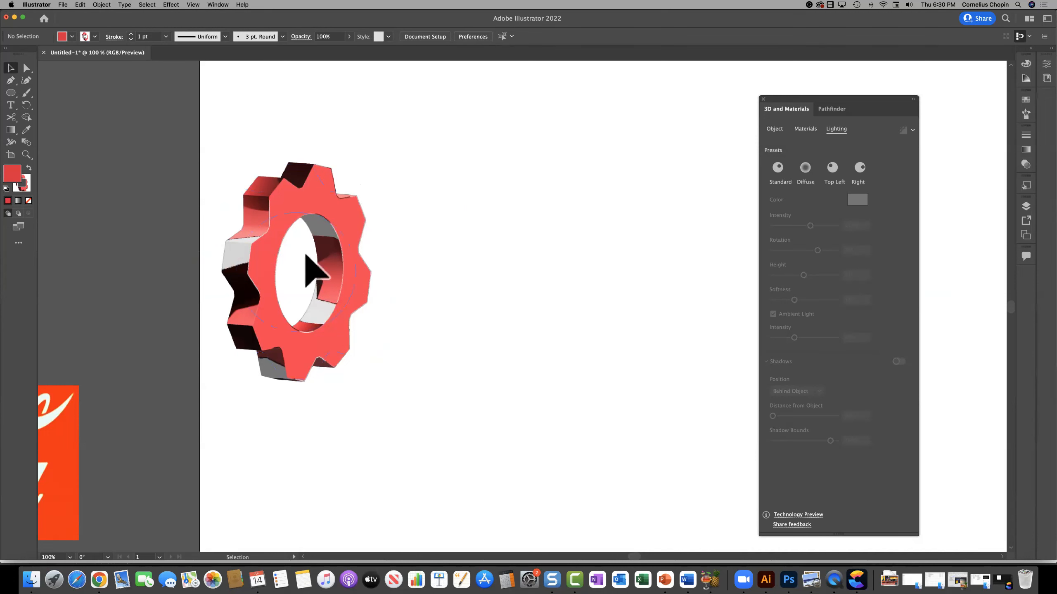
{"action": "left_click", "coordinate": [339, 266]}
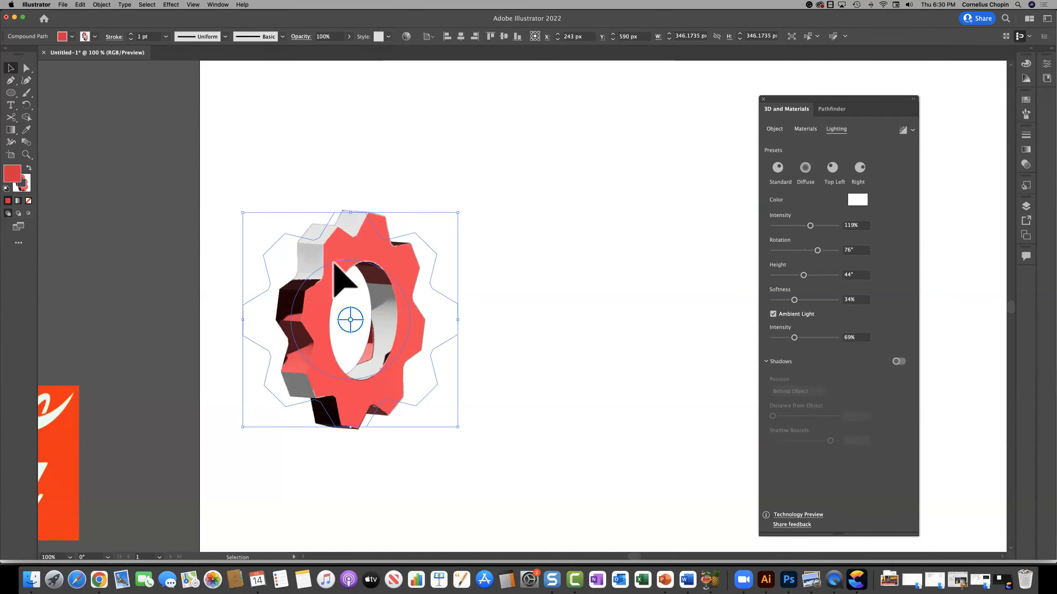
{"action": "left_click_drag", "start_coordinate": [350, 319], "coordinate": [301, 278]}
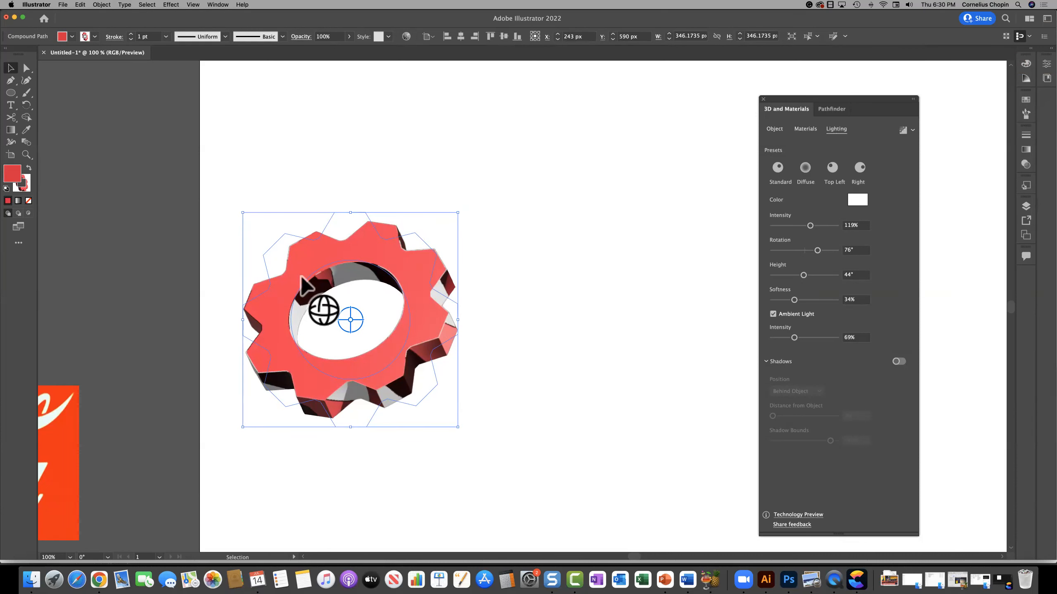
Save the 3D gear as a dynamic symbol named Corny Gear with the Graphic export type.
{"action": "left_click", "coordinate": [217, 5]}
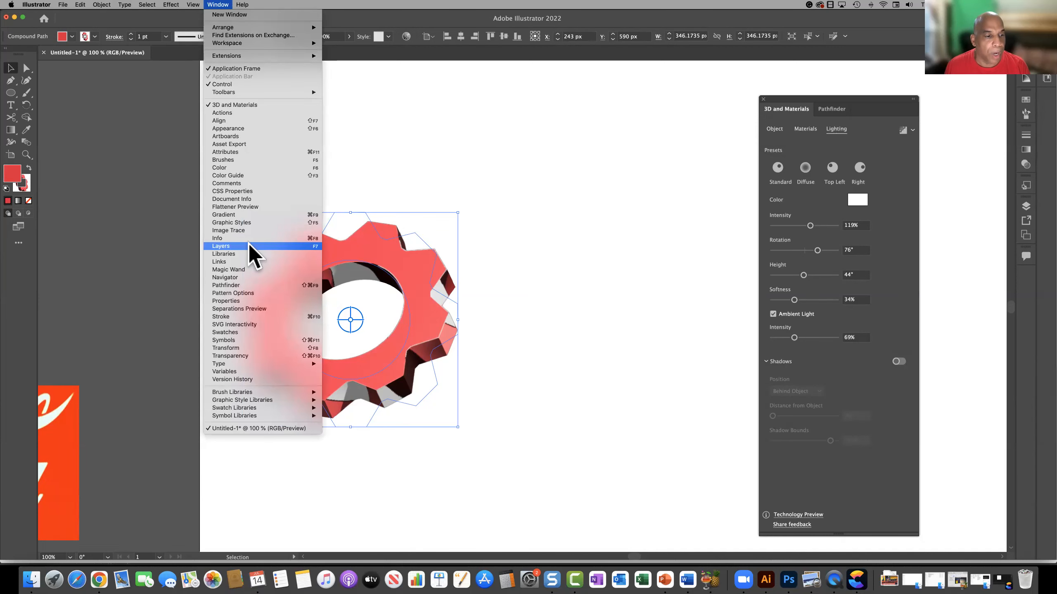
{"action": "left_click", "coordinate": [256, 340]}
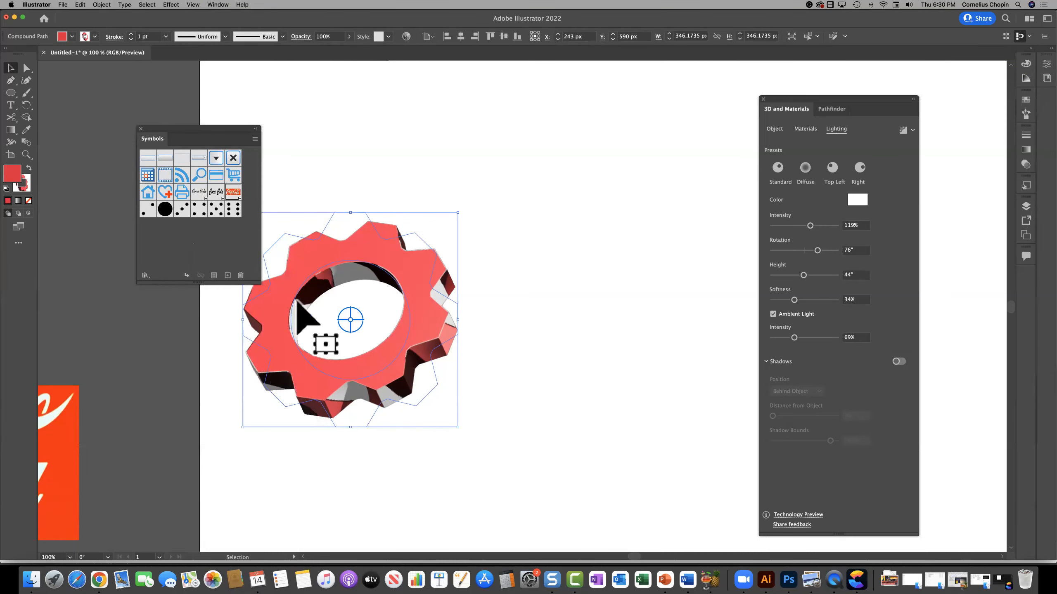
{"action": "left_click_drag", "start_coordinate": [297, 277], "coordinate": [150, 233]}
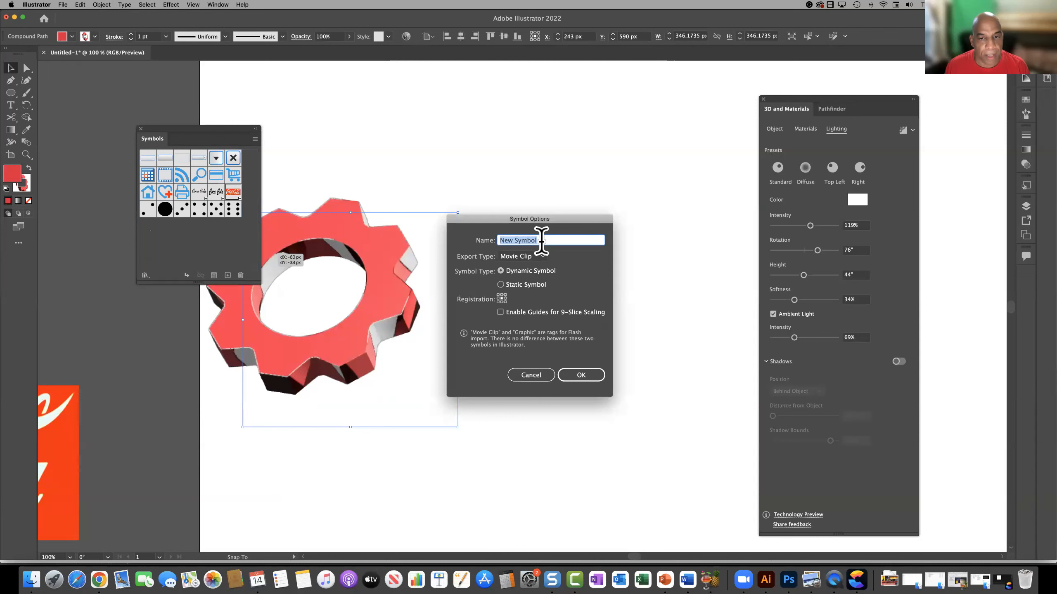
{"action": "type", "text": "Co"}
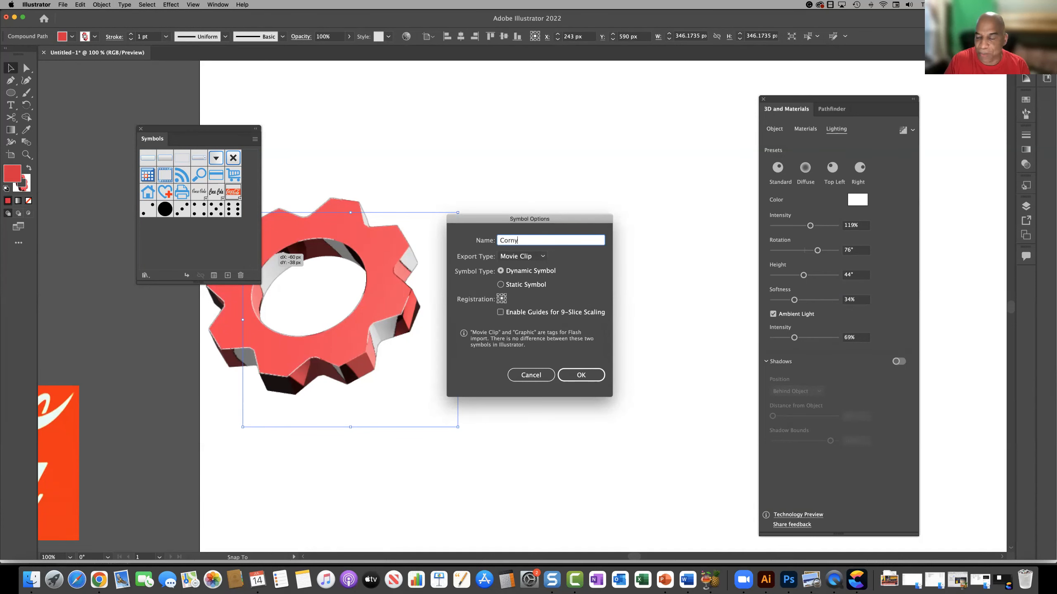
{"action": "type", "text": "rny Gear"}
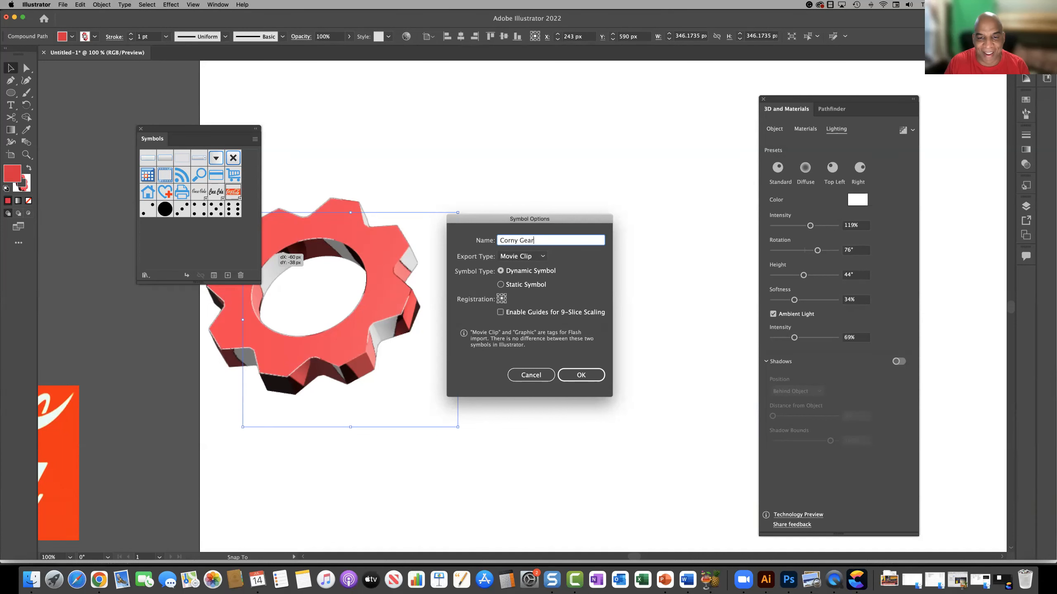
{"action": "left_click", "coordinate": [541, 256]}
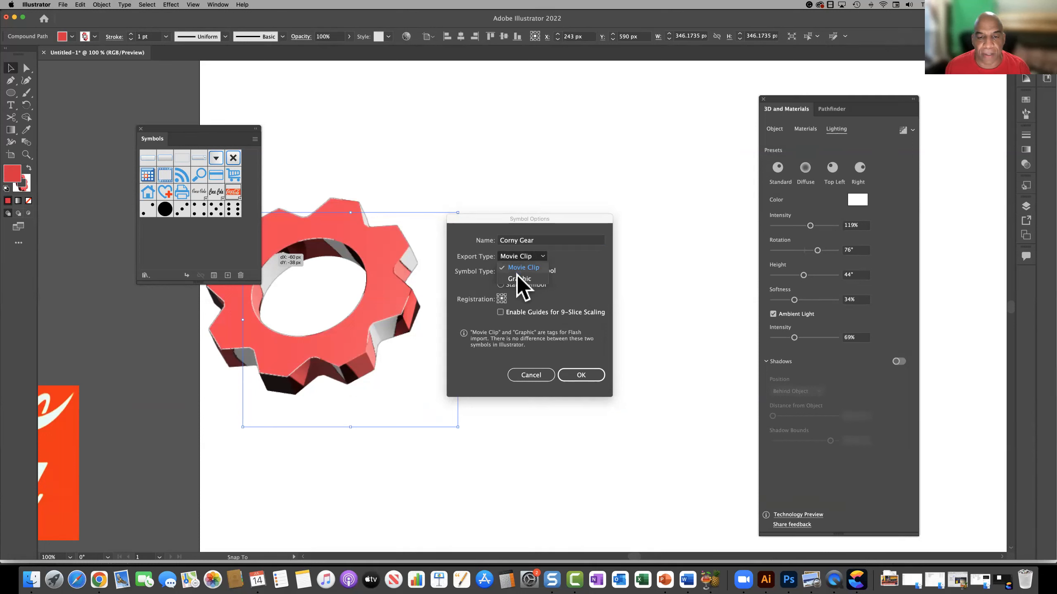
{"action": "left_click", "coordinate": [517, 276]}
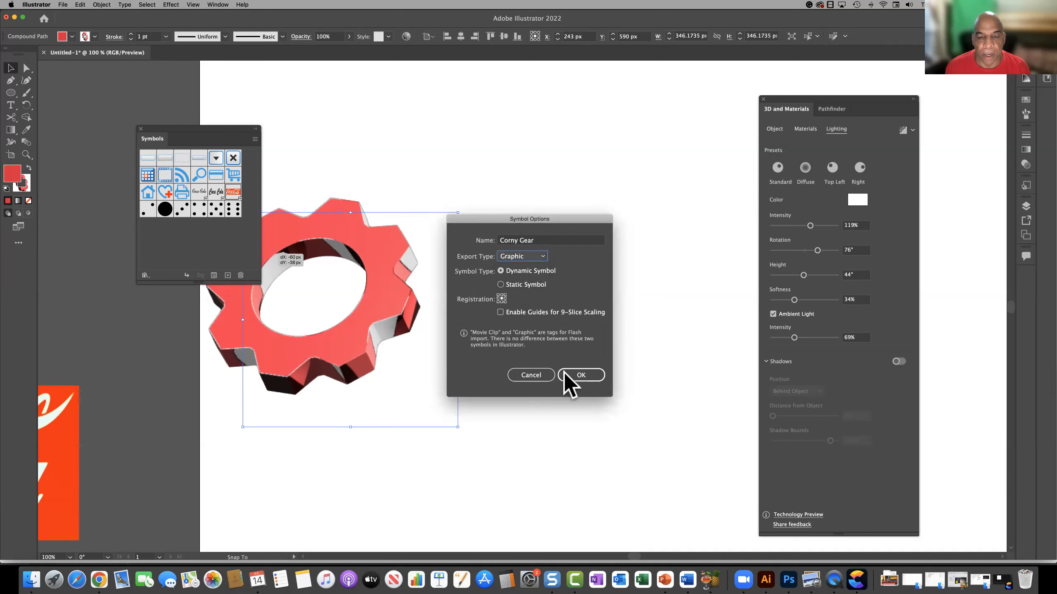
{"action": "left_click", "coordinate": [581, 376]}
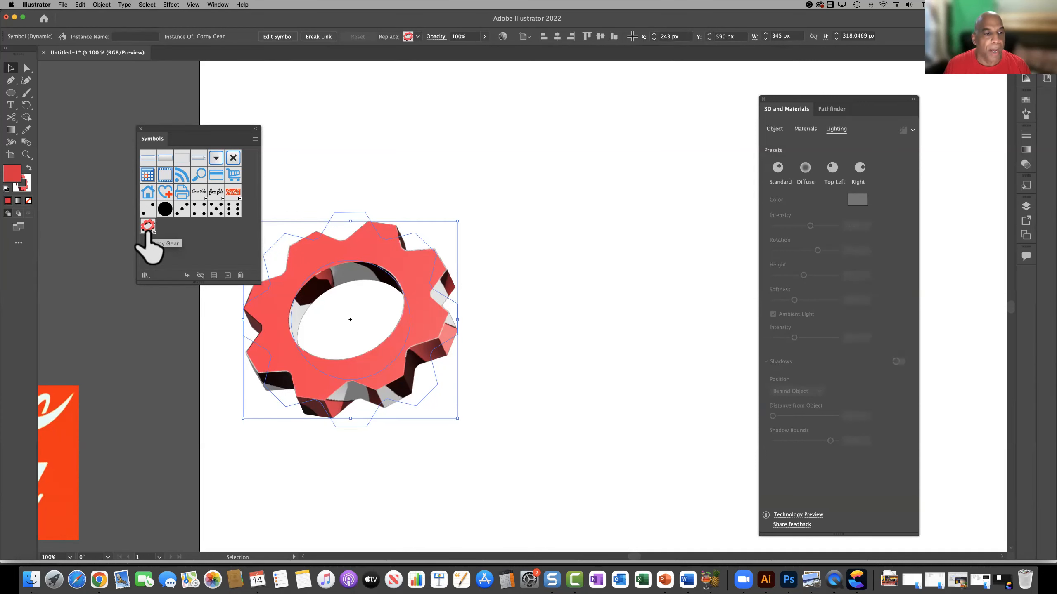
Place two instances of the Corny Gear symbol, at about X 562 px, Y 419 px and X 640 px, Y 749 px.
{"action": "left_click_drag", "start_coordinate": [148, 229], "coordinate": [547, 227]}
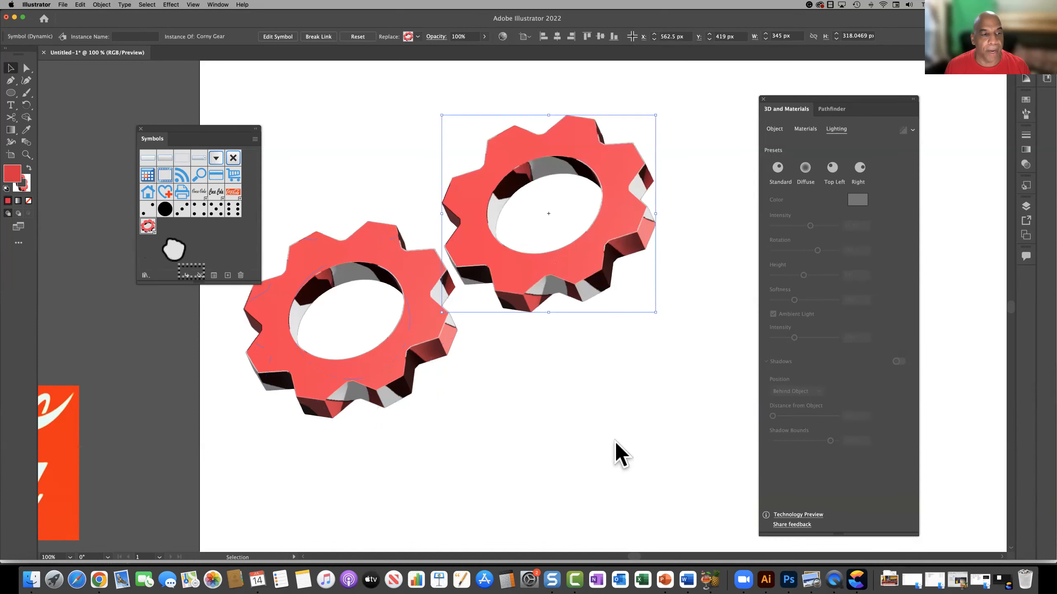
{"action": "left_click_drag", "start_coordinate": [148, 226], "coordinate": [597, 418]}
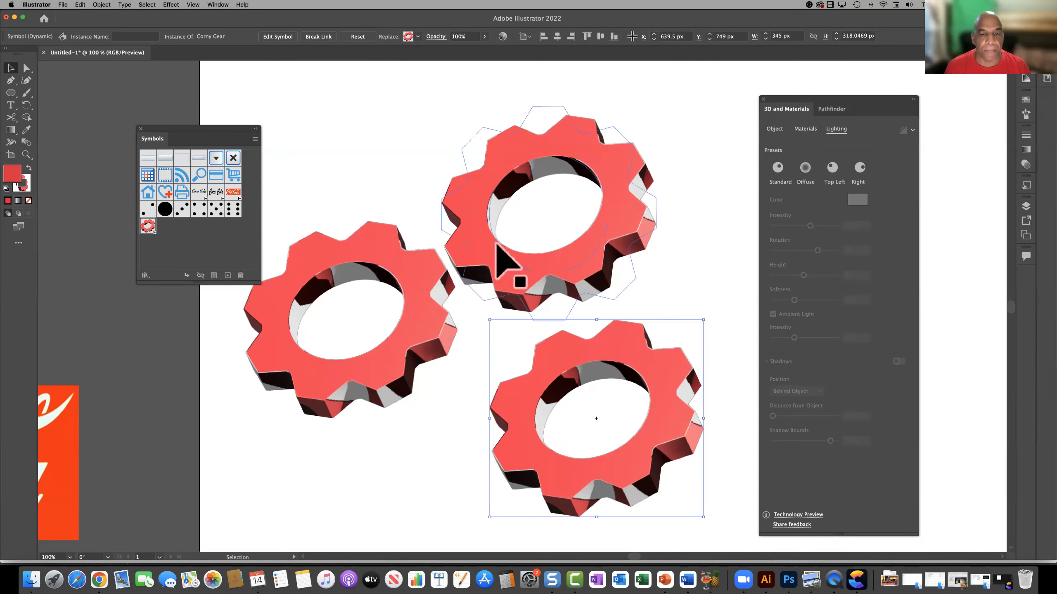
Delete all three gears from the artboard.
{"action": "left_click", "coordinate": [515, 281]}
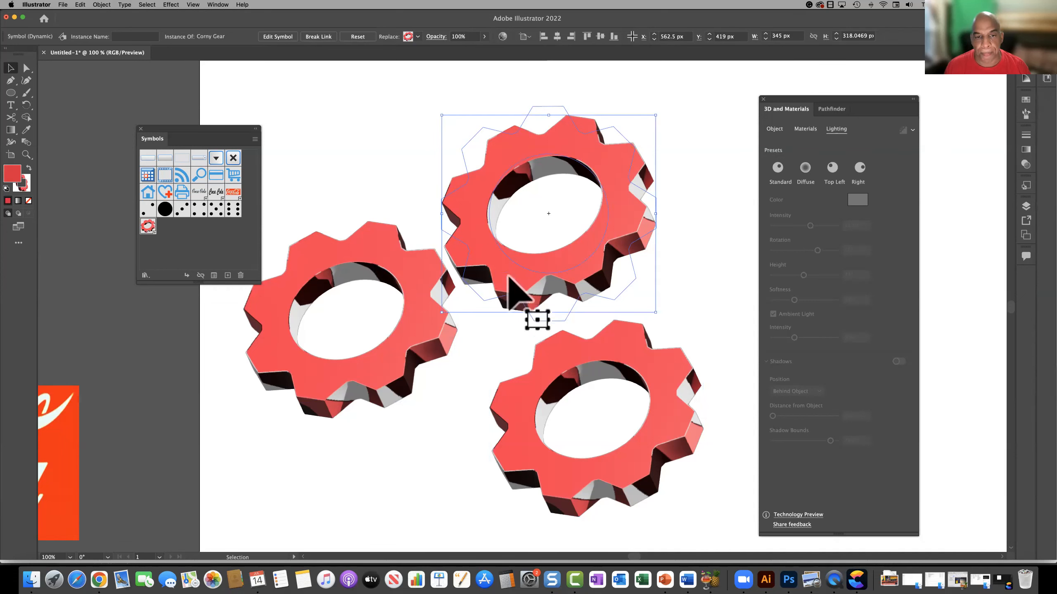
{"action": "key", "text": "Delete"}
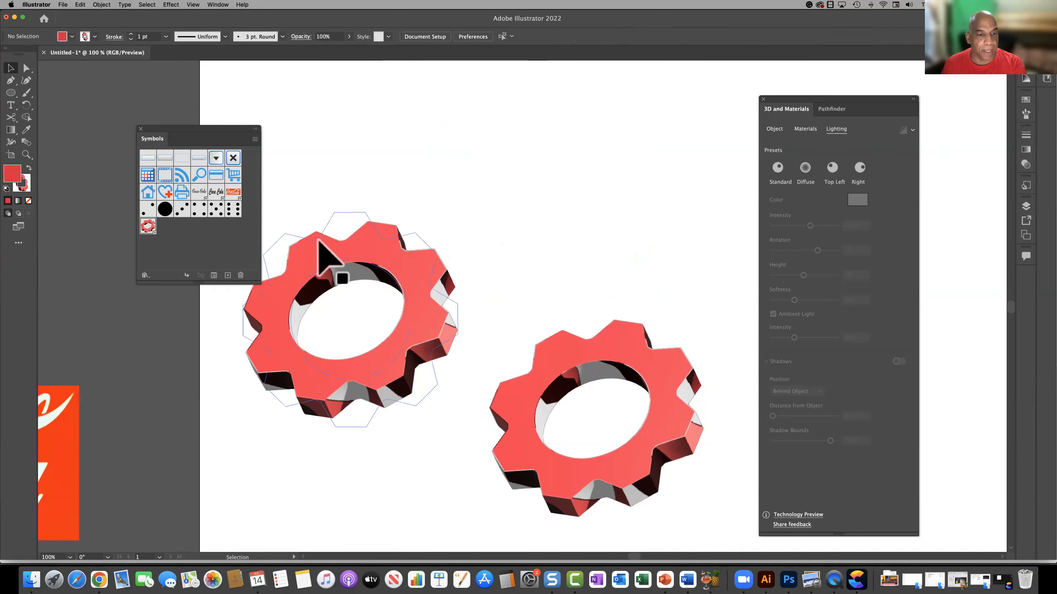
{"action": "left_click", "coordinate": [437, 316]}
{"action": "key", "text": "Delete"}
{"action": "left_click", "coordinate": [552, 356]}
{"action": "key", "text": "Delete"}
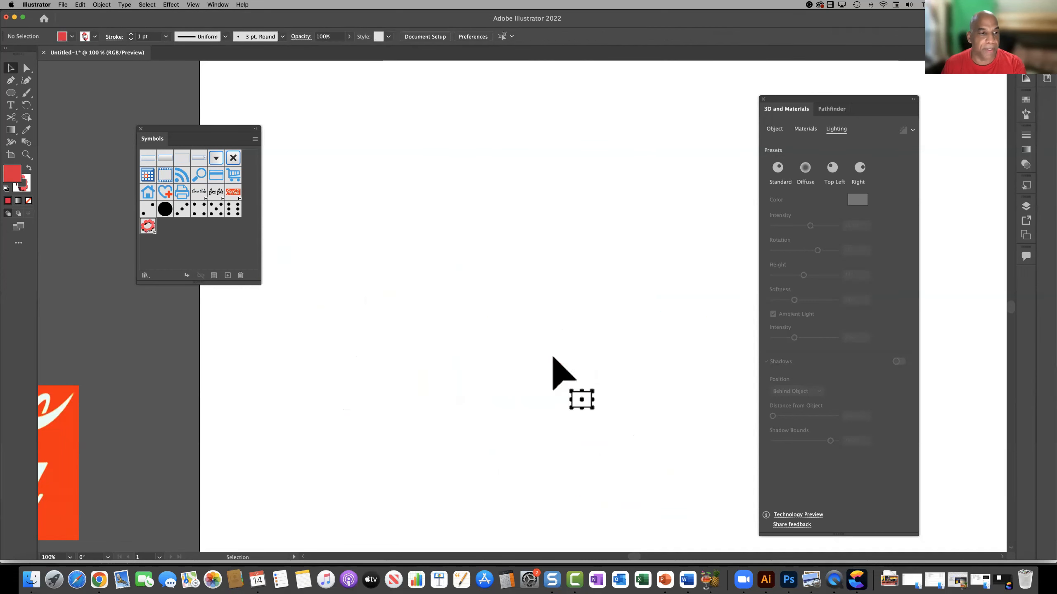
Reopen the symbols collection, place a Corny Gear instance on the artboard and scale it down to about 256 × 222 px.
{"action": "left_click", "coordinate": [140, 129]}
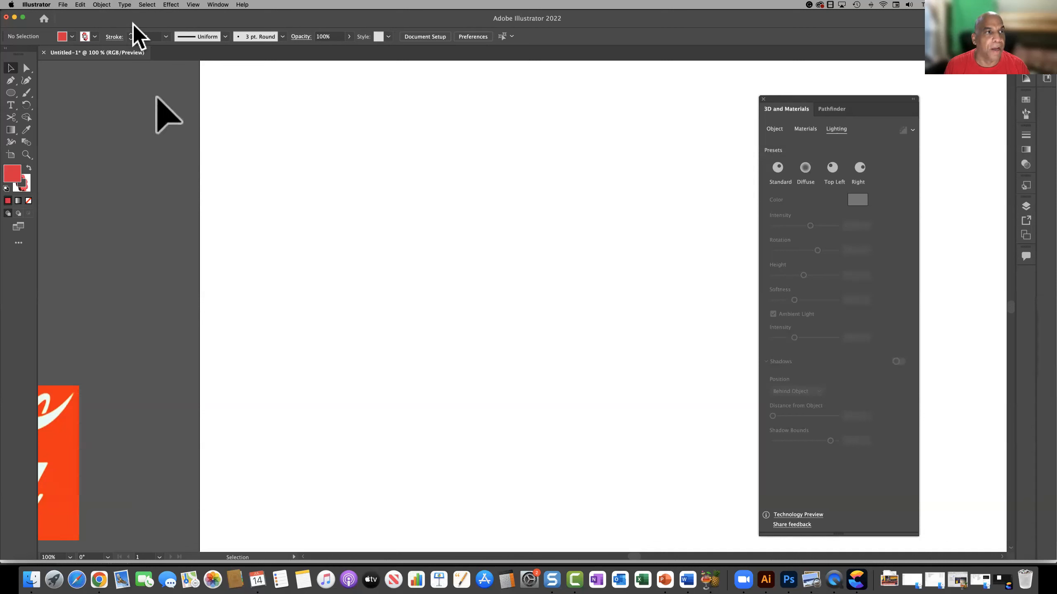
{"action": "left_click", "coordinate": [217, 5]}
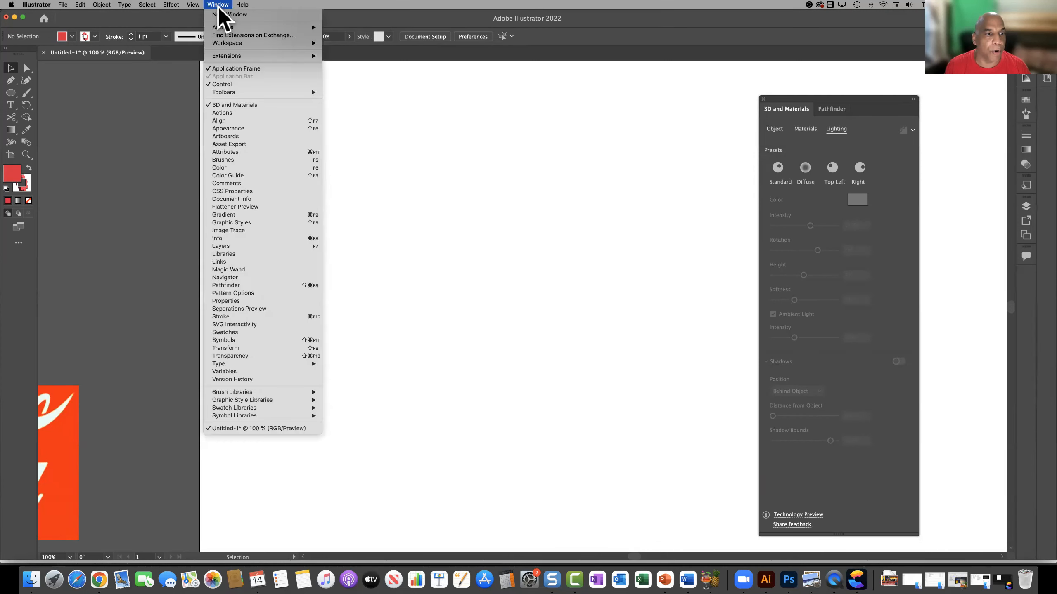
{"action": "left_click", "coordinate": [256, 339]}
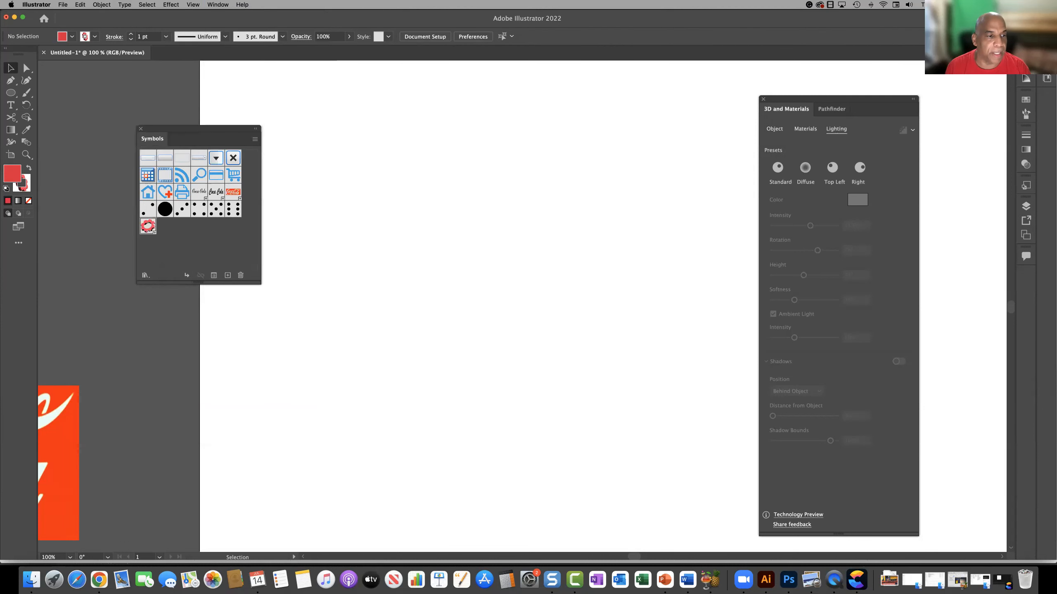
{"action": "left_click_drag", "start_coordinate": [147, 227], "coordinate": [430, 207]}
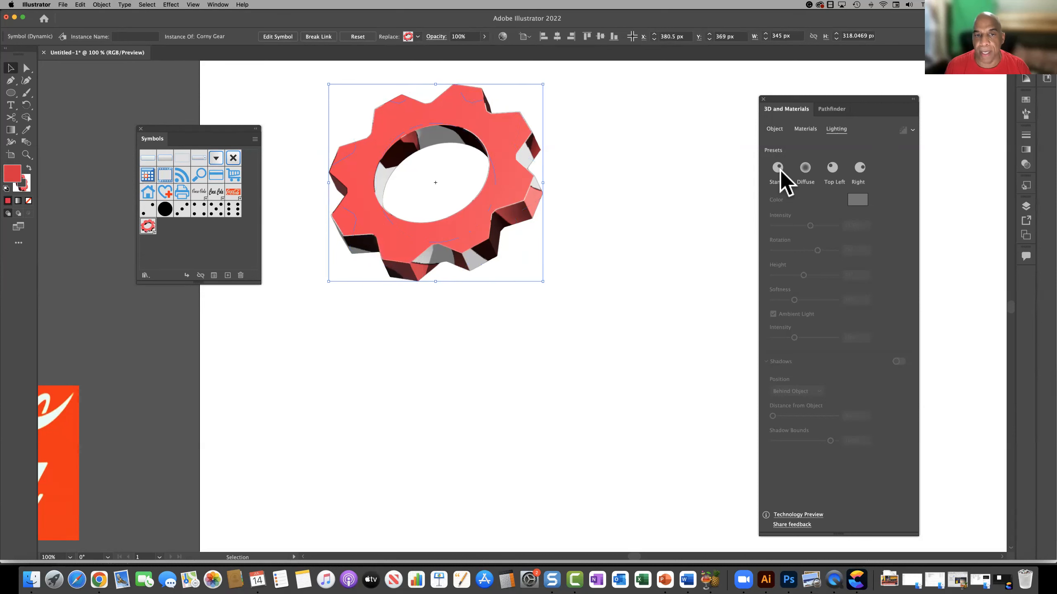
{"action": "left_click_drag", "start_coordinate": [443, 186], "coordinate": [546, 255]}
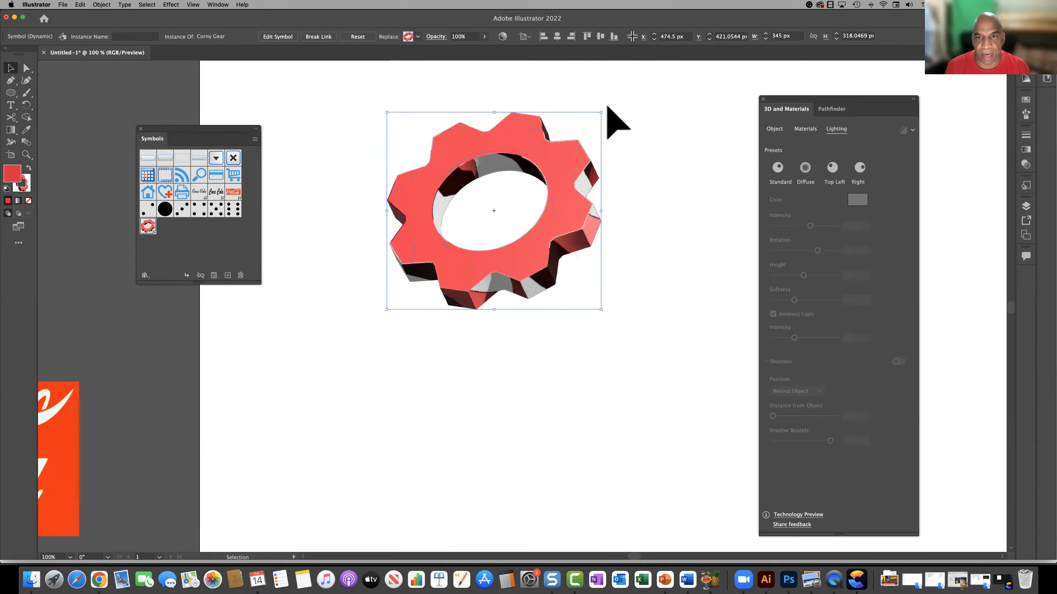
{"action": "left_click_drag", "start_coordinate": [600, 112], "coordinate": [547, 180]}
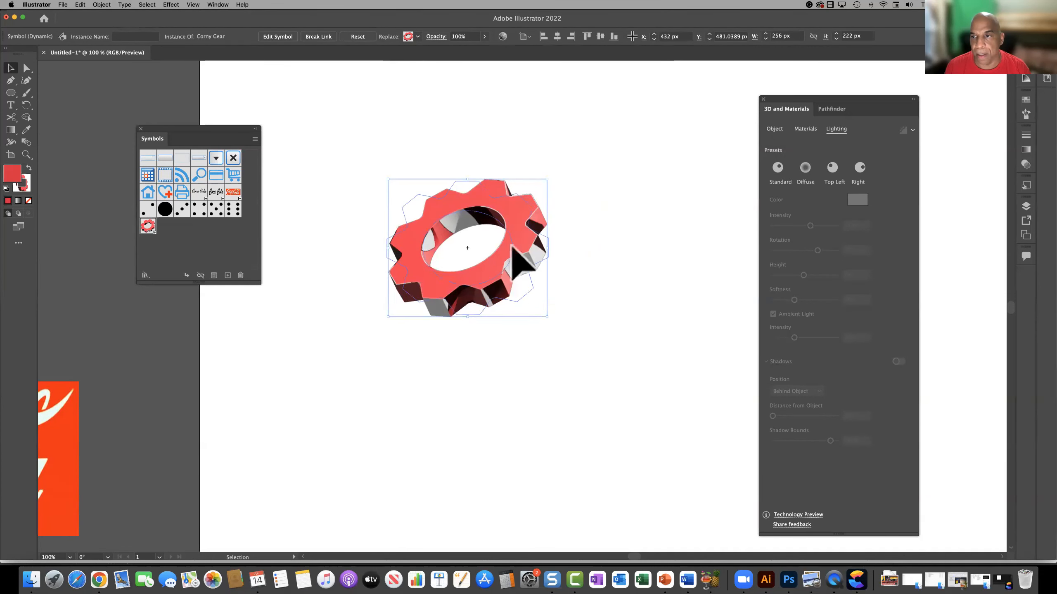
Try the Larch Wood Varnished, Natural Plywood and Cork Natural materials on the gear instance, moving it to about X 511 px, Y 554 px.
{"action": "left_click", "coordinate": [805, 129]}
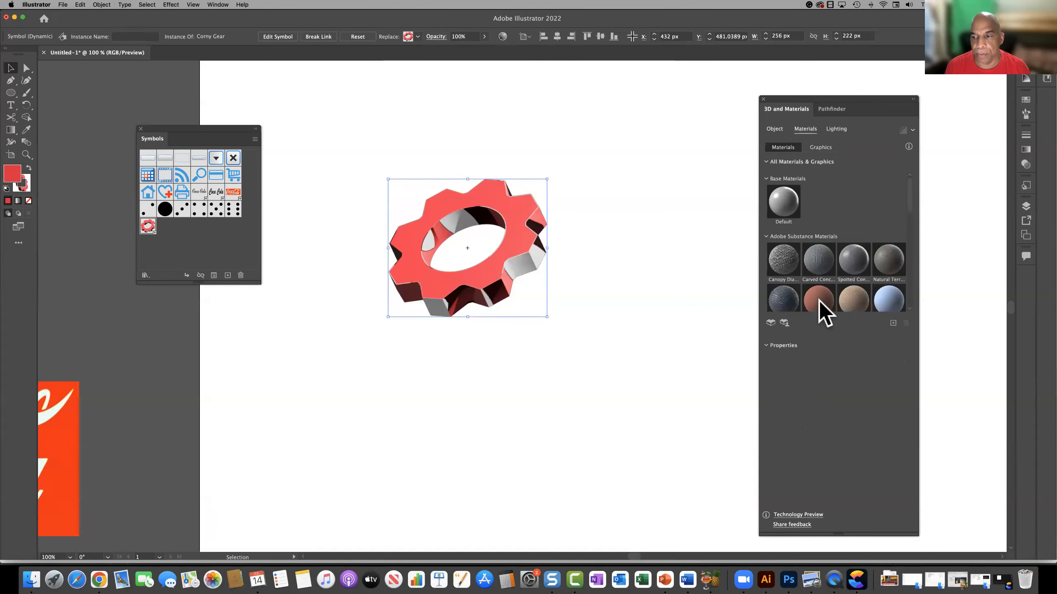
{"action": "scroll", "coordinate": [821, 308], "scroll_direction": "down", "scroll_amount": 8}
{"action": "left_click", "coordinate": [818, 248]}
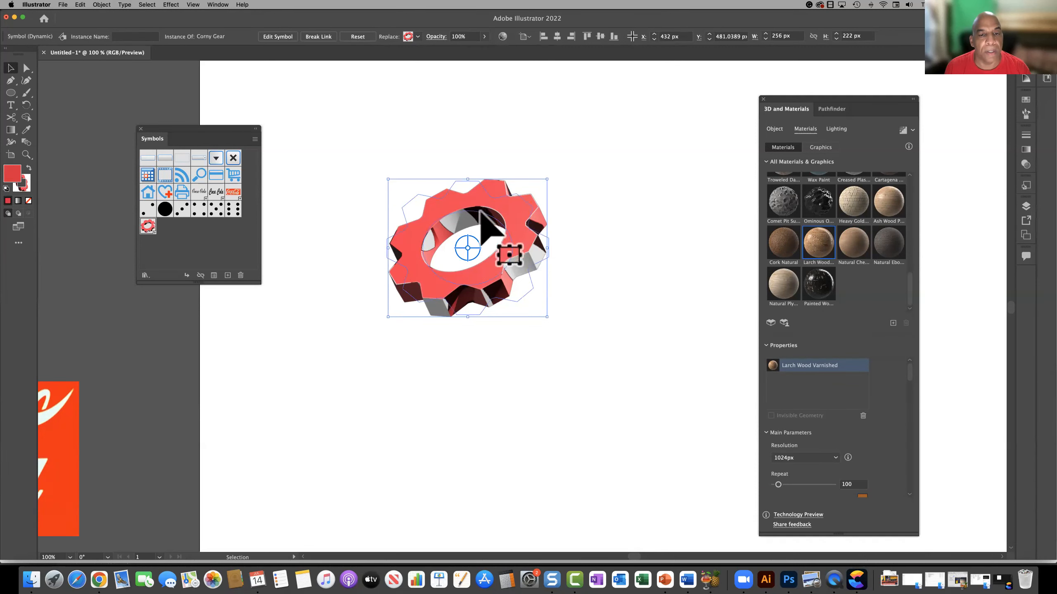
{"action": "left_click", "coordinate": [778, 287]}
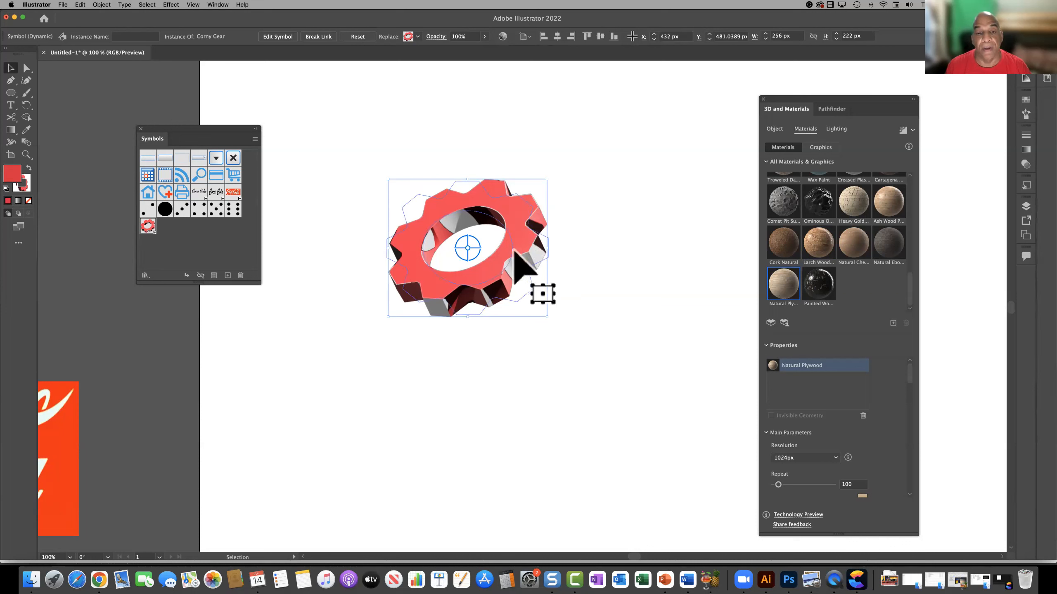
{"action": "left_click_drag", "start_coordinate": [514, 251], "coordinate": [564, 296]}
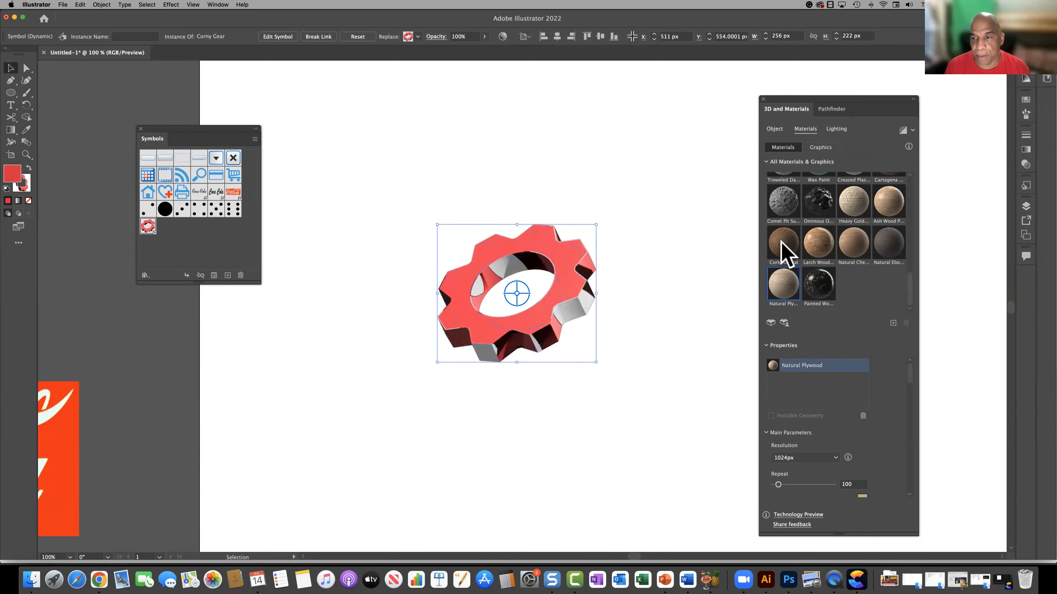
{"action": "left_click", "coordinate": [781, 241]}
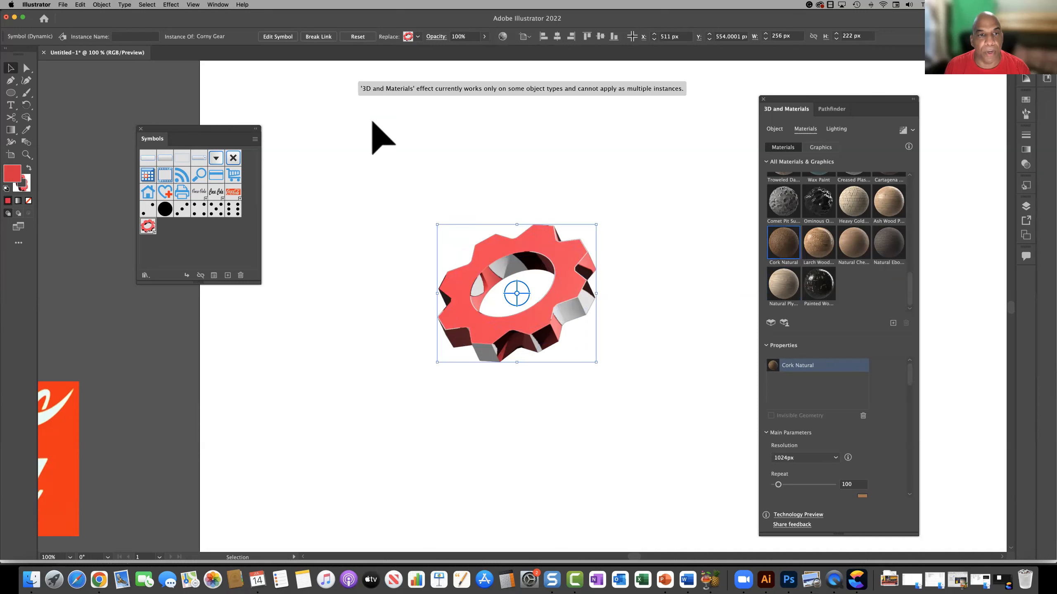
Break the gear instance's link to its symbol.
{"action": "right_click", "coordinate": [548, 317]}
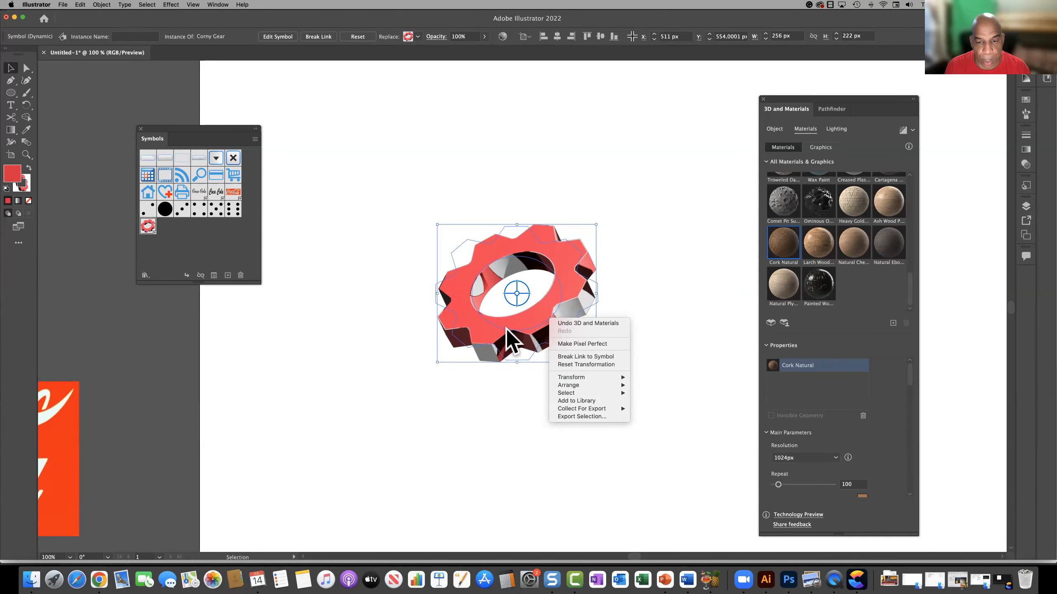
{"action": "left_click", "coordinate": [499, 338]}
{"action": "right_click", "coordinate": [525, 322]}
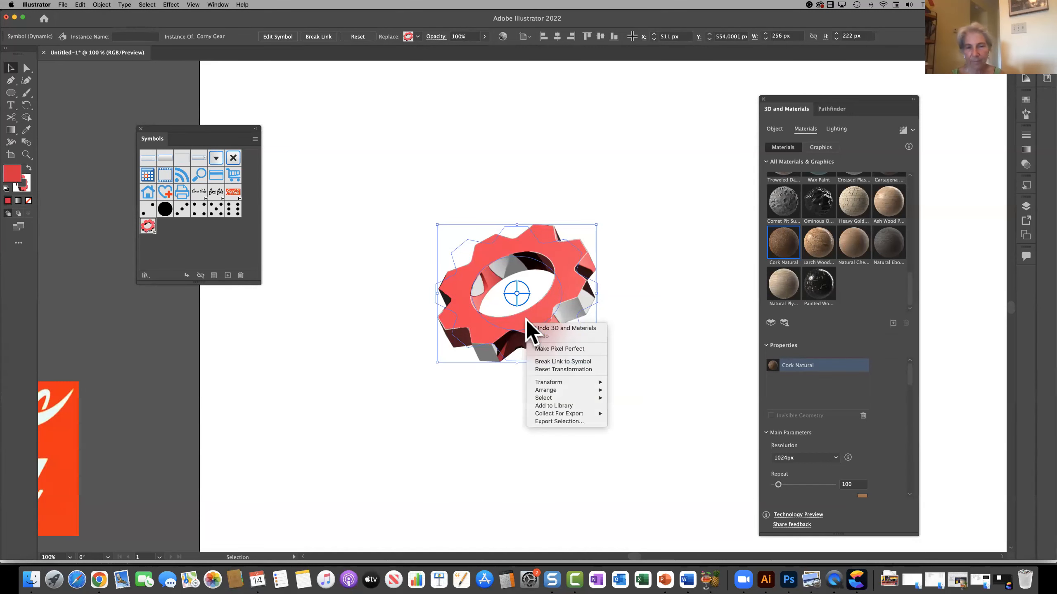
{"action": "left_click", "coordinate": [570, 362]}
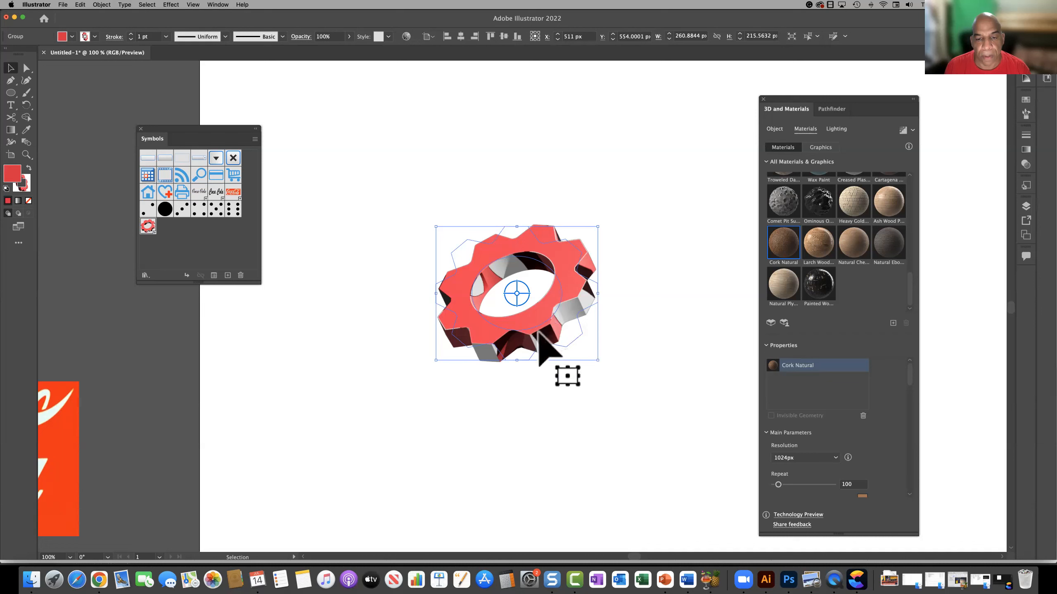
Move the unlinked gear group to about X 458 px, Y 652 px.
{"action": "right_click", "coordinate": [523, 321]}
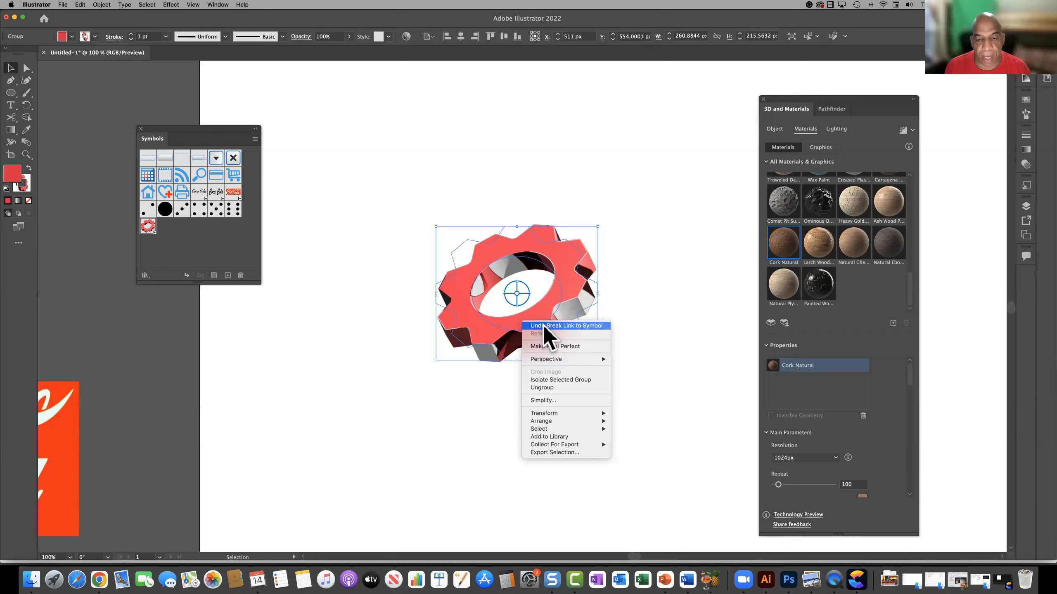
{"action": "left_click", "coordinate": [495, 336]}
{"action": "right_click", "coordinate": [494, 336]}
{"action": "left_click", "coordinate": [396, 358]}
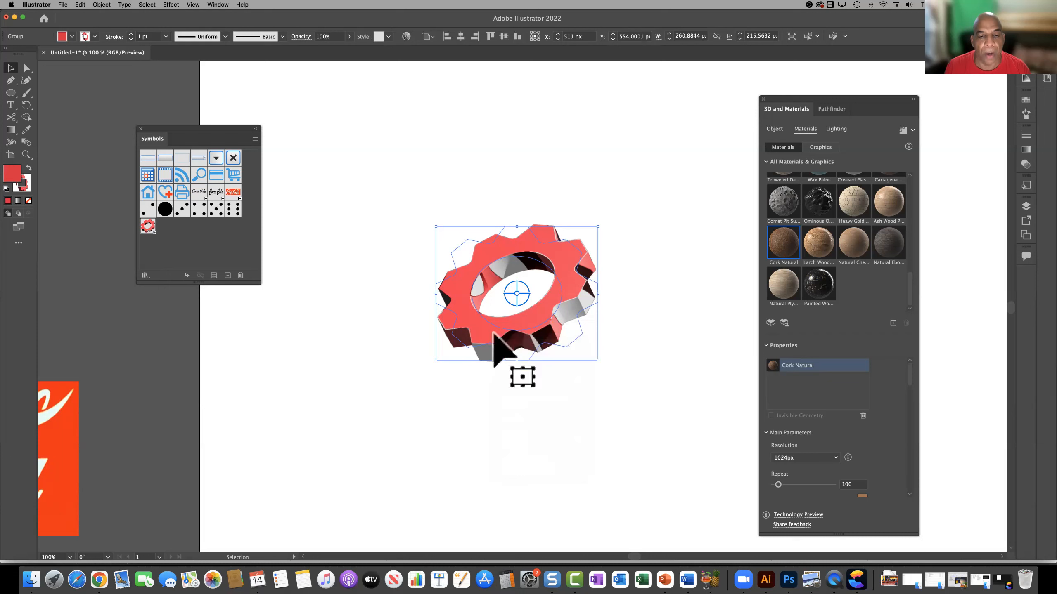
{"action": "left_click_drag", "start_coordinate": [496, 336], "coordinate": [463, 396]}
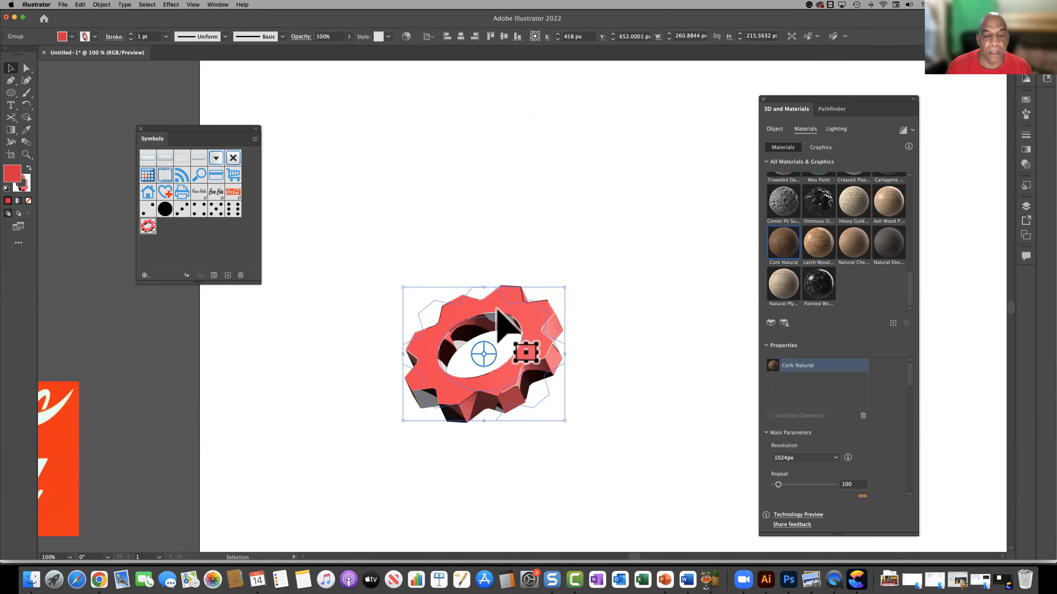
Delete the unlinked gear group from the artboard.
{"action": "right_click", "coordinate": [471, 392]}
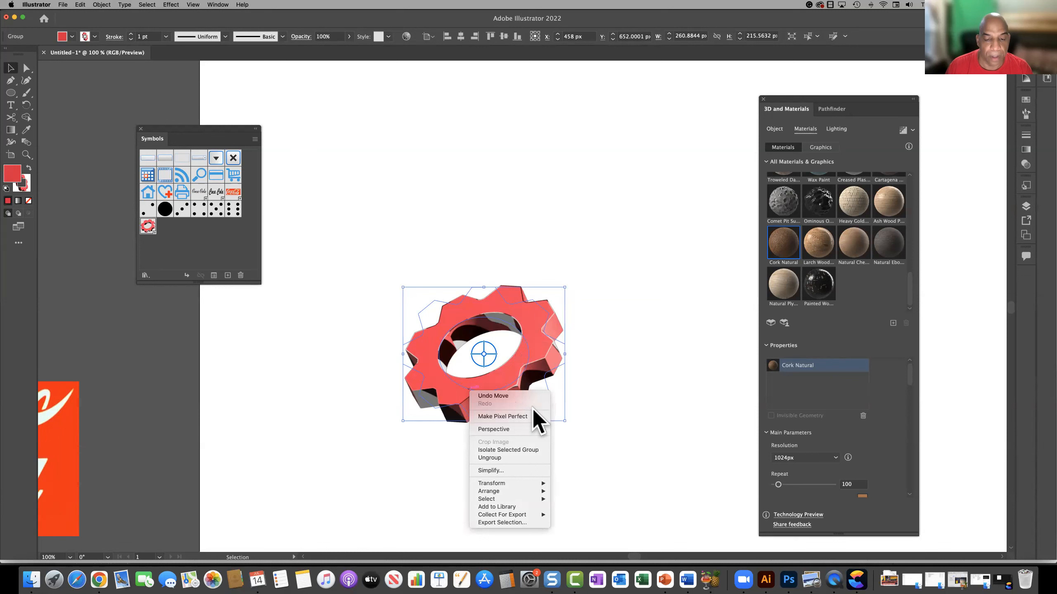
{"action": "left_click", "coordinate": [456, 390]}
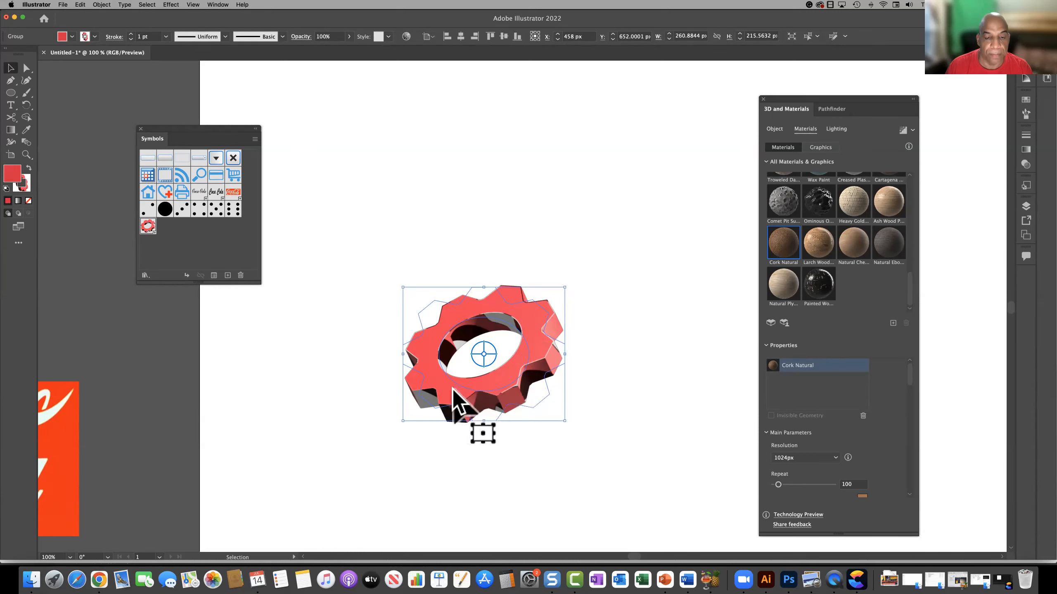
{"action": "right_click", "coordinate": [453, 390]}
{"action": "left_click", "coordinate": [452, 390]}
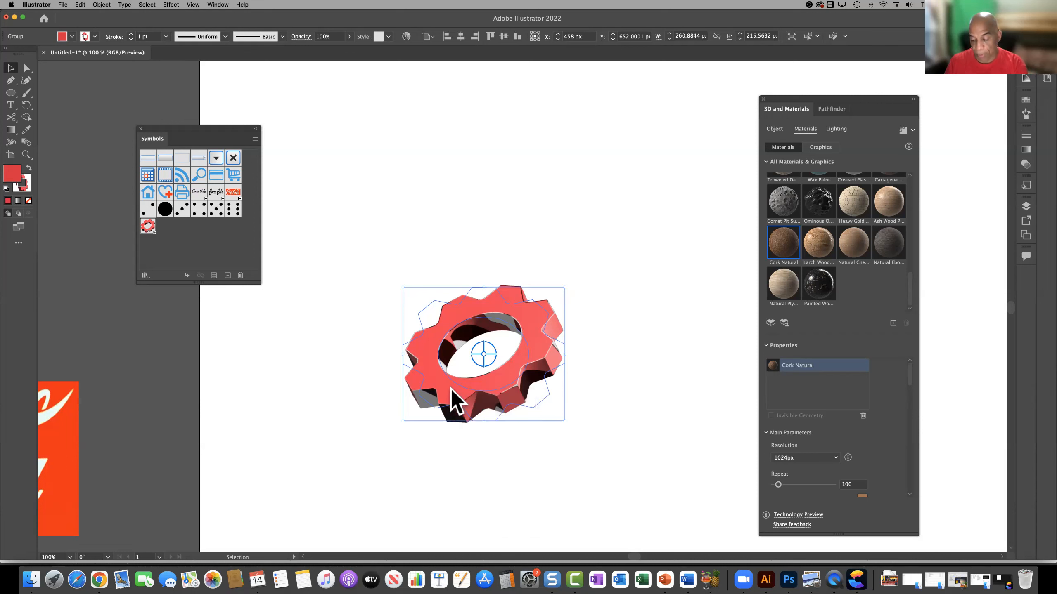
{"action": "key", "text": "Delete"}
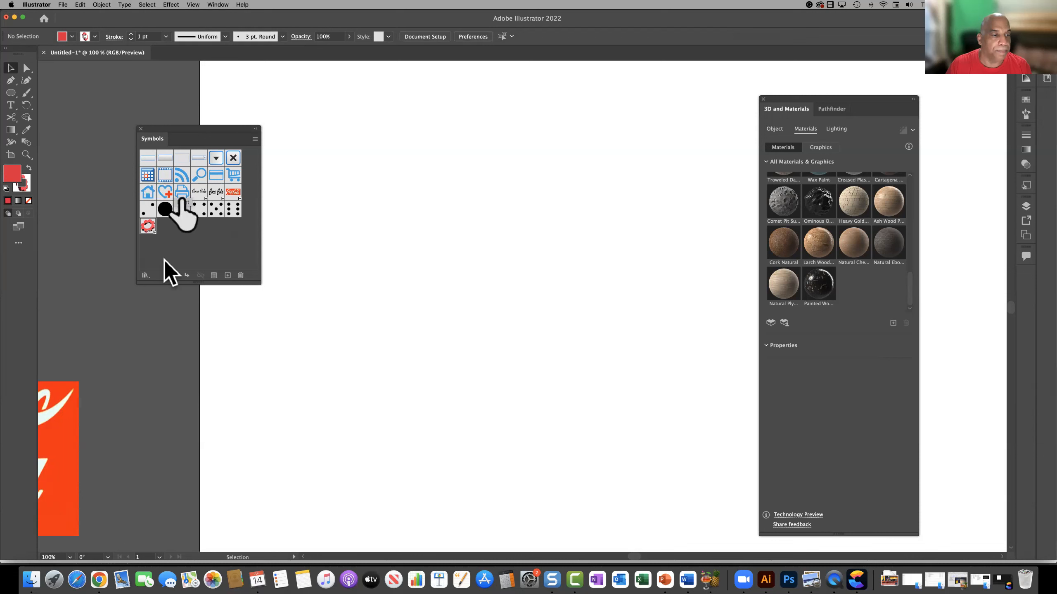
Place a Gear instance from the 3D Symbols library on the artboard and scale it to about 210 by 209 px.
{"action": "left_click", "coordinate": [145, 276]}
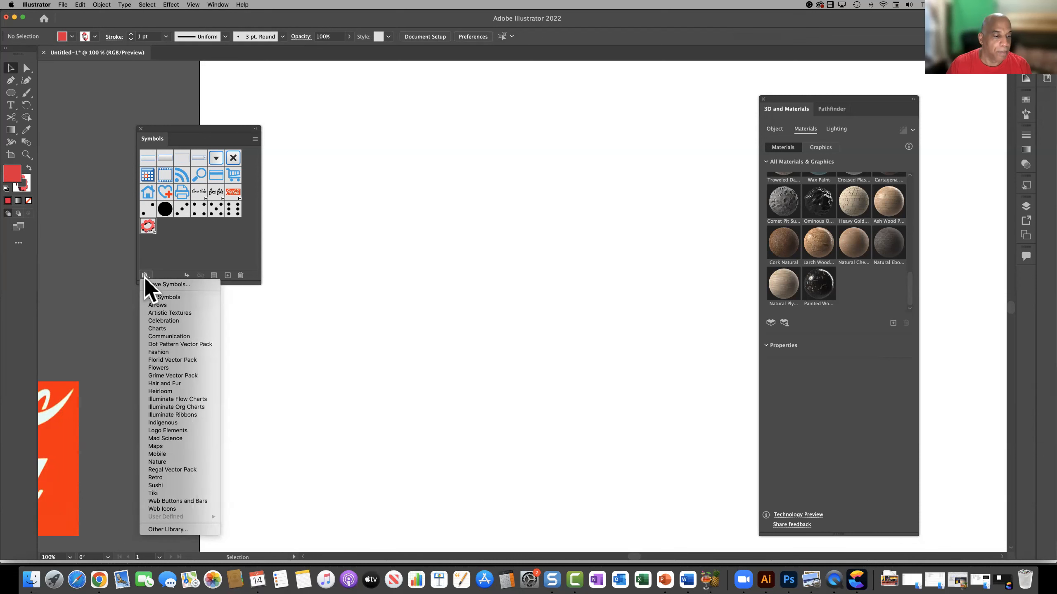
{"action": "left_click", "coordinate": [166, 297]}
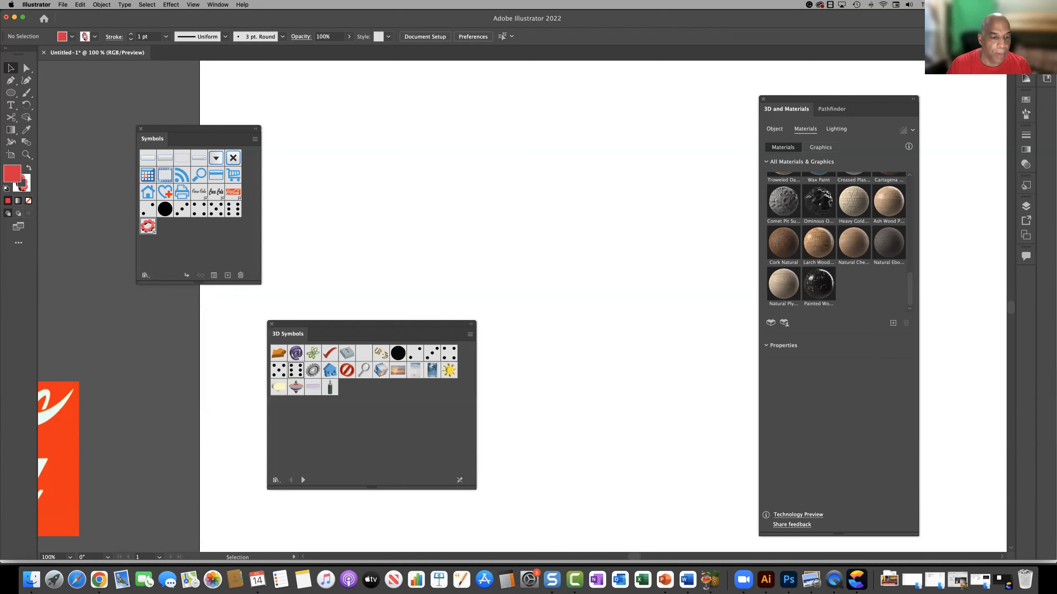
{"action": "left_click", "coordinate": [312, 369]}
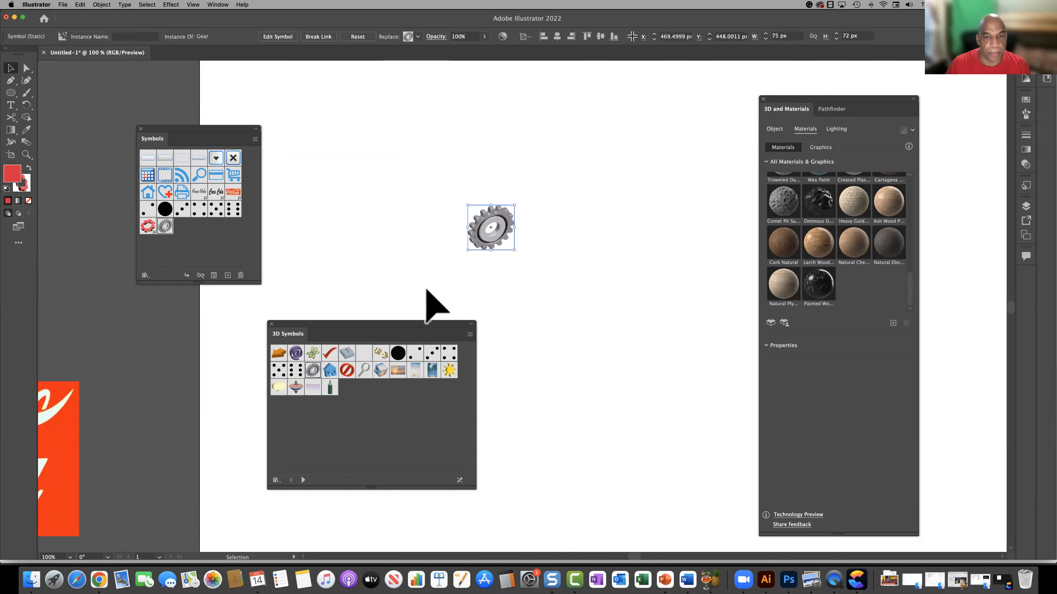
{"action": "left_click_drag", "start_coordinate": [515, 250], "coordinate": [603, 341]}
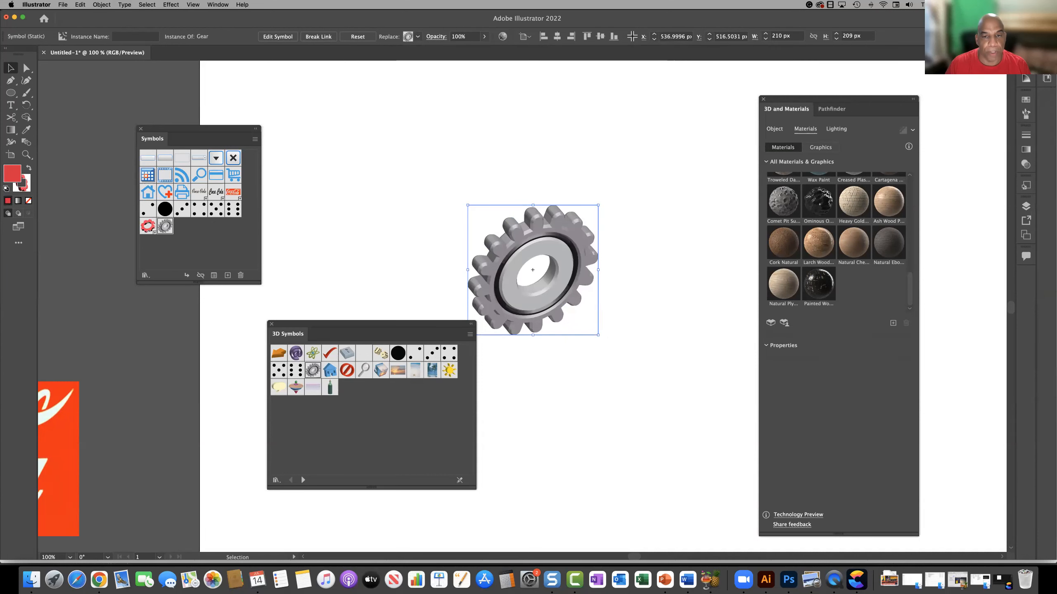
Break the new gear instance's link to its symbol.
{"action": "right_click", "coordinate": [544, 240]}
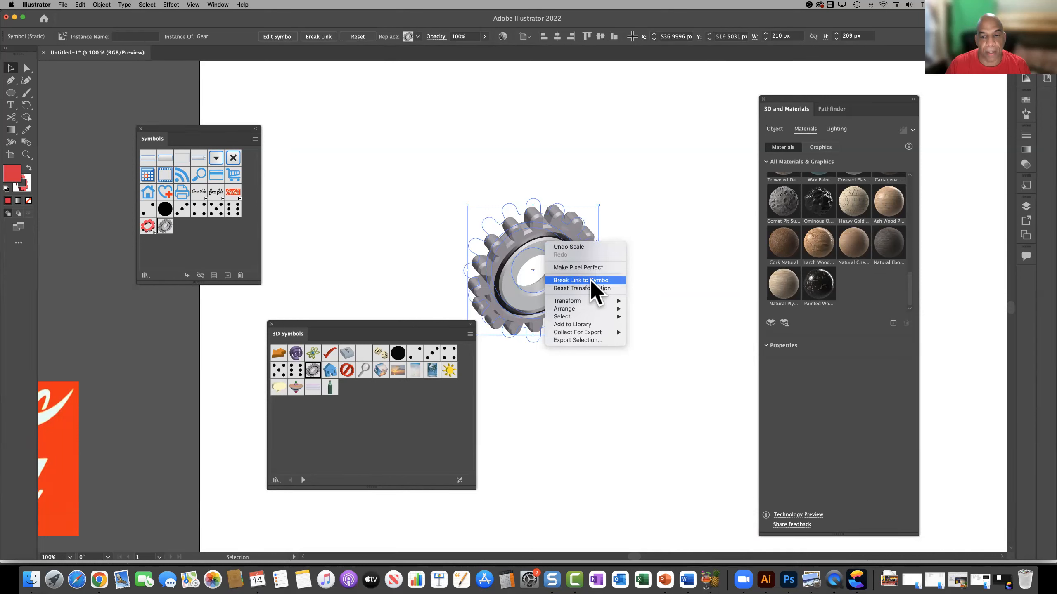
{"action": "left_click", "coordinate": [583, 280]}
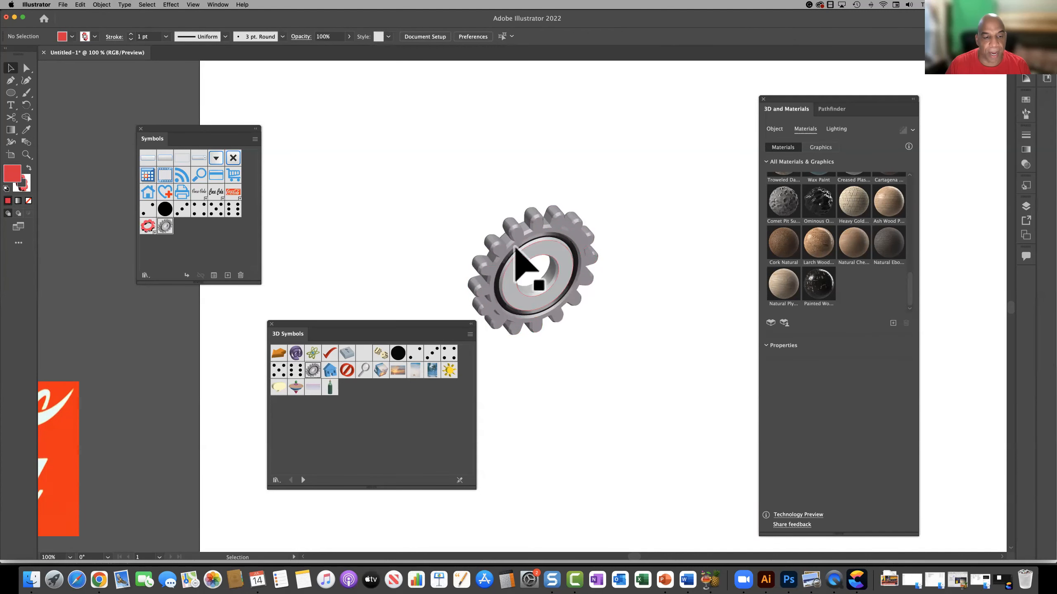
Isolate the unlinked gear's nested group and move the whole gear to about X 653 px, Y 588.5 px.
{"action": "left_click", "coordinate": [538, 304]}
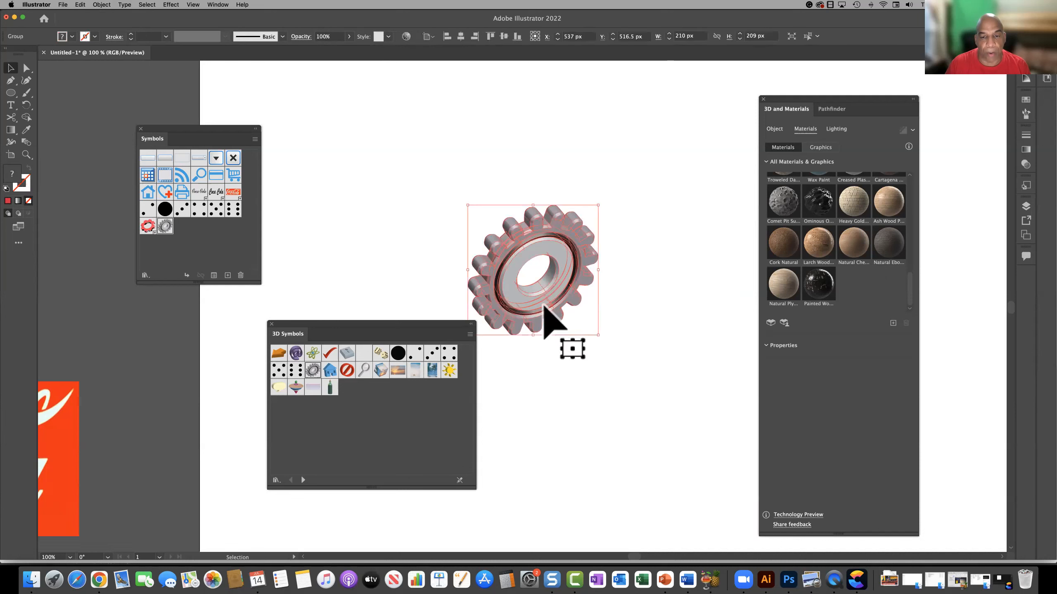
{"action": "left_click_drag", "start_coordinate": [538, 303], "coordinate": [471, 246]}
{"action": "double_click", "coordinate": [580, 328]}
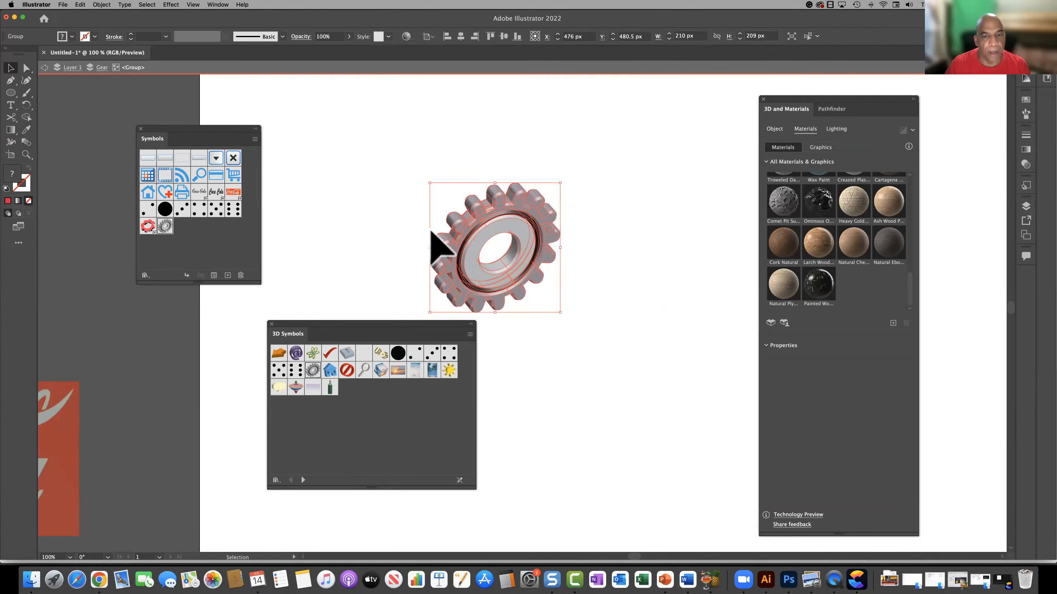
{"action": "double_click", "coordinate": [471, 255]}
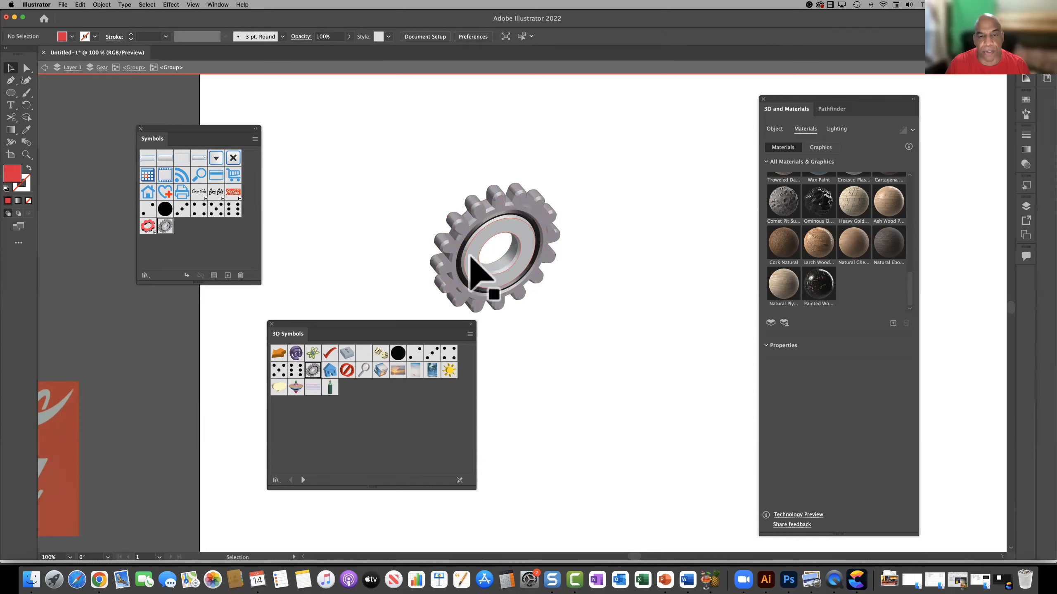
{"action": "left_click_drag", "start_coordinate": [471, 257], "coordinate": [580, 323]}
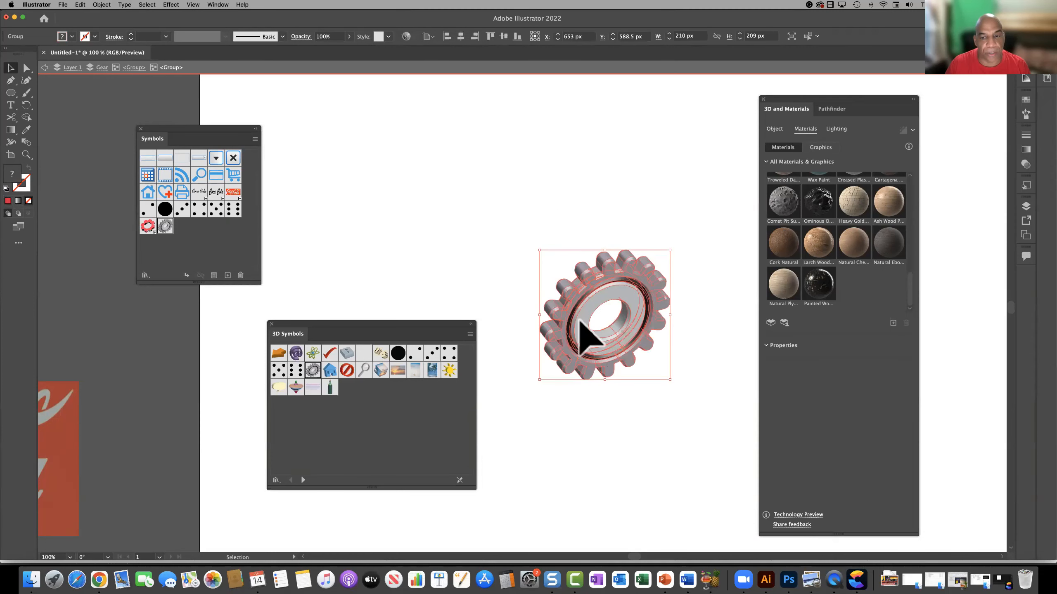
Isolate the gear's parts and shift its light front ring 150 px to the right, clear of the teeth.
{"action": "left_click", "coordinate": [580, 321]}
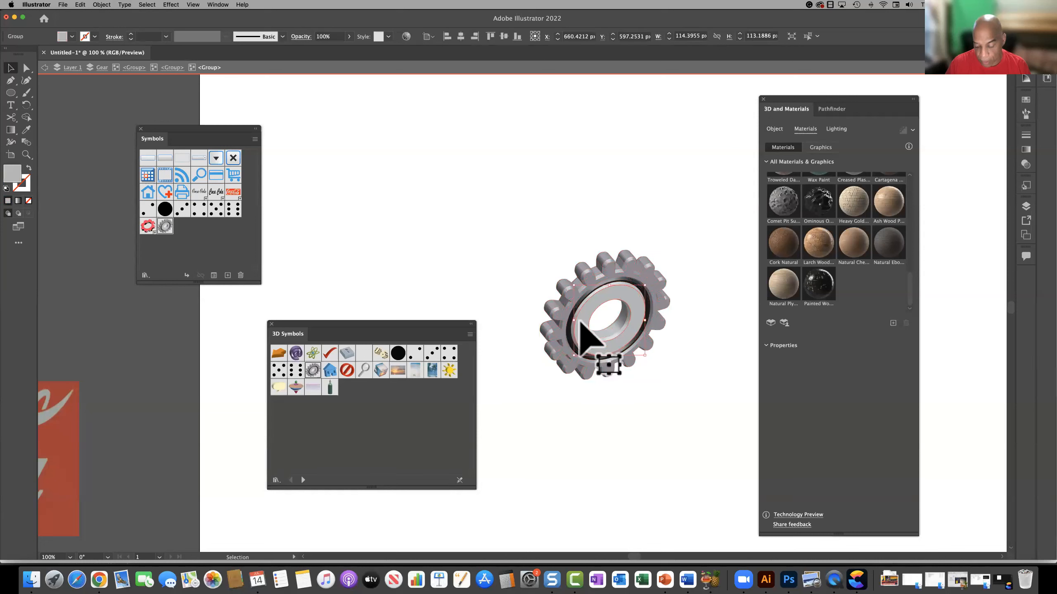
{"action": "key", "text": "shift+Right"}
{"action": "key", "text": "shift+Right"}
{"action": "key", "text": "shift+Right"}
{"action": "key", "text": "shift+Right"}
{"action": "key", "text": "shift+Right"}
{"action": "key", "text": "shift+Right"}
{"action": "key", "text": "shift+Right"}
{"action": "key", "text": "shift+Right"}
{"action": "key", "text": "shift+Right"}
{"action": "key", "text": "shift+Right"}
{"action": "key", "text": "shift+Right"}
{"action": "key", "text": "shift+Right"}
{"action": "key", "text": "shift+Right"}
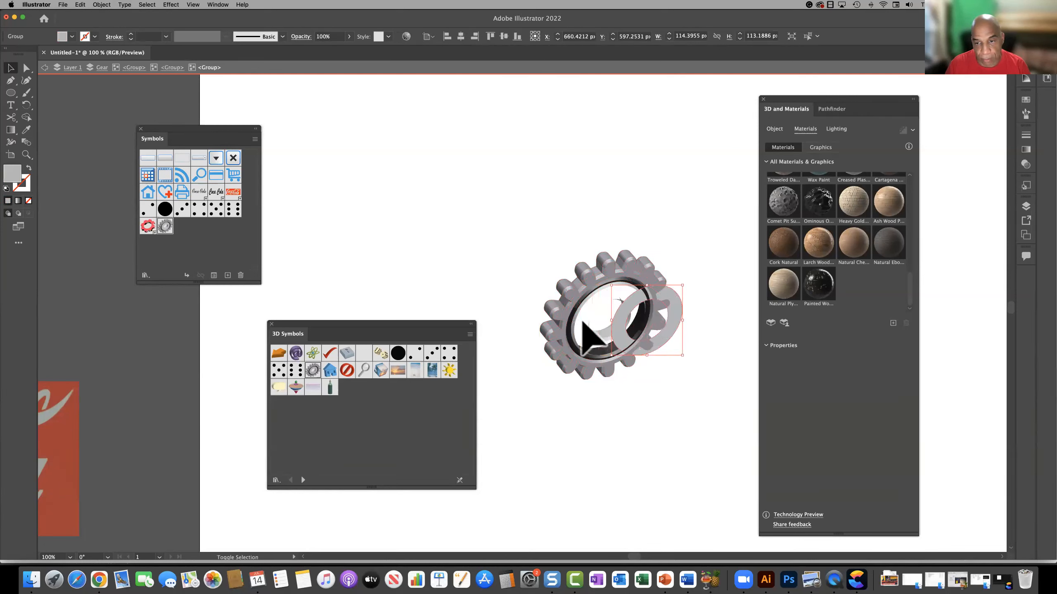
{"action": "key", "text": "shift+Right"}
{"action": "key", "text": "shift+Right"}
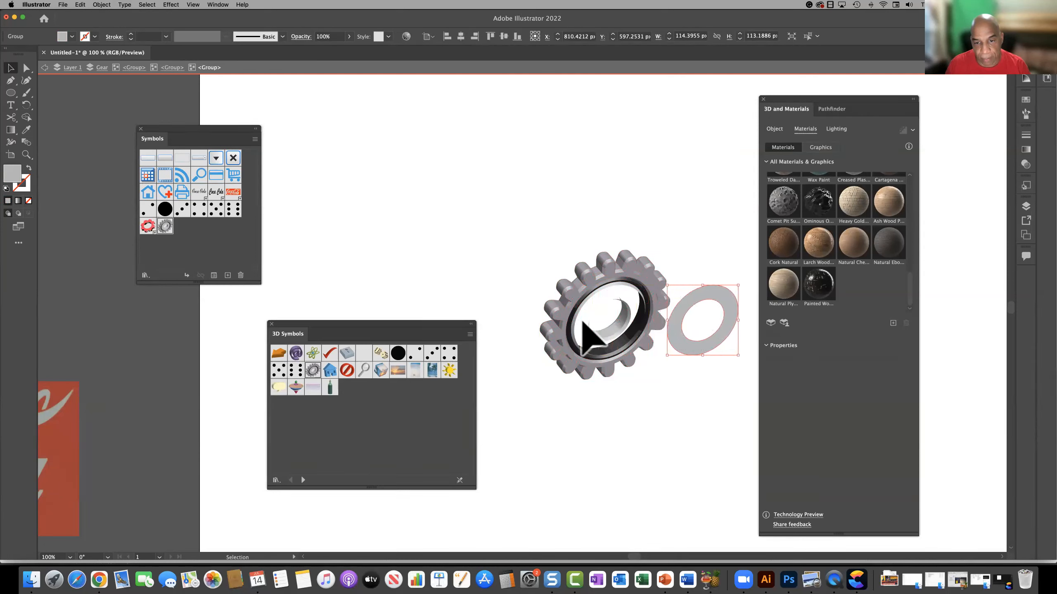
Shift the gear's toothed front face 100 px to the left of the gear body.
{"action": "left_click", "coordinate": [572, 327]}
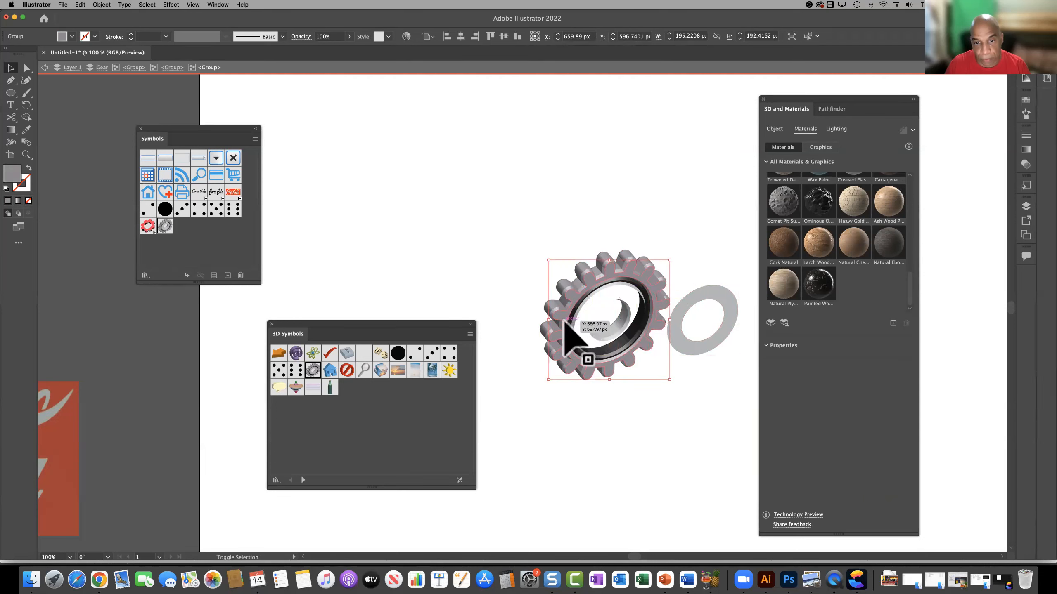
{"action": "key", "text": "shift+Left"}
{"action": "key", "text": "shift+Left"}
{"action": "key", "text": "shift+Left"}
{"action": "key", "text": "shift+Left"}
{"action": "key", "text": "shift+Left"}
{"action": "key", "text": "shift+Left"}
{"action": "key", "text": "shift+Left"}
{"action": "key", "text": "shift+Left"}
{"action": "key", "text": "shift+Left"}
{"action": "key", "text": "shift+Left"}
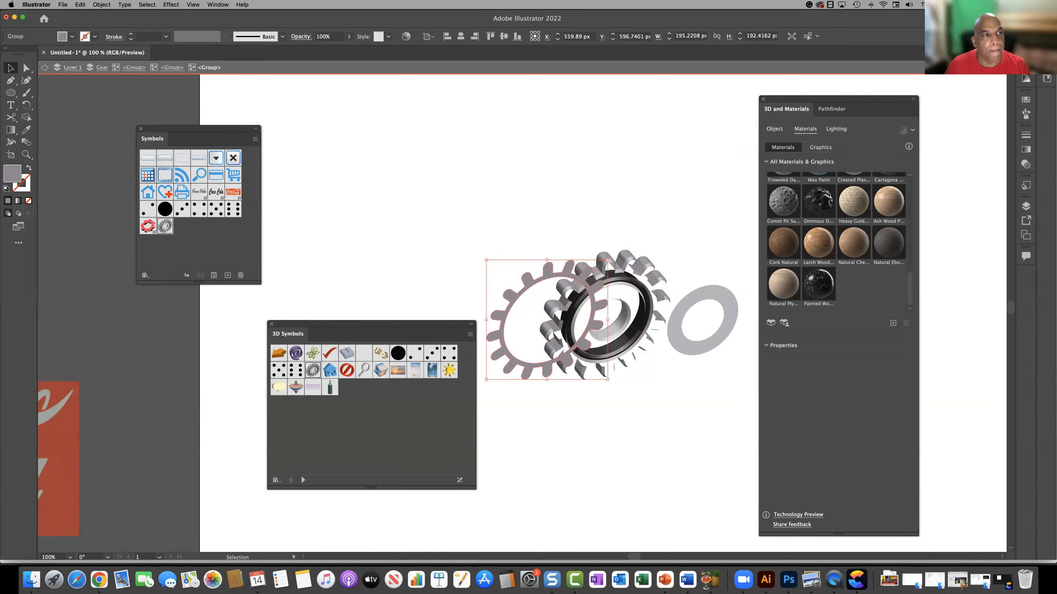
Return to the gear's parent group and move the exploded parts together to about X 437 px, Y 367.5 px.
{"action": "left_click", "coordinate": [44, 67]}
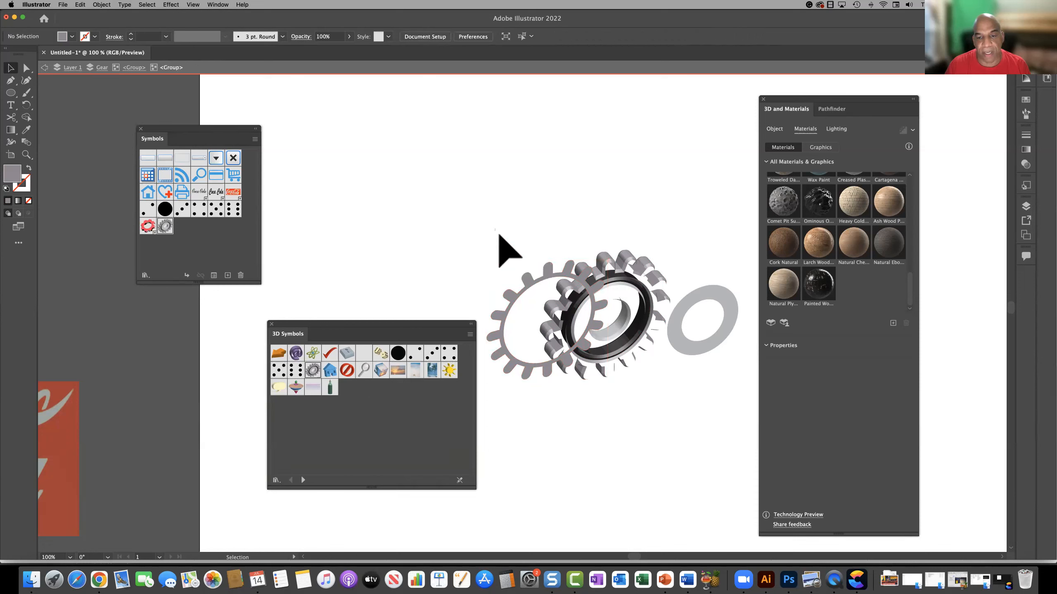
{"action": "left_click_drag", "start_coordinate": [605, 351], "coordinate": [462, 202]}
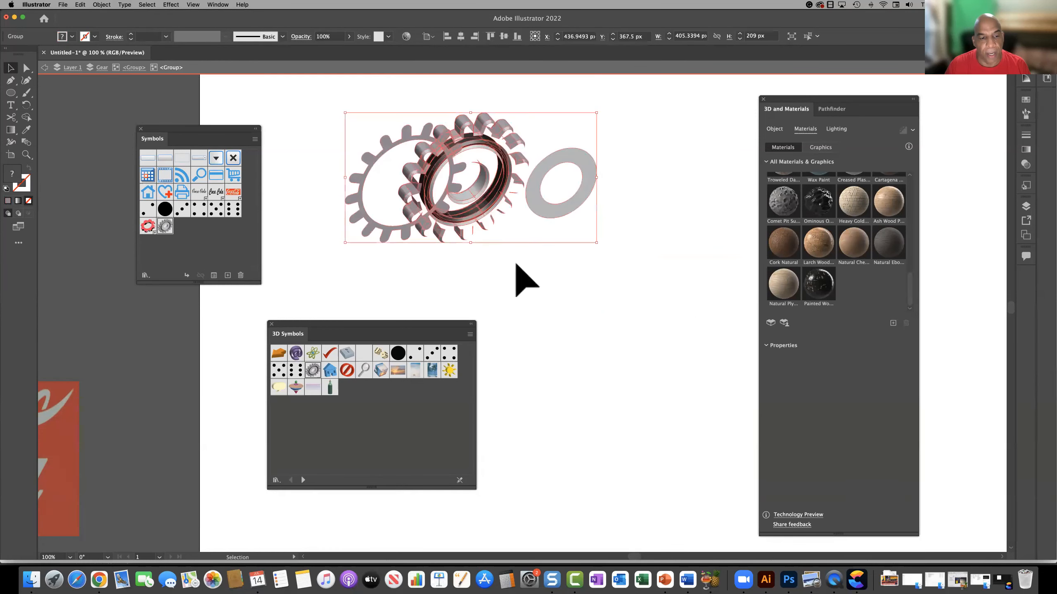
{"action": "left_click", "coordinate": [515, 279]}
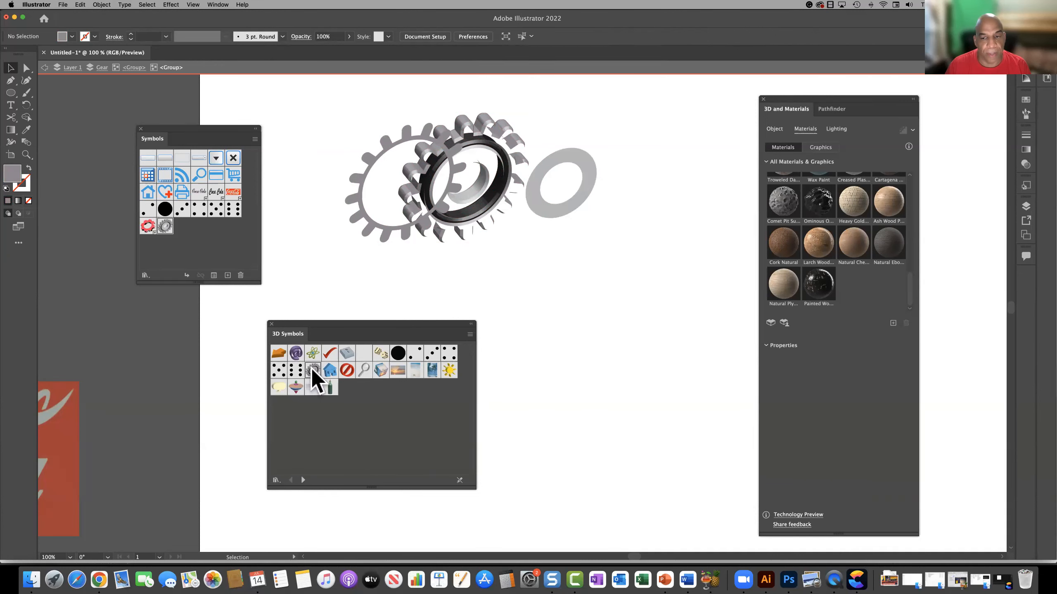
Add an intact Gear instance of about 142 by 145 px below the exploded parts, then leave isolation mode.
{"action": "left_click_drag", "start_coordinate": [310, 368], "coordinate": [632, 303]}
{"action": "left_click_drag", "start_coordinate": [678, 352], "coordinate": [720, 395]}
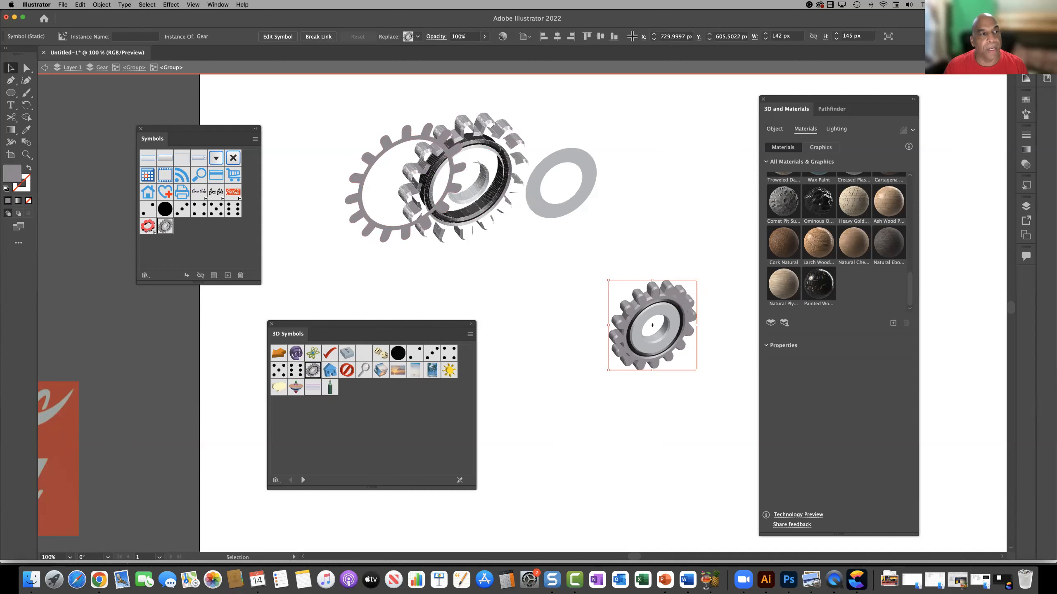
{"action": "left_click", "coordinate": [45, 67]}
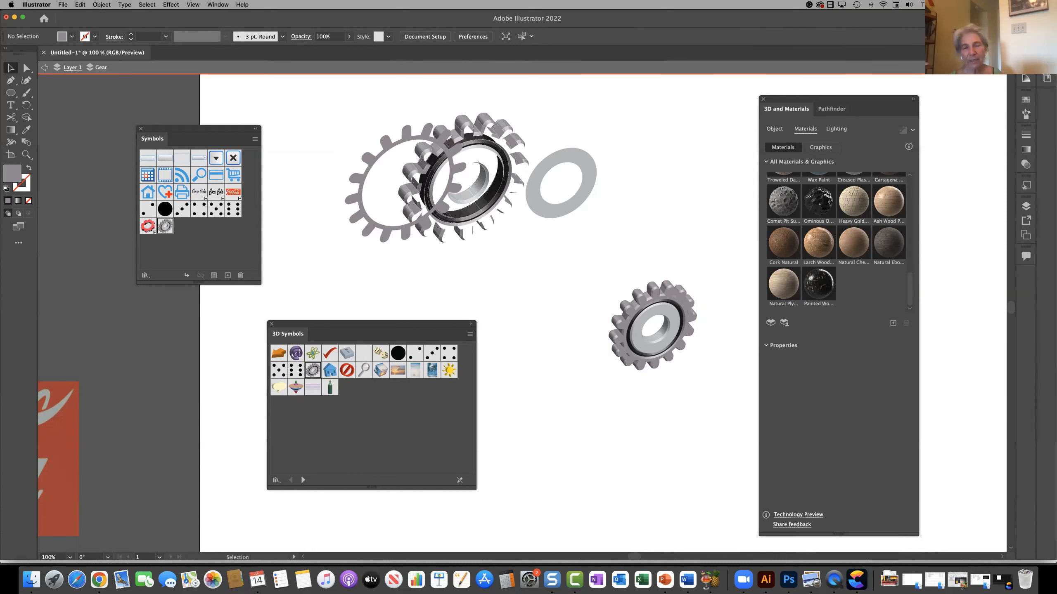
{"action": "left_click", "coordinate": [45, 67]}
{"action": "left_click", "coordinate": [45, 67]}
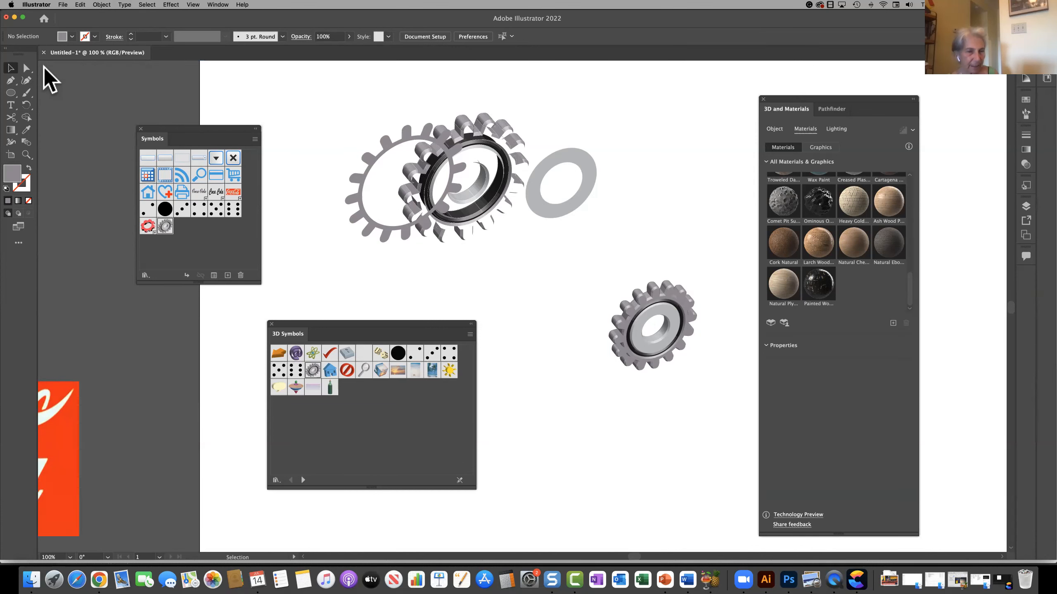
Select the exploded parts and the intact gear to check how they are grouped.
{"action": "left_click_drag", "start_coordinate": [346, 96], "coordinate": [619, 267]}
{"action": "left_click", "coordinate": [649, 326]}
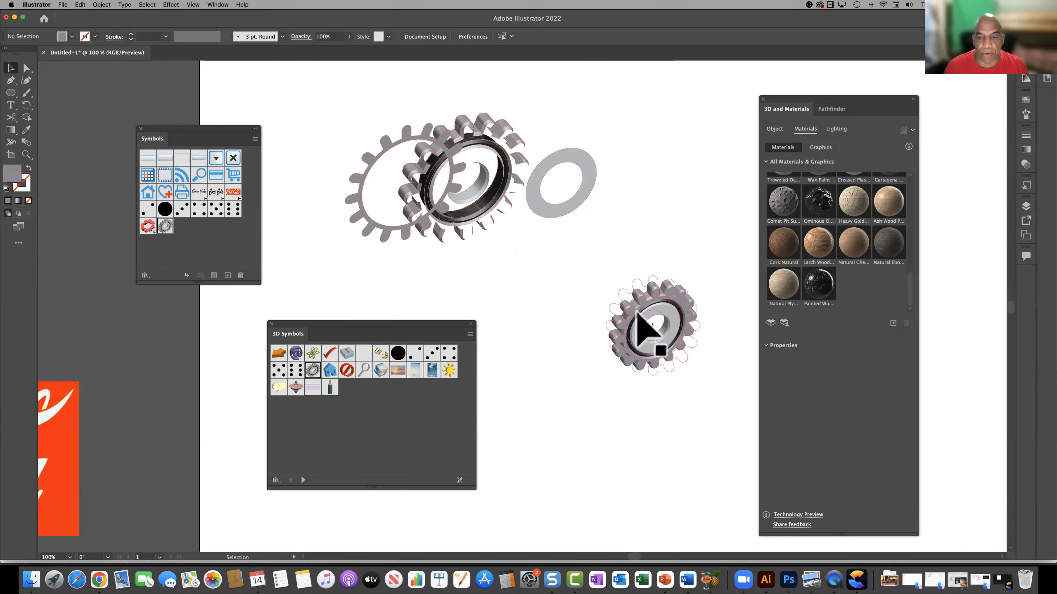
{"action": "left_click", "coordinate": [396, 147]}
{"action": "left_click_drag", "start_coordinate": [316, 95], "coordinate": [586, 246]}
{"action": "left_click", "coordinate": [495, 242]}
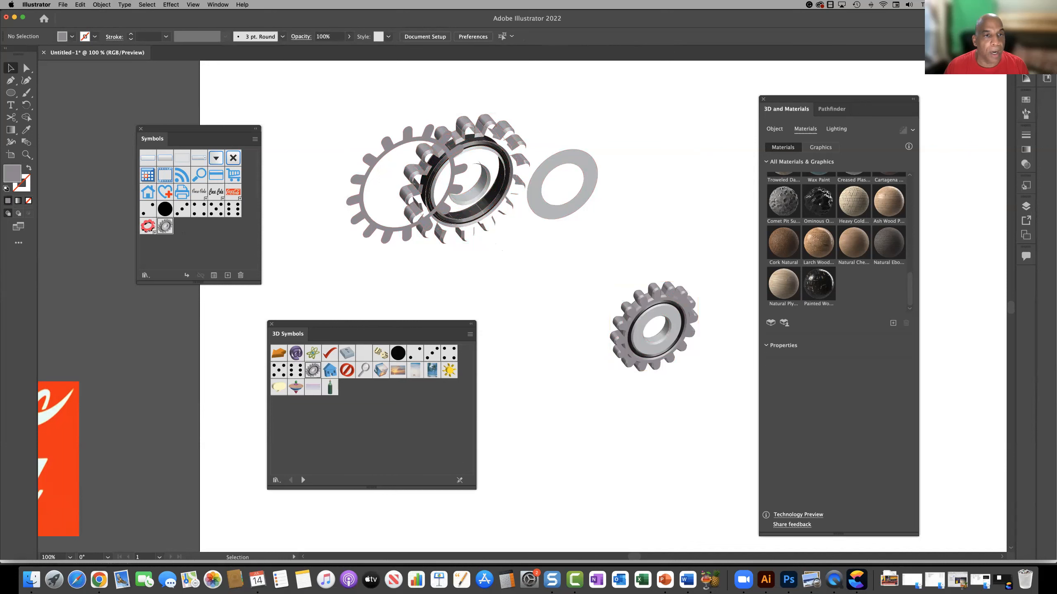
{"action": "left_click_drag", "start_coordinate": [316, 93], "coordinate": [609, 264]}
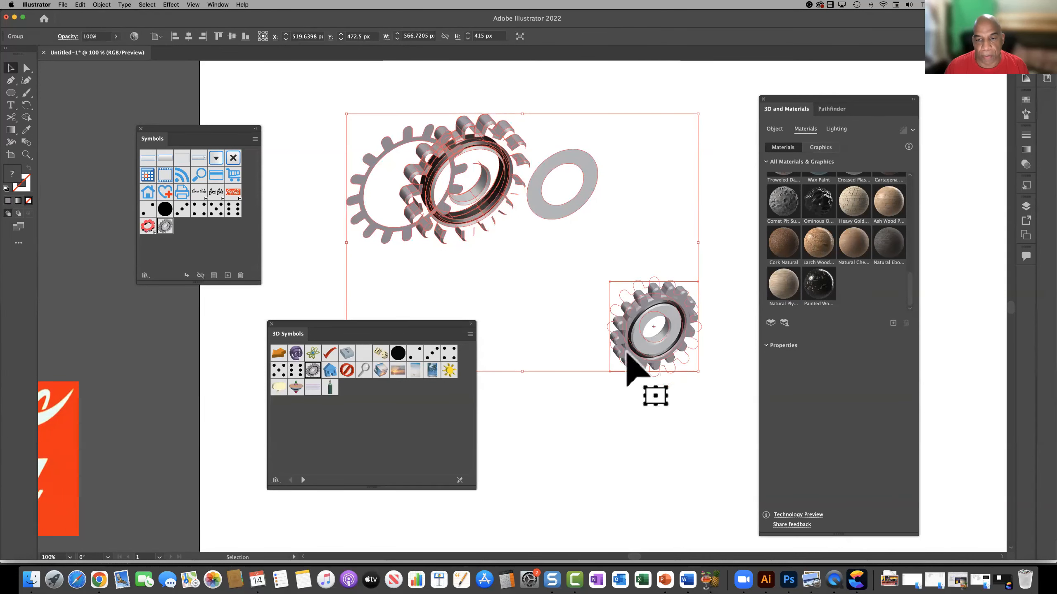
{"action": "left_click", "coordinate": [576, 336]}
{"action": "left_click_drag", "start_coordinate": [617, 336], "coordinate": [430, 200]}
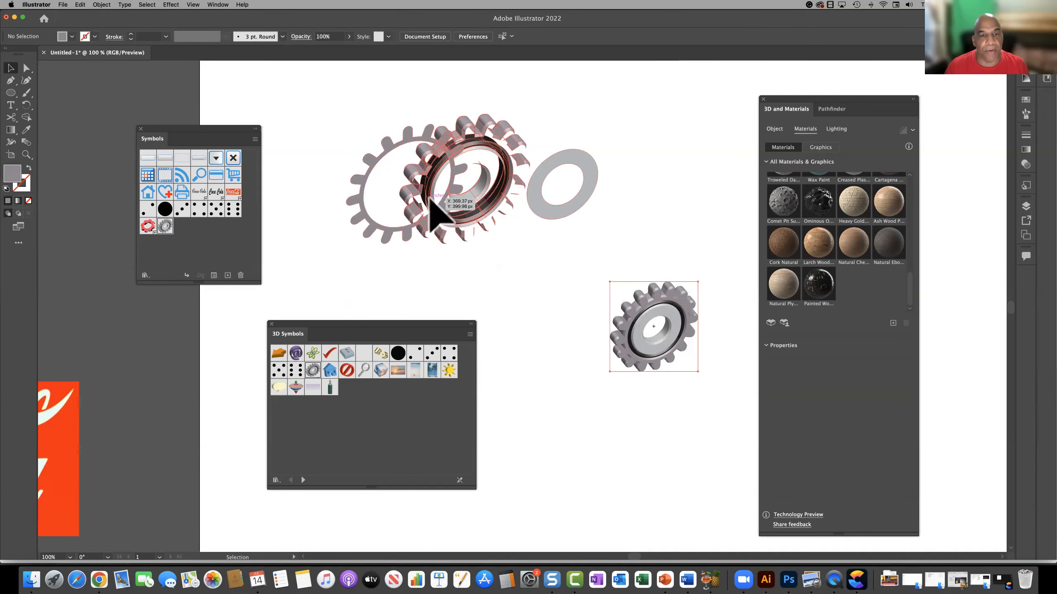
{"action": "key", "text": "super+z"}
{"action": "key", "text": "super+z"}
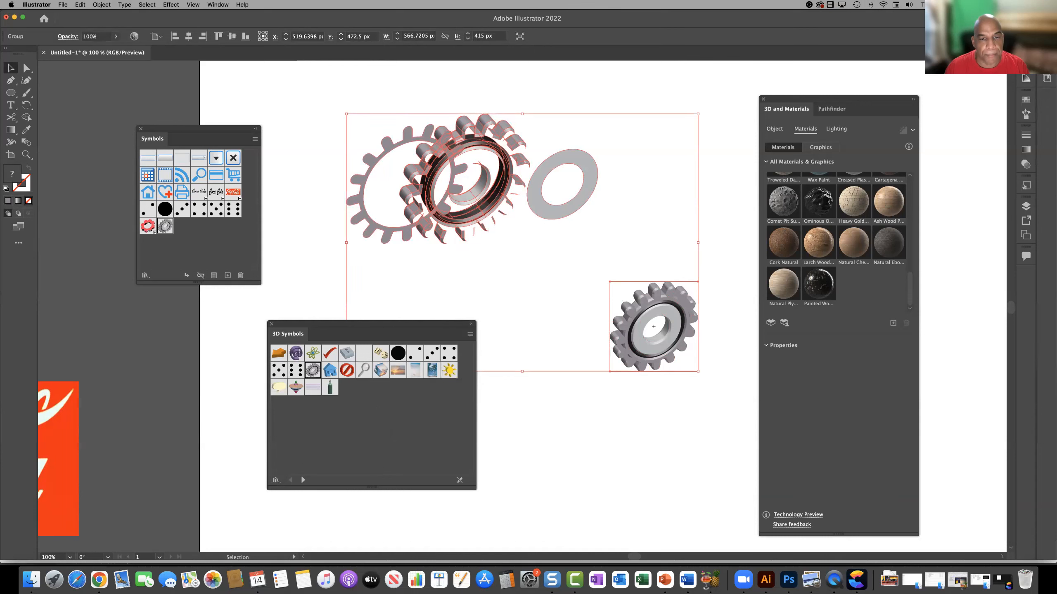
Move the group of exploded parts and intact gear up 7 px.
{"action": "left_click_drag", "start_coordinate": [495, 227], "coordinate": [494, 223]}
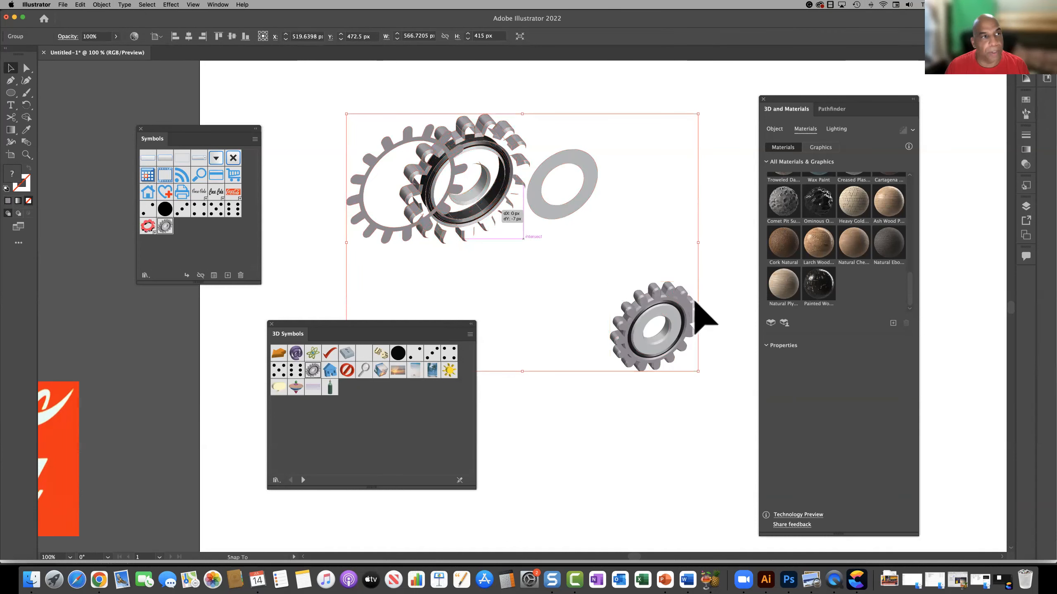
{"action": "left_click_drag", "start_coordinate": [441, 203], "coordinate": [378, 399]}
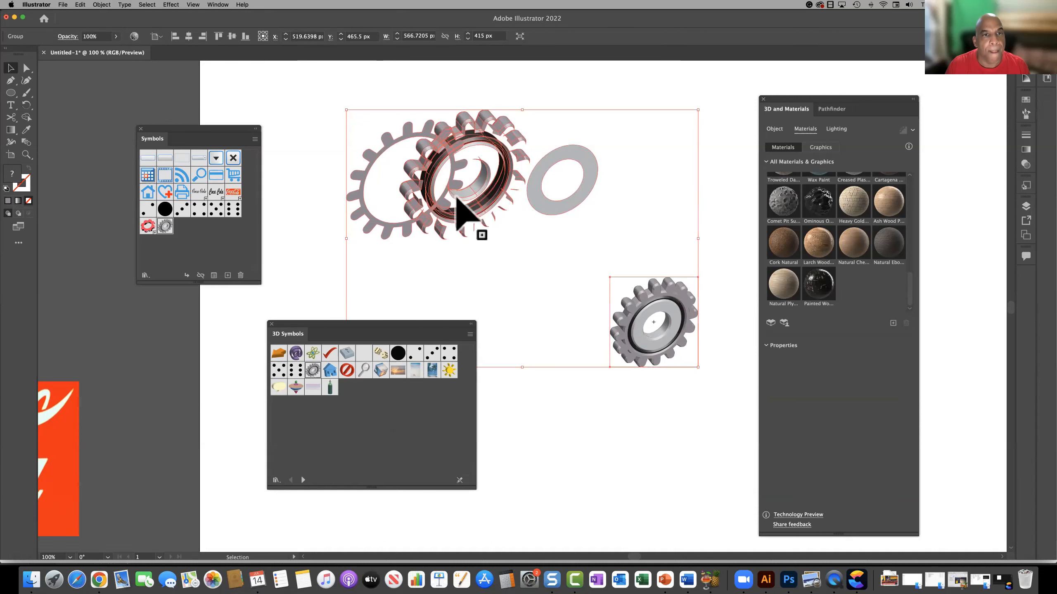
{"action": "left_click_drag", "start_coordinate": [464, 225], "coordinate": [359, 401]}
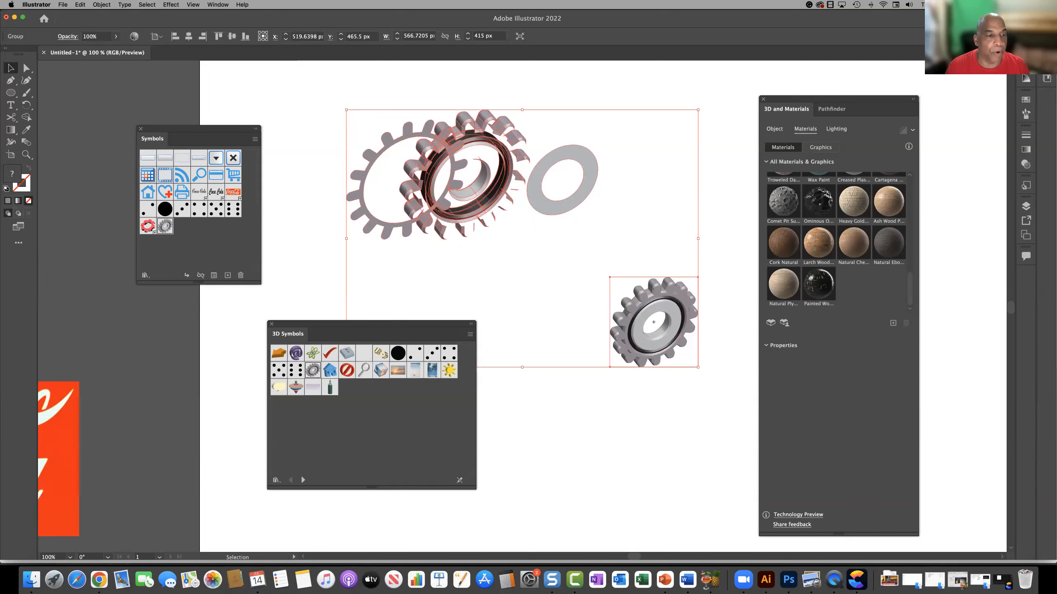
Save the gear group as a dynamic symbol named 3D Explode View with the Graphic export type.
{"action": "left_click_drag", "start_coordinate": [429, 196], "coordinate": [207, 235]}
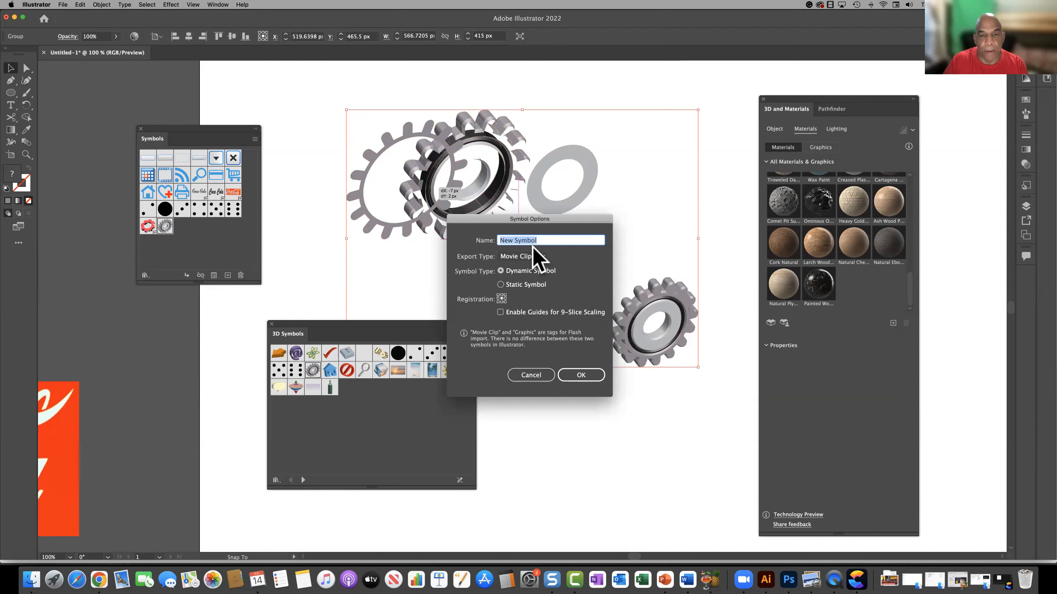
{"action": "type", "text": "3"}
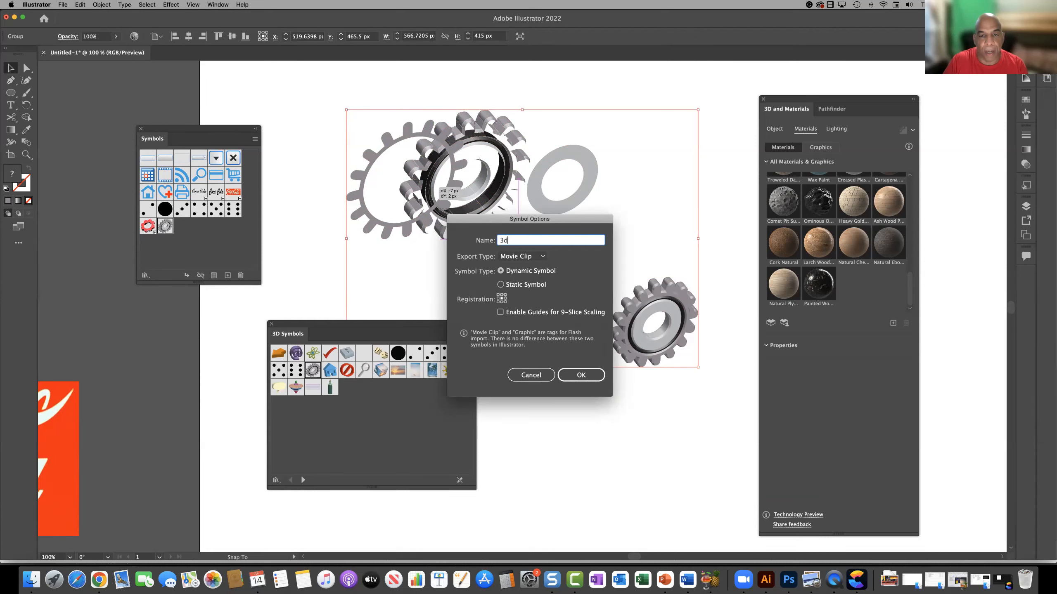
{"action": "type", "text": "D Explode"}
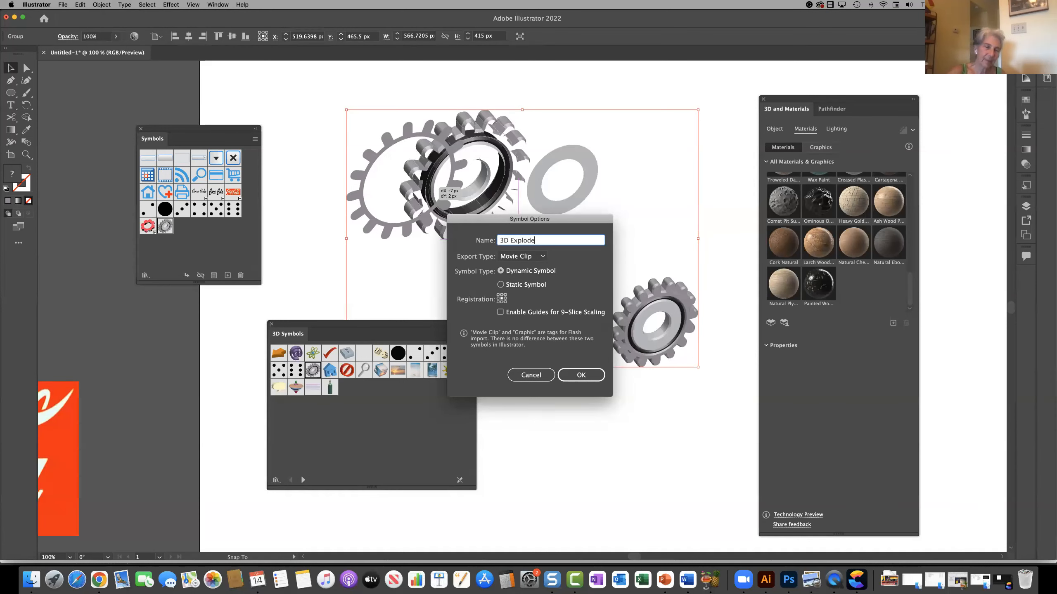
{"action": "type", "text": " View"}
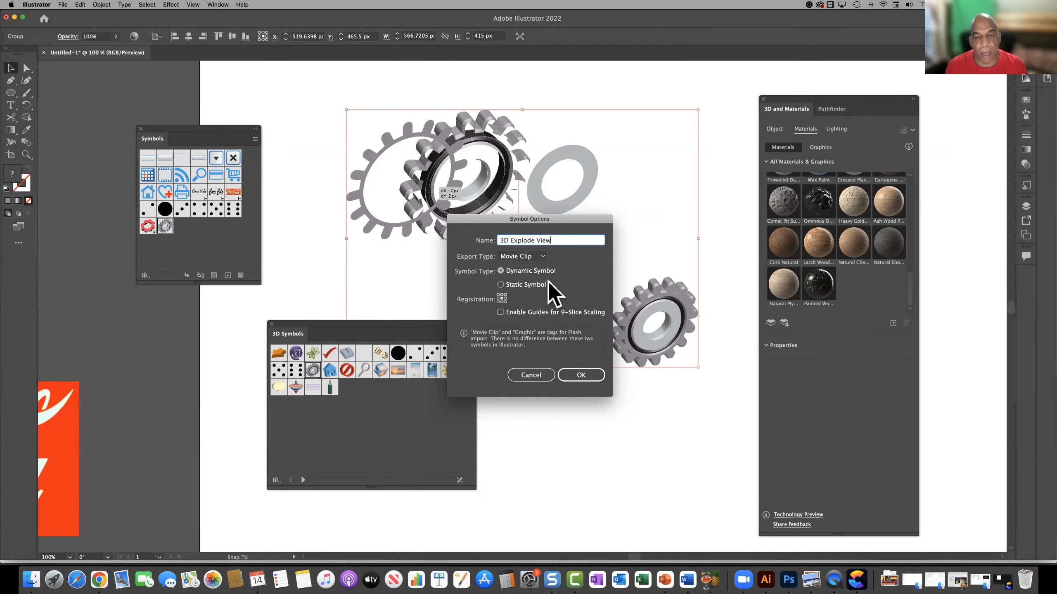
{"action": "left_click", "coordinate": [530, 258]}
{"action": "left_click", "coordinate": [518, 280]}
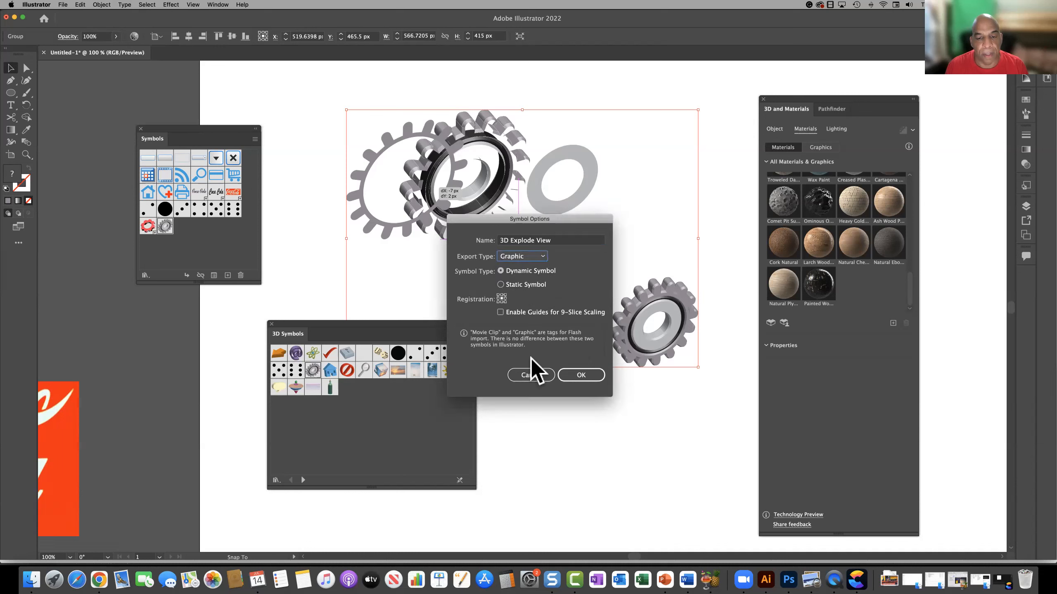
{"action": "left_click", "coordinate": [582, 376]}
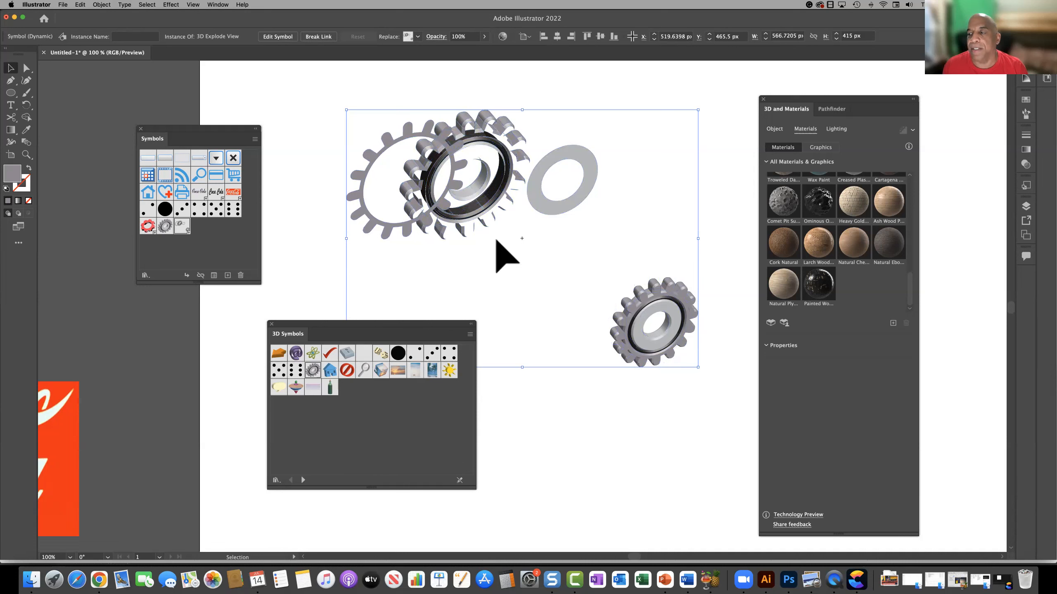
Delete the 3D Explode View instance and clear the workspace by closing the 3D Symbols library and moving the Symbols panel aside.
{"action": "left_click_drag", "start_coordinate": [318, 74], "coordinate": [667, 240]}
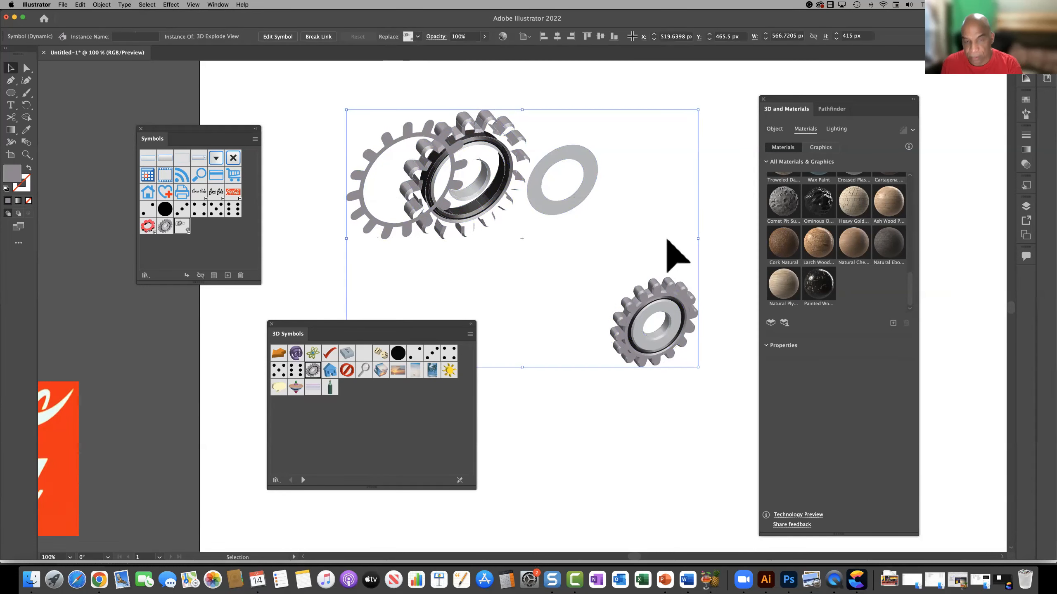
{"action": "key", "text": "Delete"}
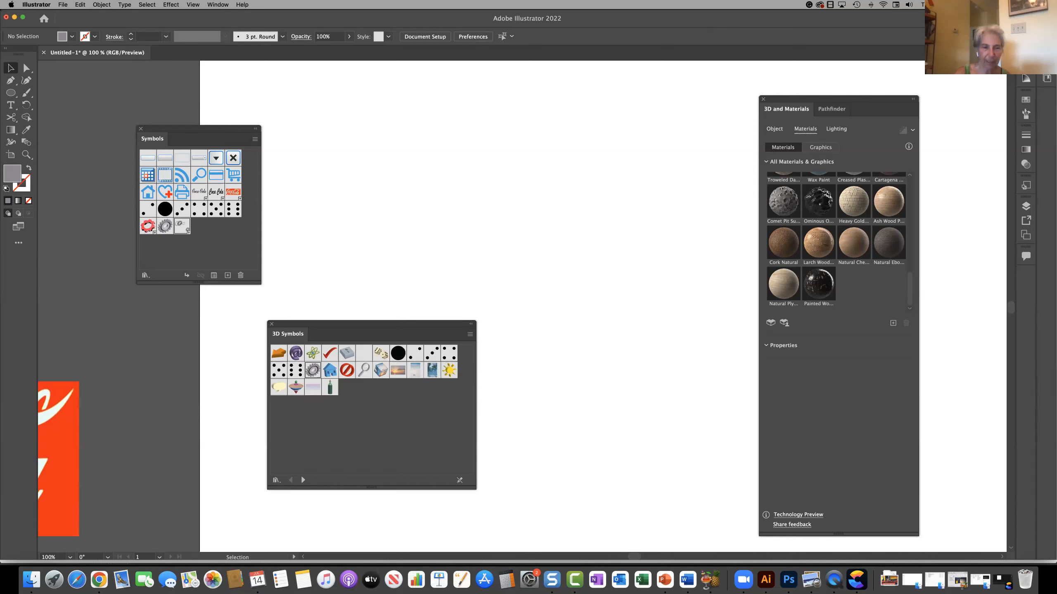
{"action": "left_click", "coordinate": [271, 325]}
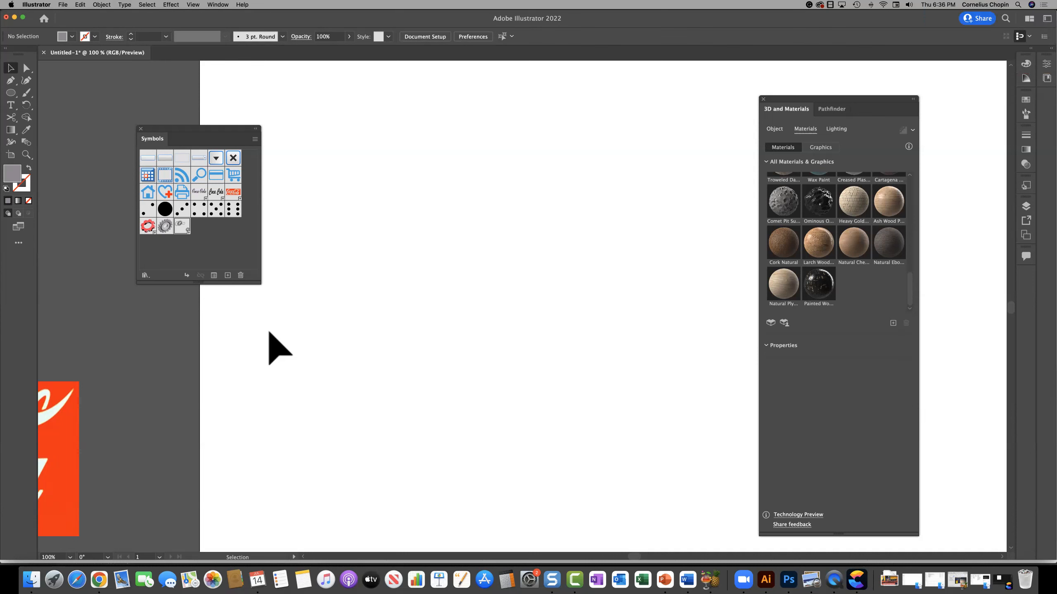
{"action": "left_click_drag", "start_coordinate": [174, 130], "coordinate": [103, 130]}
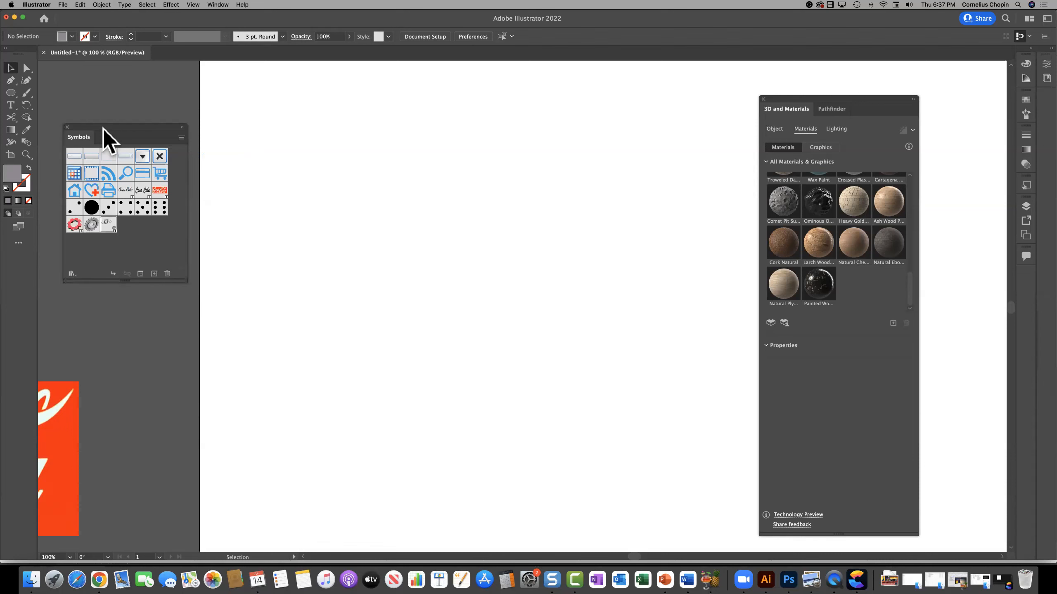
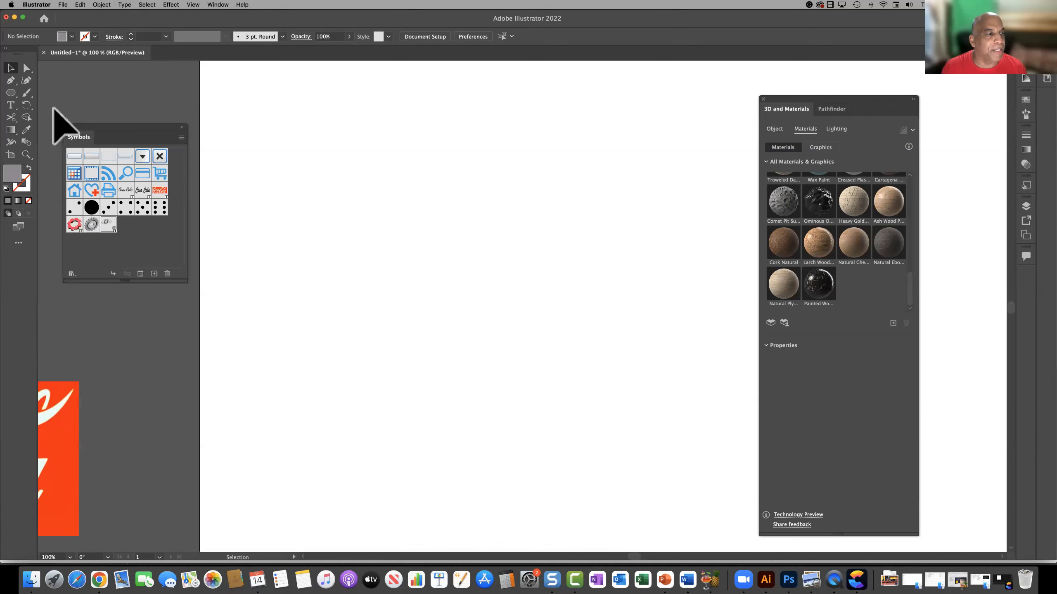
Draw a hexagon about 77 by 67 px with the Polygon tool near the artboard's upper middle.
{"action": "left_click", "coordinate": [11, 93]}
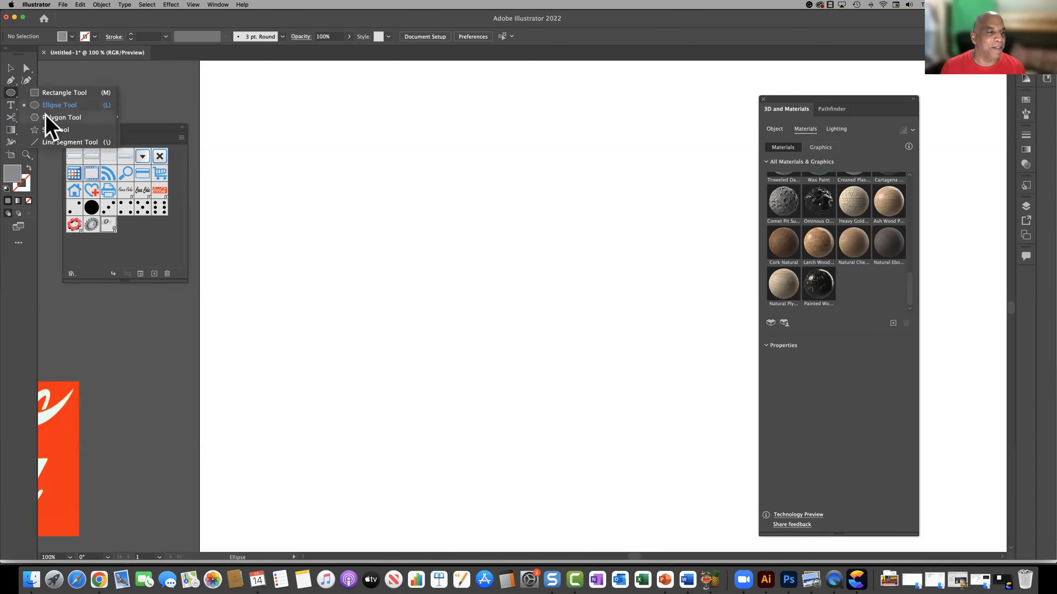
{"action": "left_click", "coordinate": [45, 117]}
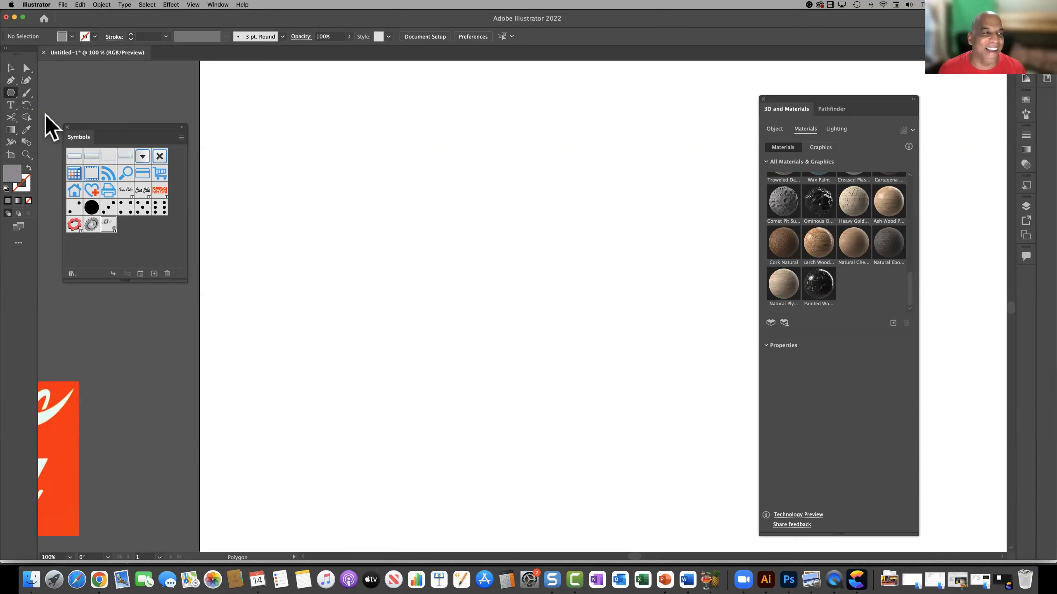
{"action": "left_click_drag", "start_coordinate": [451, 160], "coordinate": [464, 183]}
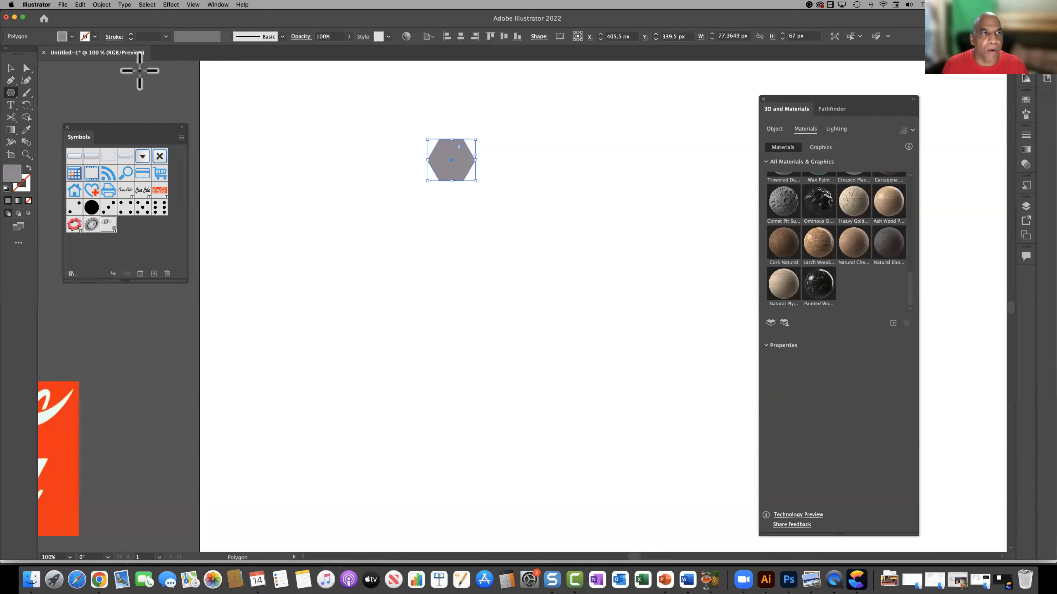
Review the Radial, Grid and Mirror settings in the Repeat Options for the hexagon.
{"action": "left_click", "coordinate": [102, 4]}
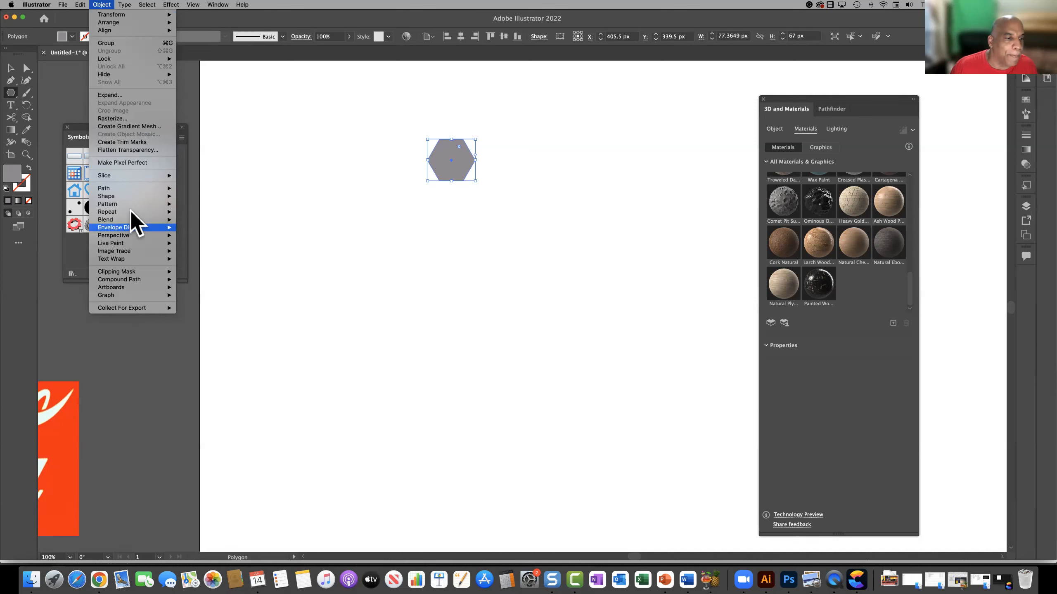
{"action": "mouse_move", "coordinate": [131, 211]}
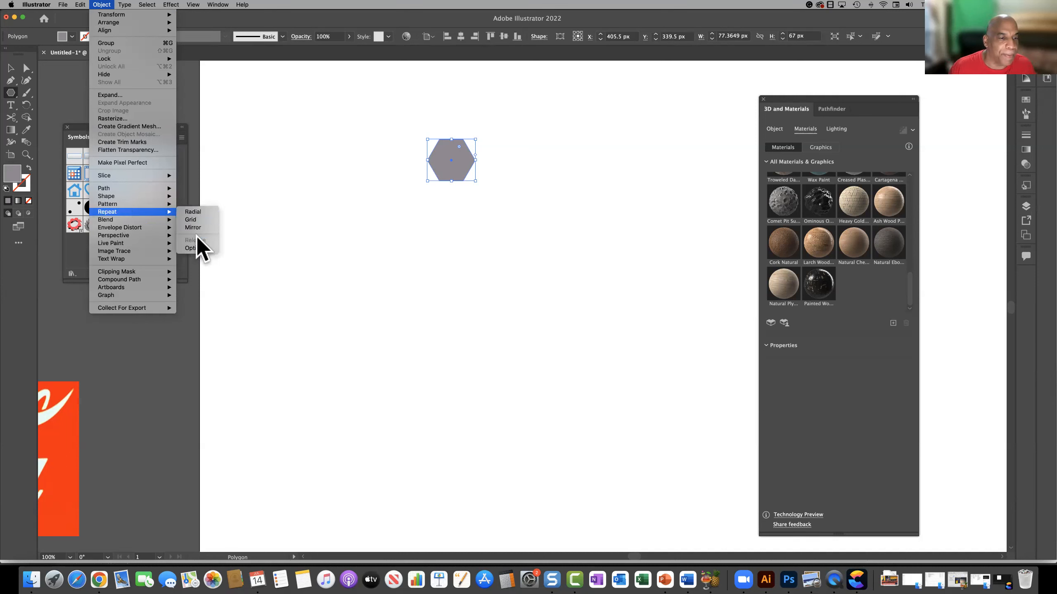
{"action": "left_click", "coordinate": [196, 247]}
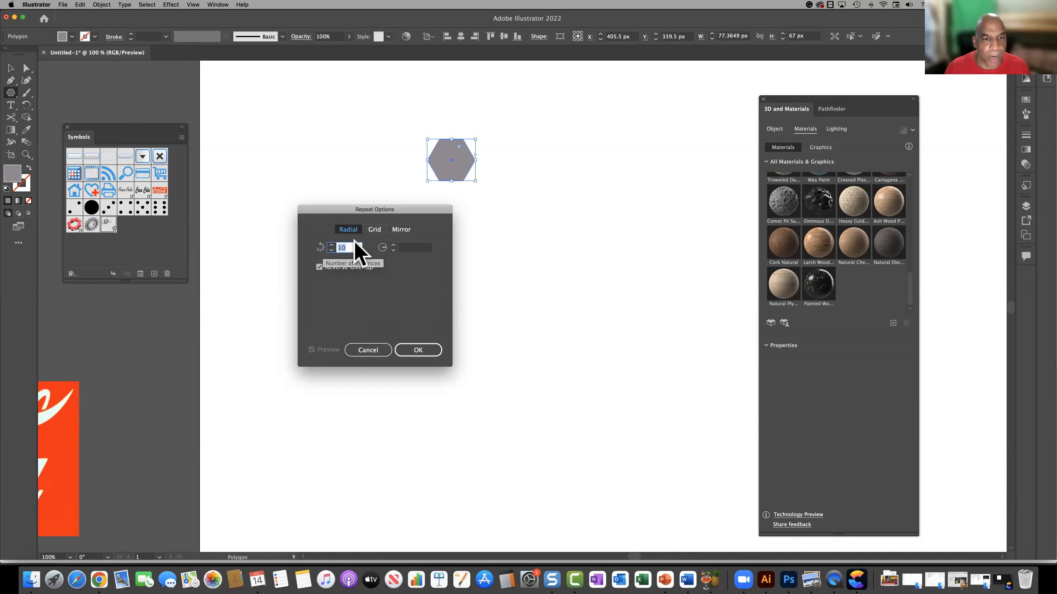
{"action": "left_click", "coordinate": [372, 230]}
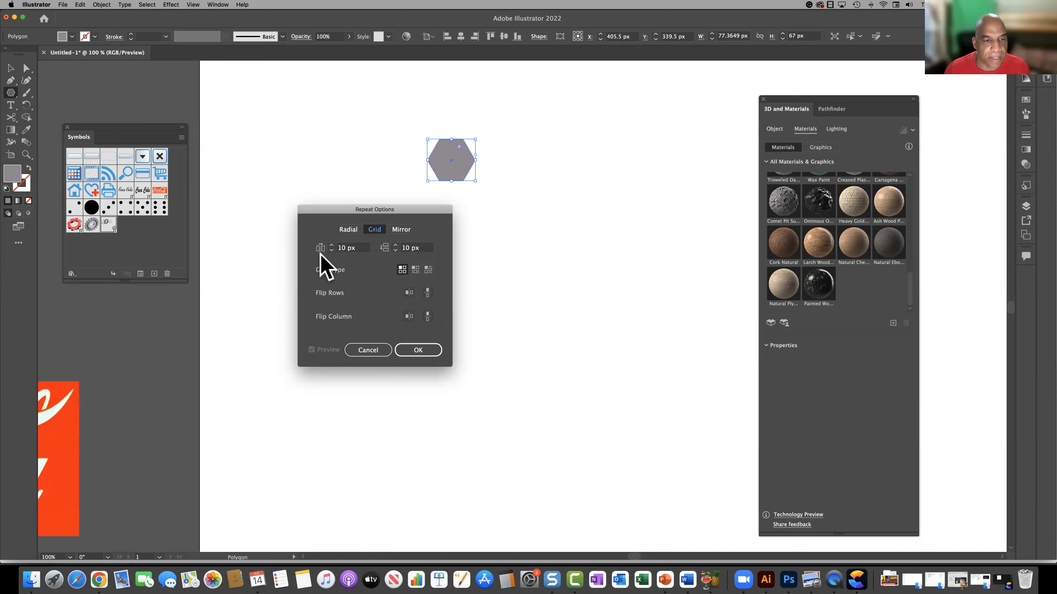
{"action": "left_click", "coordinate": [400, 229]}
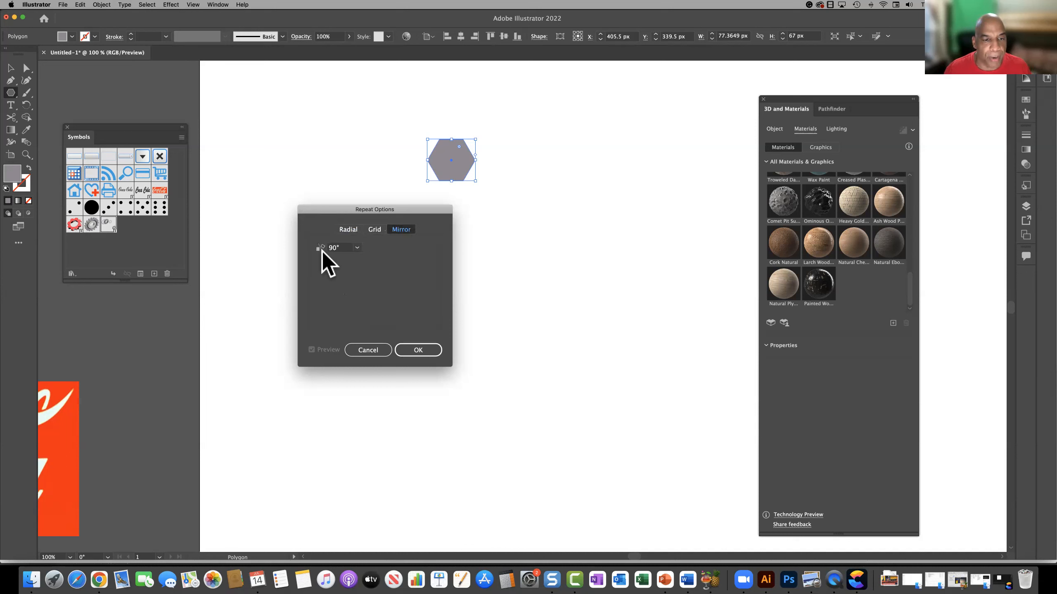
{"action": "left_click", "coordinate": [348, 230]}
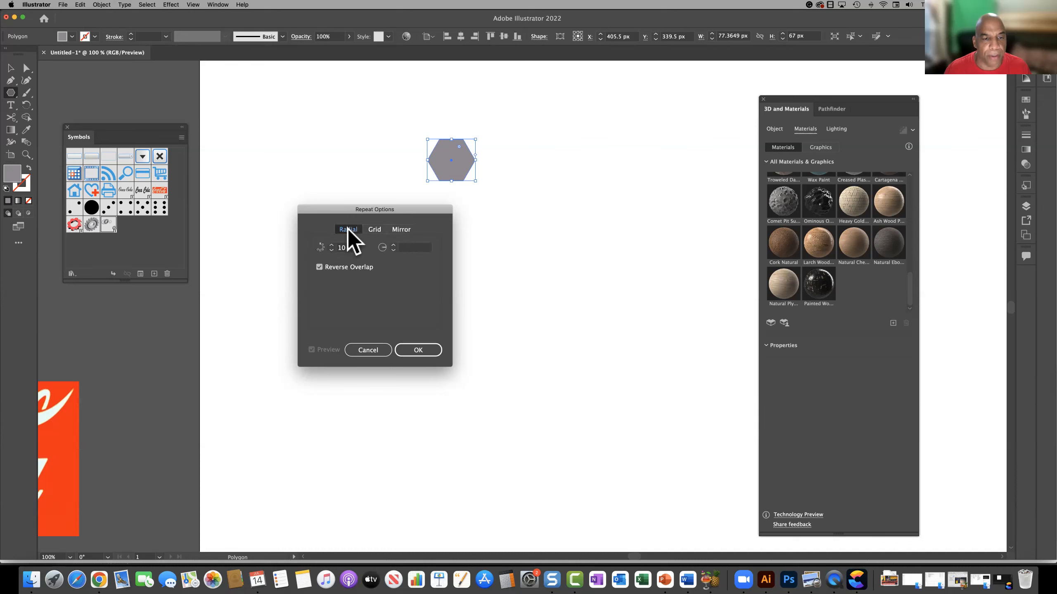
{"action": "left_click", "coordinate": [417, 351]}
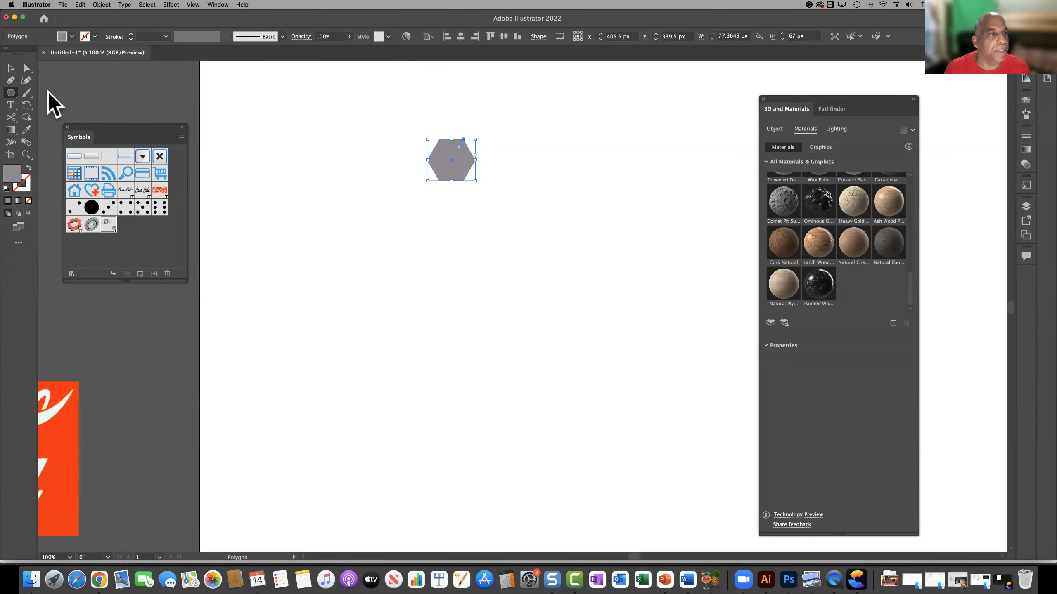
Apply a radial repeat to the hexagon and reduce it to seven instances.
{"action": "left_click", "coordinate": [102, 5]}
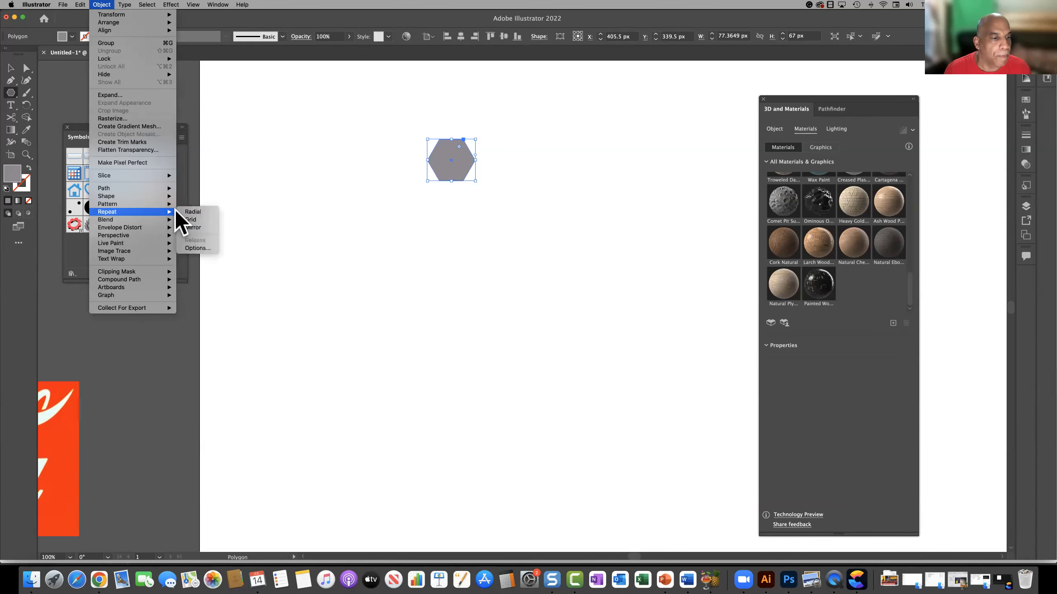
{"action": "left_click", "coordinate": [192, 211]}
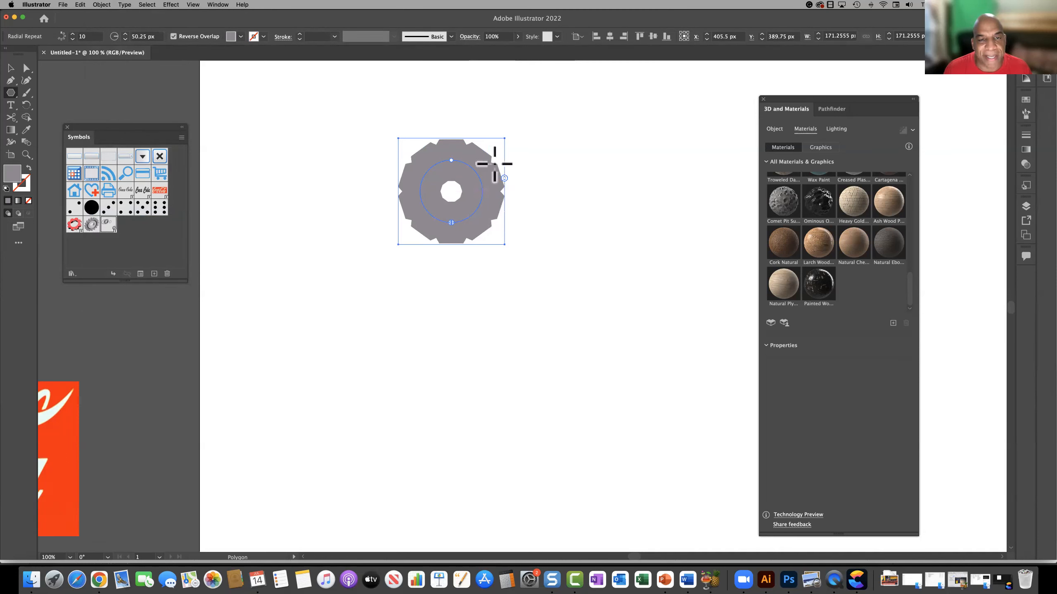
{"action": "left_click_drag", "start_coordinate": [505, 180], "coordinate": [505, 205]}
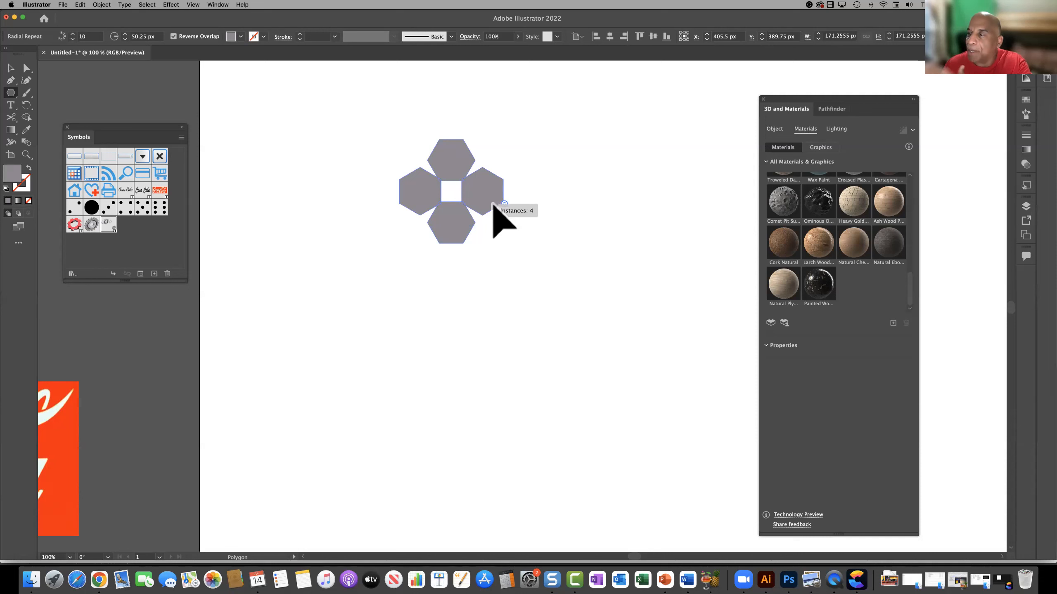
{"action": "left_click_drag", "start_coordinate": [493, 206], "coordinate": [494, 196]}
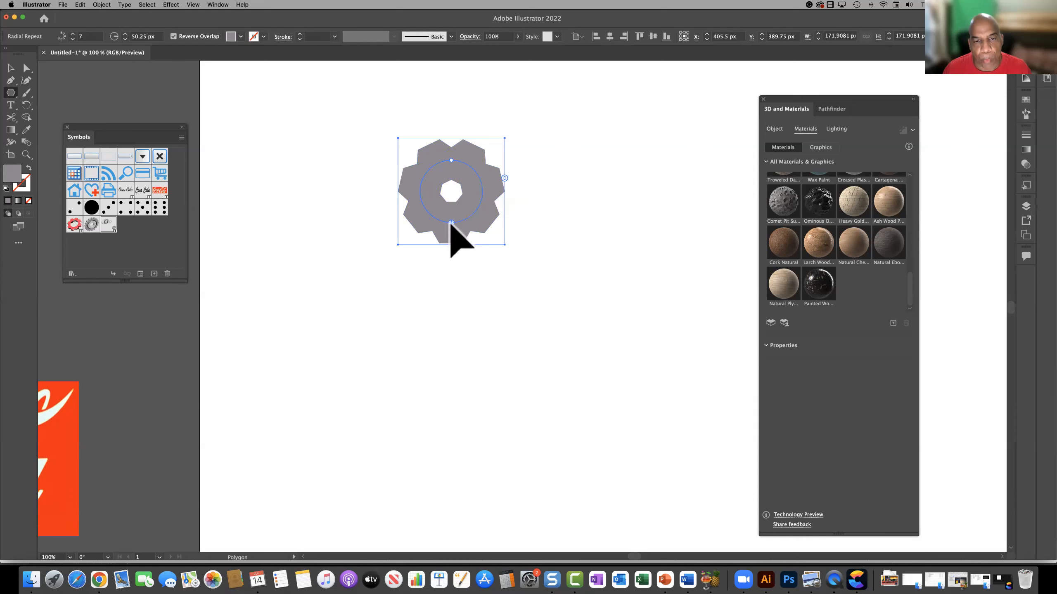
Try the ring's split handles and a wider radius of about 130 px, and delete the whole radial repeat.
{"action": "mouse_move", "coordinate": [450, 223]}
{"action": "left_mouse_down"}
{"action": "mouse_move", "coordinate": [424, 216]}
{"action": "mouse_move", "coordinate": [413, 192]}
{"action": "mouse_move", "coordinate": [429, 161]}
{"action": "mouse_move", "coordinate": [461, 158]}
{"action": "mouse_move", "coordinate": [472, 197]}
{"action": "mouse_move", "coordinate": [457, 214]}
{"action": "mouse_move", "coordinate": [478, 177]}
{"action": "mouse_move", "coordinate": [460, 165]}
{"action": "mouse_move", "coordinate": [410, 191]}
{"action": "mouse_move", "coordinate": [420, 224]}
{"action": "mouse_move", "coordinate": [428, 211]}
{"action": "mouse_move", "coordinate": [442, 221]}
{"action": "left_mouse_up"}
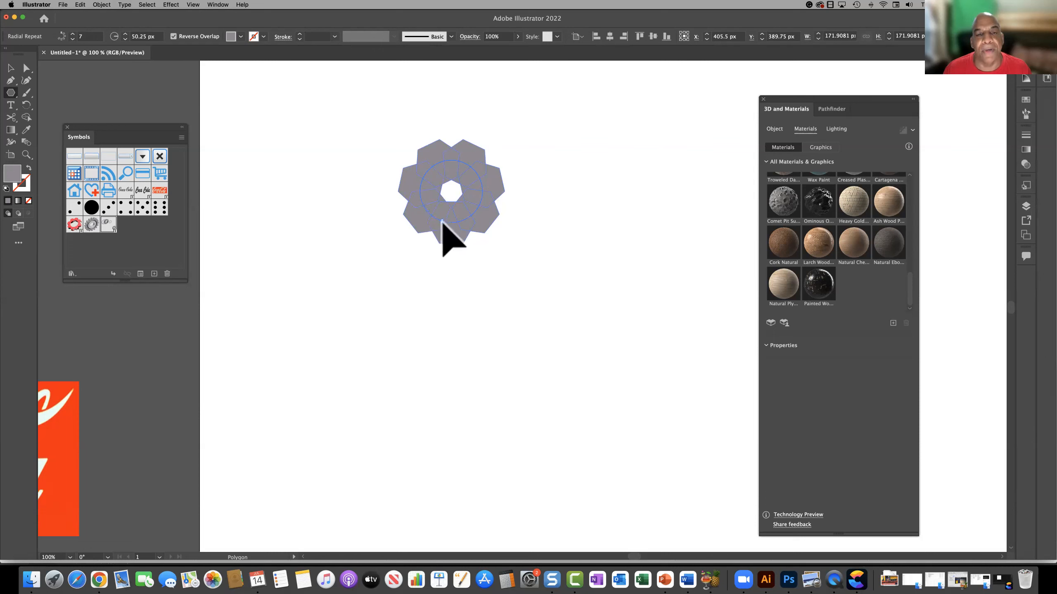
{"action": "left_click_drag", "start_coordinate": [442, 222], "coordinate": [443, 223]}
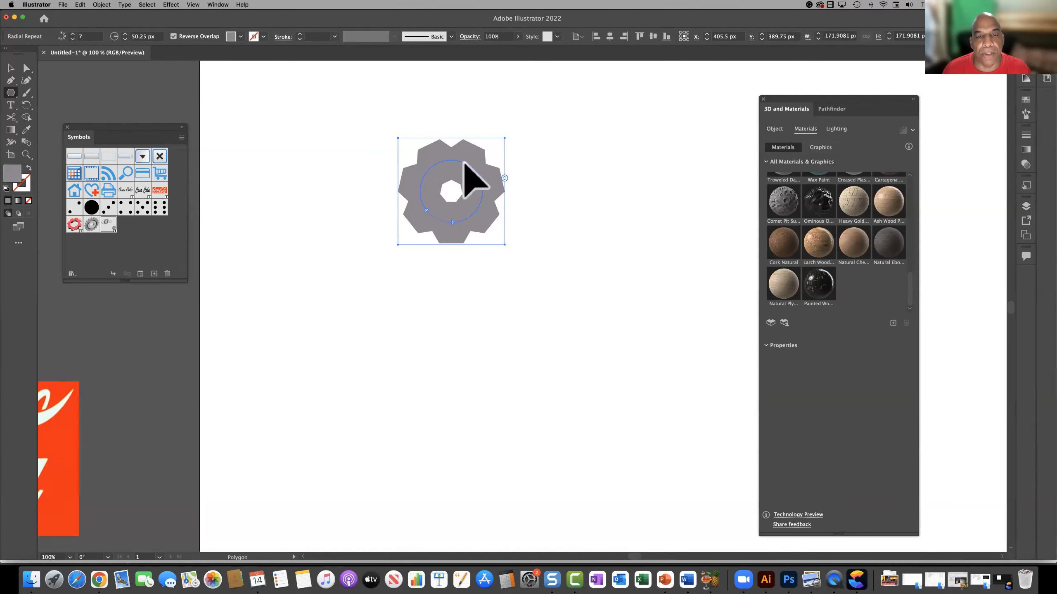
{"action": "left_click_drag", "start_coordinate": [464, 163], "coordinate": [529, 209]}
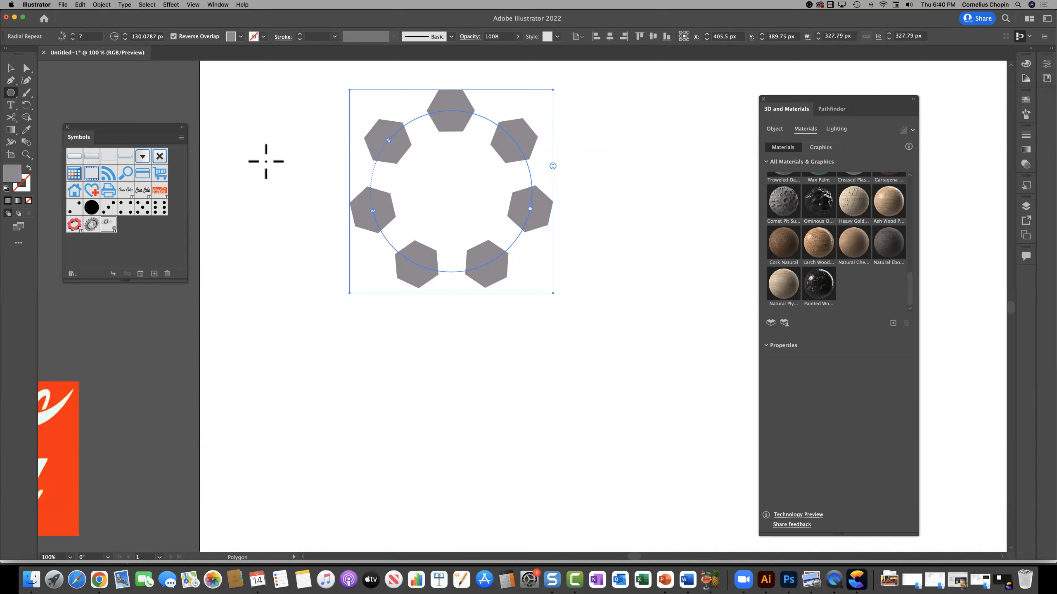
{"action": "left_click", "coordinate": [10, 67]}
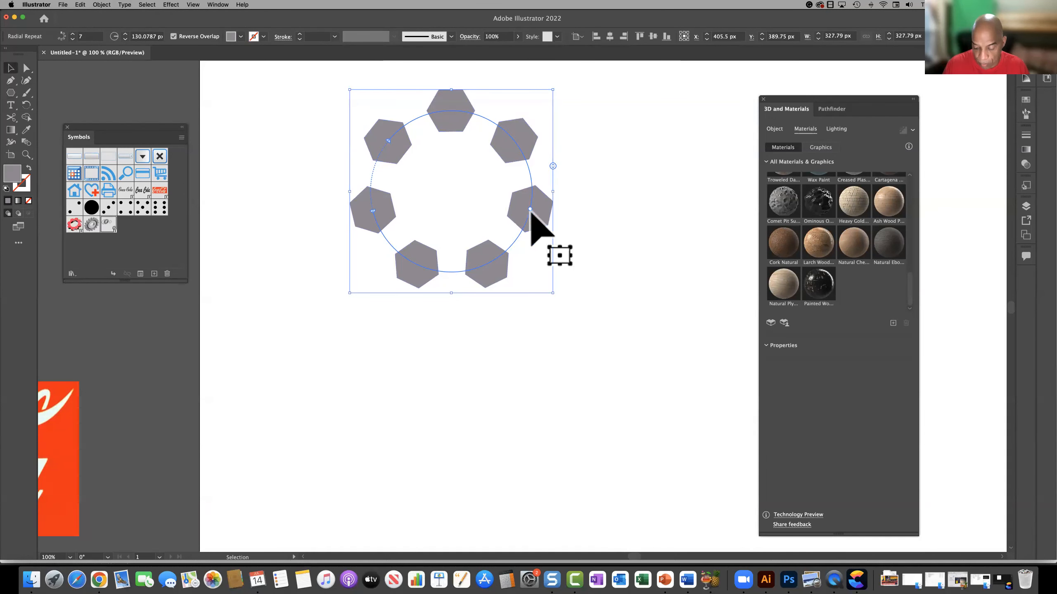
{"action": "key", "text": "Delete"}
Draw a hexagon about 98 by 85 px on the empty artboard and apply a radial repeat to it.
{"action": "left_click", "coordinate": [12, 93]}
{"action": "left_click_drag", "start_coordinate": [440, 190], "coordinate": [461, 214]}
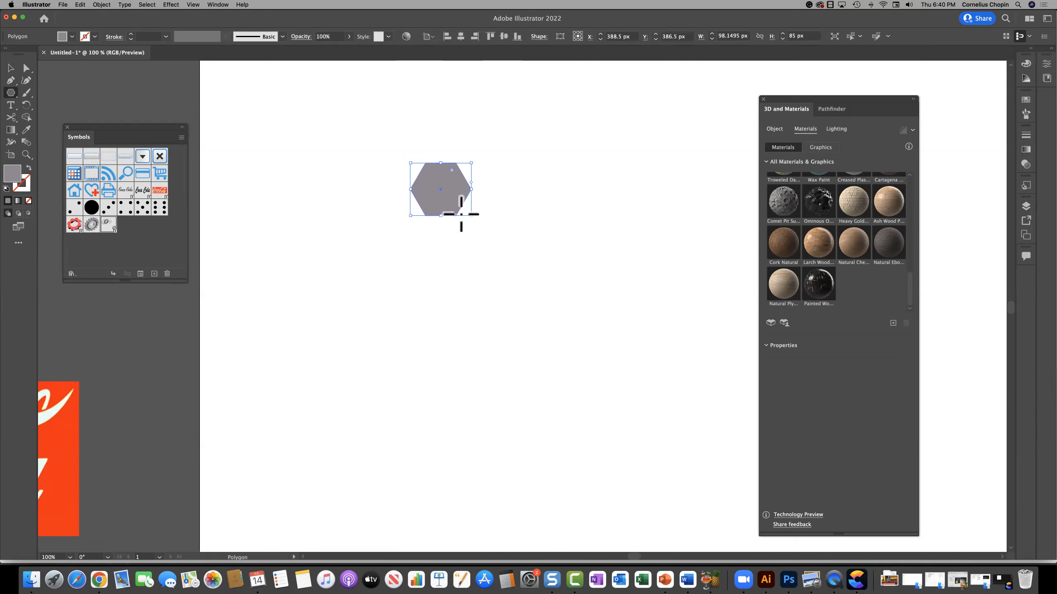
{"action": "left_click", "coordinate": [103, 5]}
{"action": "mouse_move", "coordinate": [130, 217]}
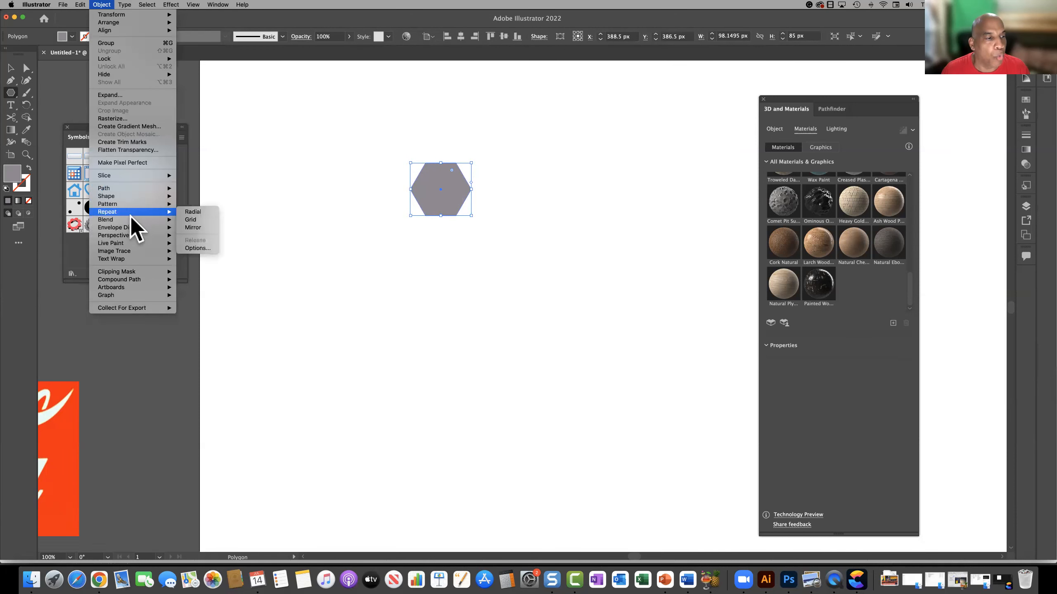
{"action": "left_click", "coordinate": [191, 209]}
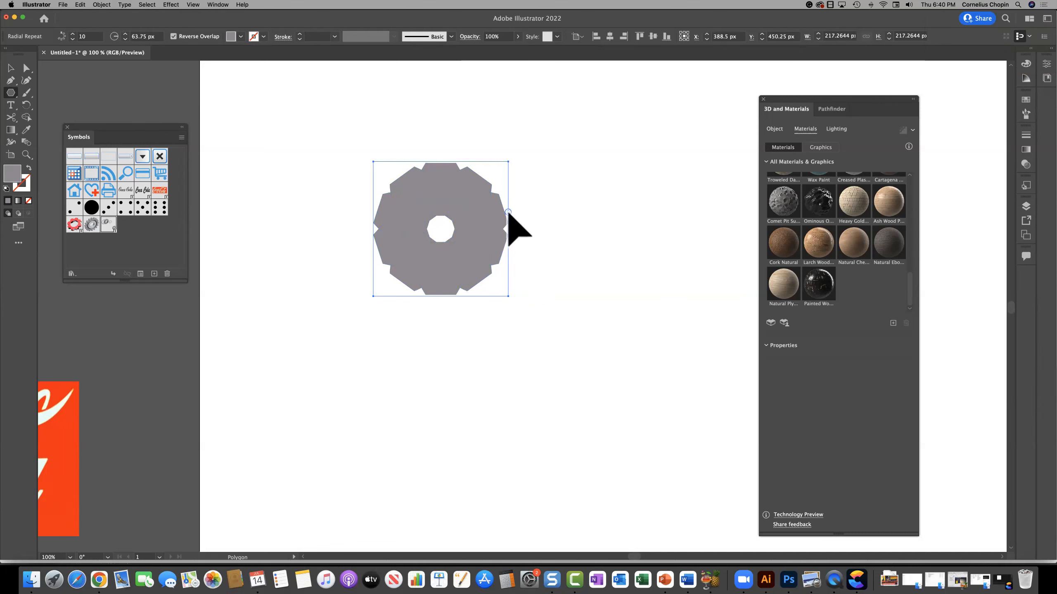
Reduce the radial repeat of the larger hexagon to seven instances.
{"action": "left_click_drag", "start_coordinate": [508, 212], "coordinate": [507, 221]}
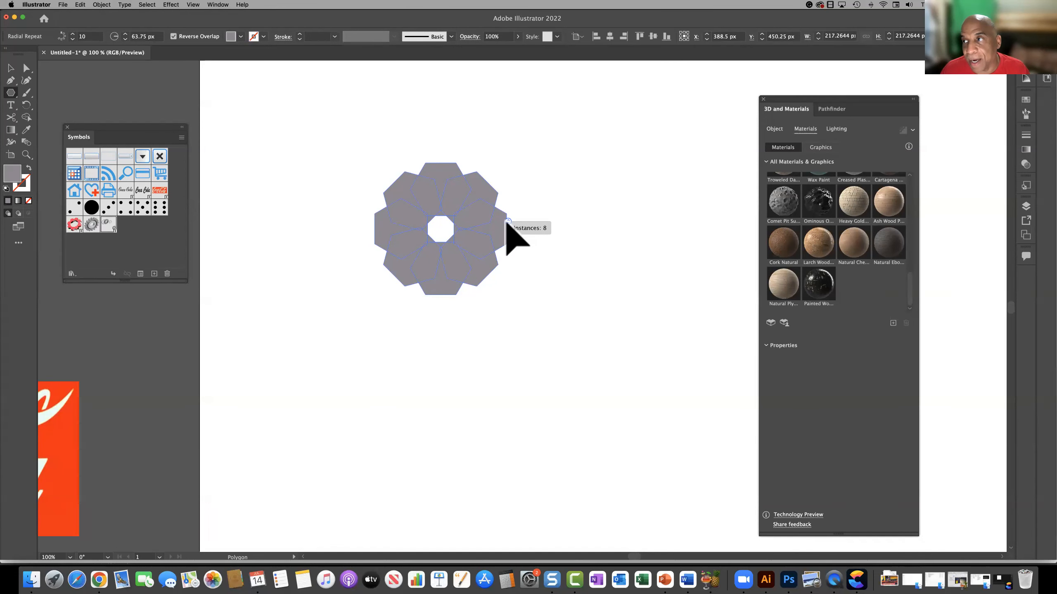
{"action": "mouse_move", "coordinate": [507, 222]}
{"action": "left_mouse_down"}
{"action": "mouse_move", "coordinate": [501, 244]}
{"action": "mouse_move", "coordinate": [505, 219]}
{"action": "left_mouse_up"}
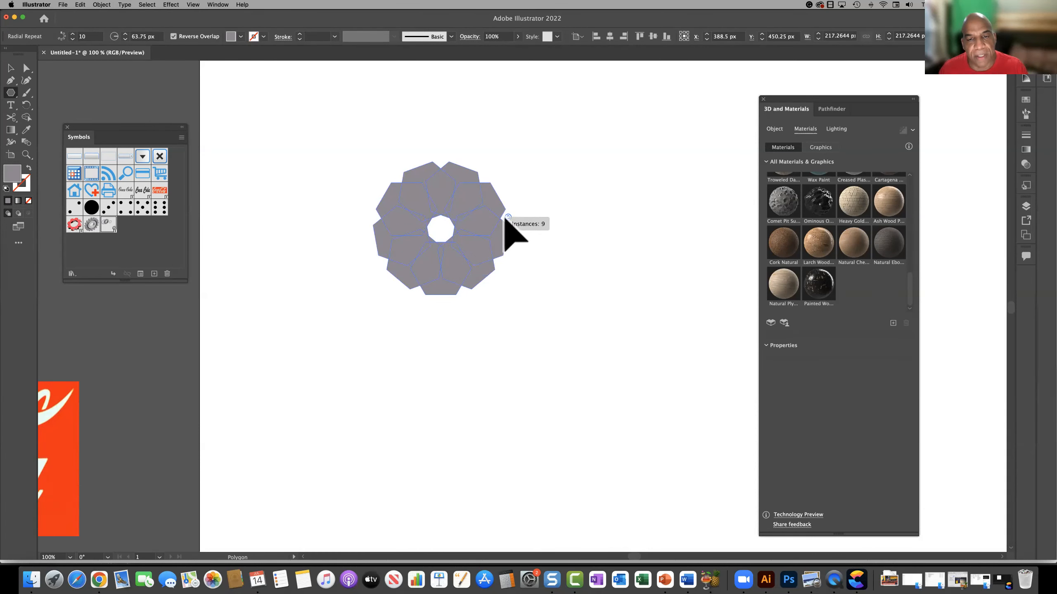
{"action": "mouse_move", "coordinate": [504, 218]}
{"action": "left_mouse_down"}
{"action": "mouse_move", "coordinate": [502, 201]}
{"action": "mouse_move", "coordinate": [455, 171]}
{"action": "mouse_move", "coordinate": [381, 142]}
{"action": "mouse_move", "coordinate": [308, 131]}
{"action": "mouse_move", "coordinate": [244, 171]}
{"action": "mouse_move", "coordinate": [229, 210]}
{"action": "mouse_move", "coordinate": [275, 188]}
{"action": "mouse_move", "coordinate": [458, 205]}
{"action": "mouse_move", "coordinate": [477, 244]}
{"action": "mouse_move", "coordinate": [499, 228]}
{"action": "left_mouse_up"}
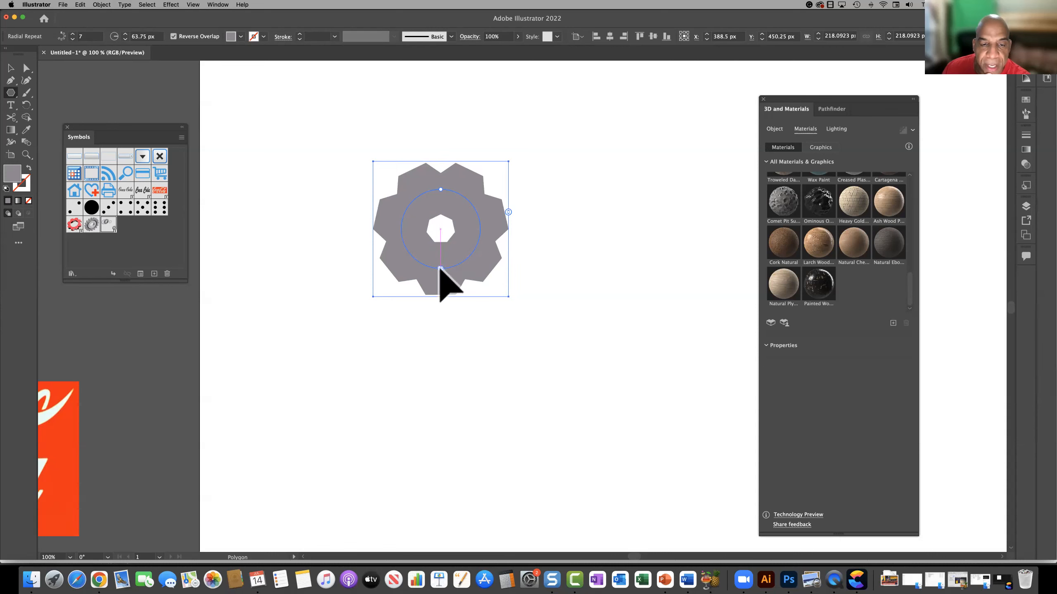
Try the split handles of the hexagon ring, and rotate and widen the ring to a radius of about 146 px.
{"action": "left_click_drag", "start_coordinate": [439, 269], "coordinate": [417, 202]}
{"action": "left_click_drag", "start_coordinate": [428, 199], "coordinate": [409, 252]}
{"action": "left_click_drag", "start_coordinate": [458, 193], "coordinate": [517, 180]}
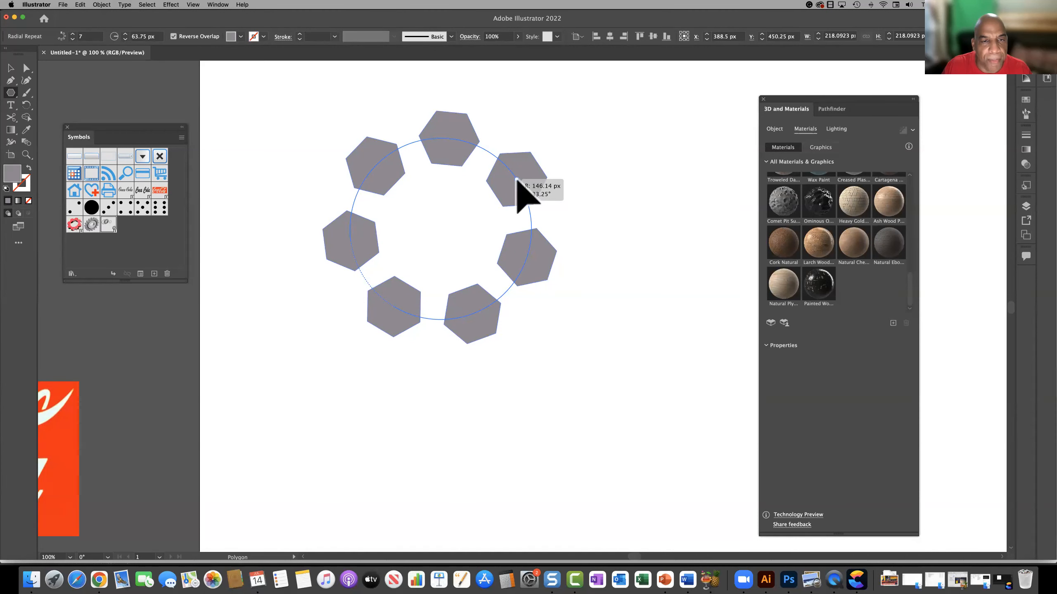
{"action": "left_click_drag", "start_coordinate": [517, 180], "coordinate": [517, 180]}
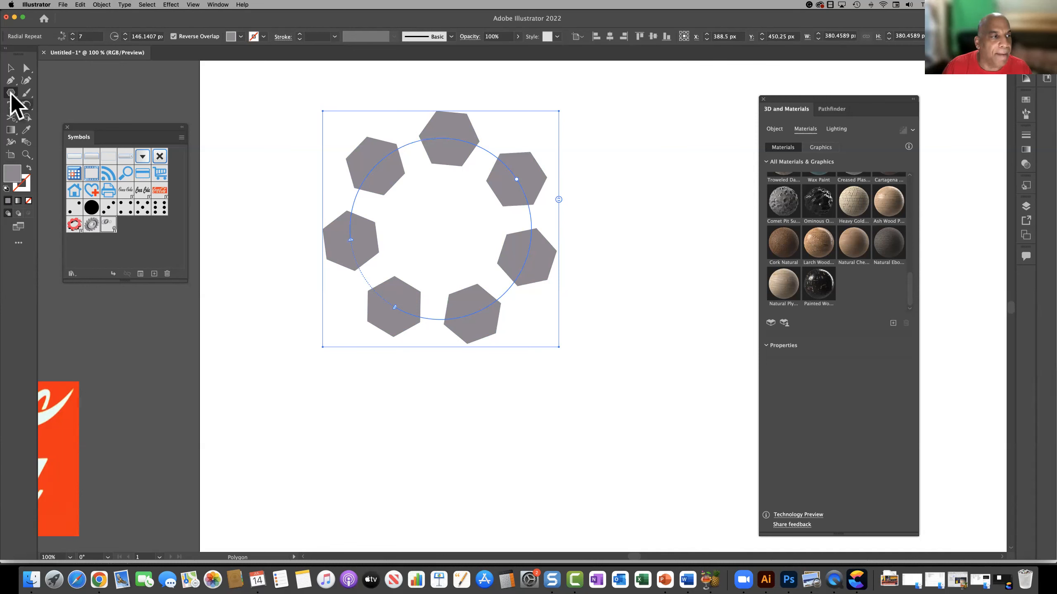
Draw a circle of about 308 px with the Ellipse tool, centred on the hexagon ring and overlapping the hexagons.
{"action": "left_click_drag", "start_coordinate": [11, 93], "coordinate": [49, 109]}
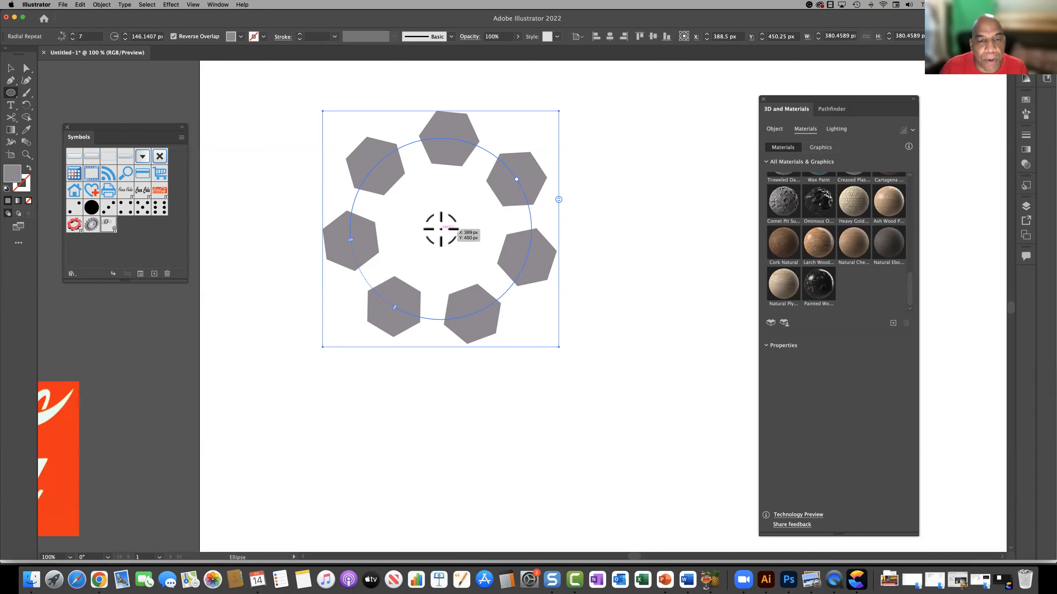
{"action": "left_click_drag", "start_coordinate": [440, 229], "coordinate": [489, 326]}
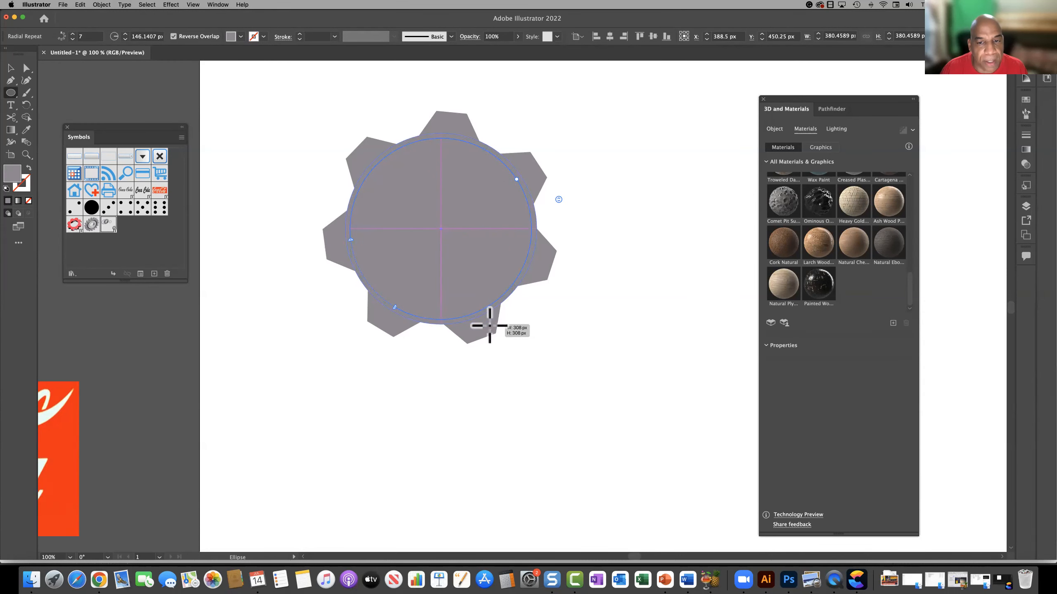
{"action": "left_click_drag", "start_coordinate": [490, 326], "coordinate": [490, 325]}
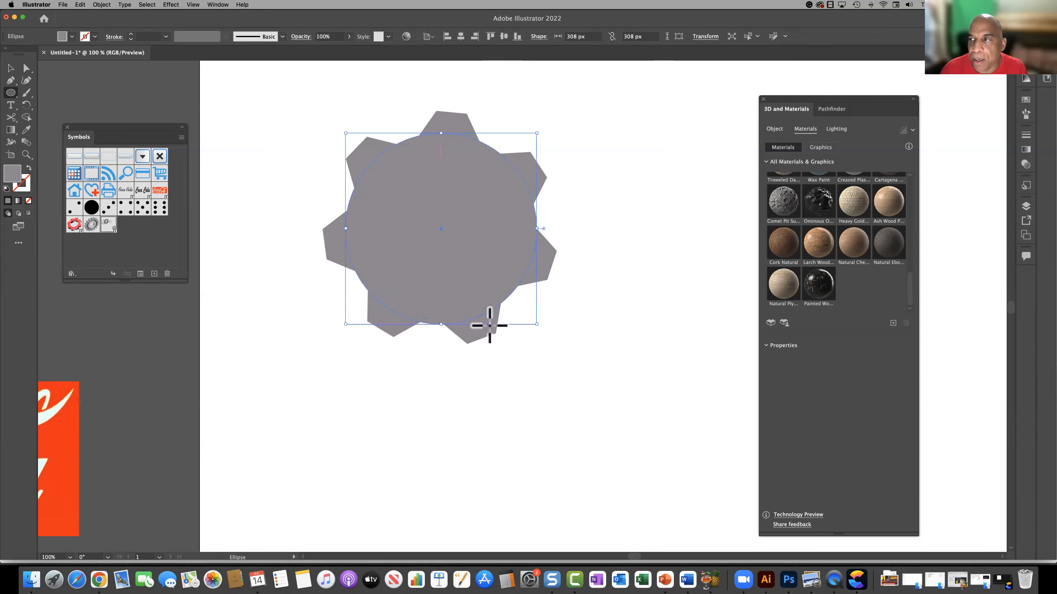
{"action": "left_click", "coordinate": [11, 68]}
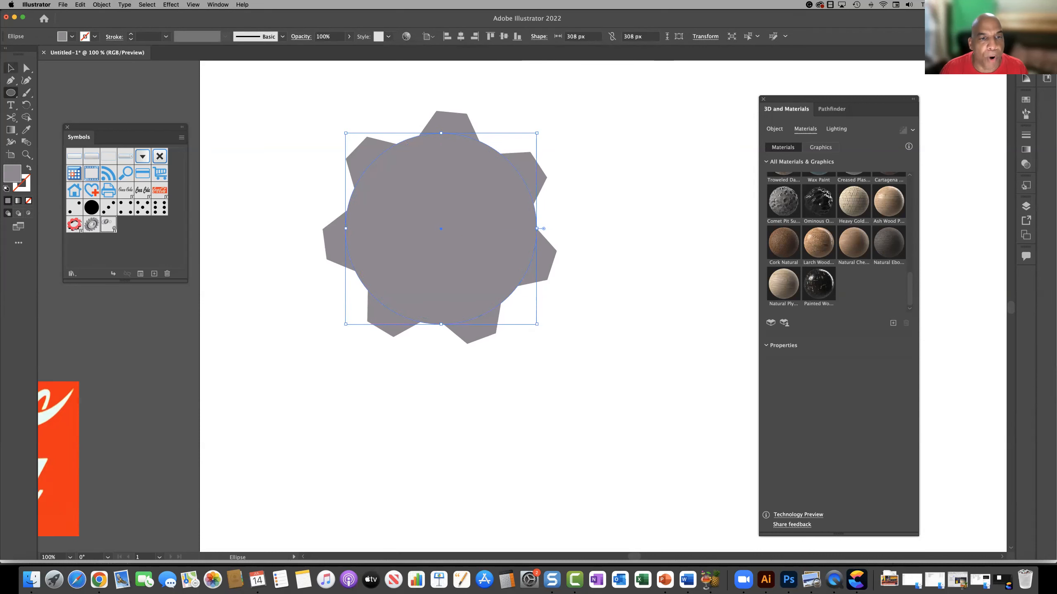
Move the hexagon ring and circle together toward the artboard's middle, try pulling the circle off the ring, and undo that pull.
{"action": "left_click", "coordinate": [355, 158]}
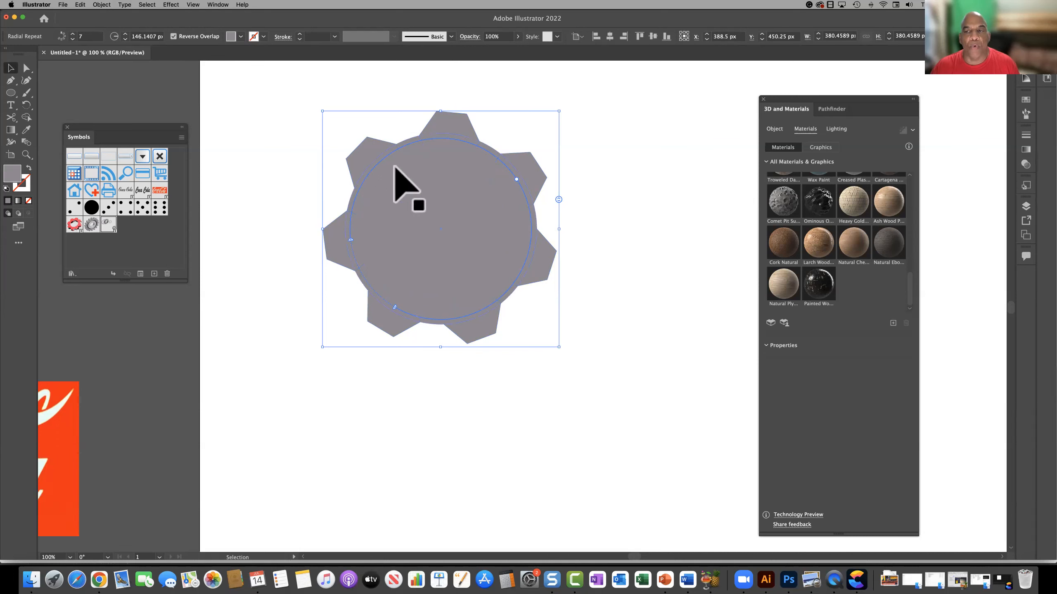
{"action": "left_click", "coordinate": [831, 109]}
{"action": "left_click_drag", "start_coordinate": [285, 85], "coordinate": [626, 389]}
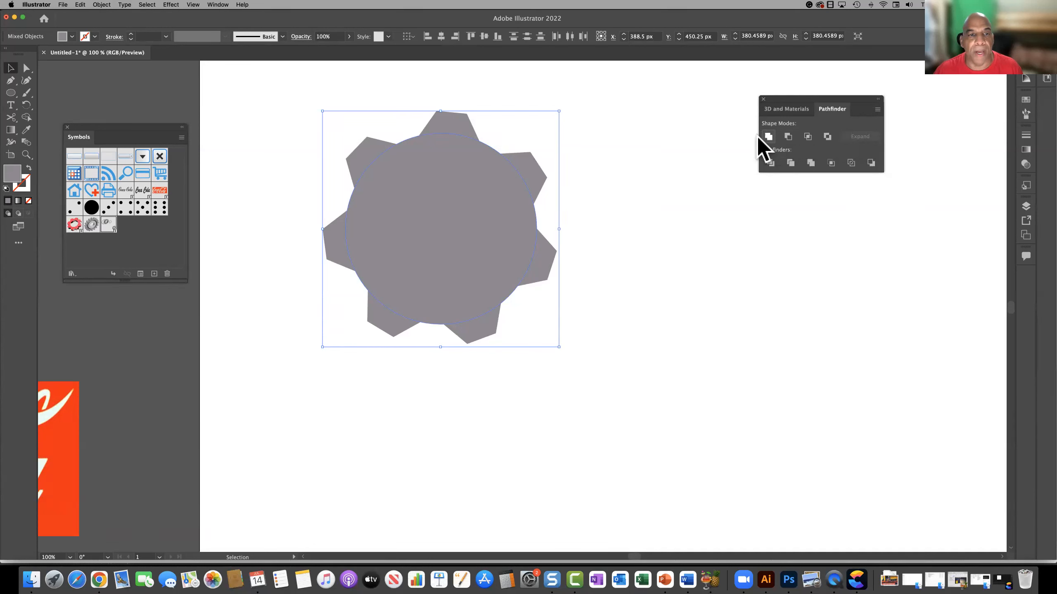
{"action": "left_click_drag", "start_coordinate": [432, 232], "coordinate": [359, 247]}
{"action": "left_click", "coordinate": [376, 266]}
{"action": "left_click", "coordinate": [556, 278]}
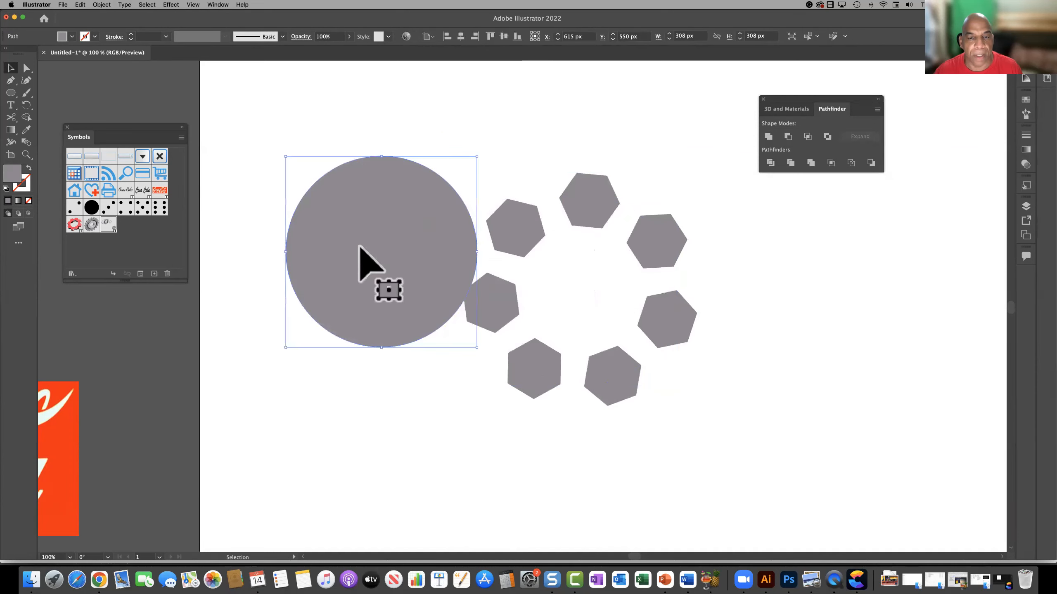
{"action": "key", "text": "super+z"}
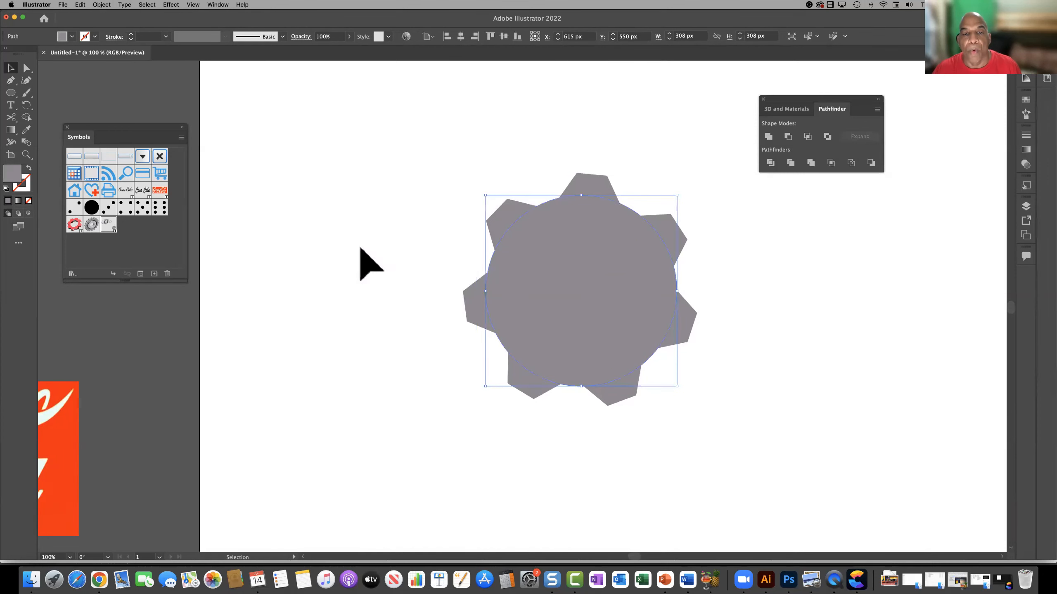
Select the hexagon ring and the circle together and expand them into plain editable shapes.
{"action": "left_click_drag", "start_coordinate": [407, 136], "coordinate": [750, 388]}
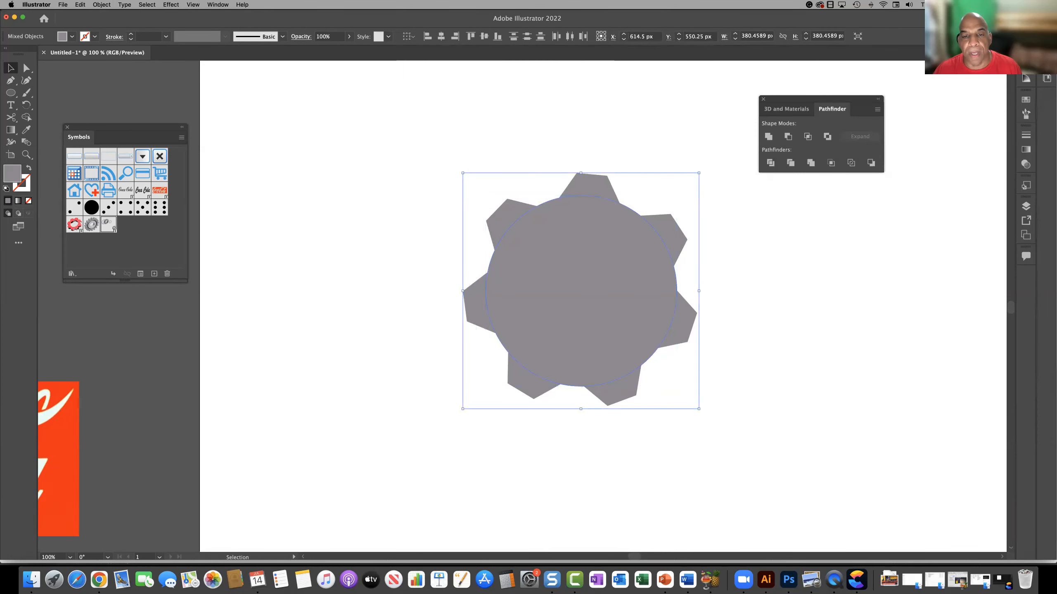
{"action": "left_click", "coordinate": [498, 223]}
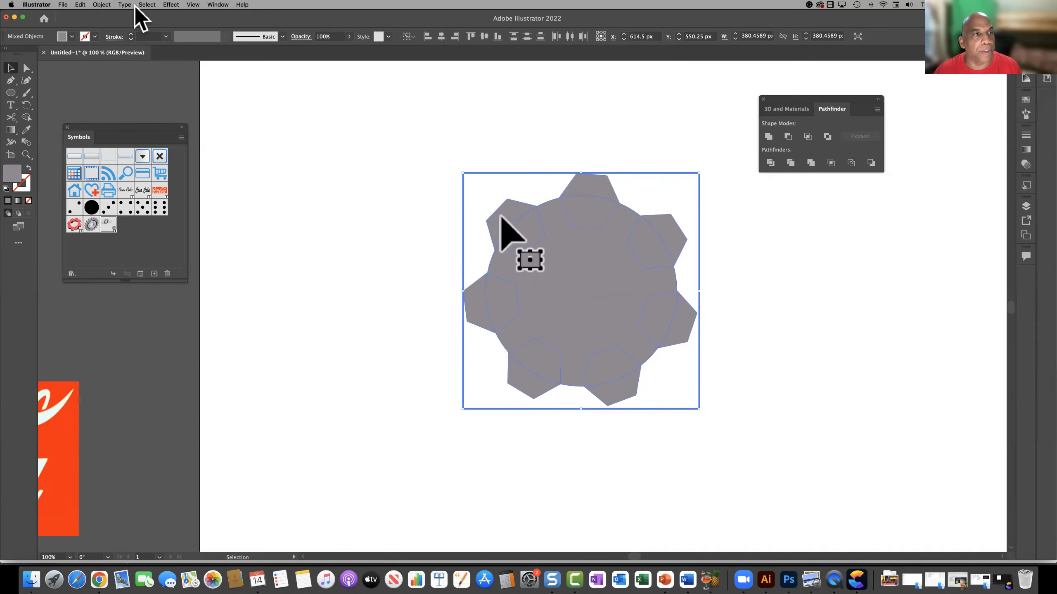
{"action": "left_click", "coordinate": [101, 5]}
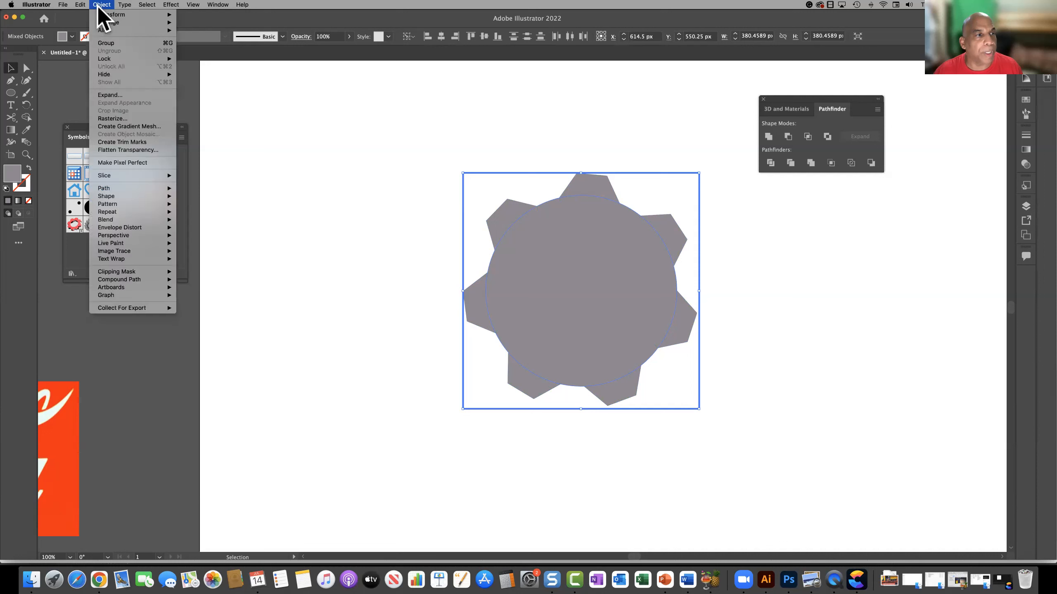
{"action": "left_click", "coordinate": [111, 95]}
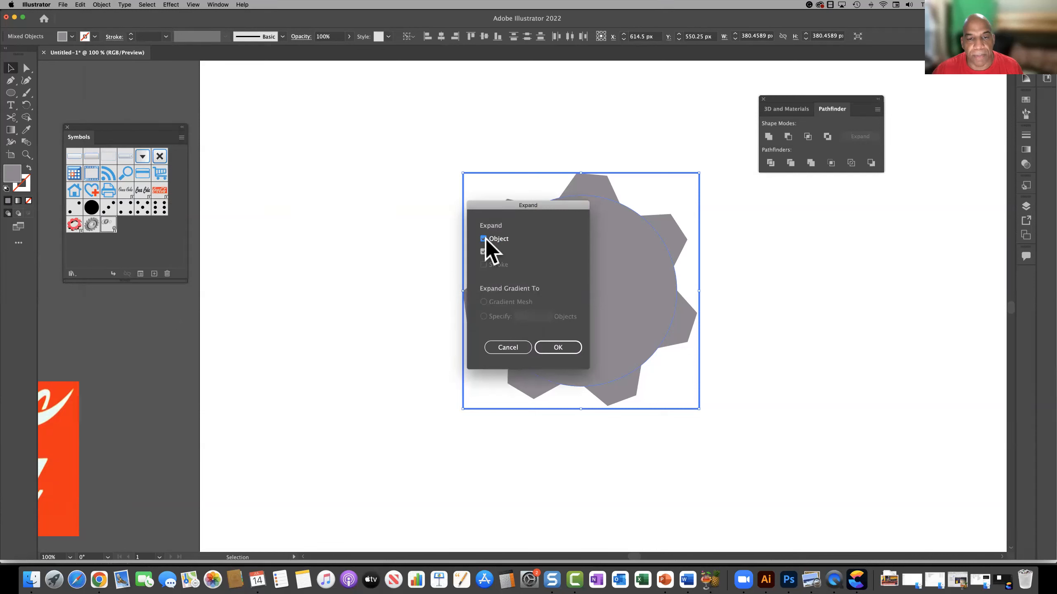
{"action": "left_click", "coordinate": [553, 347]}
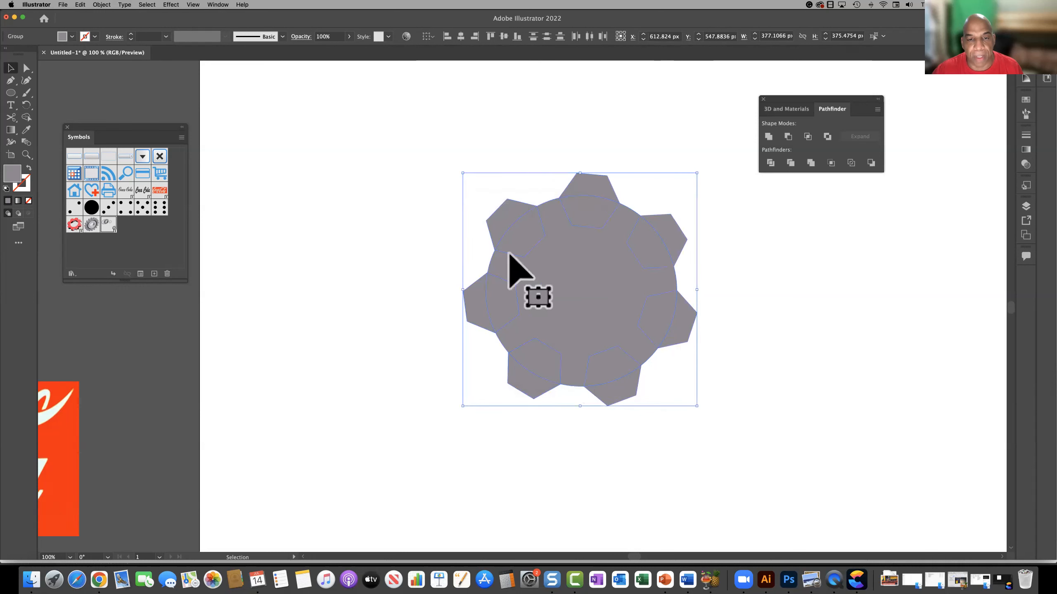
Try moving the circle off the expanded hexagons, and undo the move.
{"action": "left_click", "coordinate": [421, 256]}
{"action": "left_click", "coordinate": [501, 225]}
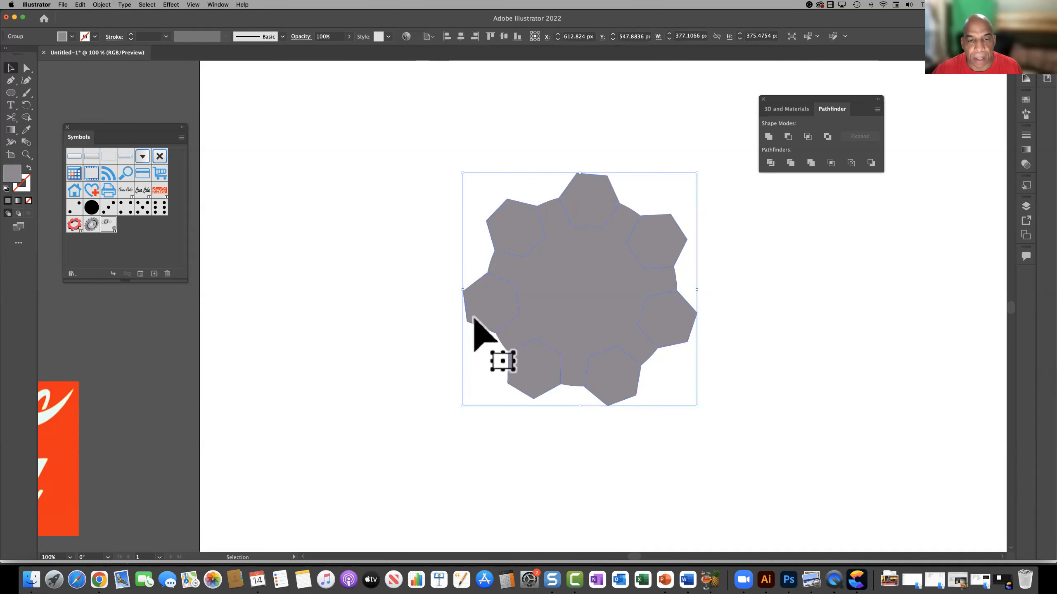
{"action": "left_click", "coordinate": [375, 288]}
{"action": "left_click_drag", "start_coordinate": [606, 306], "coordinate": [689, 363]}
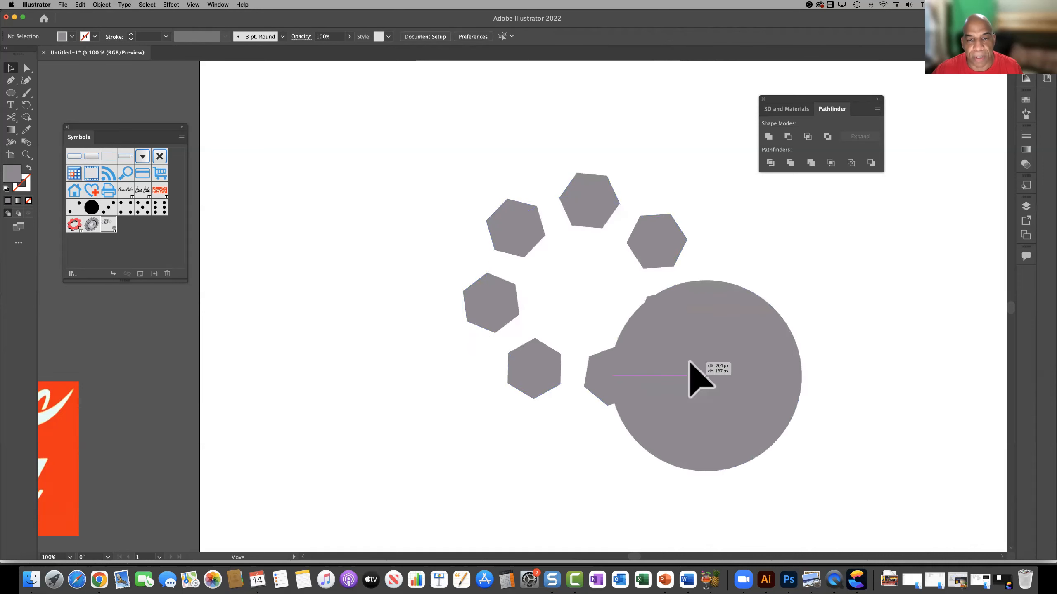
{"action": "left_click", "coordinate": [514, 236]}
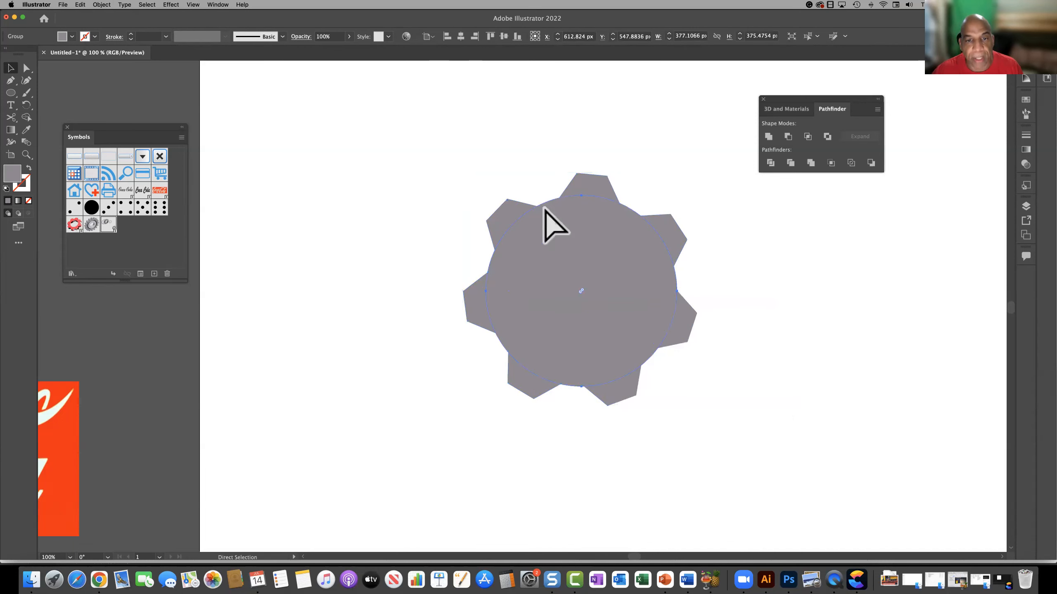
Unite the circle and the hexagons into a single gear shape and move it up and to the left on the artboard.
{"action": "left_click", "coordinate": [529, 199]}
{"action": "left_click_drag", "start_coordinate": [744, 417], "coordinate": [747, 429]}
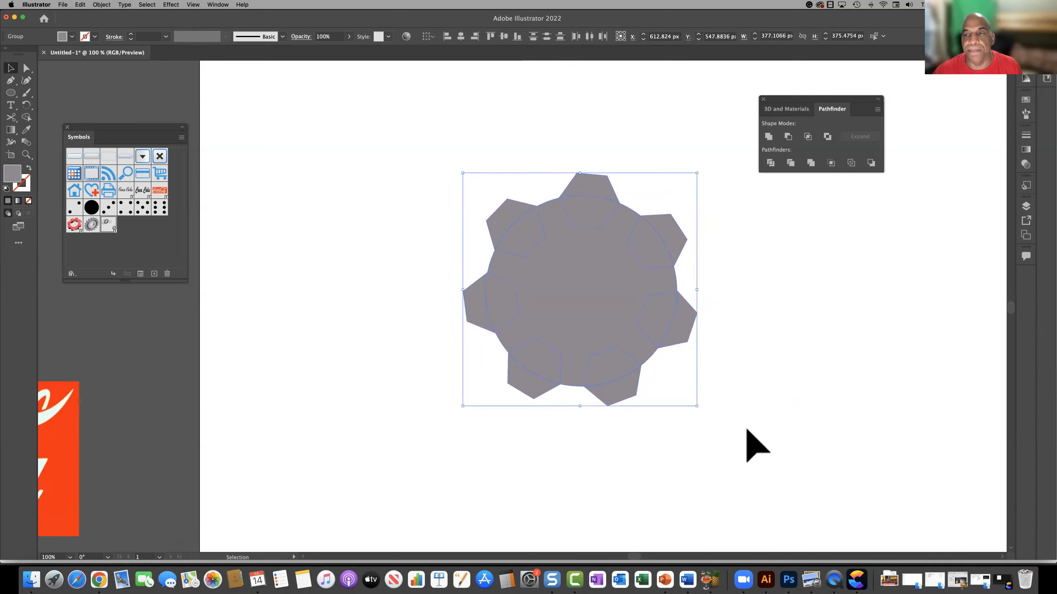
{"action": "left_click", "coordinate": [769, 137]}
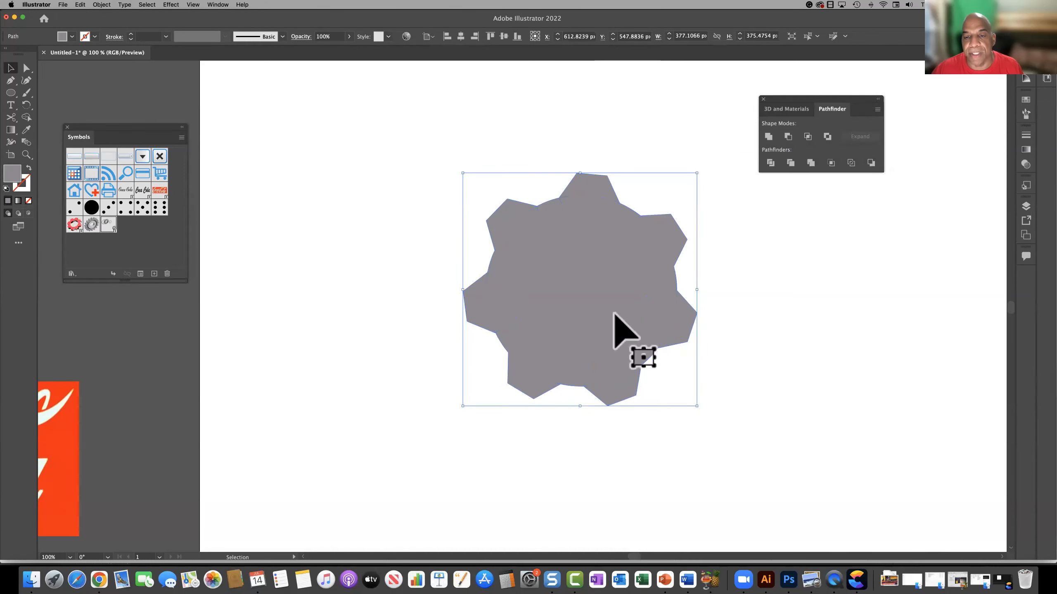
{"action": "left_click", "coordinate": [773, 342]}
{"action": "left_click_drag", "start_coordinate": [585, 305], "coordinate": [506, 254]}
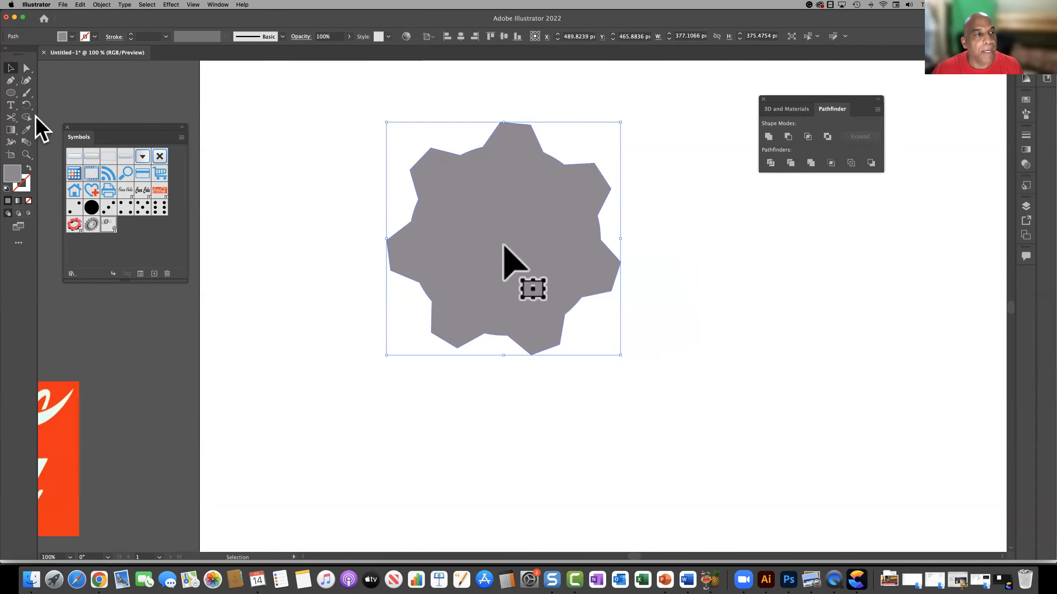
Draw a circle of about 222 px centred on the gear shape and fill it with purple.
{"action": "left_click_drag", "start_coordinate": [13, 94], "coordinate": [51, 108]}
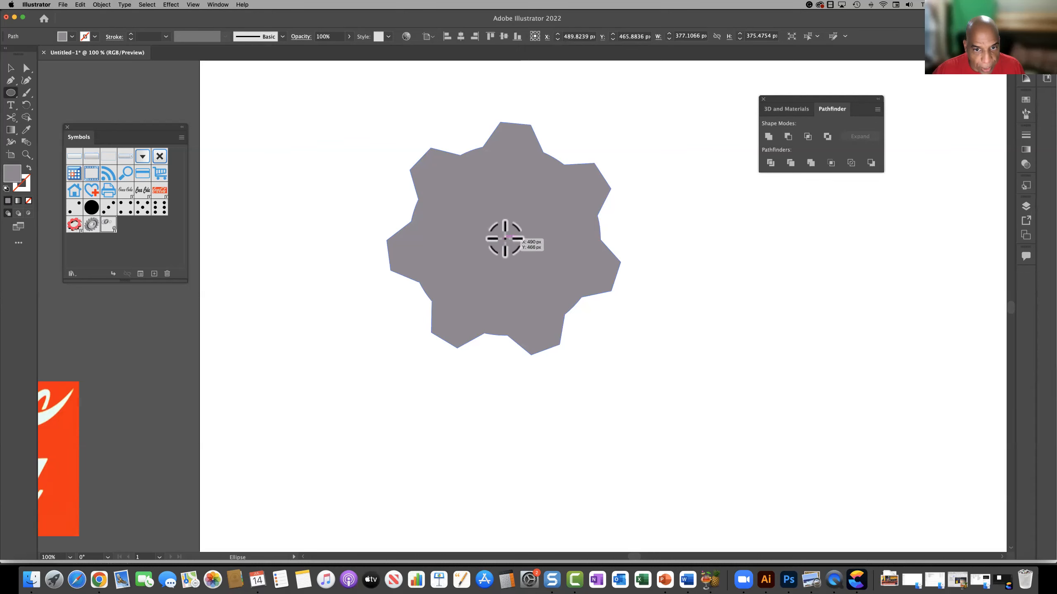
{"action": "left_click_drag", "start_coordinate": [504, 238], "coordinate": [540, 309]}
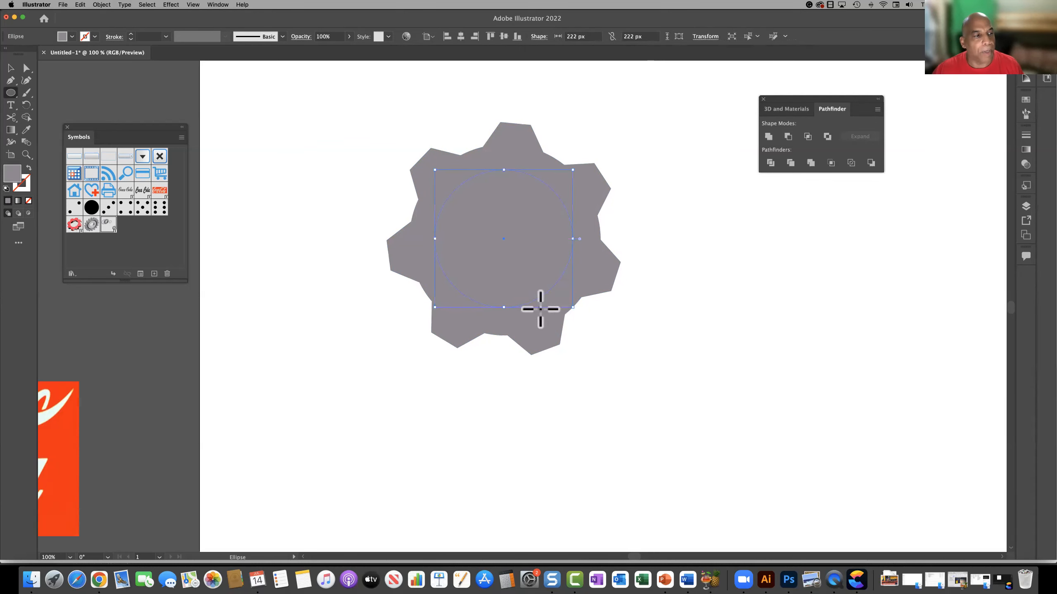
{"action": "double_click", "coordinate": [12, 175]}
{"action": "left_click", "coordinate": [496, 239]}
{"action": "left_click", "coordinate": [634, 224]}
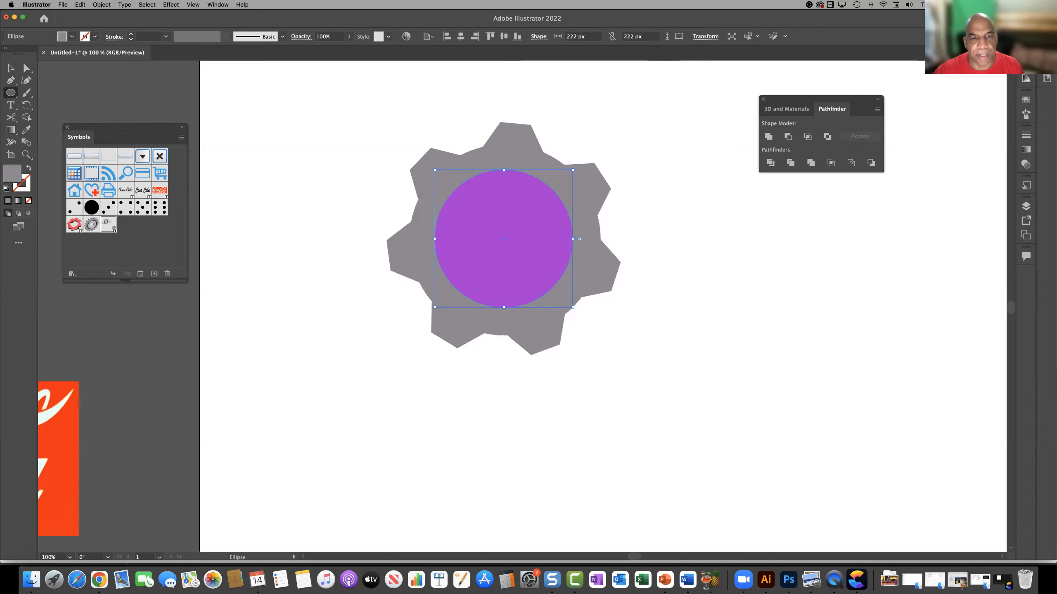
Subtract the purple circle from the gear shape to cut a round hole through its centre.
{"action": "left_click", "coordinate": [11, 67]}
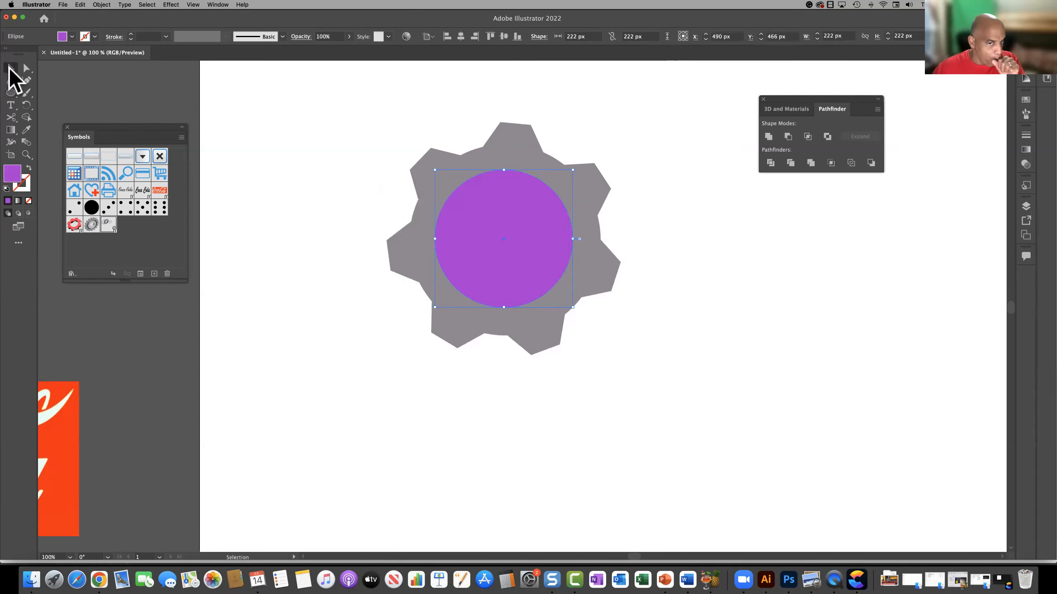
{"action": "left_click_drag", "start_coordinate": [367, 94], "coordinate": [678, 385]}
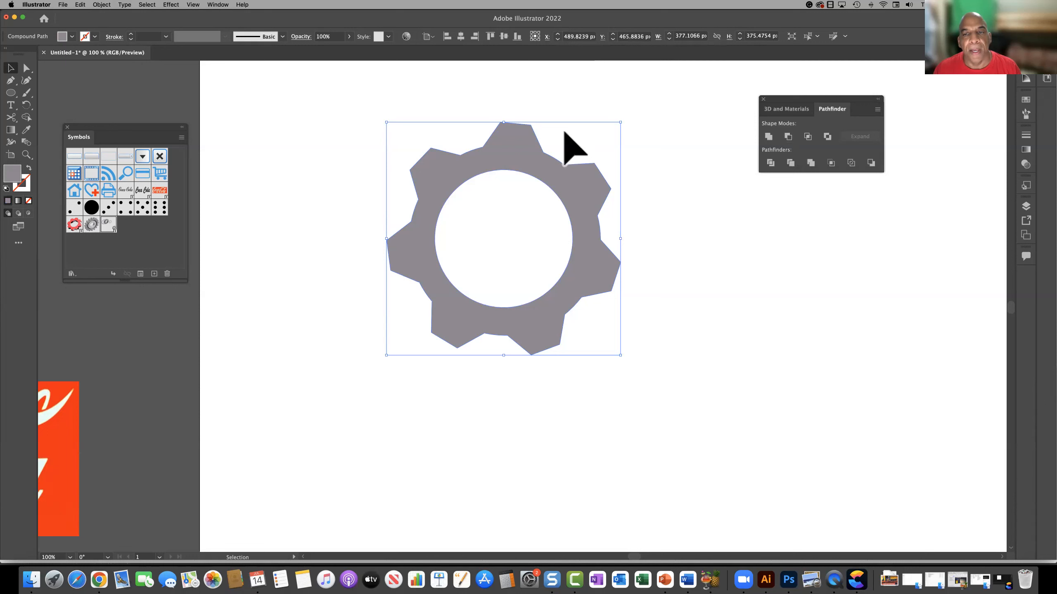
Extrude the gear 50 px deep with the Off-Axis Front rotation and move it over the artboard's lower-left edge.
{"action": "left_click", "coordinate": [788, 110]}
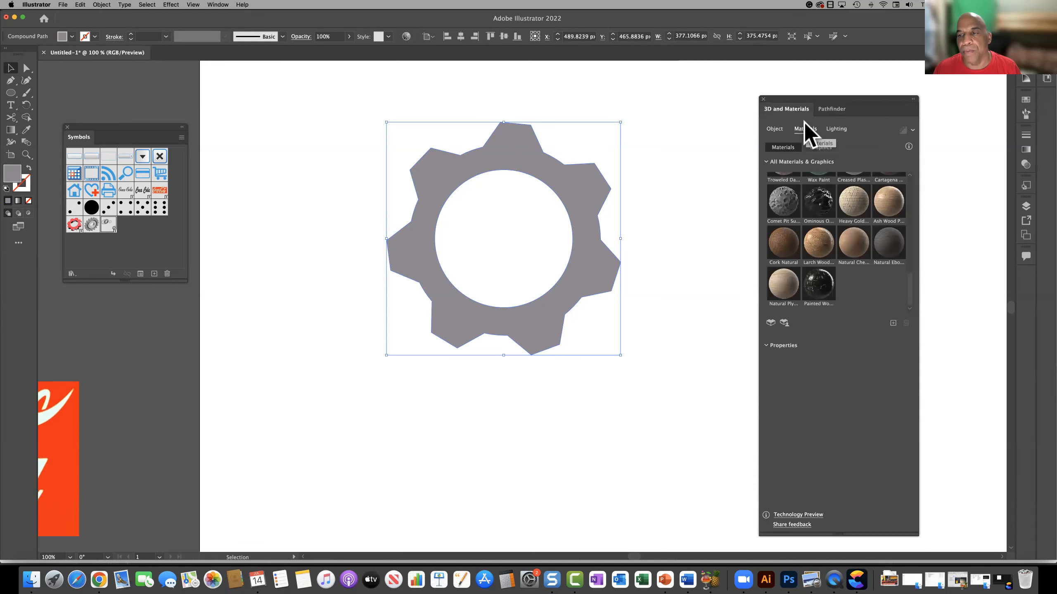
{"action": "left_click", "coordinate": [774, 130]}
{"action": "left_click", "coordinate": [804, 168]}
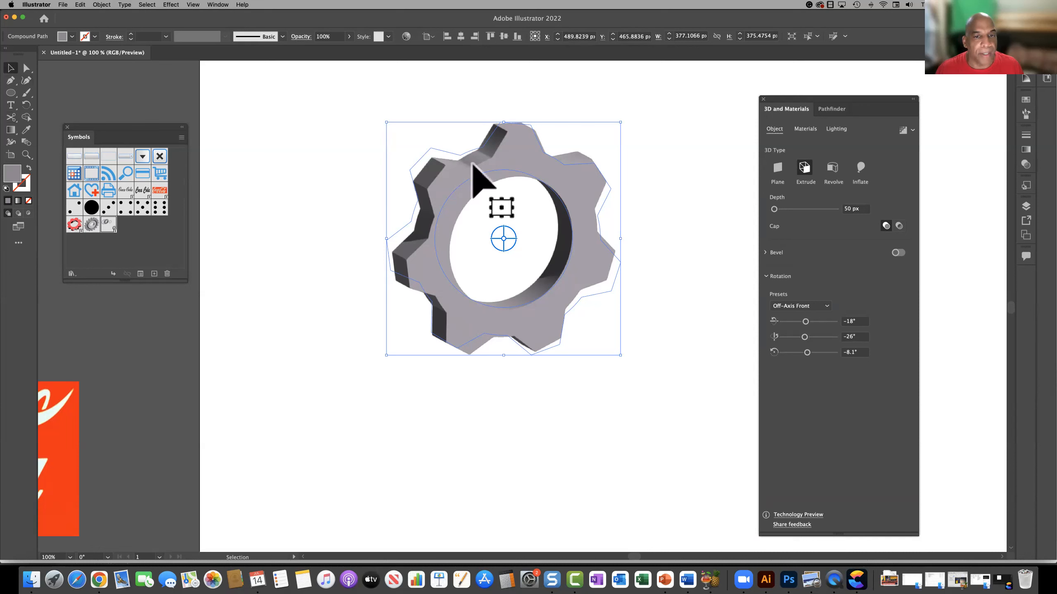
{"action": "left_click_drag", "start_coordinate": [472, 188], "coordinate": [142, 418]}
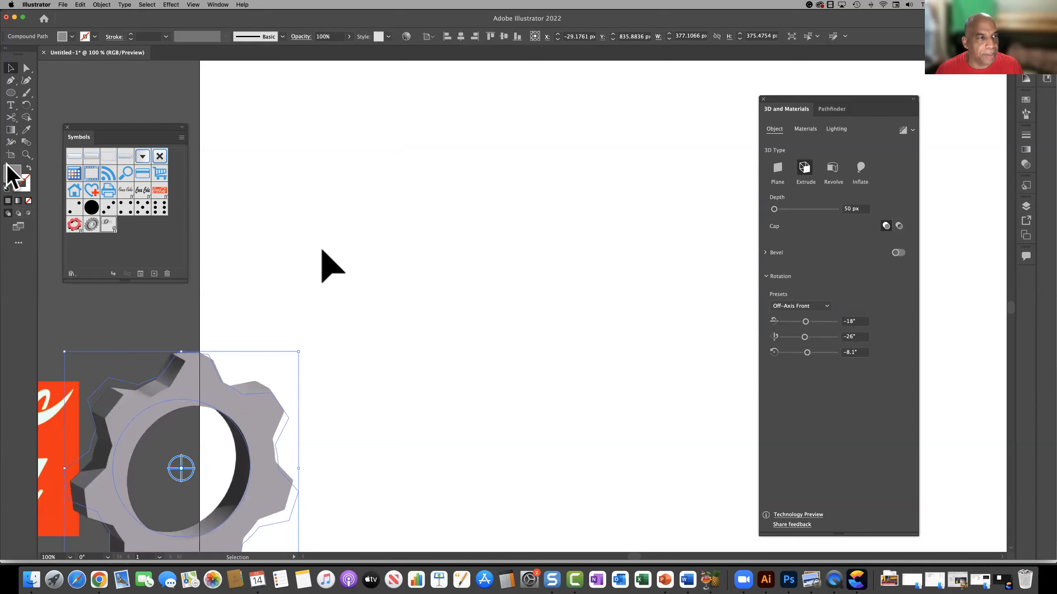
Draw a square of about 131 px with the Rectangle tool in the empty upper part of the artboard.
{"action": "left_click", "coordinate": [10, 93]}
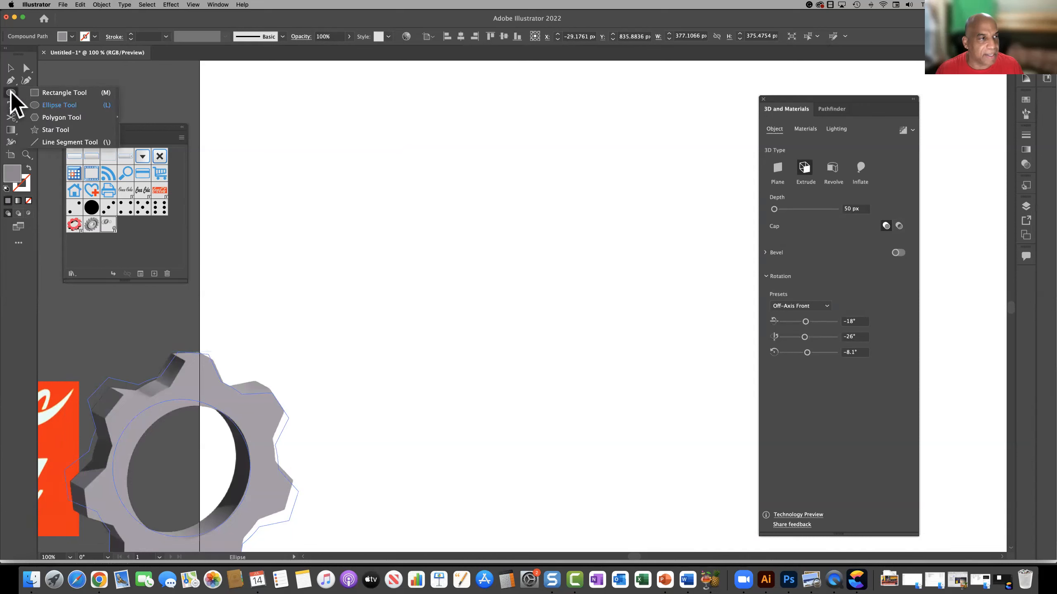
{"action": "left_click", "coordinate": [50, 92]}
{"action": "left_click_drag", "start_coordinate": [404, 181], "coordinate": [486, 264]}
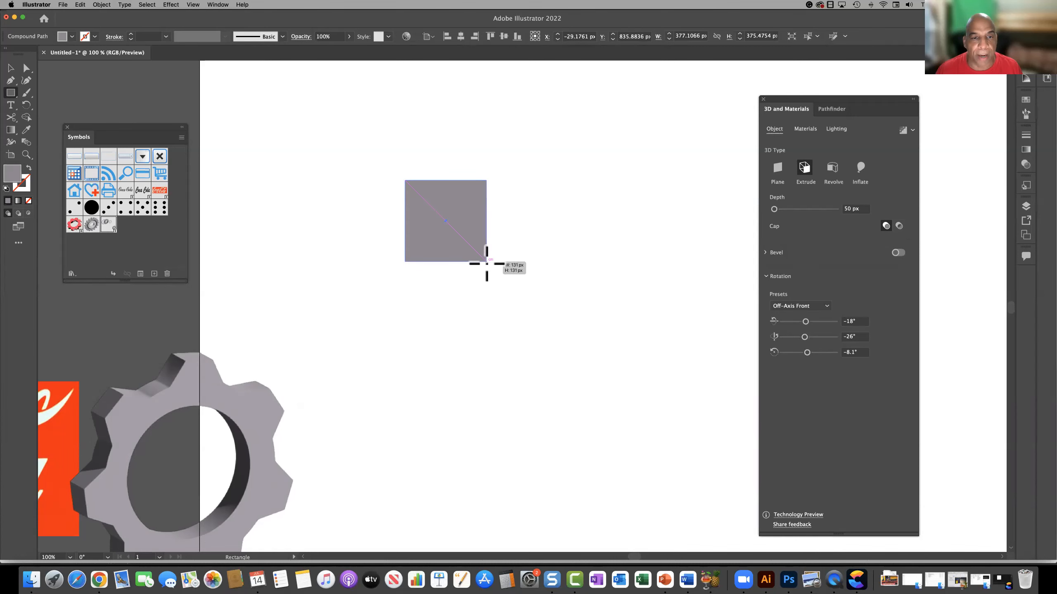
{"action": "left_click_drag", "start_coordinate": [486, 263], "coordinate": [486, 264]}
Fill the square with very light grey and extrude it to a depth of about 138 px.
{"action": "double_click", "coordinate": [13, 174]}
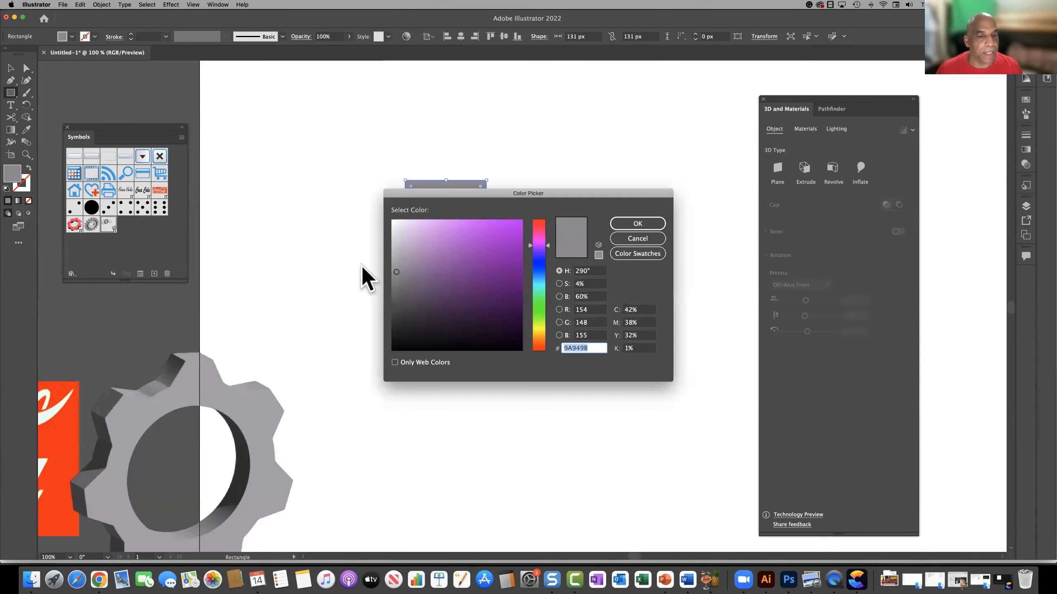
{"action": "left_click_drag", "start_coordinate": [391, 242], "coordinate": [391, 227]}
{"action": "left_click", "coordinate": [637, 224]}
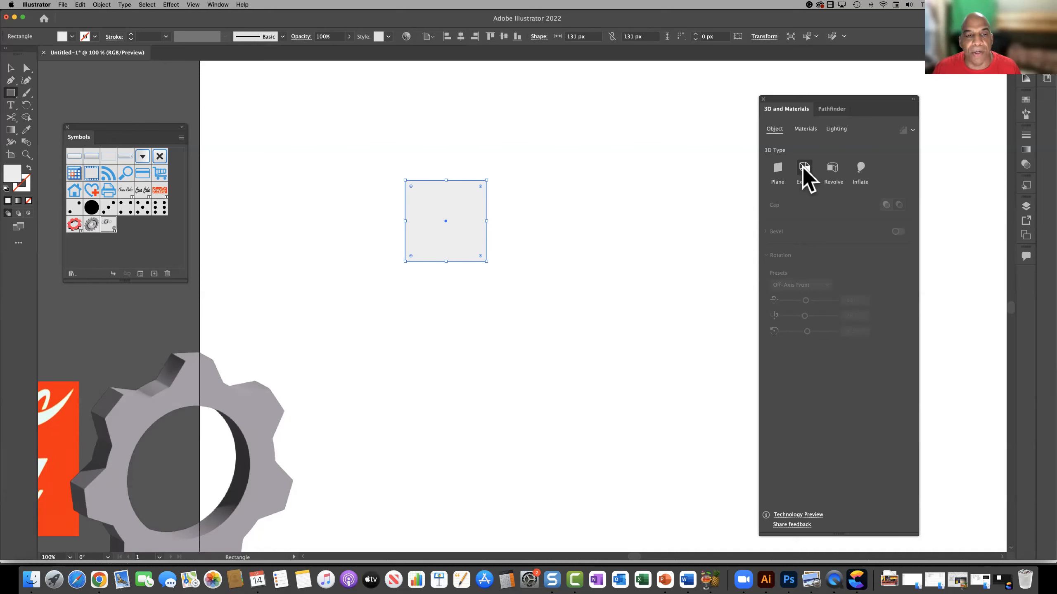
{"action": "left_click", "coordinate": [803, 168]}
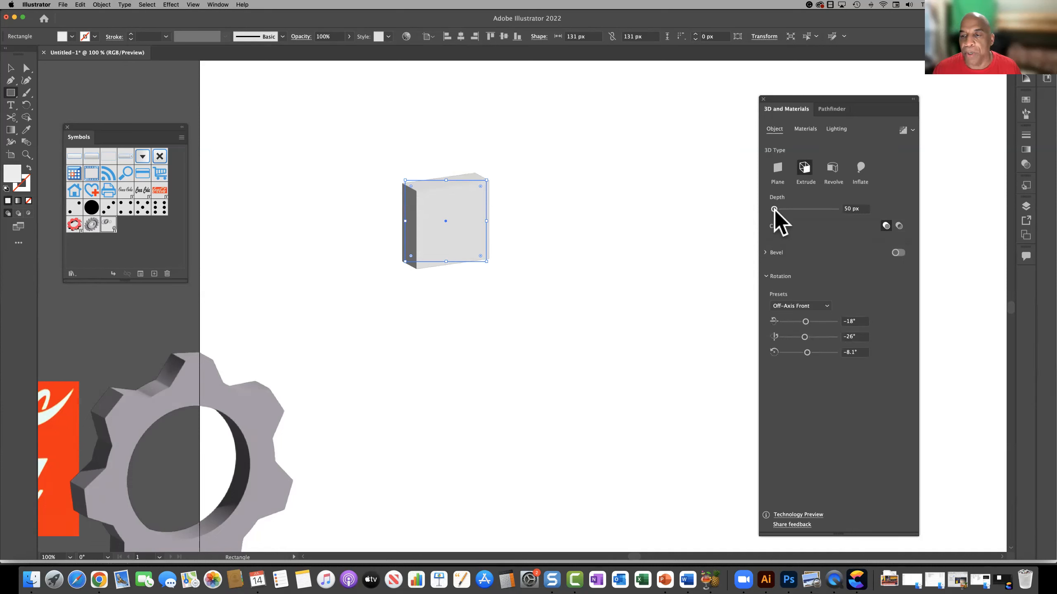
{"action": "left_click_drag", "start_coordinate": [776, 211], "coordinate": [777, 210]}
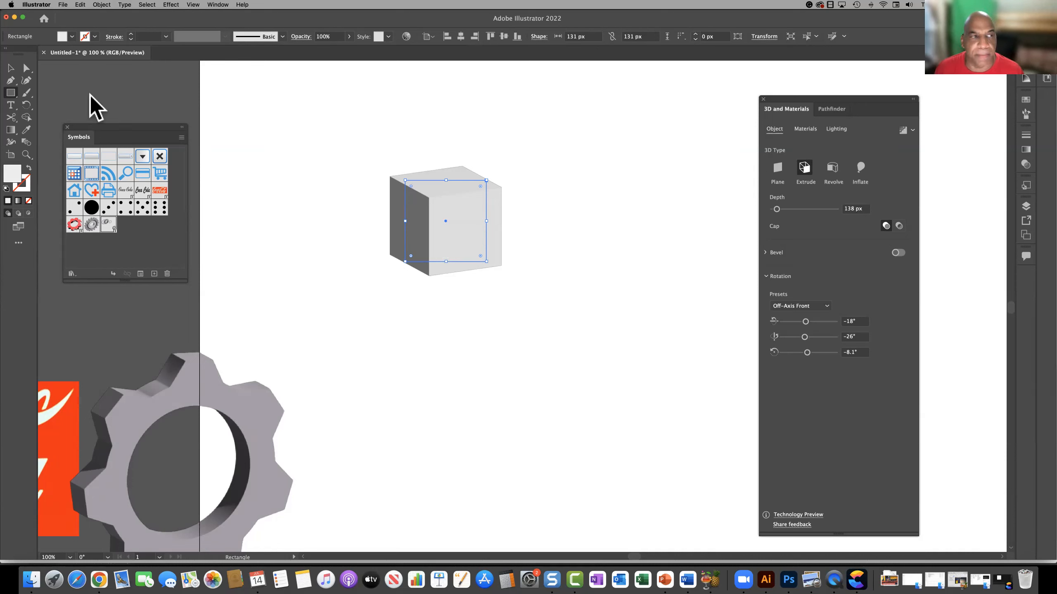
Create a rectangle exactly 150 px wide and 150 px high to the right of the extruded cube.
{"action": "left_click", "coordinate": [13, 94]}
{"action": "left_click", "coordinate": [585, 157]}
{"action": "type", "text": "15"}
{"action": "type", "text": "8"}
{"action": "key", "text": "BackSpace"}
{"action": "type", "text": "0"}
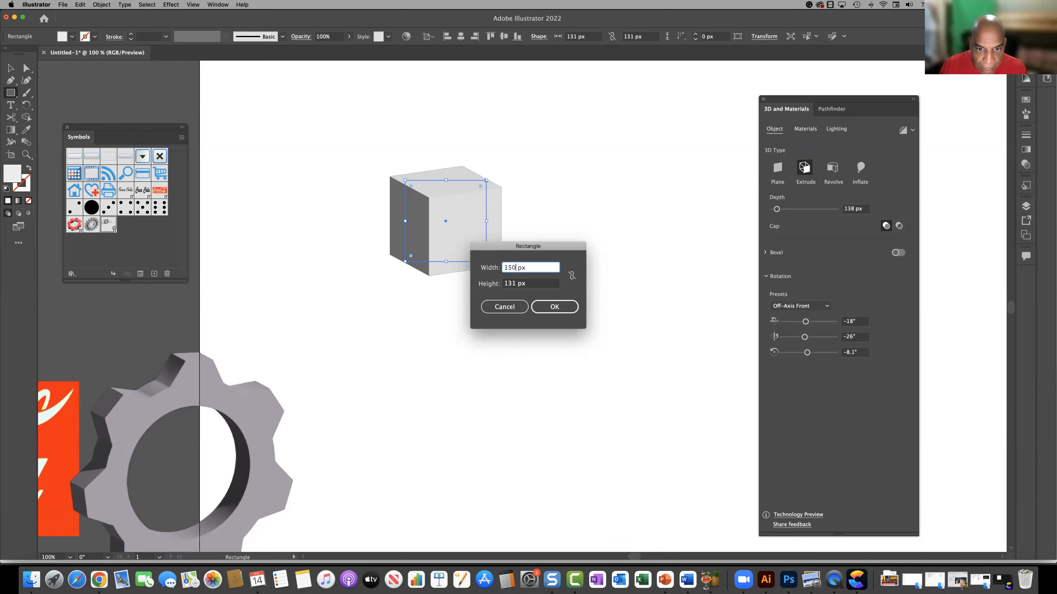
{"action": "double_click", "coordinate": [510, 285]}
{"action": "type", "text": "150"}
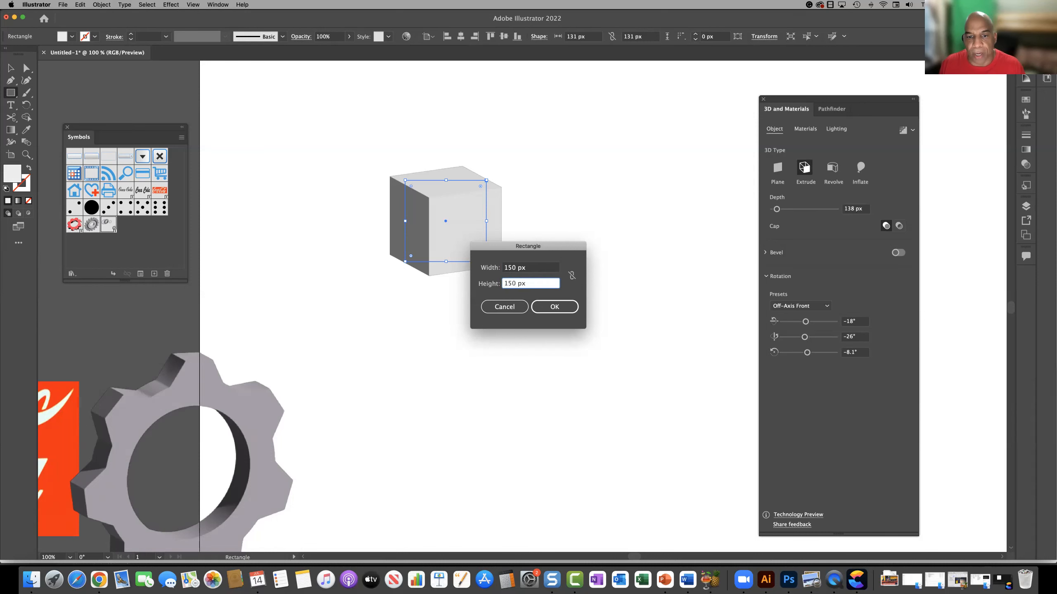
{"action": "left_click", "coordinate": [558, 307]}
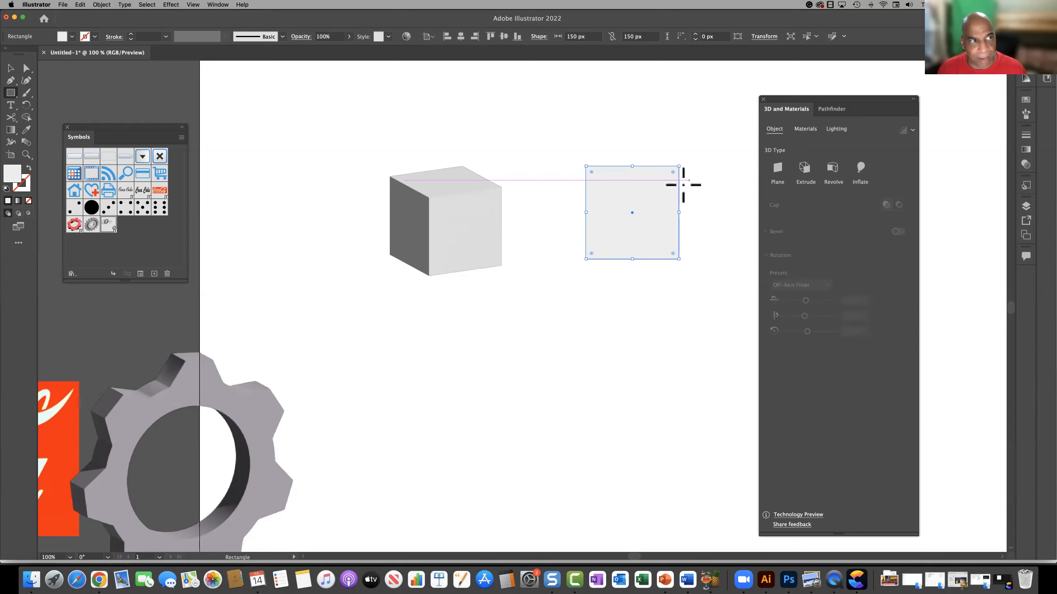
Extrude the 150 px square to a depth of 150 px so it forms a true cube.
{"action": "left_click", "coordinate": [11, 68]}
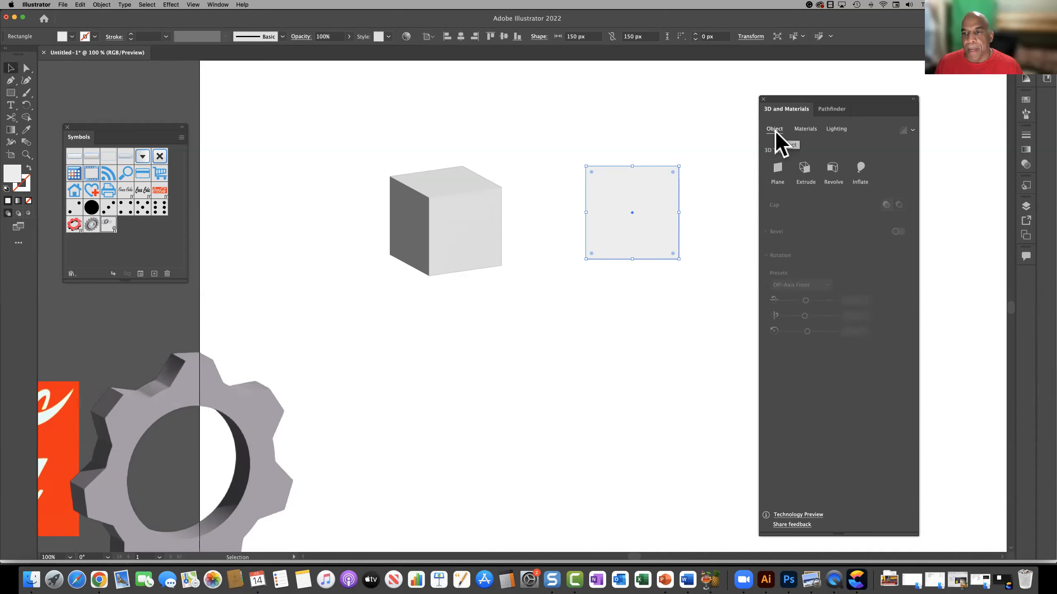
{"action": "left_click", "coordinate": [804, 167]}
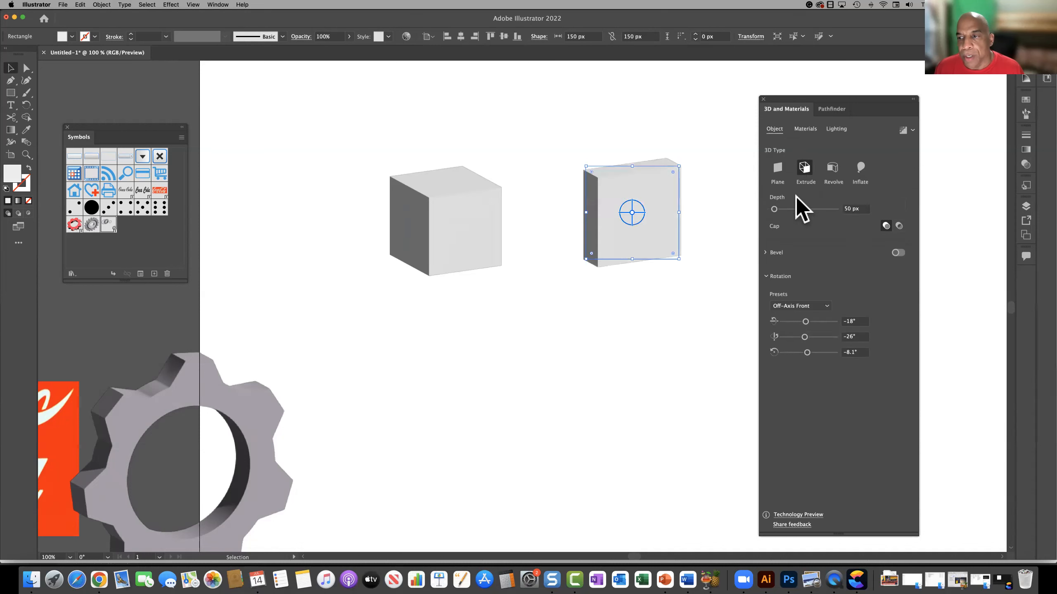
{"action": "left_click_drag", "start_coordinate": [774, 208], "coordinate": [777, 209]}
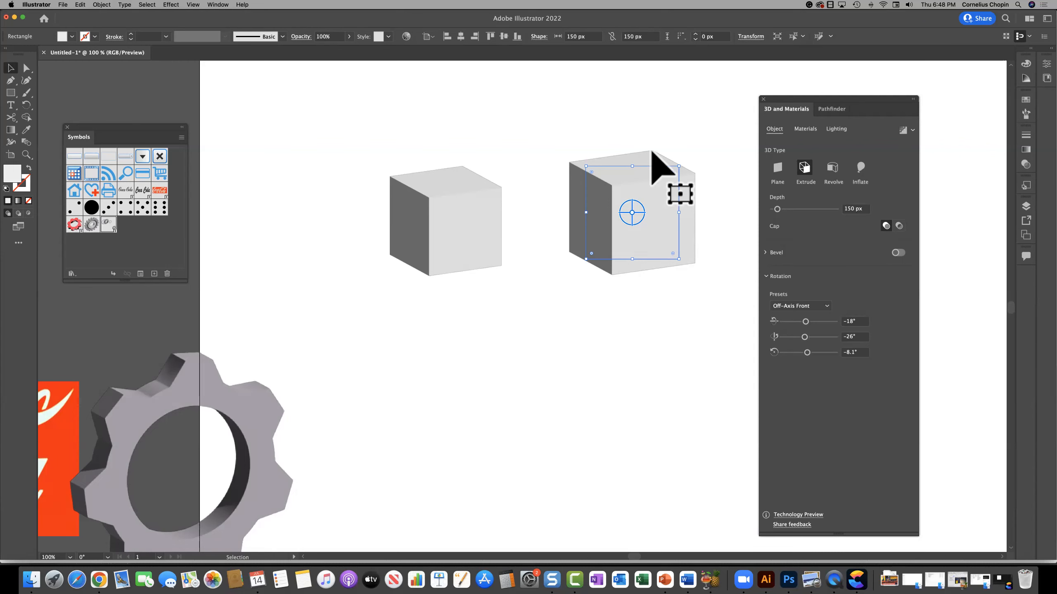
Draw a square of about 113 px with the Rectangle tool, up and to the left of the smaller cube.
{"action": "left_click", "coordinate": [13, 94]}
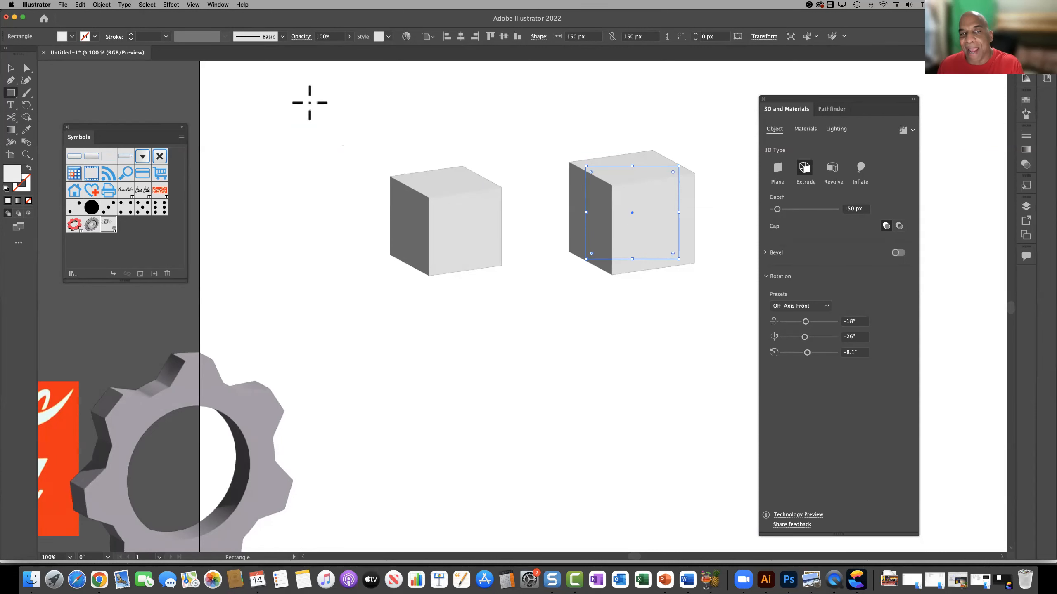
{"action": "left_click_drag", "start_coordinate": [302, 99], "coordinate": [373, 168]}
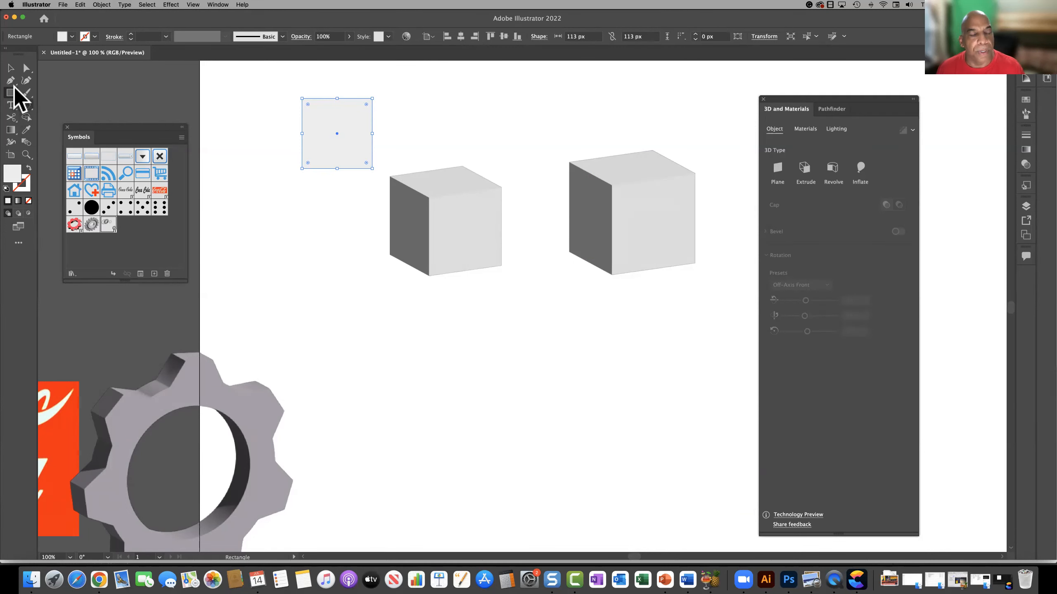
{"action": "left_click", "coordinate": [484, 321]}
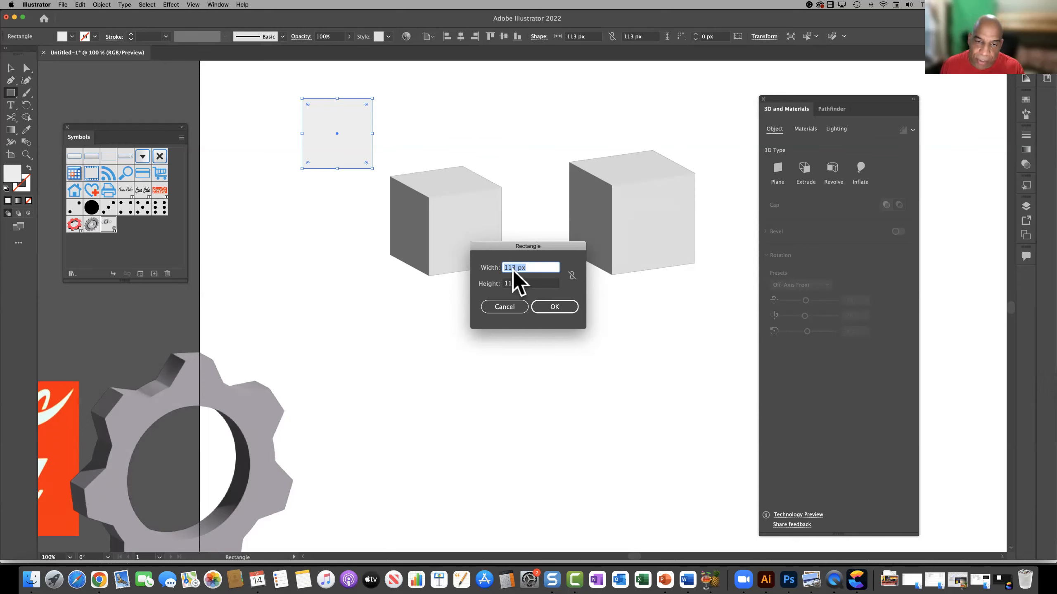
{"action": "left_click", "coordinate": [502, 308]}
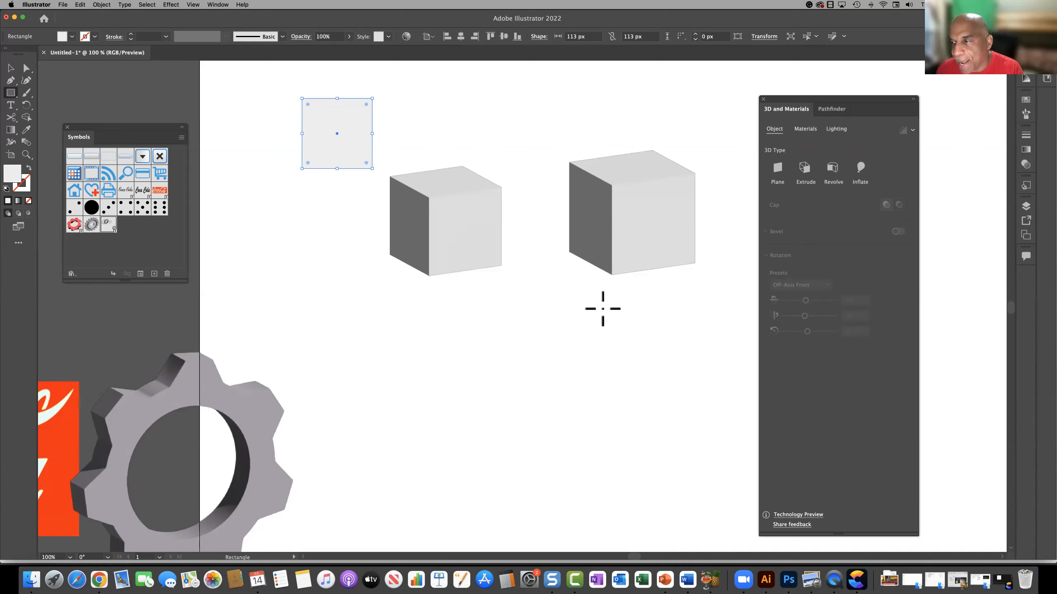
Draw a 200 px by 200 px square with the Rectangle tool in the empty area below the two cubes.
{"action": "mouse_move", "coordinate": [492, 323]}
{"action": "left_mouse_down"}
{"action": "mouse_move", "coordinate": [601, 407]}
{"action": "mouse_move", "coordinate": [607, 382]}
{"action": "left_mouse_up"}
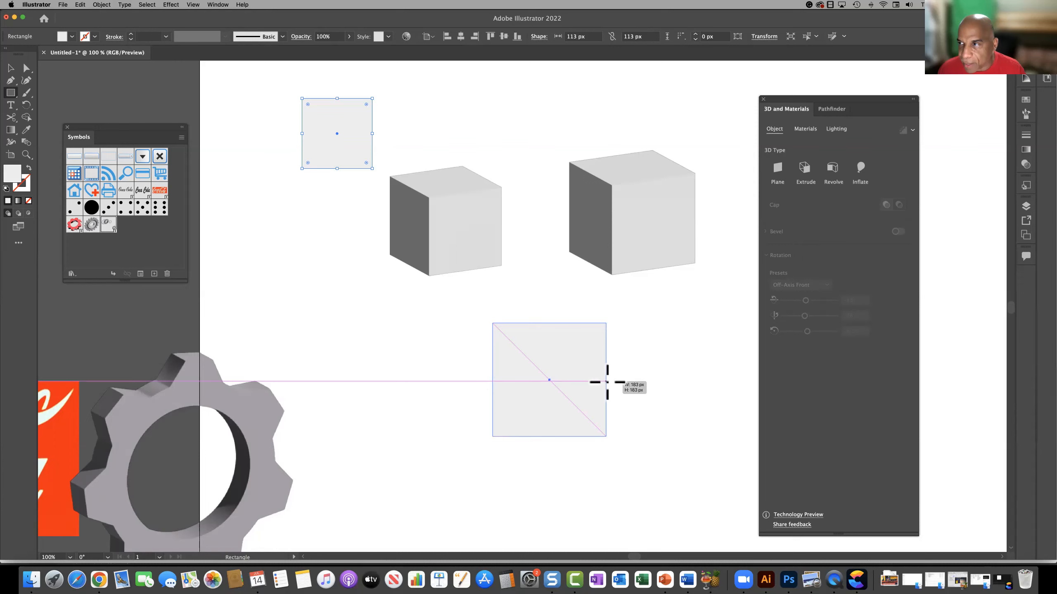
{"action": "mouse_move", "coordinate": [607, 382]}
{"action": "left_mouse_down"}
{"action": "mouse_move", "coordinate": [605, 400]}
{"action": "mouse_move", "coordinate": [617, 397]}
{"action": "left_mouse_up"}
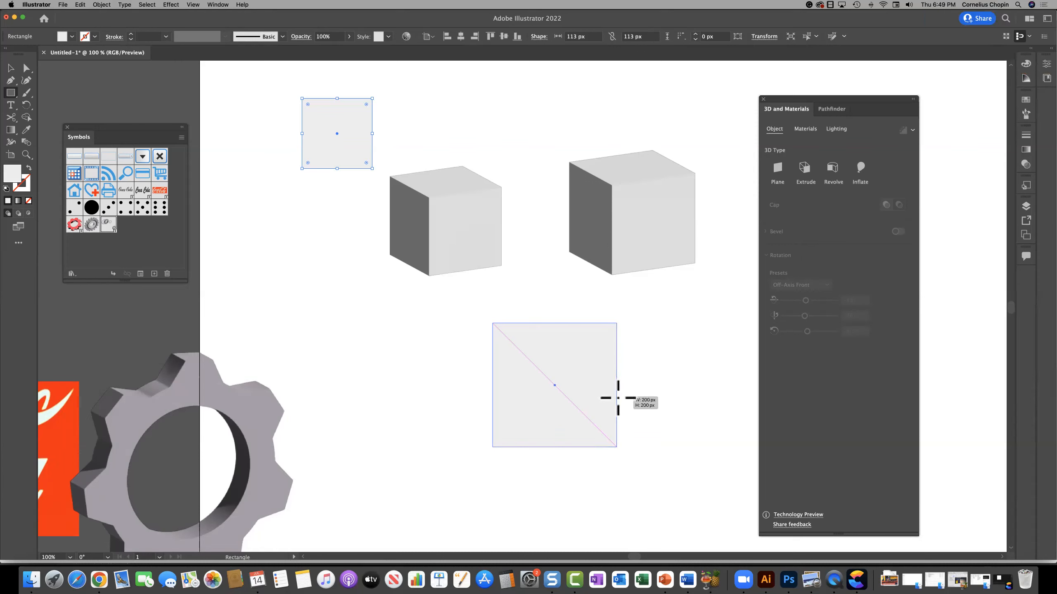
{"action": "left_click_drag", "start_coordinate": [617, 398], "coordinate": [618, 398]}
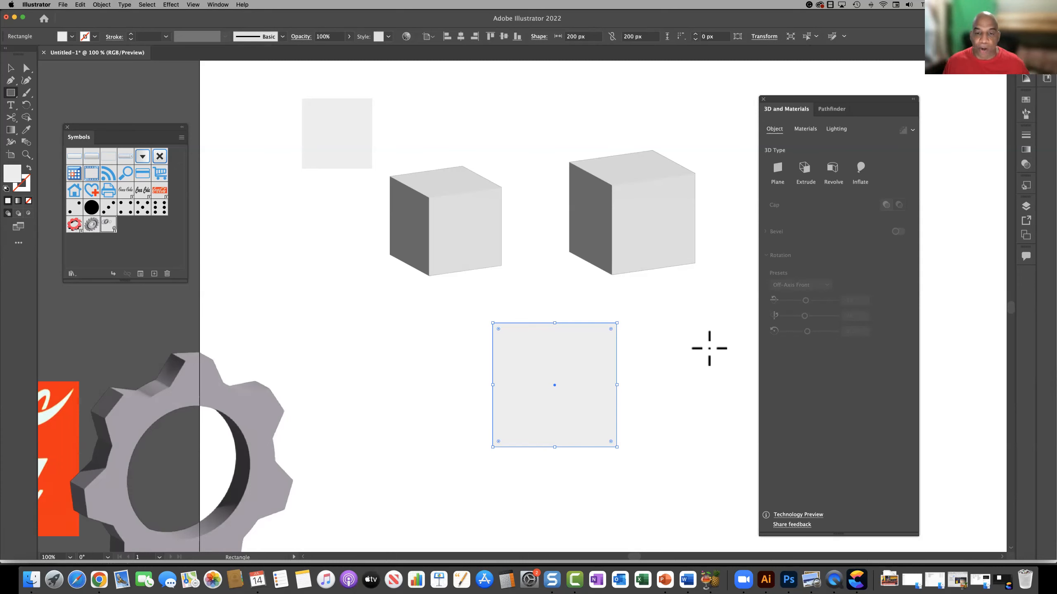
Round the corners of the 200 px square to a radius of about 46 px and change them to inverted round corners.
{"action": "left_click", "coordinate": [10, 67]}
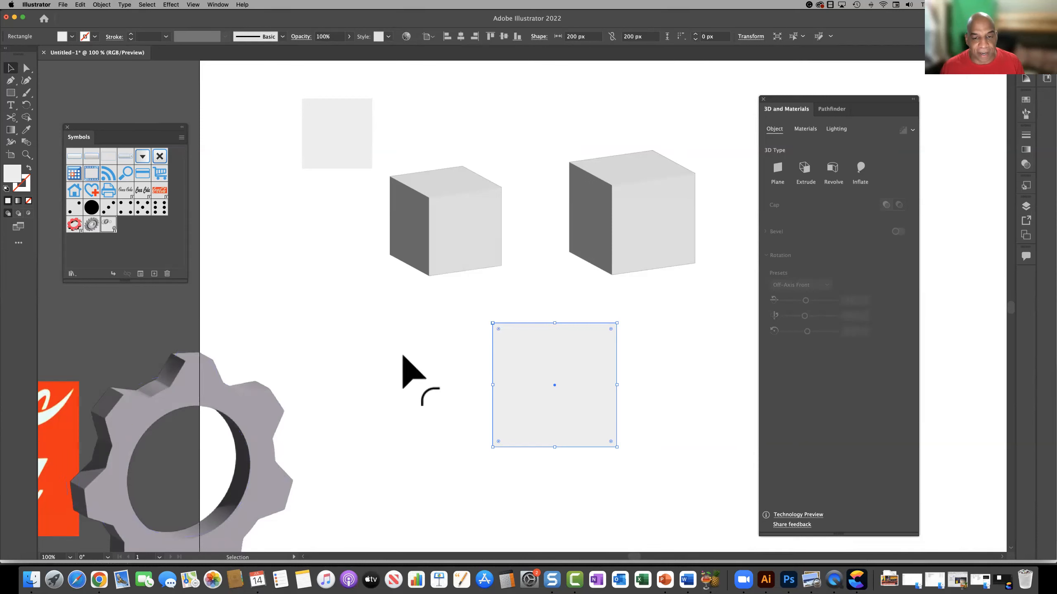
{"action": "mouse_move", "coordinate": [498, 329]}
{"action": "left_mouse_down"}
{"action": "mouse_move", "coordinate": [573, 396]}
{"action": "mouse_move", "coordinate": [498, 349]}
{"action": "mouse_move", "coordinate": [538, 378]}
{"action": "mouse_move", "coordinate": [502, 337]}
{"action": "left_mouse_up"}
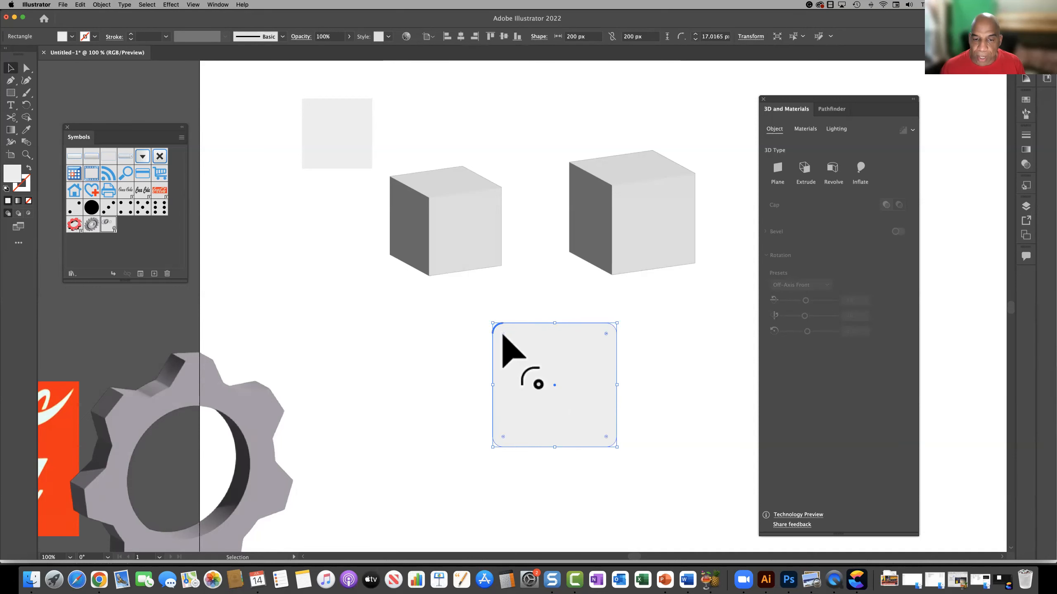
{"action": "left_click", "coordinate": [503, 333]}
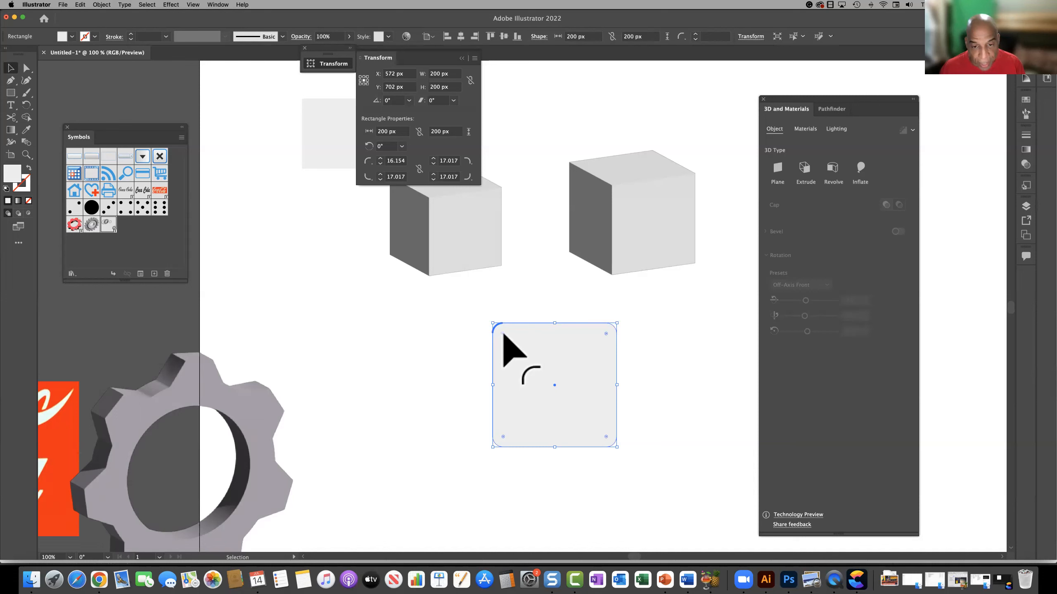
{"action": "left_click_drag", "start_coordinate": [503, 333], "coordinate": [520, 351]}
{"action": "left_click", "coordinate": [505, 336], "text": "alt"}
{"action": "left_click", "coordinate": [505, 336], "text": "alt"}
{"action": "left_click", "coordinate": [505, 336], "text": "alt"}
{"action": "left_click", "coordinate": [506, 336], "text": "alt"}
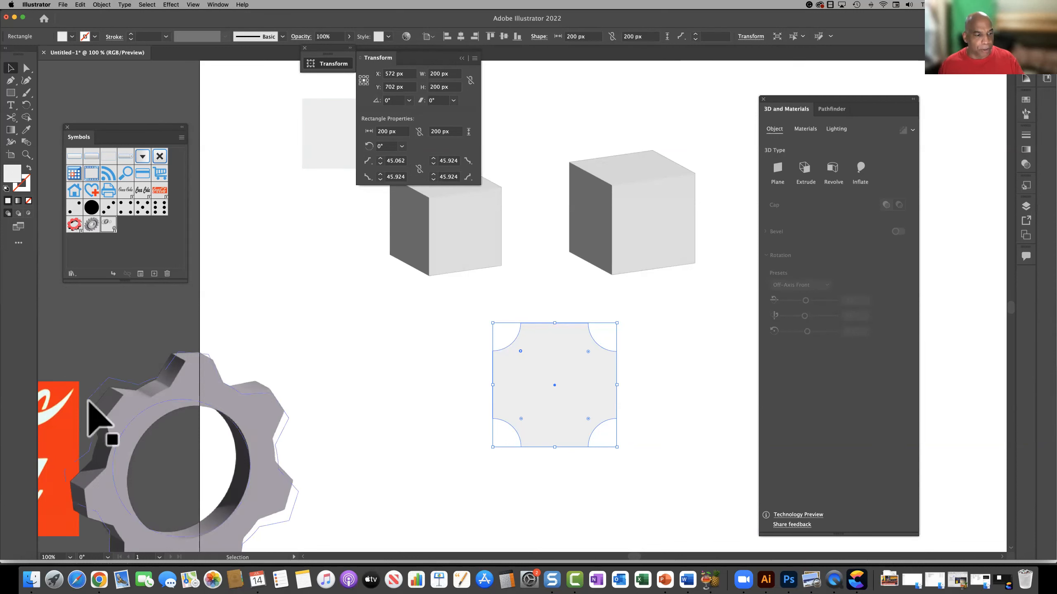
Move the Coca-Cola logo to the right behind the gear, and delete both flat squares.
{"action": "left_click_drag", "start_coordinate": [74, 435], "coordinate": [272, 405]}
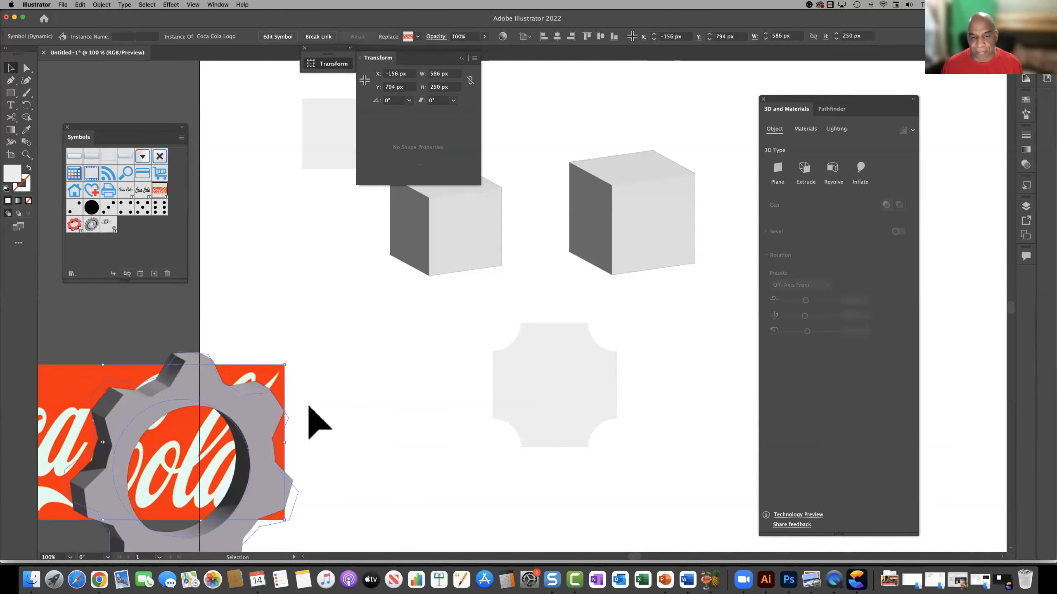
{"action": "left_click", "coordinate": [537, 389]}
{"action": "key", "text": "Delete"}
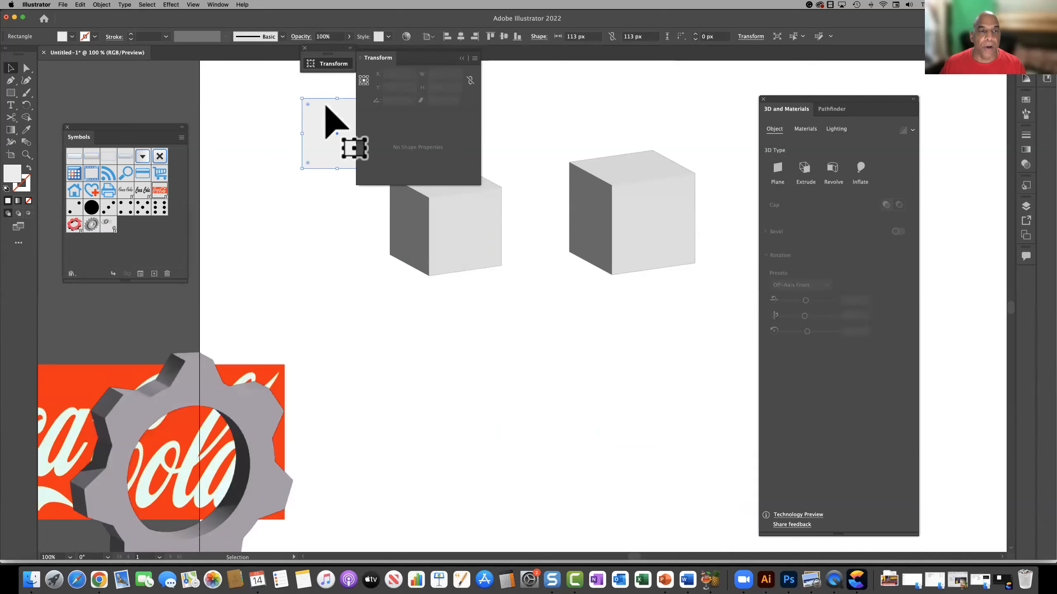
{"action": "left_click", "coordinate": [325, 121]}
{"action": "key", "text": "Delete"}
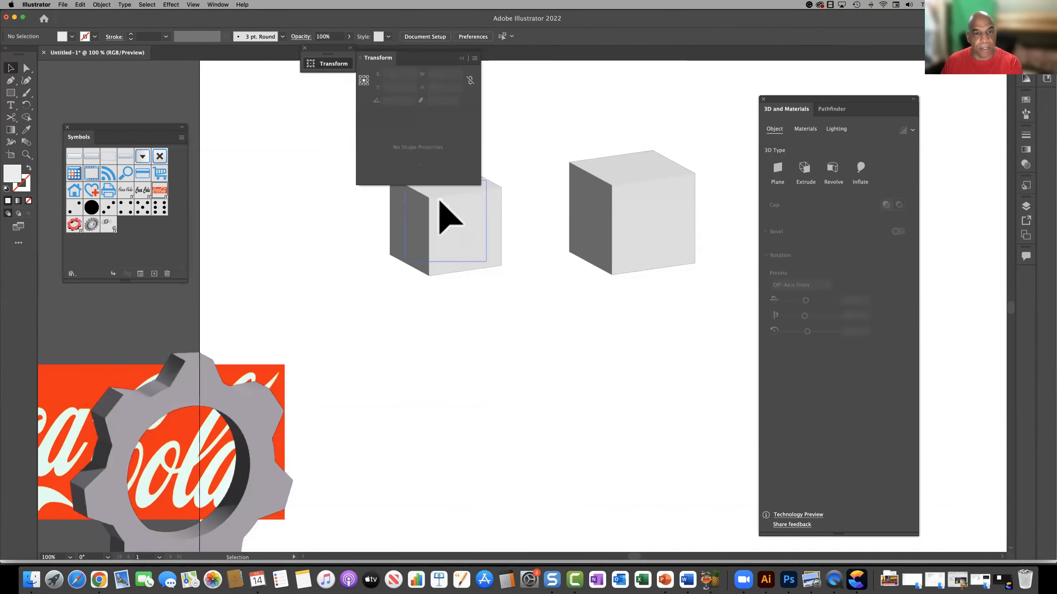
Delete the smaller cube and move the 150 px cube left into the space it occupied.
{"action": "left_click", "coordinate": [372, 59]}
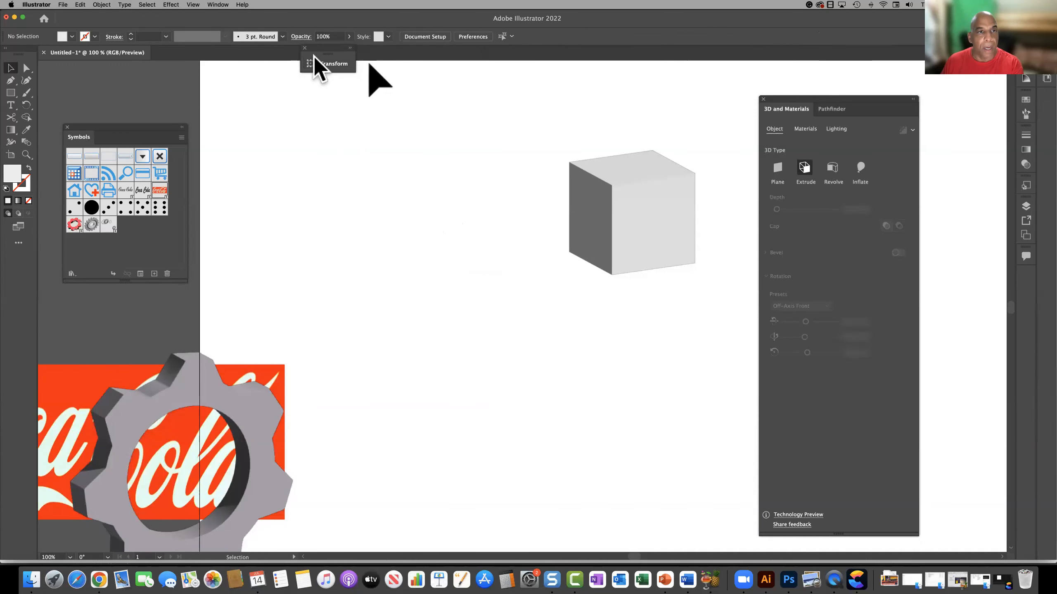
{"action": "left_click_drag", "start_coordinate": [679, 236], "coordinate": [420, 221]}
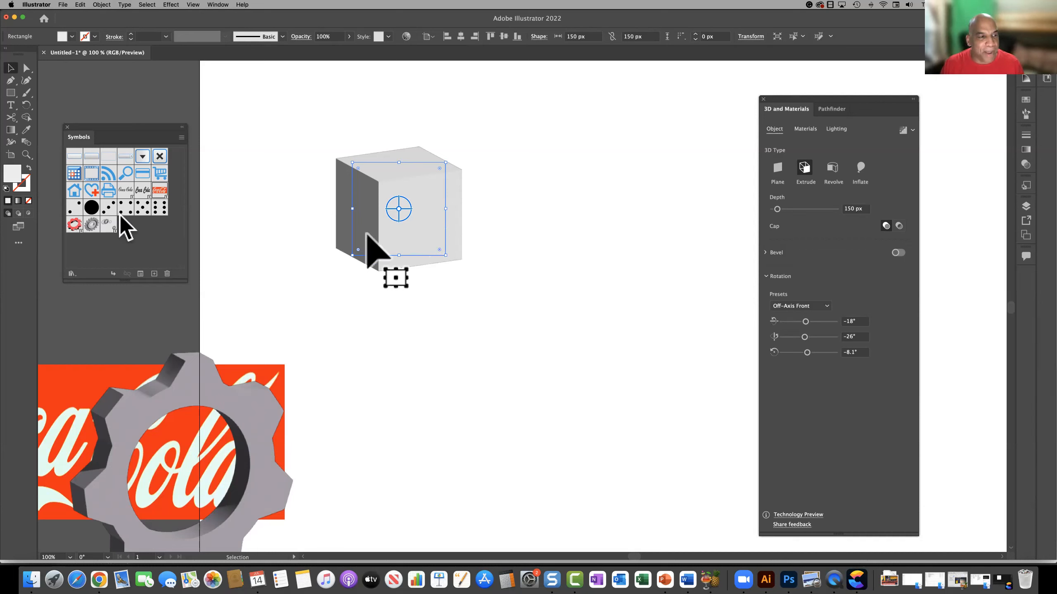
{"action": "left_click_drag", "start_coordinate": [141, 208], "coordinate": [360, 188]}
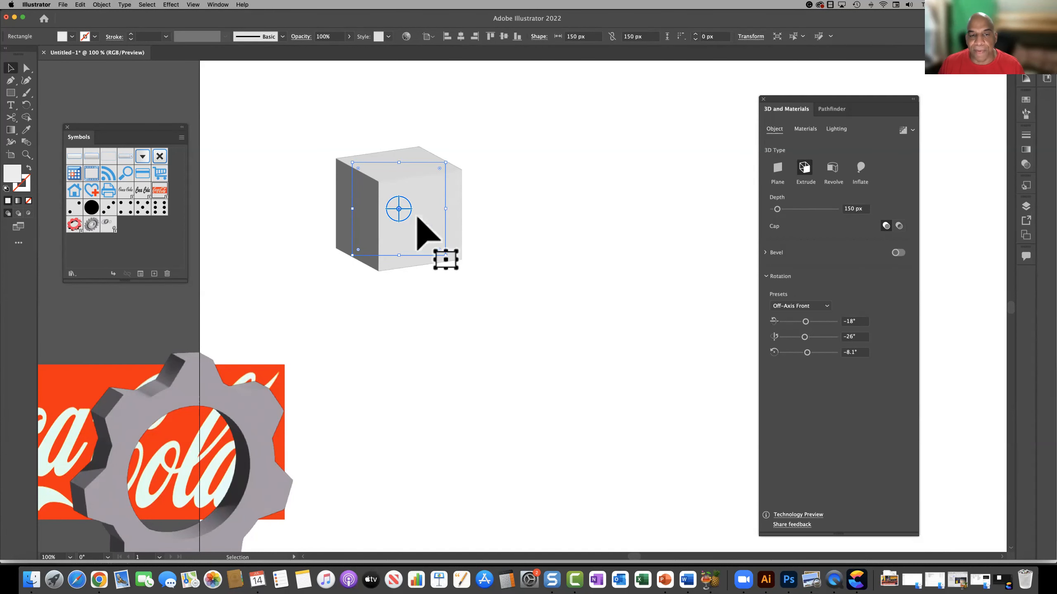
Show the graphics available as materials for the cube and look through them down to the dice maps and gears.
{"action": "left_click", "coordinate": [803, 129]}
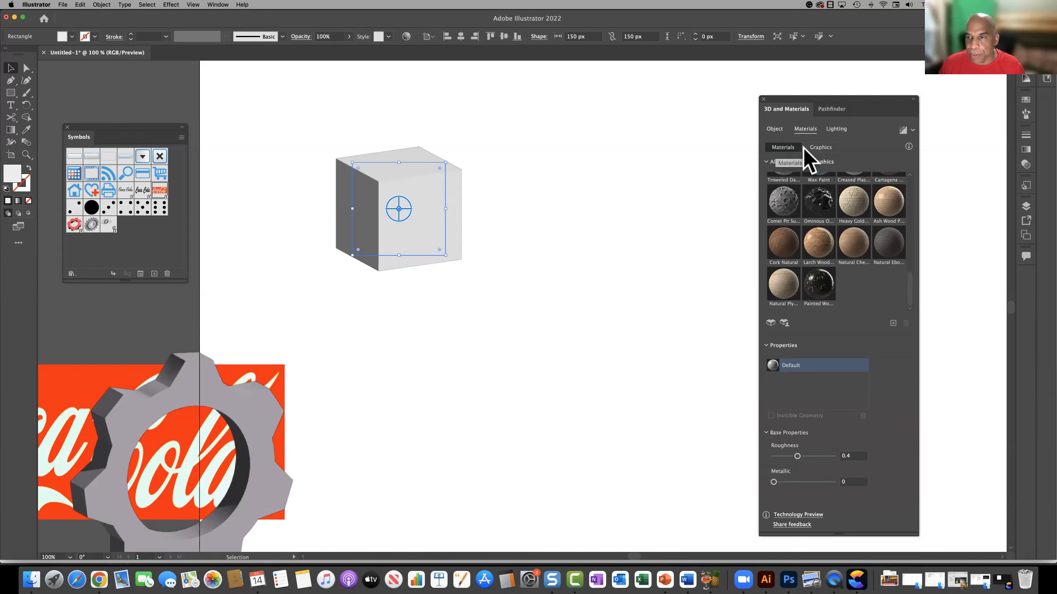
{"action": "left_click", "coordinate": [818, 148]}
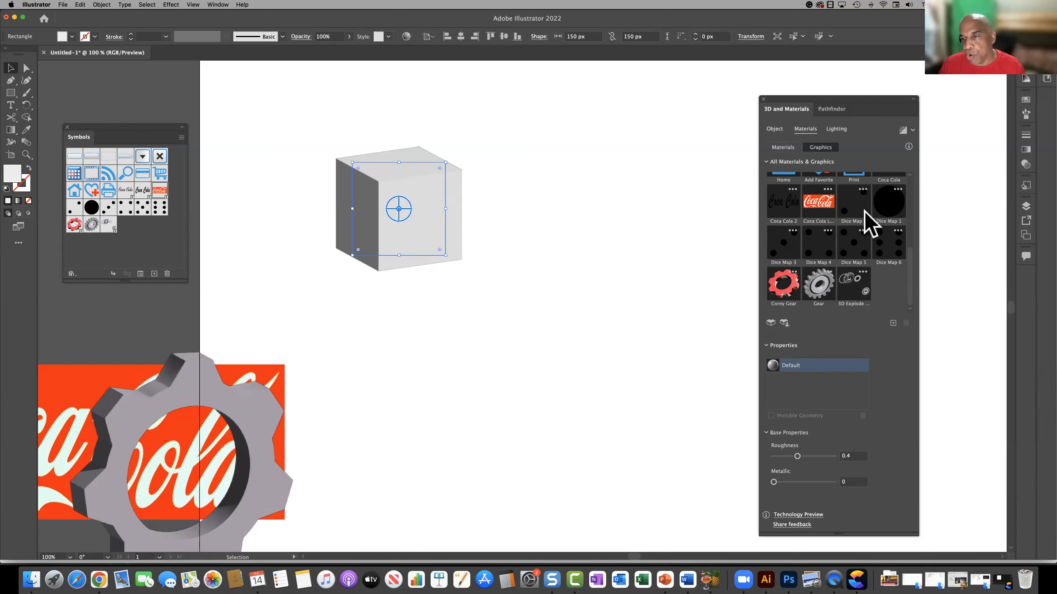
{"action": "scroll", "coordinate": [823, 245], "scroll_direction": "up", "scroll_amount": 10}
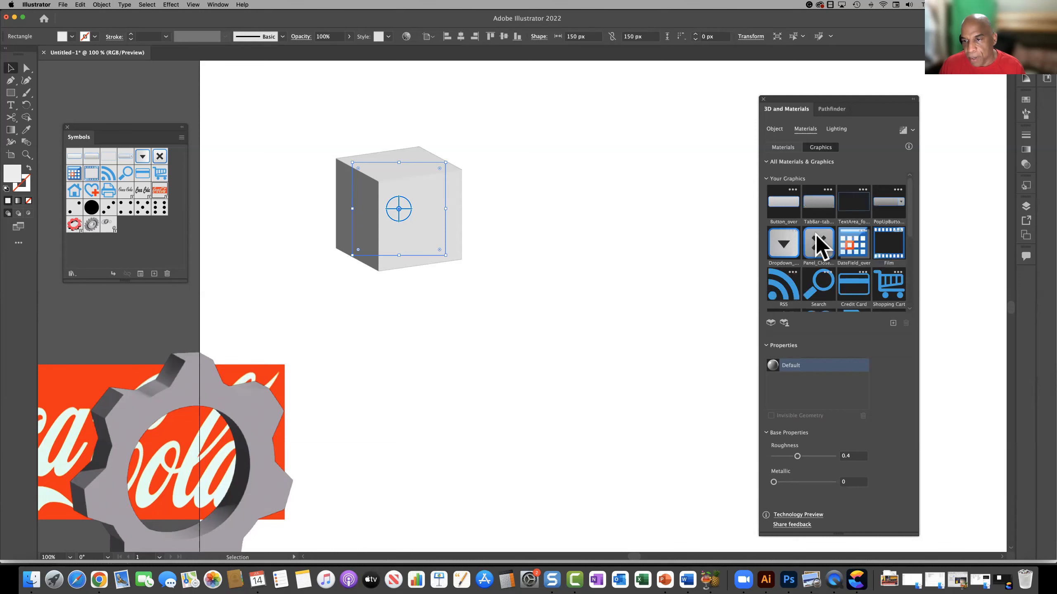
{"action": "scroll", "coordinate": [821, 245], "scroll_direction": "down", "scroll_amount": 10}
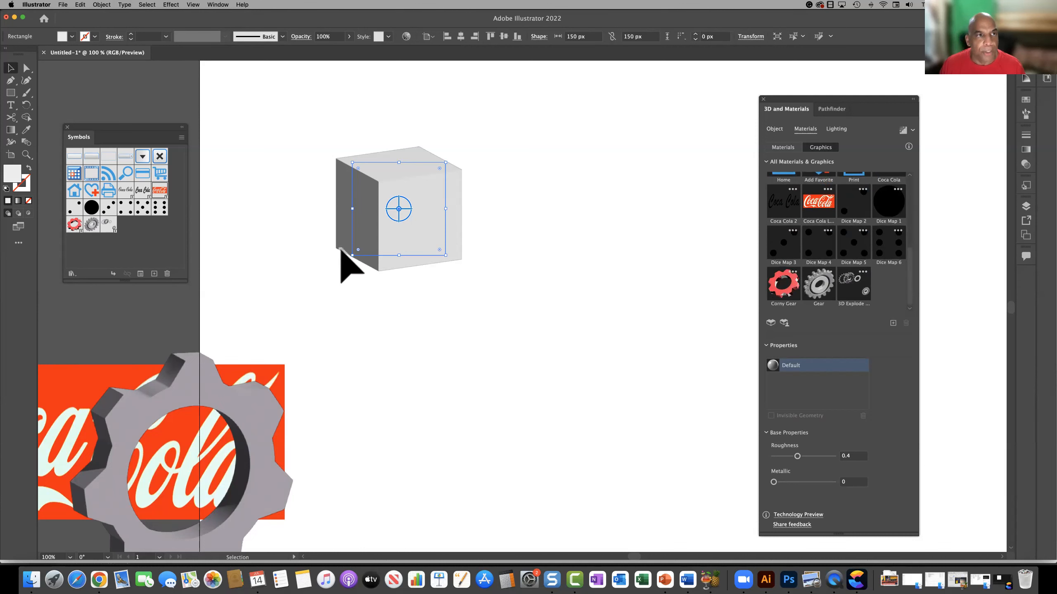
Hide and reopen the Symbols panel, and place it beside the 3D and Materials panel.
{"action": "left_click", "coordinate": [213, 6]}
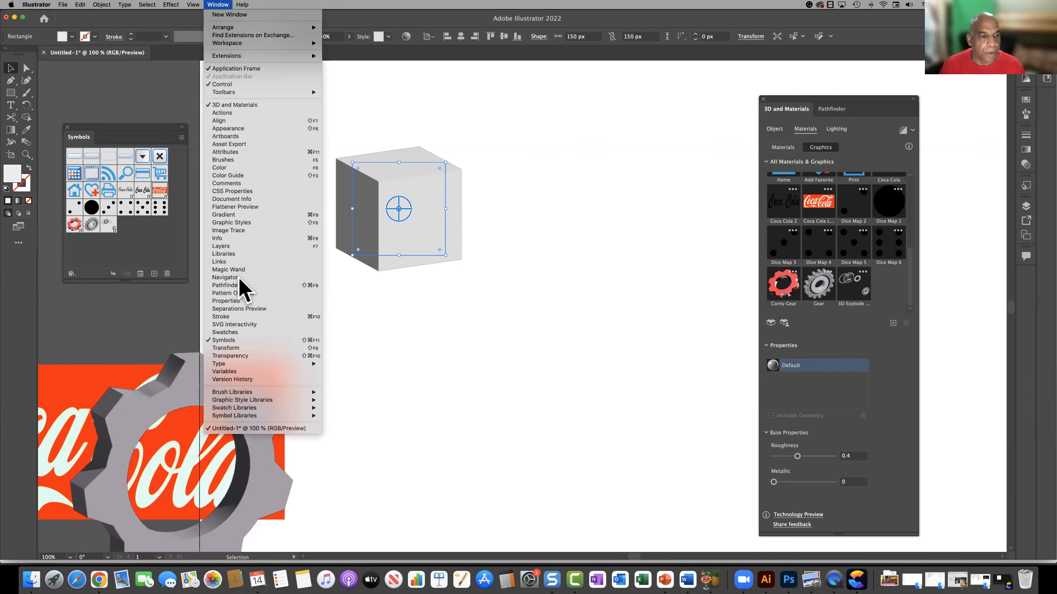
{"action": "left_click", "coordinate": [240, 339]}
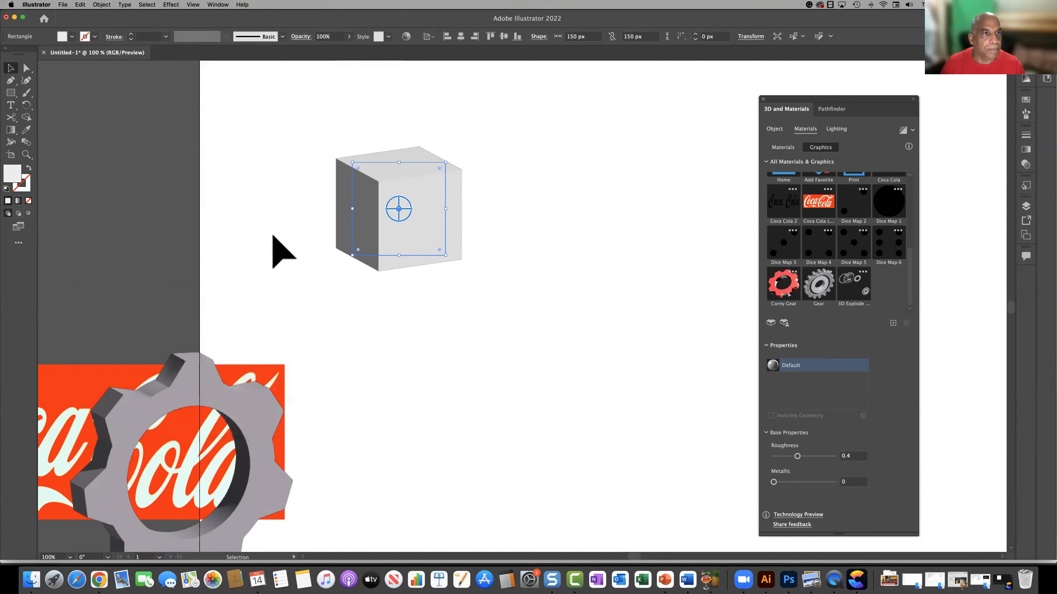
{"action": "left_click", "coordinate": [215, 4]}
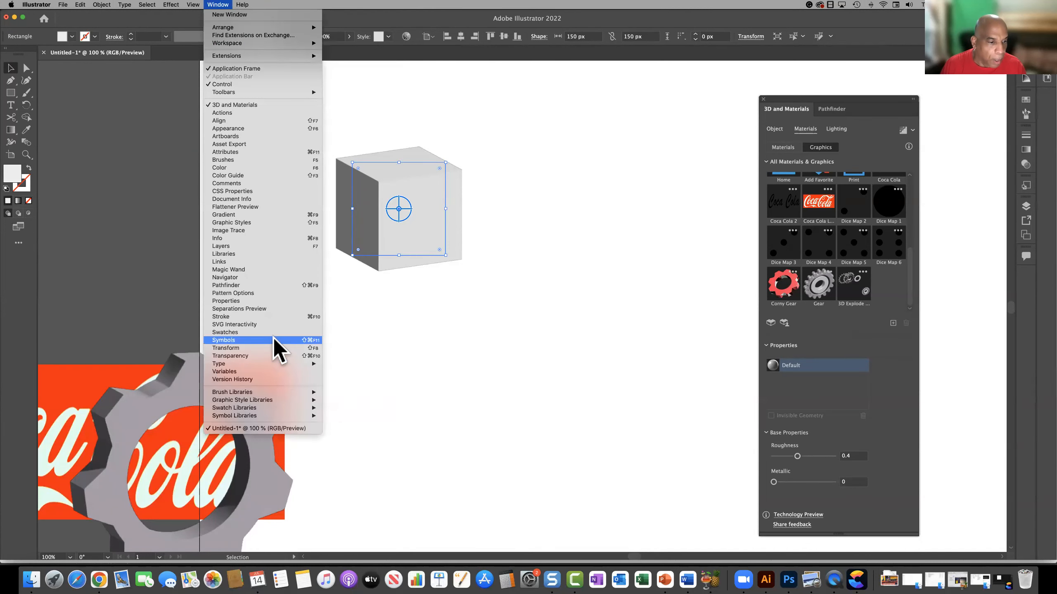
{"action": "left_click", "coordinate": [266, 340]}
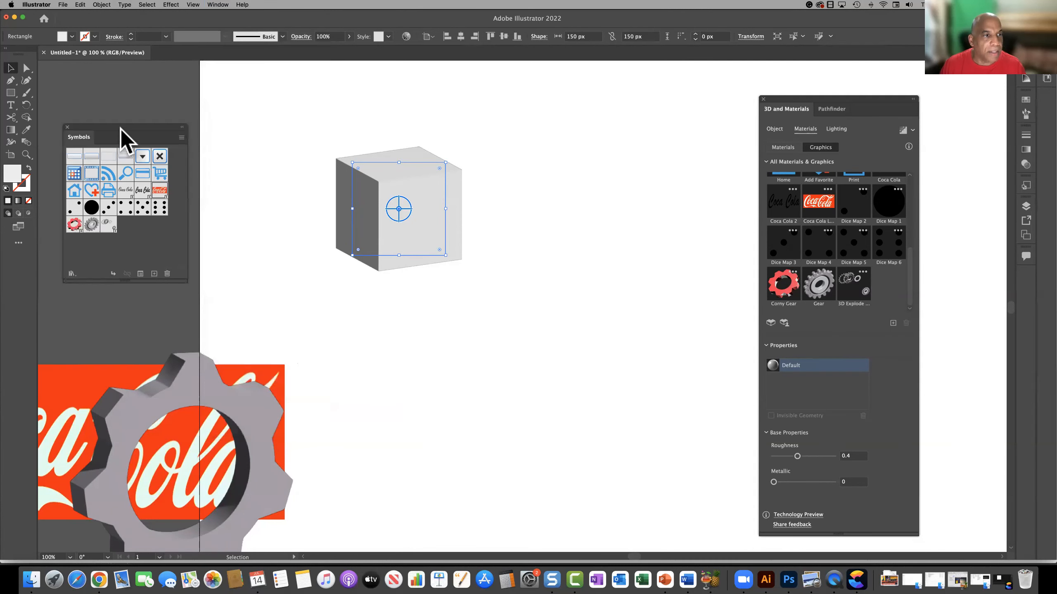
{"action": "left_click_drag", "start_coordinate": [137, 133], "coordinate": [675, 259]}
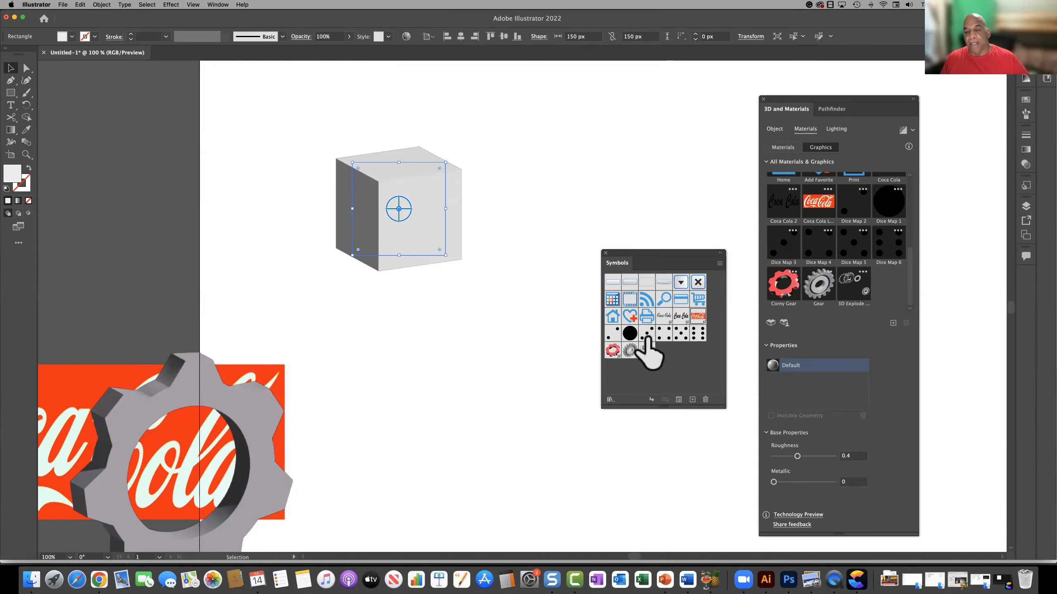
Open the Nature symbol library and add its butterfly and ladybug to the document's symbols.
{"action": "left_click", "coordinate": [609, 400]}
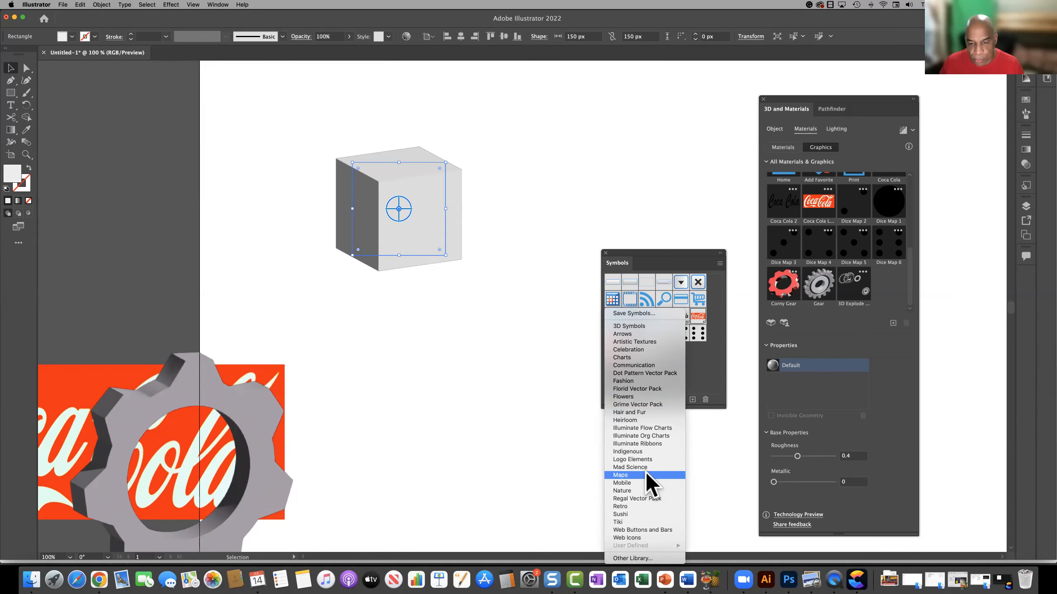
{"action": "left_click", "coordinate": [627, 491]}
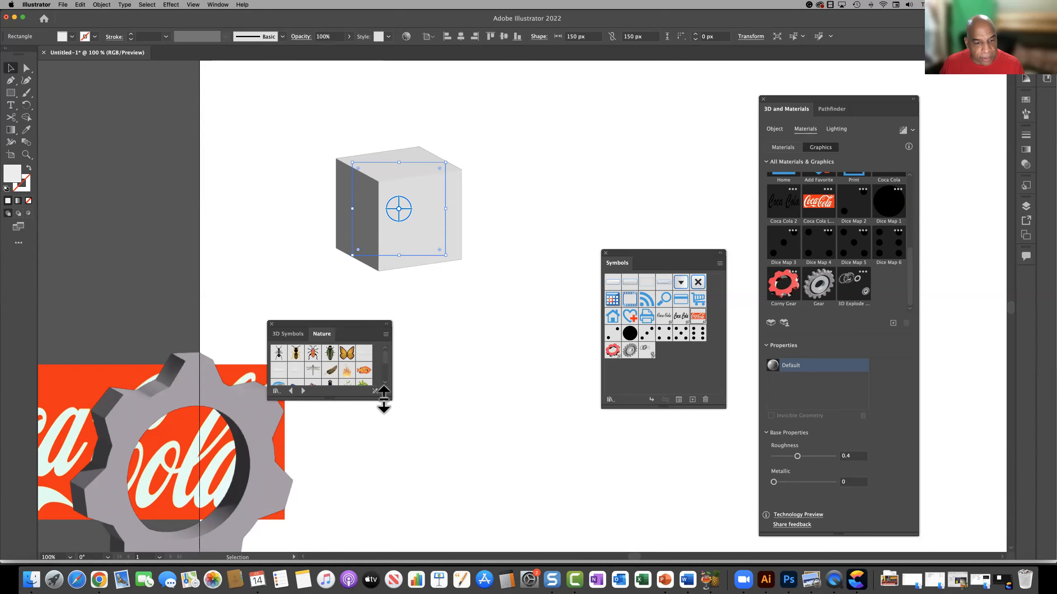
{"action": "left_click_drag", "start_coordinate": [390, 400], "coordinate": [499, 486]}
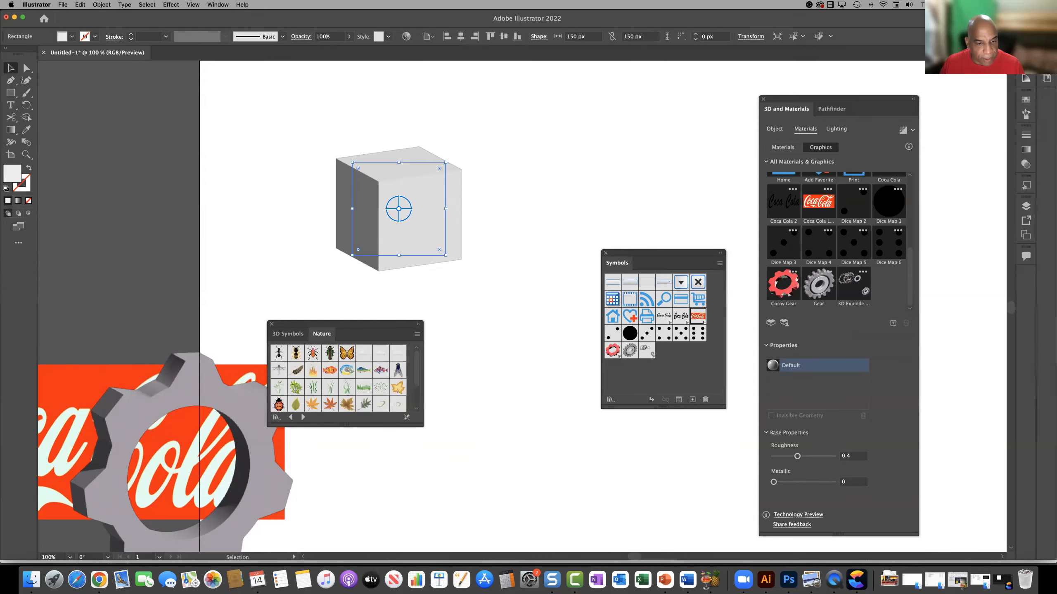
{"action": "left_click_drag", "start_coordinate": [358, 358], "coordinate": [687, 373]}
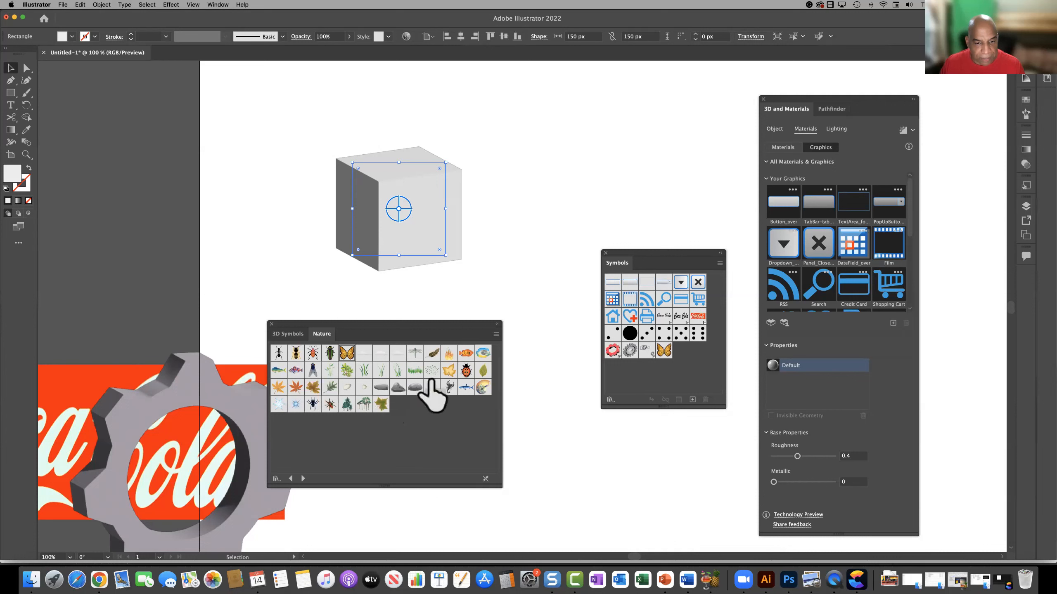
{"action": "left_click_drag", "start_coordinate": [467, 371], "coordinate": [679, 359]}
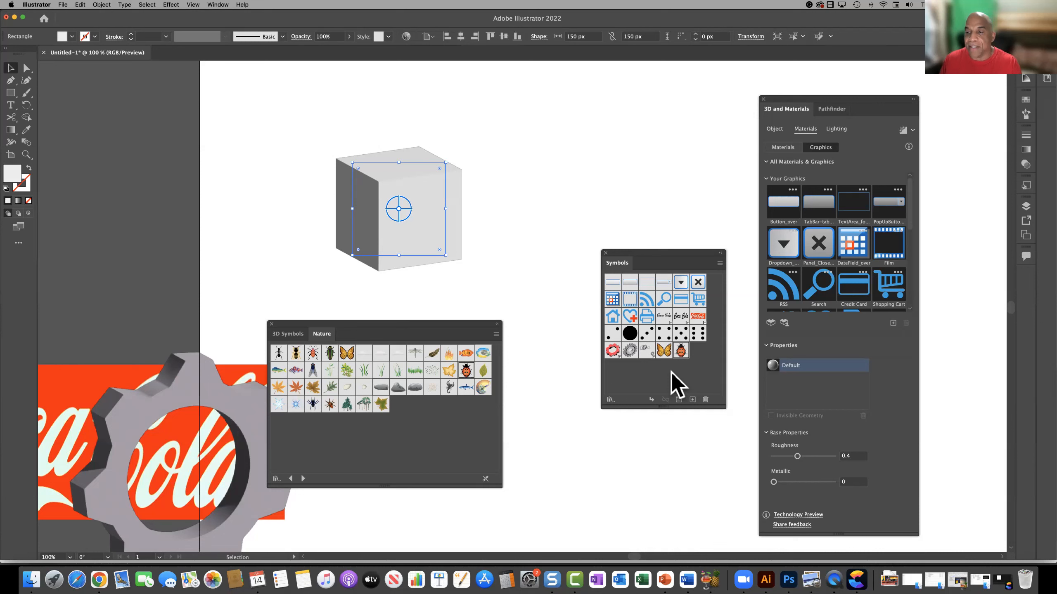
{"action": "scroll", "coordinate": [828, 292], "scroll_direction": "down", "scroll_amount": 10}
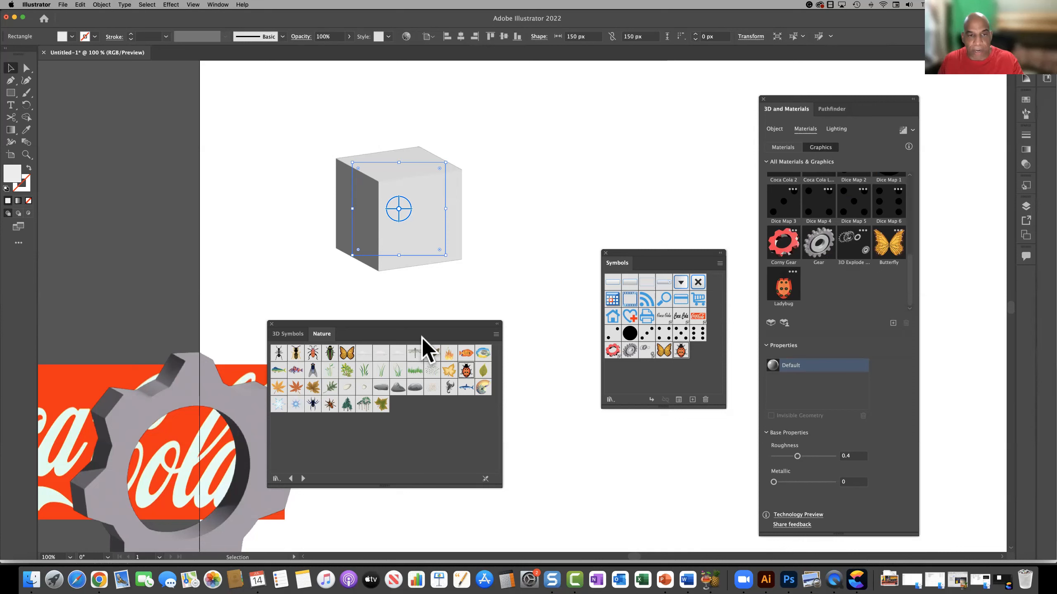
{"action": "left_click", "coordinate": [10, 105]}
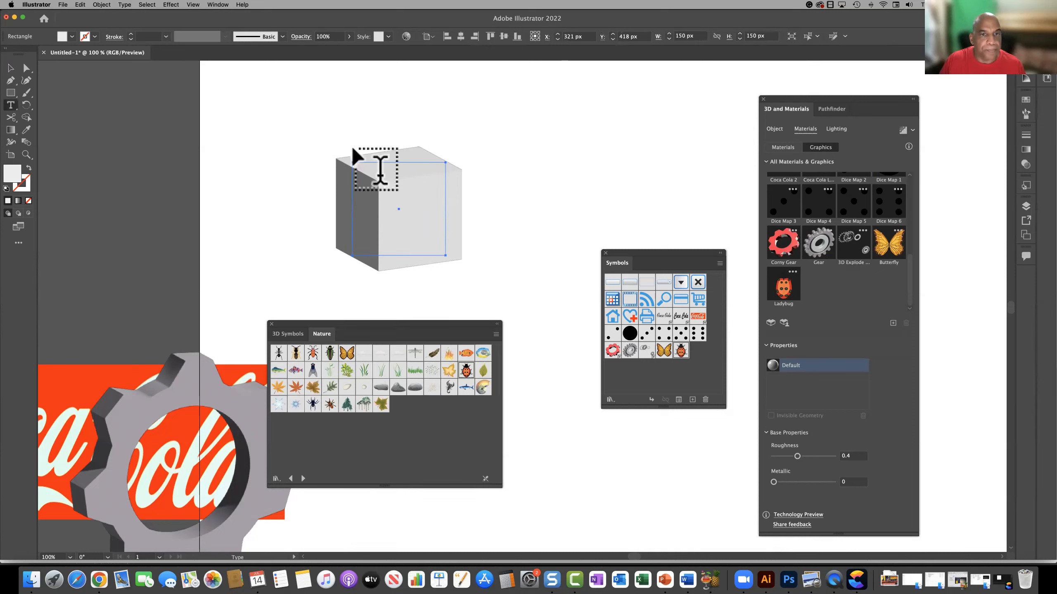
{"action": "left_click", "coordinate": [486, 109]}
{"action": "key", "text": "BackSpace"}
{"action": "left_click", "coordinate": [486, 127]}
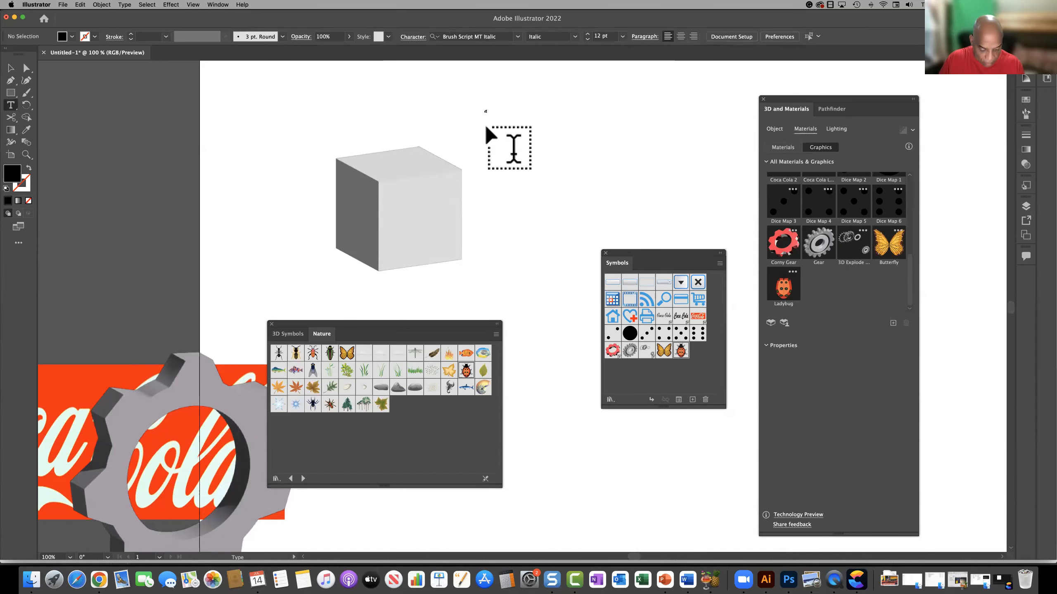
{"action": "key", "text": "a"}
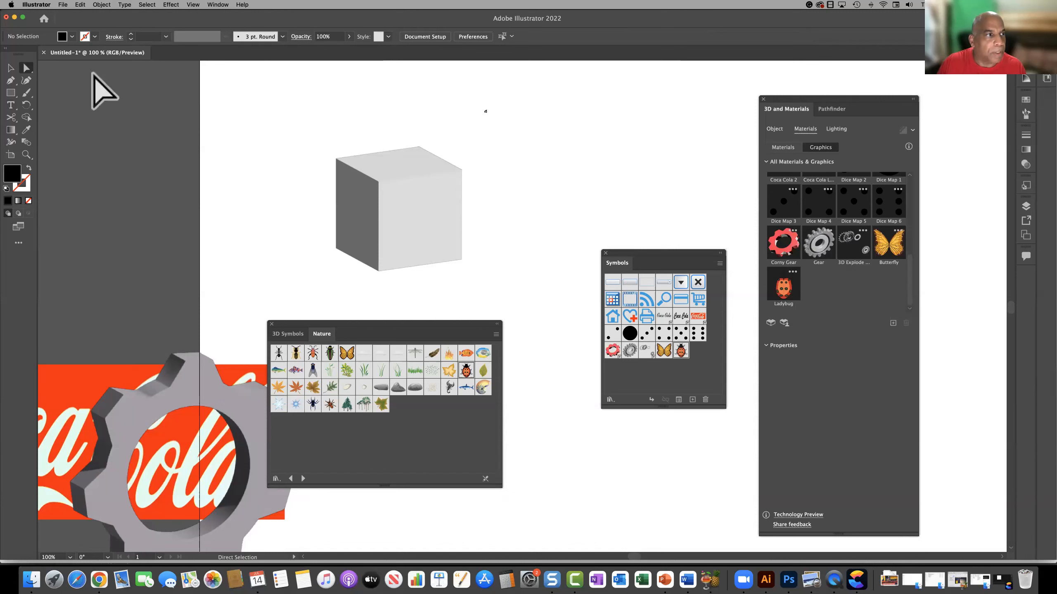
{"action": "left_click", "coordinate": [11, 67]}
{"action": "left_click", "coordinate": [485, 111]}
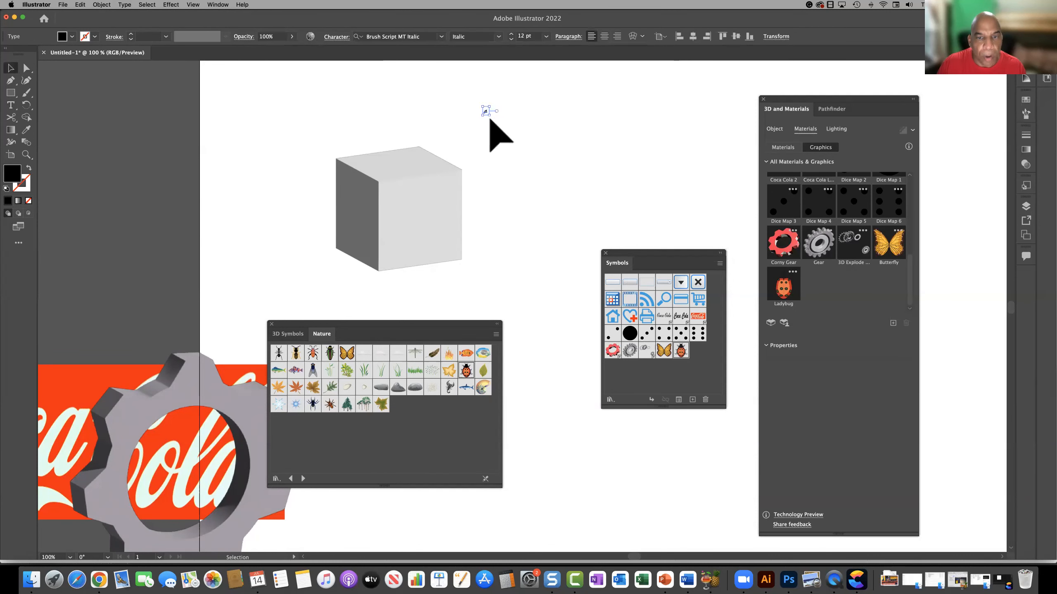
{"action": "key", "text": "g"}
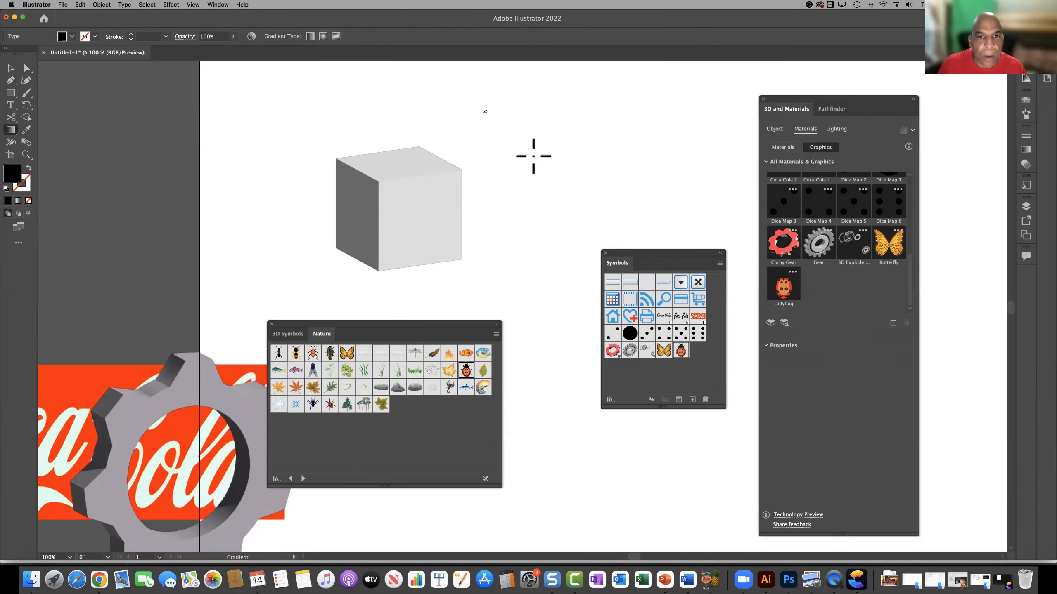
Draw an area text frame beside the cube, set its size to 36 pt, and replace the placeholder text with AAUG.
{"action": "left_click", "coordinate": [10, 104]}
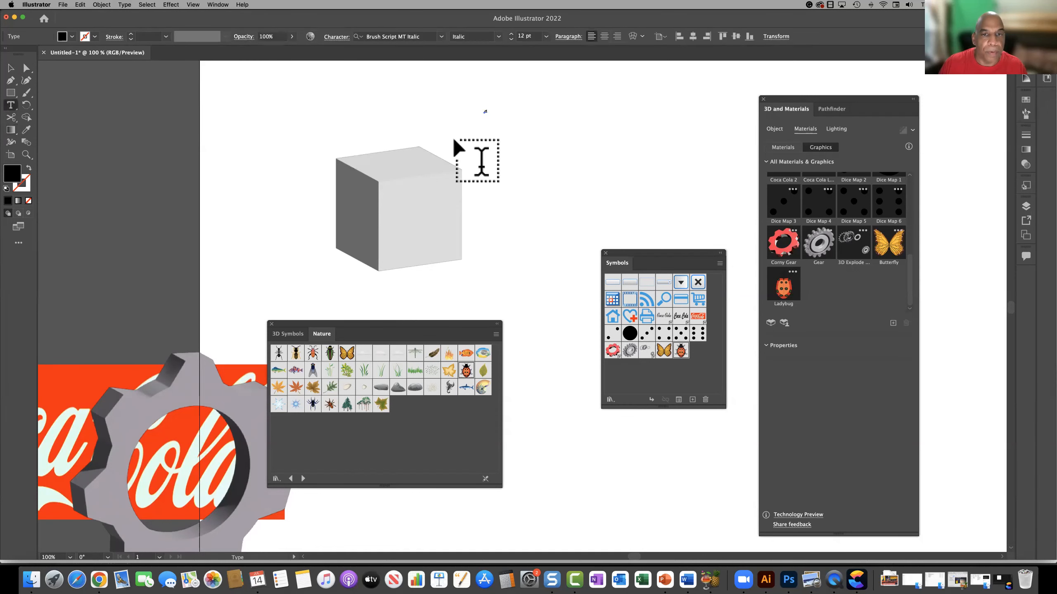
{"action": "left_click_drag", "start_coordinate": [521, 157], "coordinate": [586, 191]}
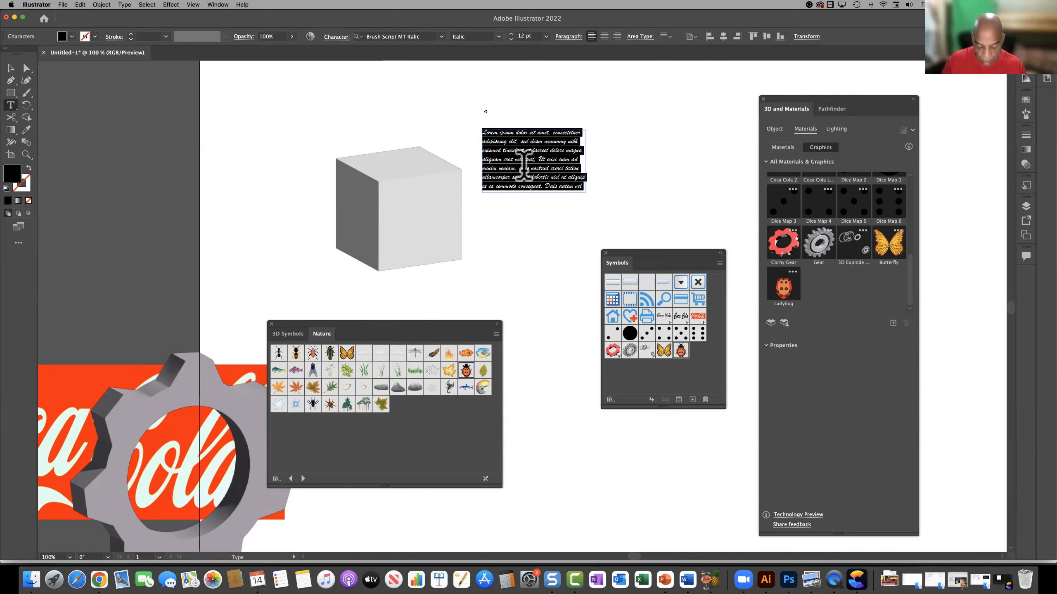
{"action": "left_click", "coordinate": [546, 37]}
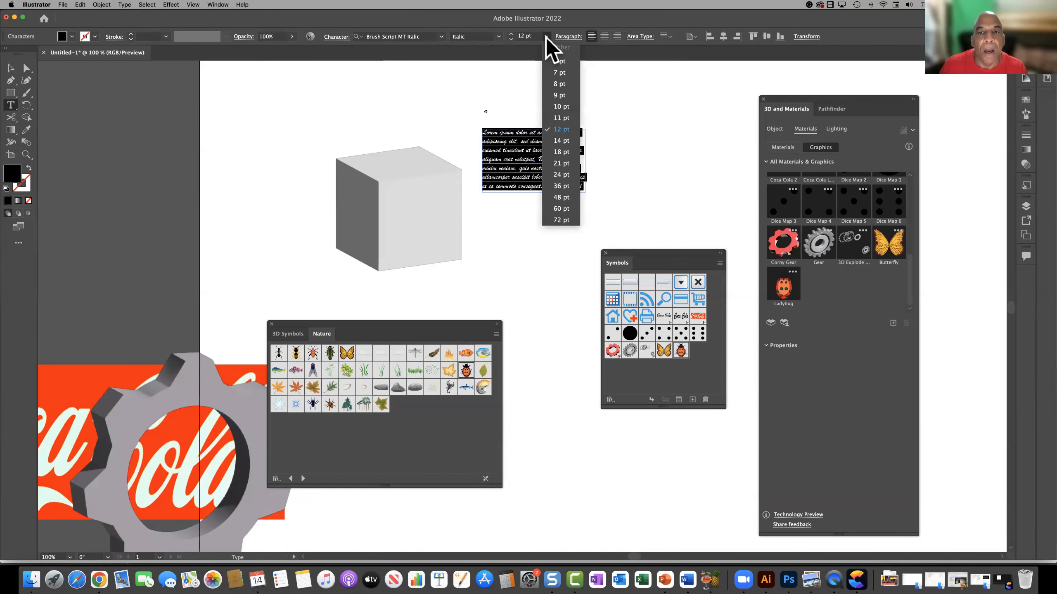
{"action": "left_click", "coordinate": [562, 187]}
{"action": "left_click_drag", "start_coordinate": [548, 166], "coordinate": [486, 143]}
{"action": "type", "text": "aaamet, con-"}
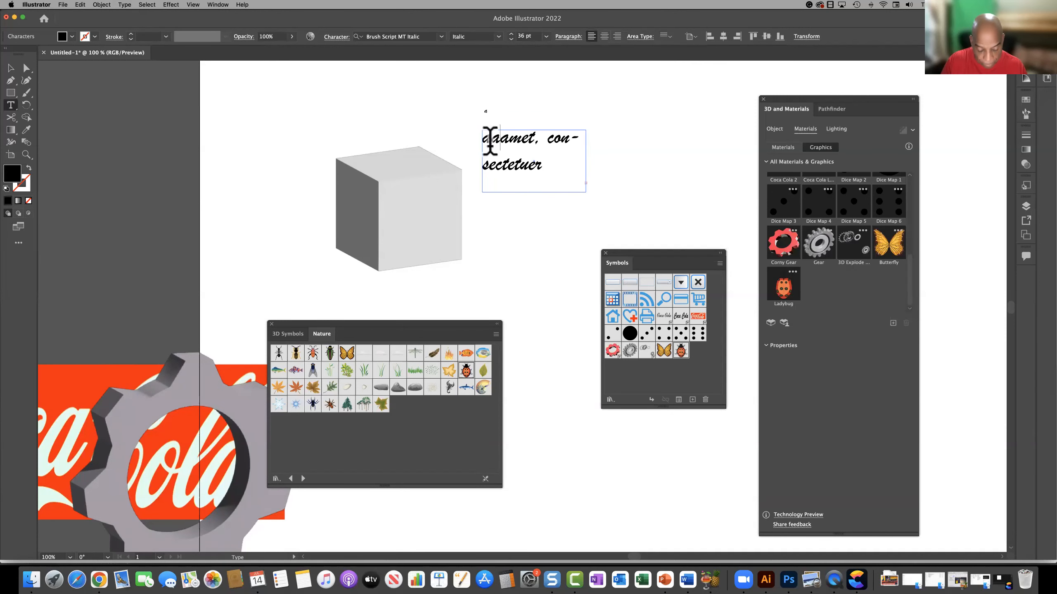
{"action": "key", "text": "super+a"}
{"action": "type", "text": "aa"}
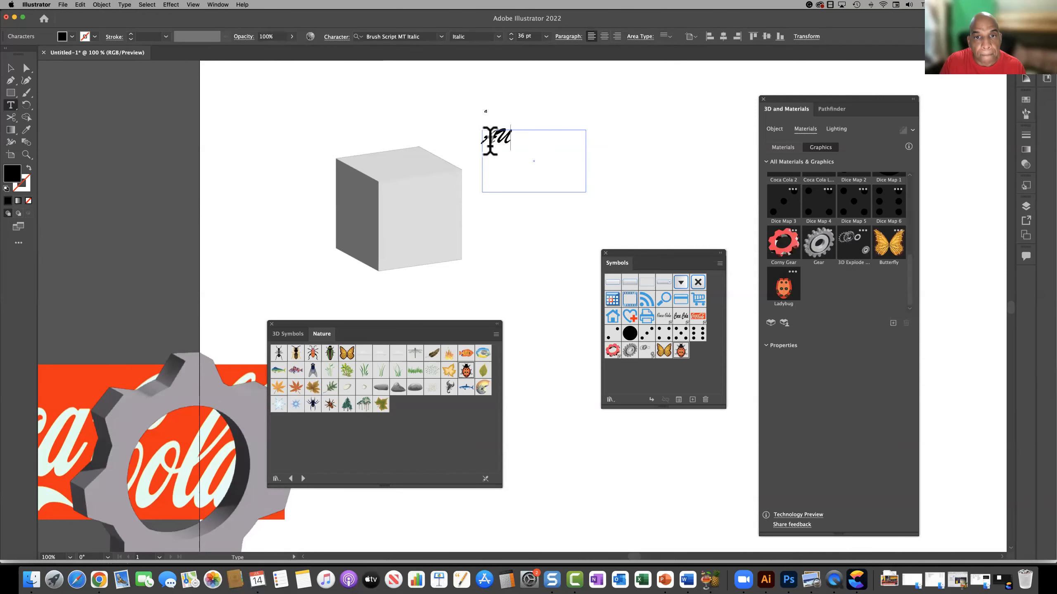
{"action": "type", "text": "UG"}
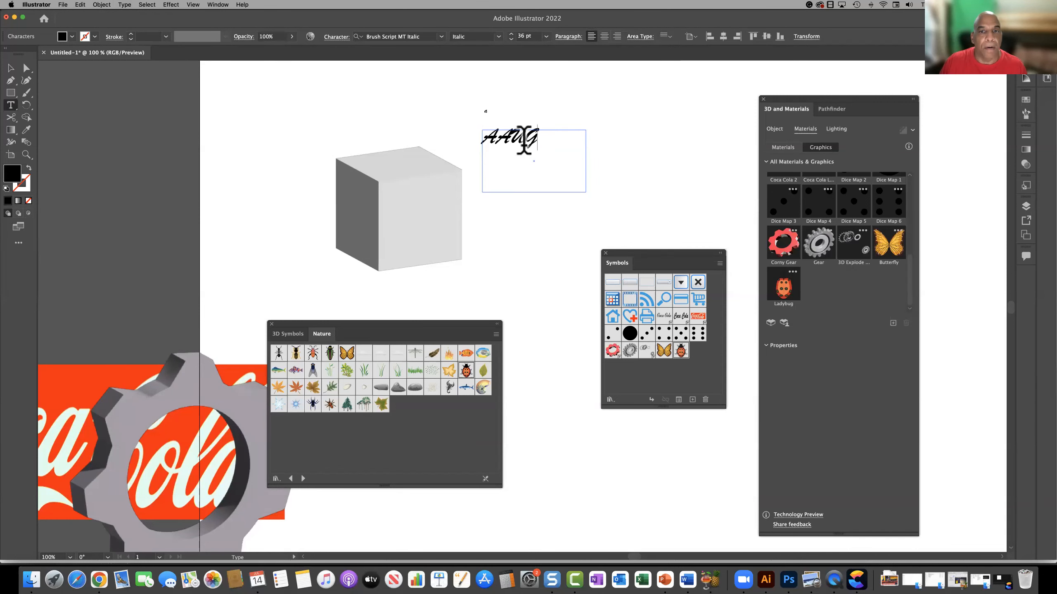
Change the font of the whole AAUG text to Impact.
{"action": "left_click_drag", "start_coordinate": [538, 137], "coordinate": [465, 130]}
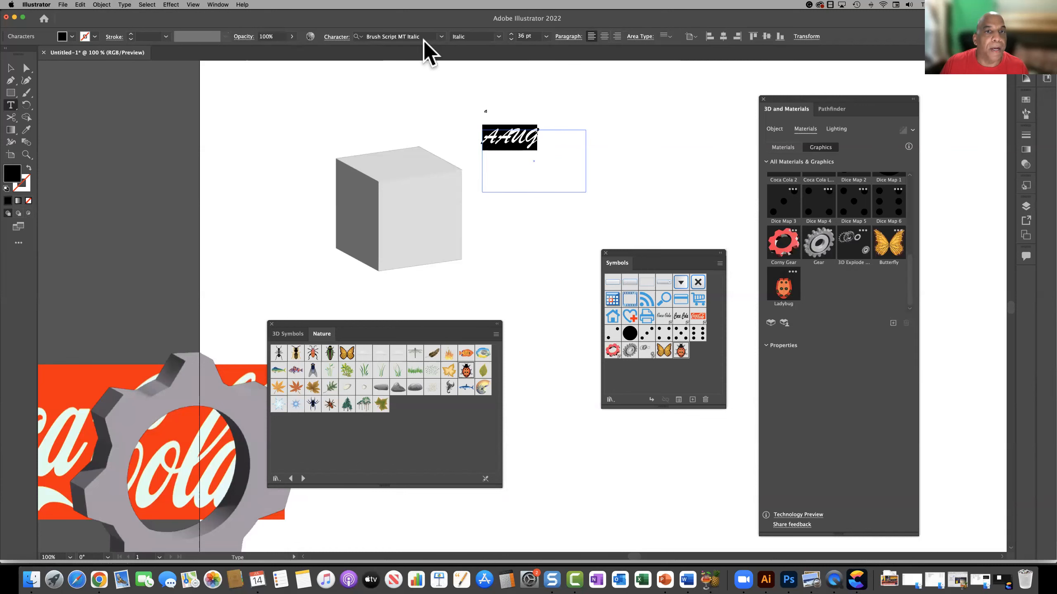
{"action": "left_click", "coordinate": [441, 37]}
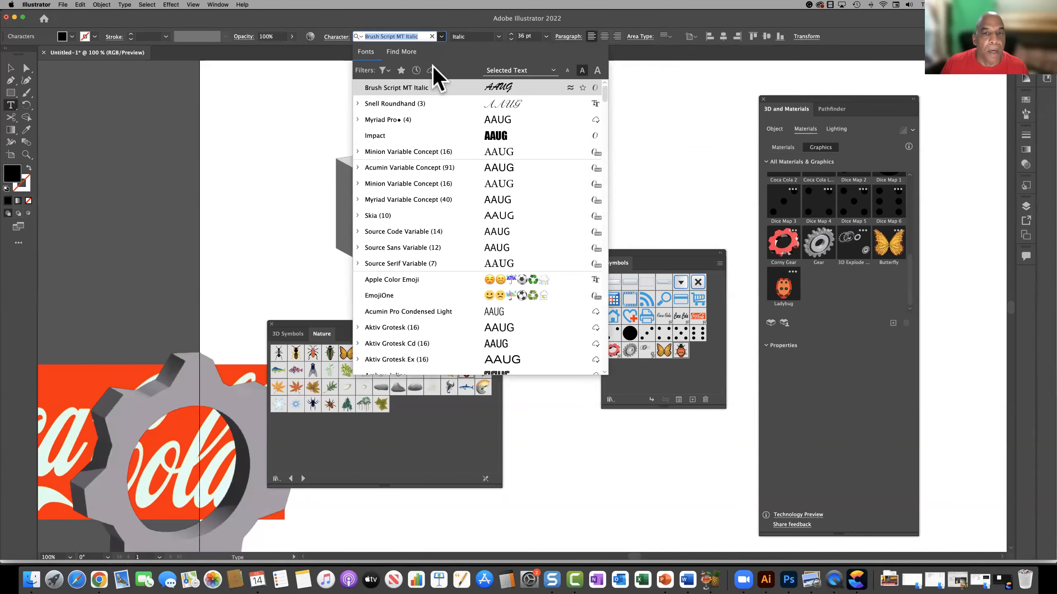
{"action": "left_click", "coordinate": [500, 135]}
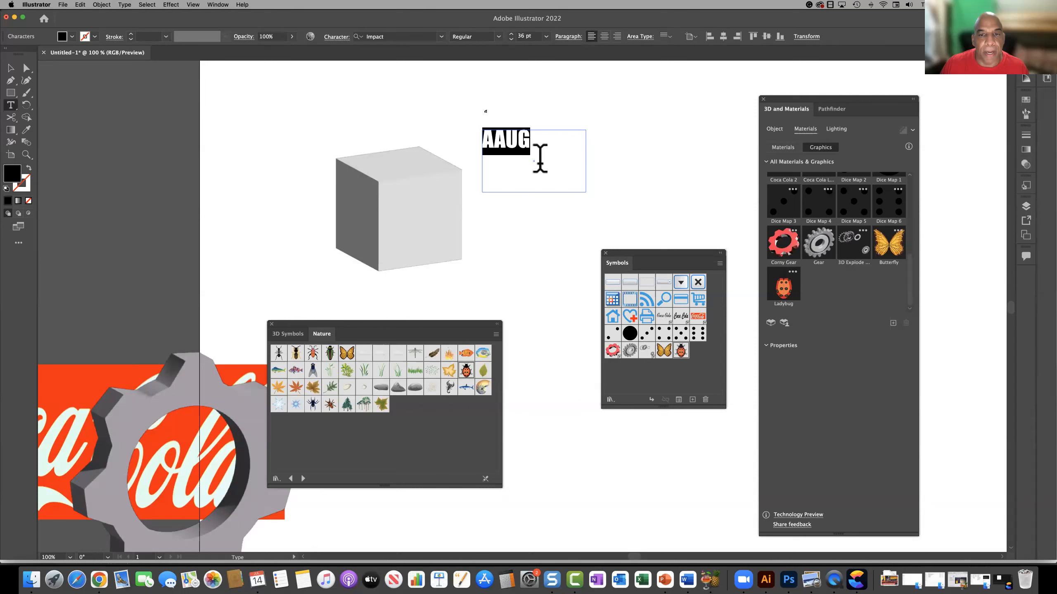
{"action": "left_click", "coordinate": [518, 160]}
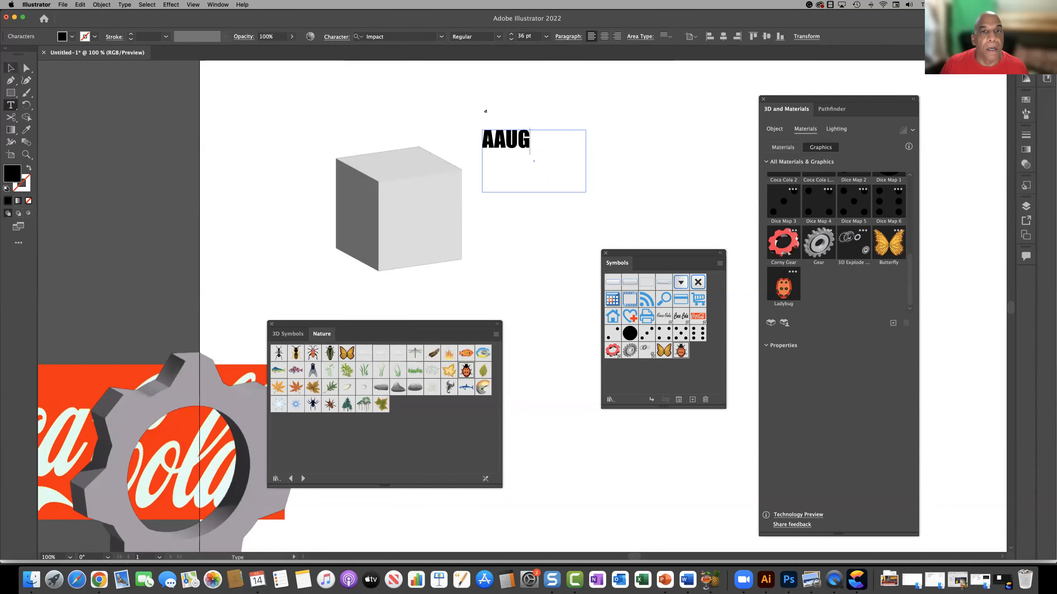
Set the text size to 60 pt and add a new AAUG point text above the existing one.
{"action": "left_click", "coordinate": [545, 37]}
{"action": "left_click", "coordinate": [554, 209]}
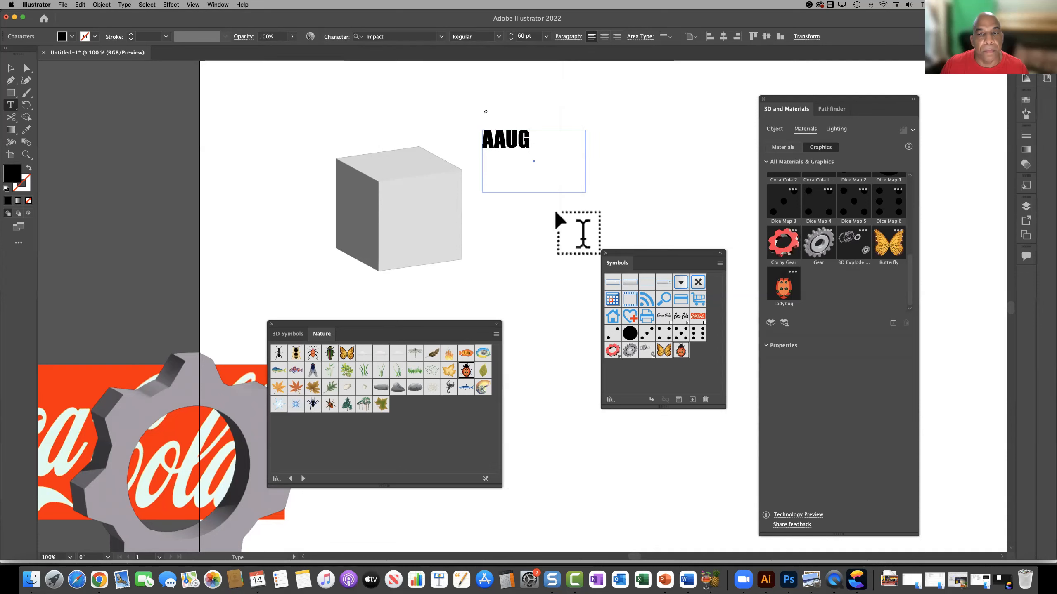
{"action": "left_click", "coordinate": [493, 125]}
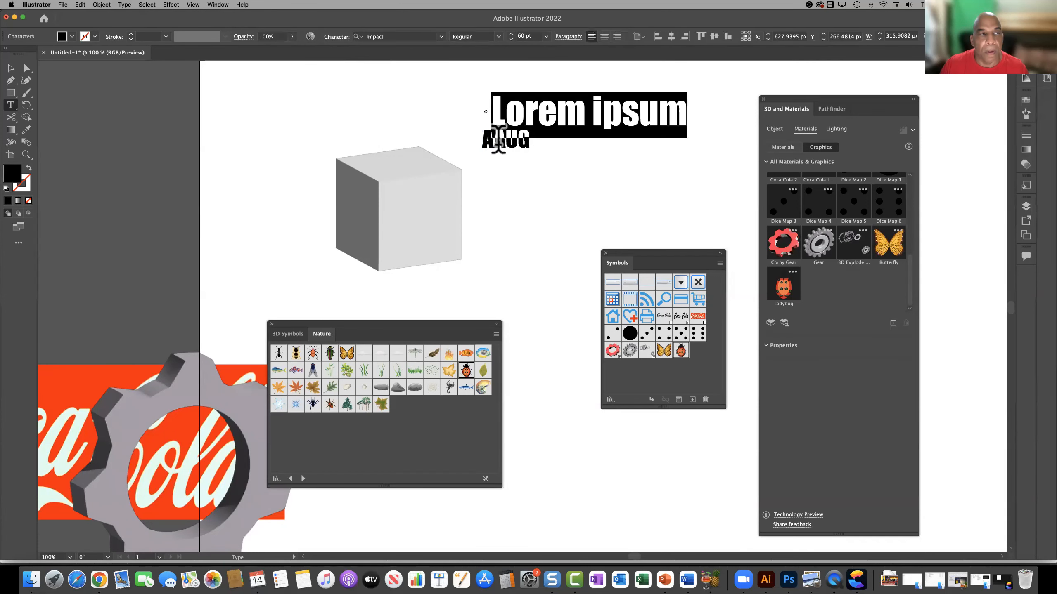
{"action": "type", "text": "AAU"}
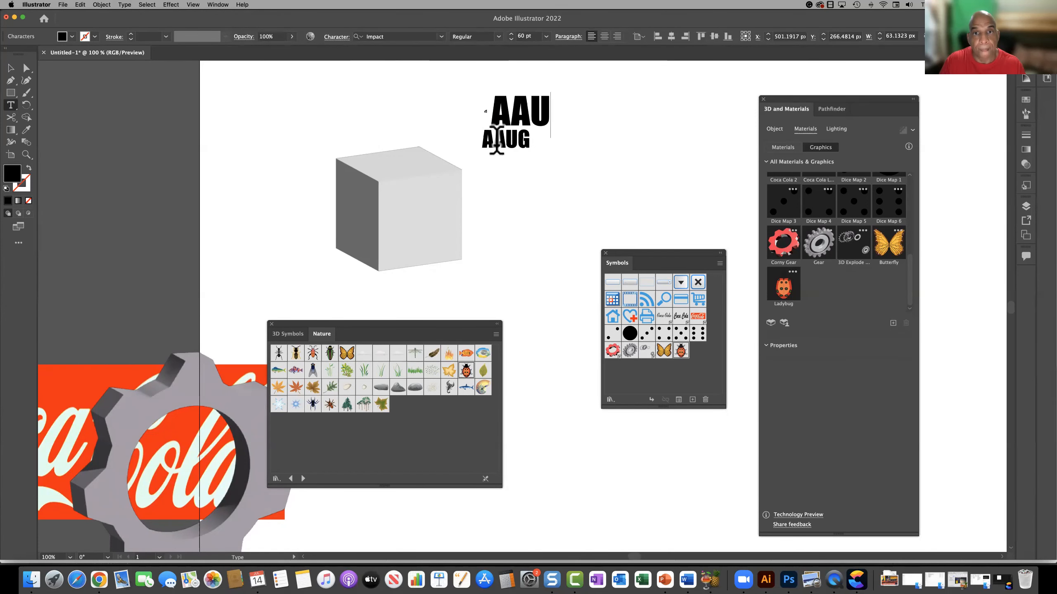
{"action": "type", "text": "G"}
Delete the smaller AAUG text and its frame.
{"action": "left_click", "coordinate": [11, 68]}
{"action": "left_click", "coordinate": [511, 140]}
{"action": "key", "text": "Delete"}
Add the large AAUG text to the document's symbols as a symbol named AAUG.
{"action": "scroll", "coordinate": [530, 125], "scroll_direction": "down", "scroll_amount": 1}
{"action": "left_click_drag", "start_coordinate": [520, 111], "coordinate": [666, 377]}
{"action": "type", "text": "AAUG"}
{"action": "key", "text": "Return"}
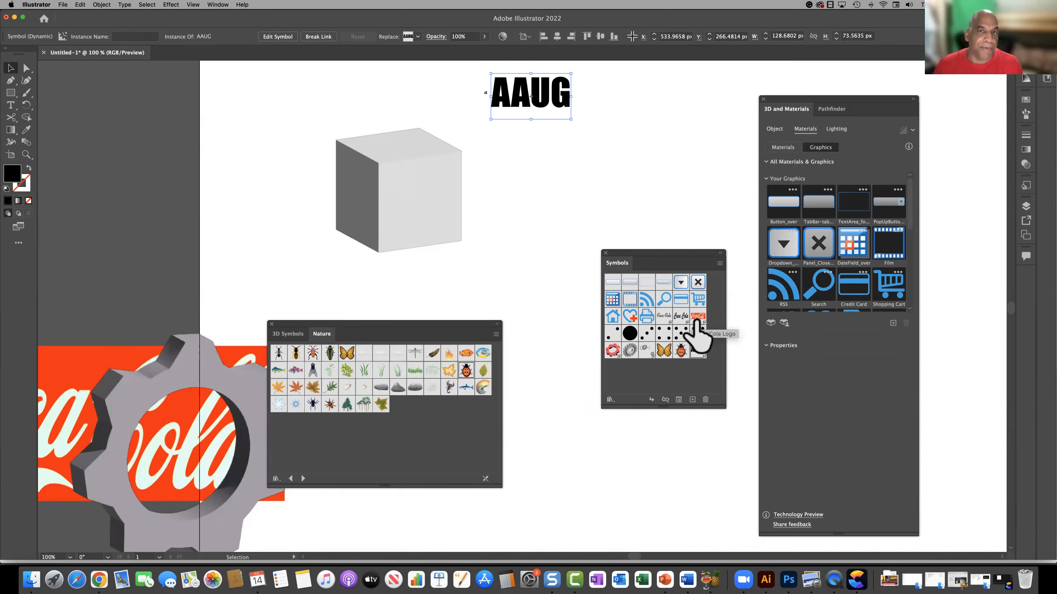
{"action": "left_click_drag", "start_coordinate": [695, 321], "coordinate": [424, 166]}
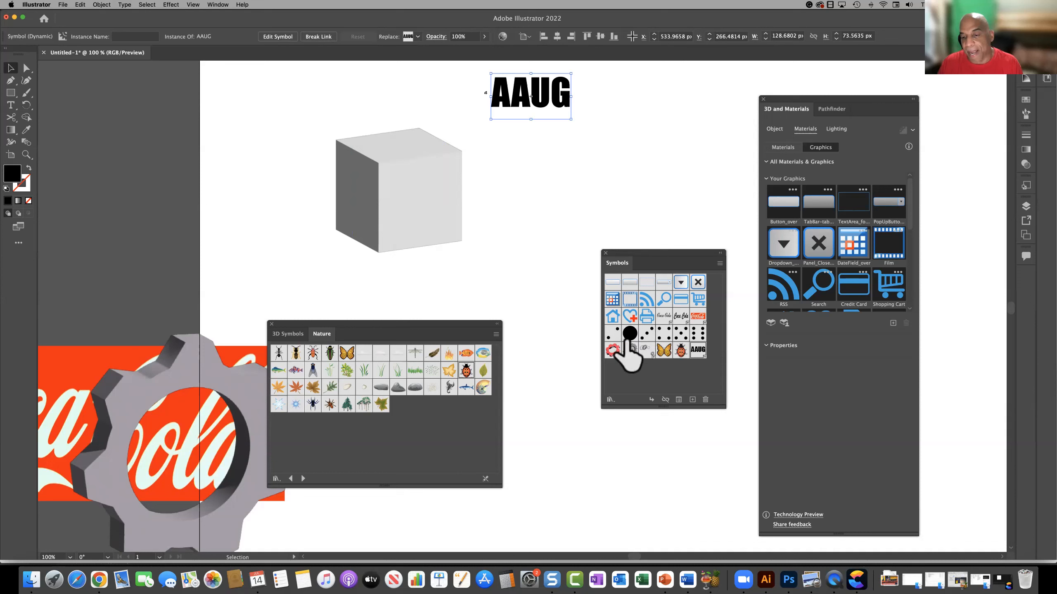
Look through the list of symbol libraries, view the 3D Symbols library, and return to the Nature library.
{"action": "left_click", "coordinate": [610, 399]}
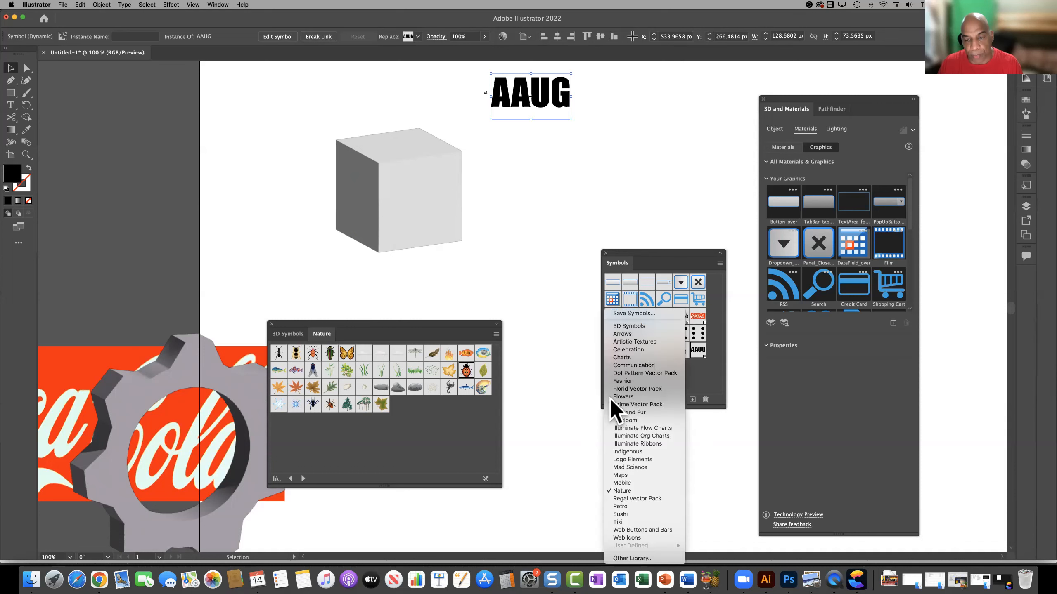
{"action": "left_click", "coordinate": [618, 327]}
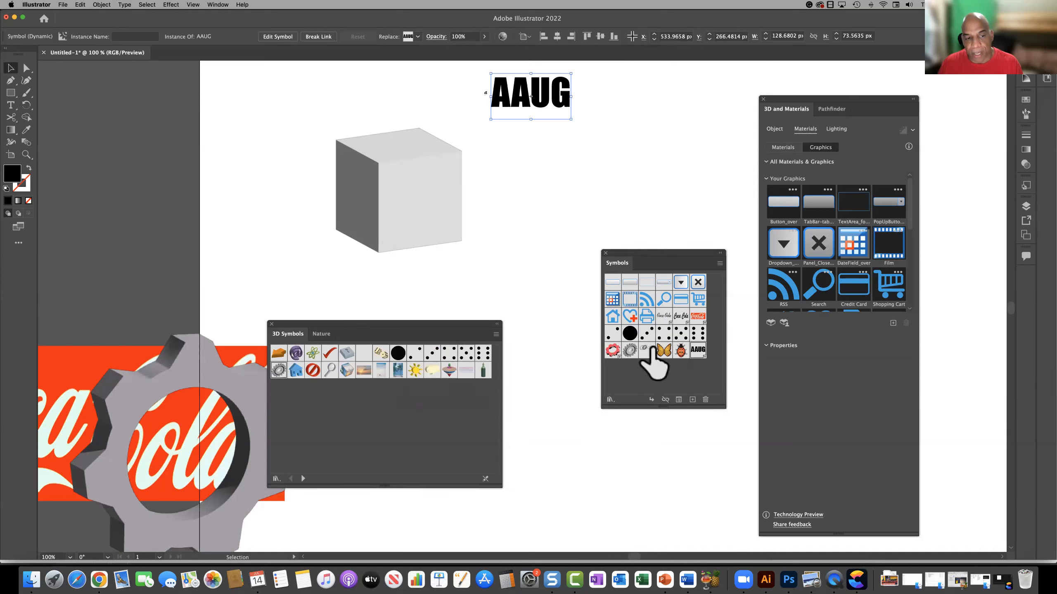
{"action": "left_click", "coordinate": [322, 335]}
{"action": "right_click", "coordinate": [298, 334]}
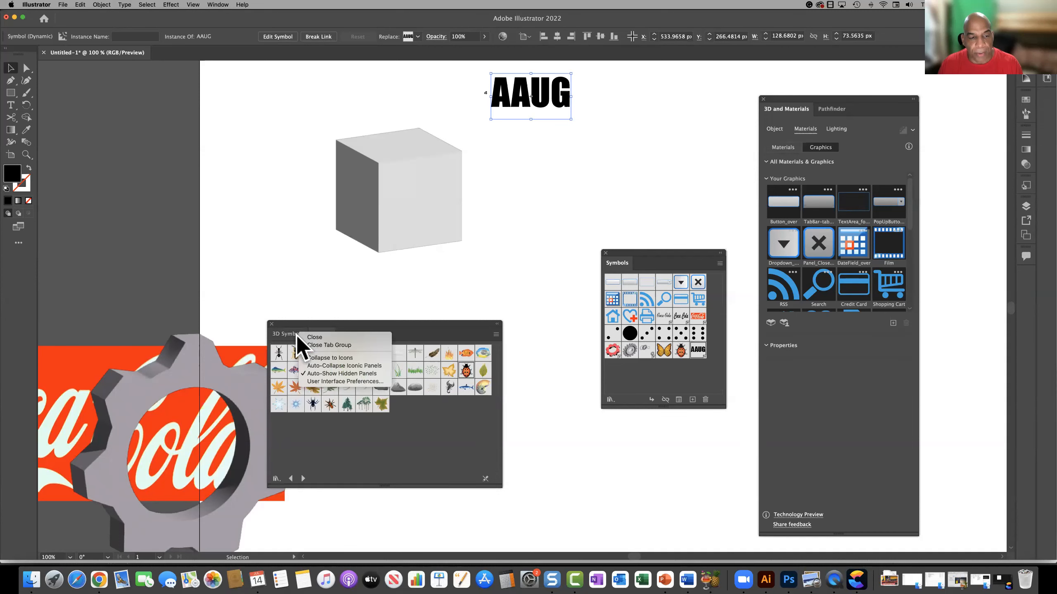
{"action": "left_click", "coordinate": [276, 475]}
Add the green arrow bullet from the Web Buttons and Bars library to the document's symbols, and close the symbol libraries.
{"action": "left_click", "coordinate": [274, 481]}
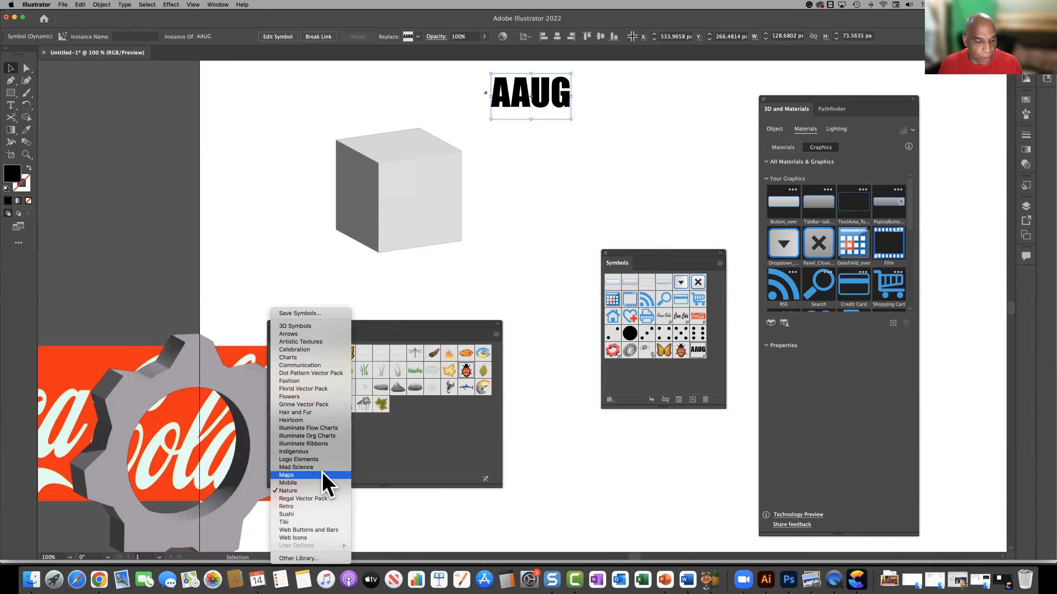
{"action": "left_click", "coordinate": [316, 530]}
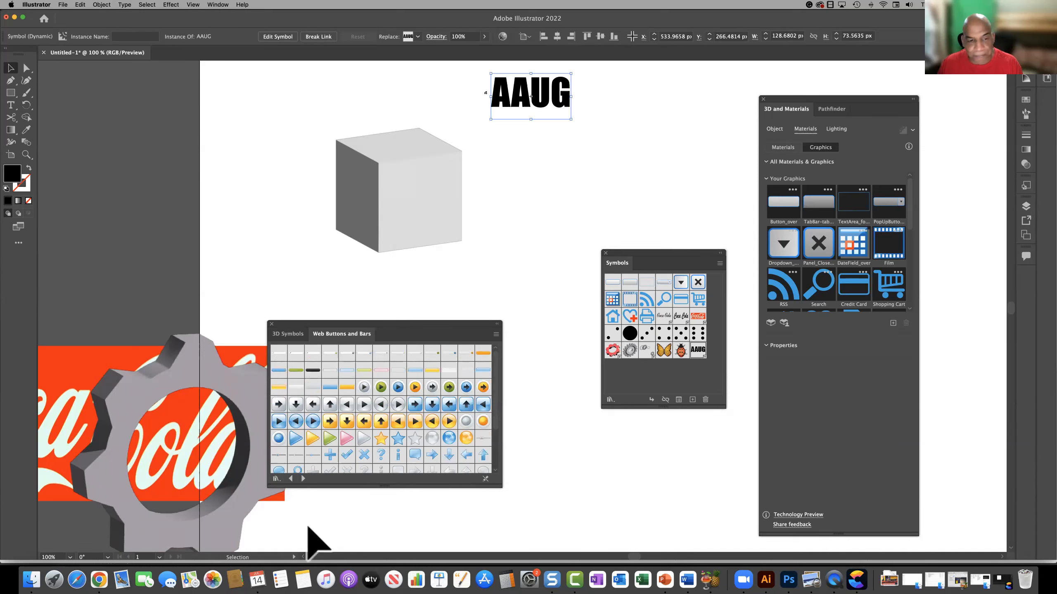
{"action": "left_click_drag", "start_coordinate": [449, 390], "coordinate": [649, 379]}
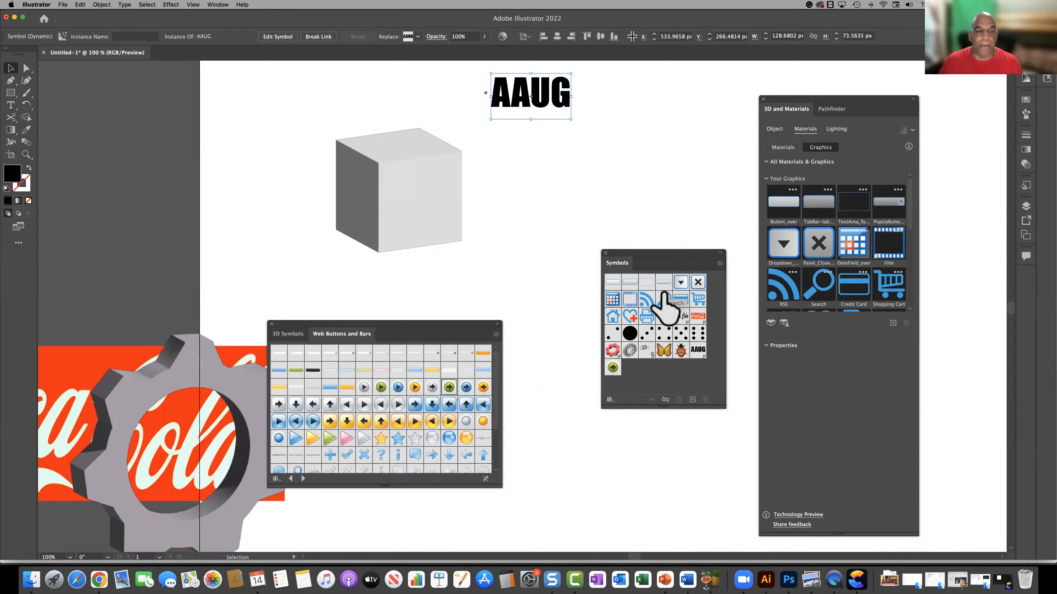
{"action": "left_click", "coordinate": [272, 324]}
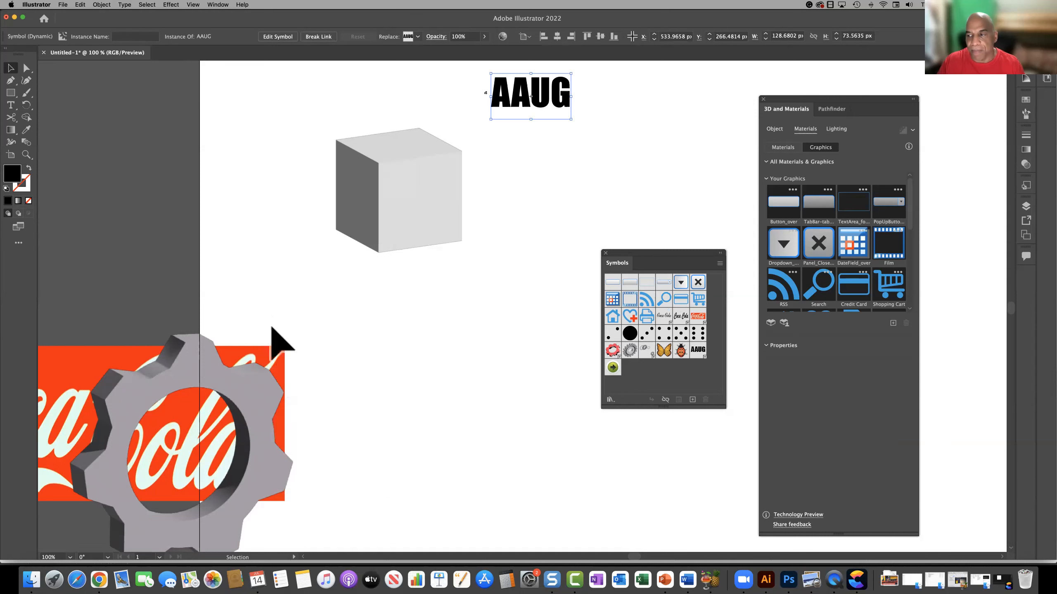
Show the Creative Cloud Libraries to view the available libraries, and hide them again.
{"action": "left_click", "coordinate": [219, 5]}
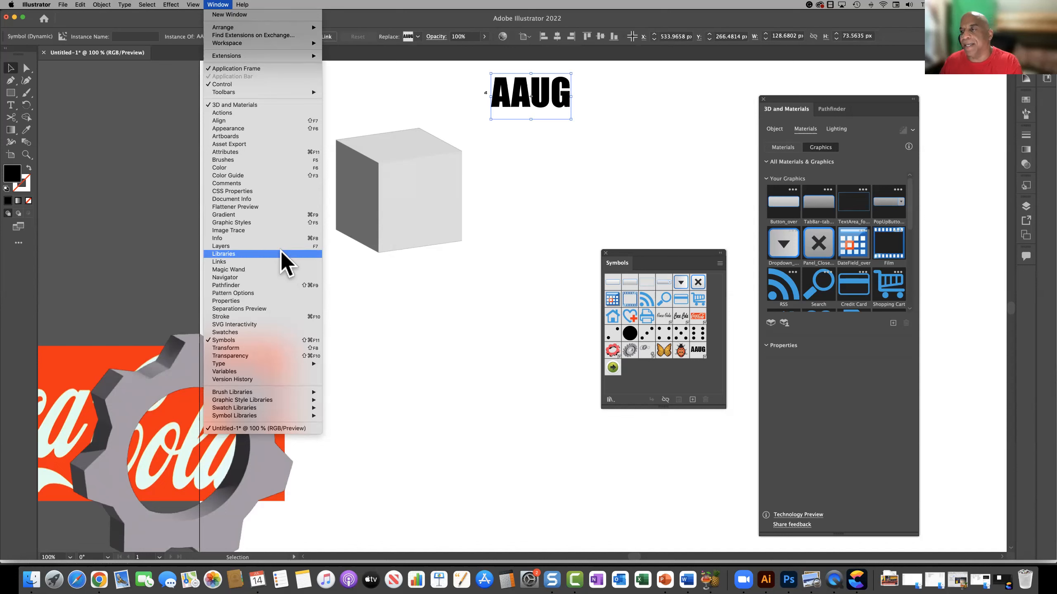
{"action": "left_click", "coordinate": [282, 253]}
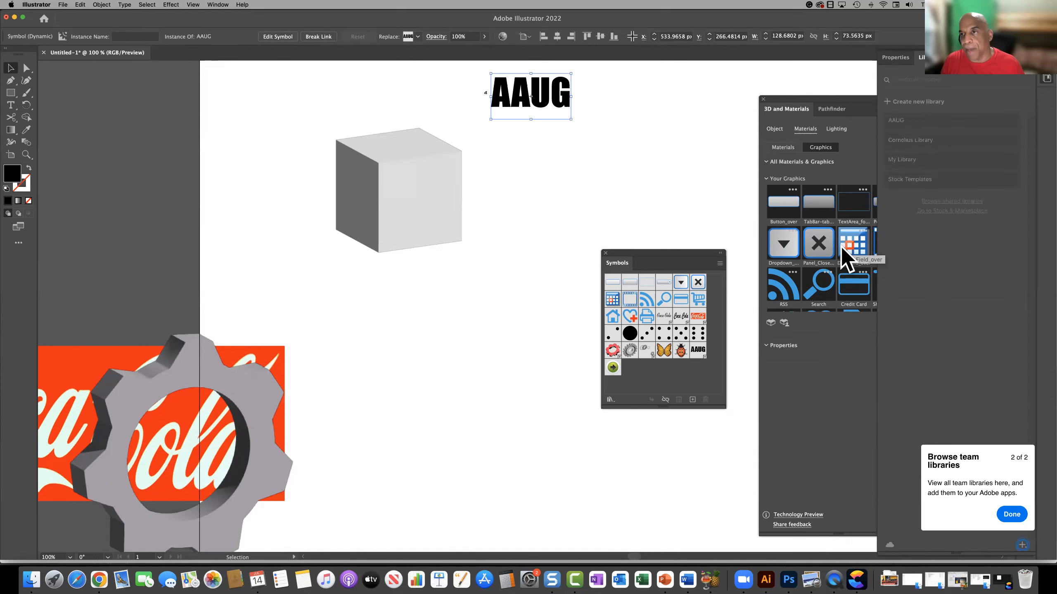
{"action": "left_click", "coordinate": [919, 58]}
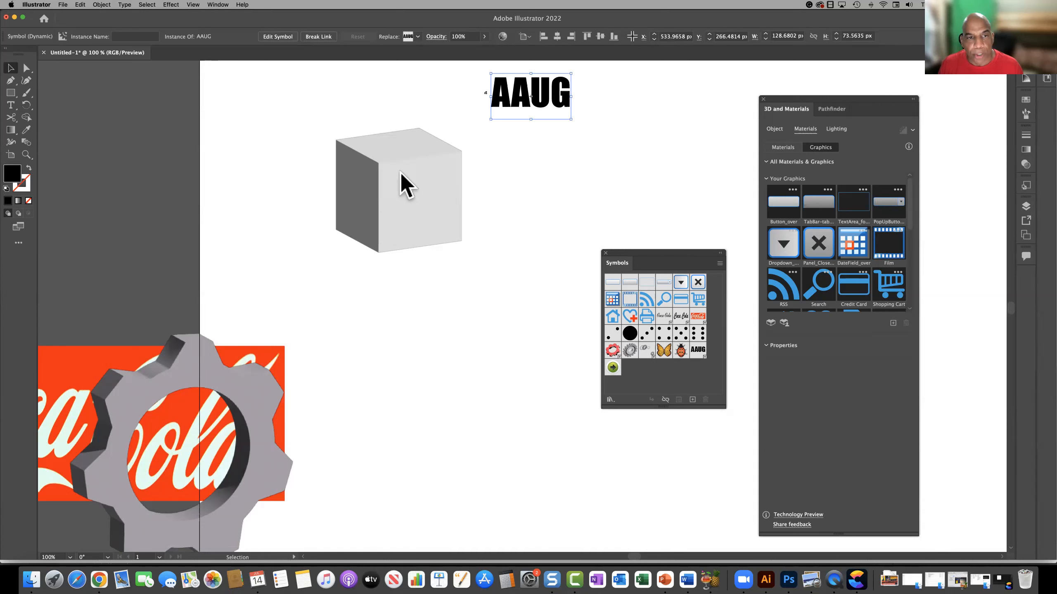
Select the cube and look through the materials and the graphics available for it, including the newly added symbols.
{"action": "left_click", "coordinate": [401, 198]}
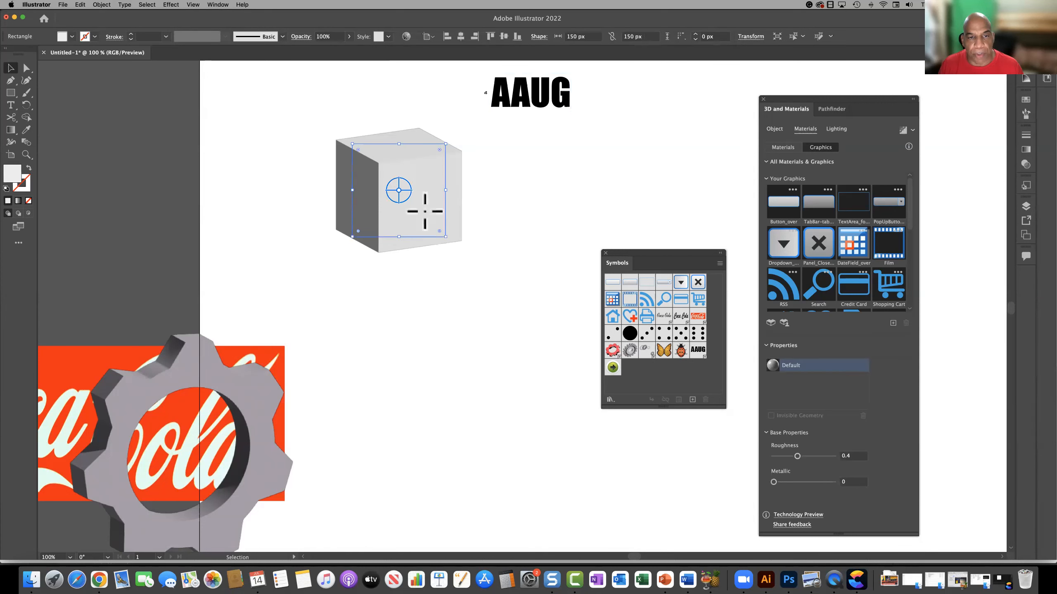
{"action": "left_click", "coordinate": [779, 148]}
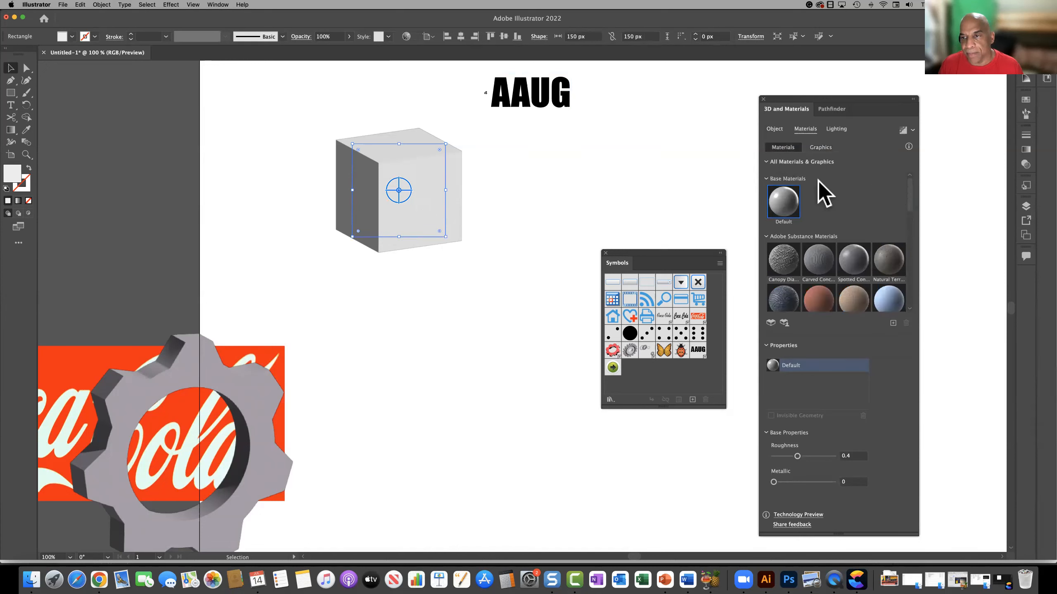
{"action": "left_click", "coordinate": [821, 147]}
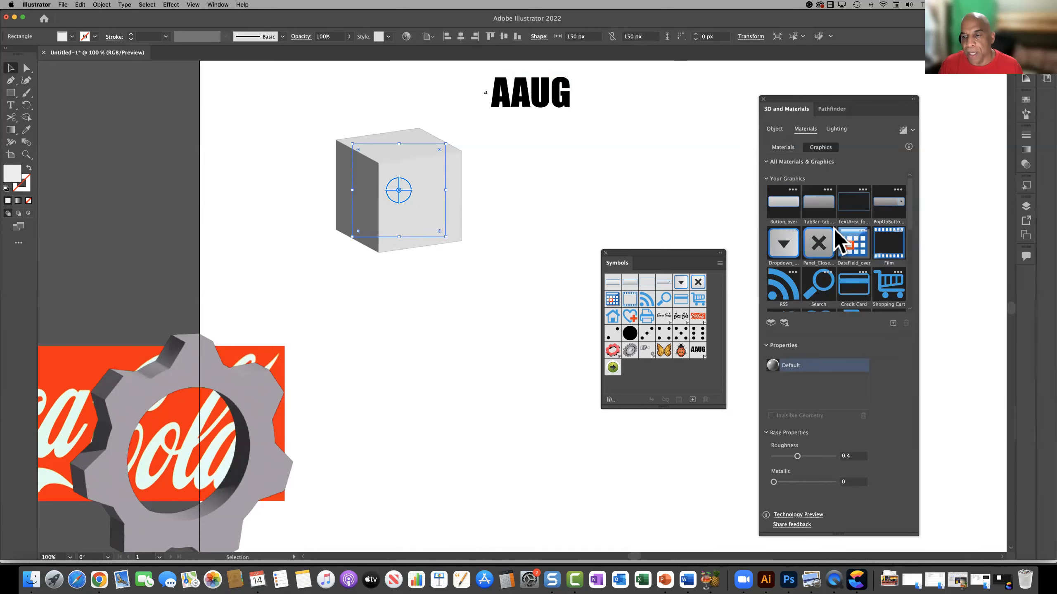
{"action": "scroll", "coordinate": [862, 275], "scroll_direction": "down", "scroll_amount": 10}
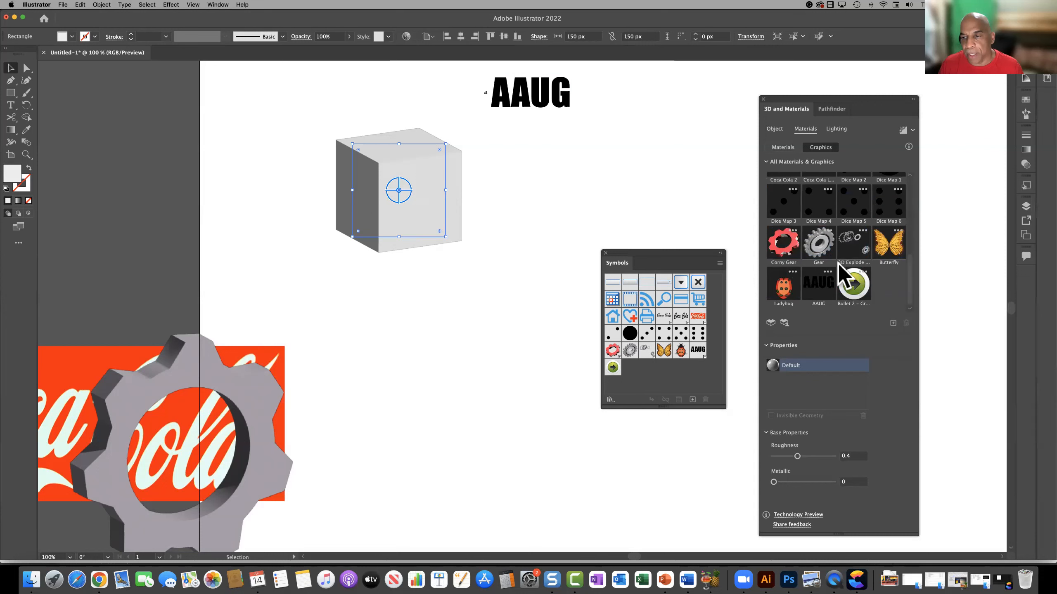
{"action": "scroll", "coordinate": [837, 263], "scroll_direction": "up", "scroll_amount": 6}
{"action": "scroll", "coordinate": [837, 263], "scroll_direction": "down", "scroll_amount": 6}
{"action": "scroll", "coordinate": [837, 263], "scroll_direction": "up", "scroll_amount": 3}
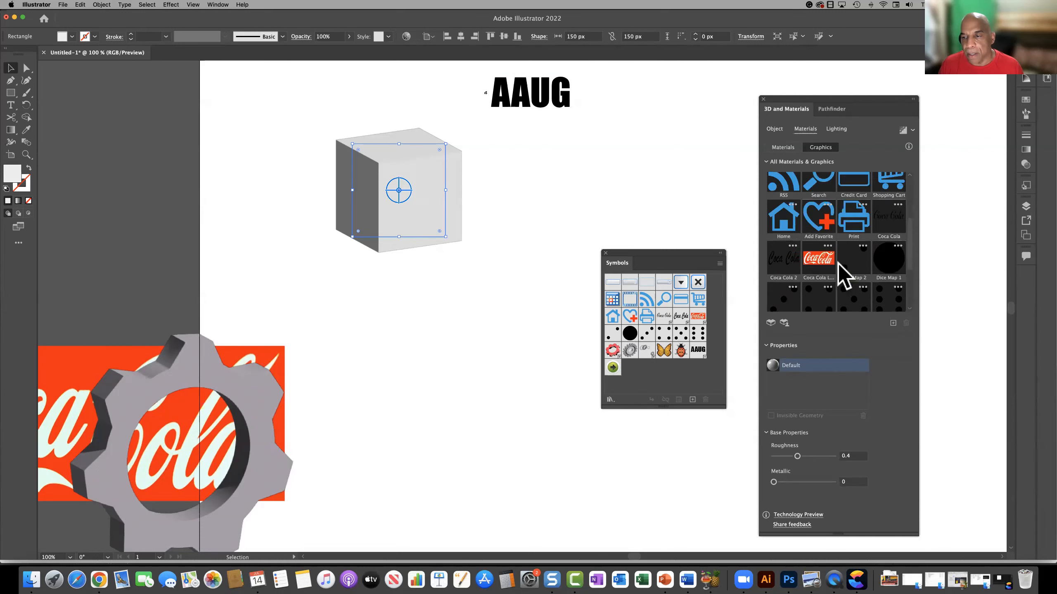
Map the Dice Map 1 graphic onto the cube and move it to the middle of the right front face.
{"action": "left_click", "coordinate": [888, 256]}
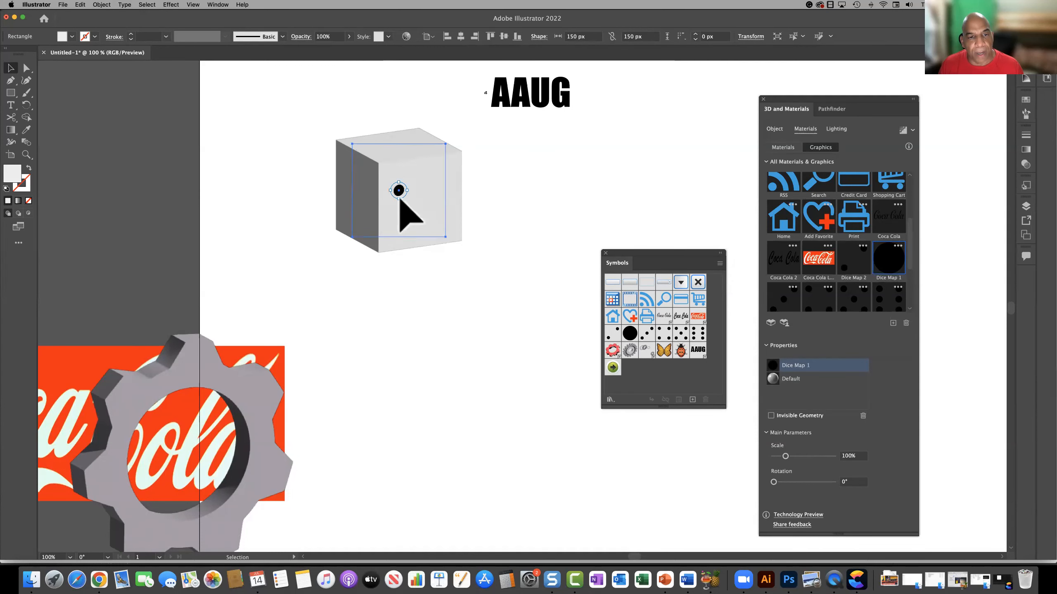
{"action": "left_click_drag", "start_coordinate": [398, 191], "coordinate": [422, 202]}
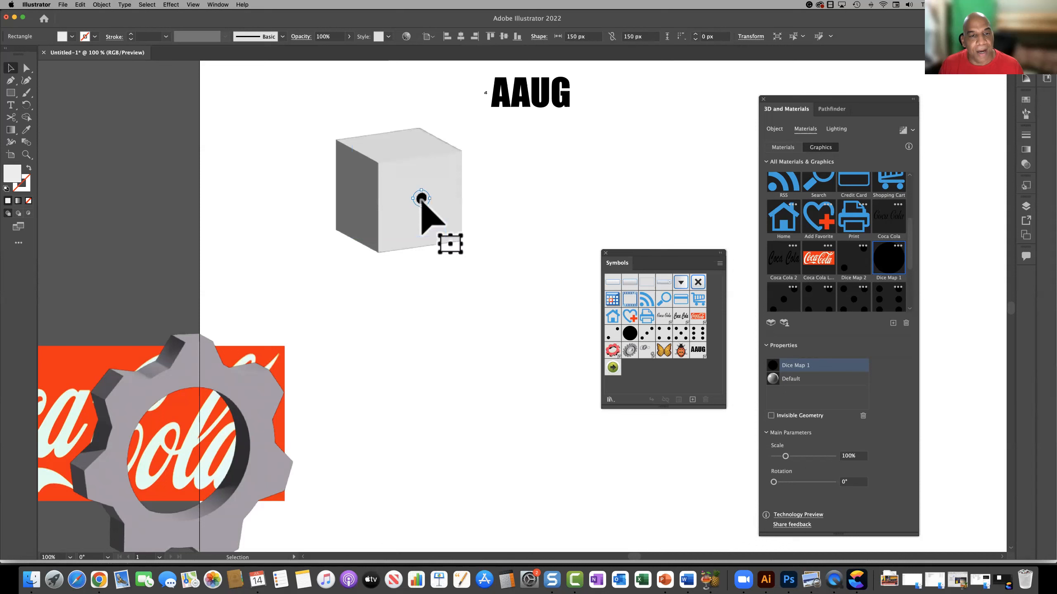
{"action": "left_click", "coordinate": [466, 212]}
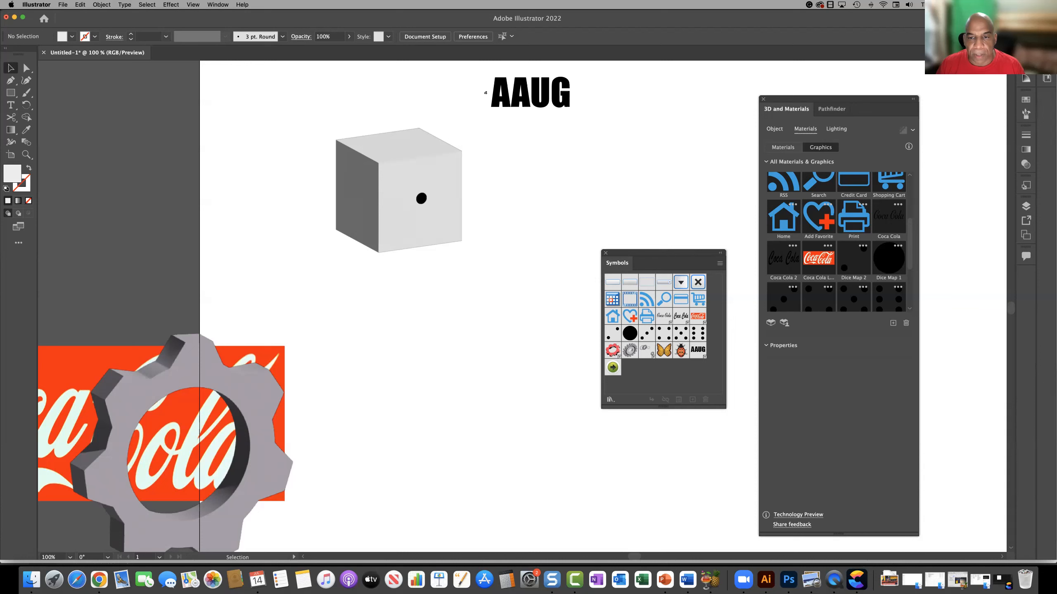
Hide the document's symbols, and map the Dice Map 2 graphic onto the cube's dark left face.
{"action": "left_click", "coordinate": [605, 253]}
{"action": "left_click", "coordinate": [420, 205]}
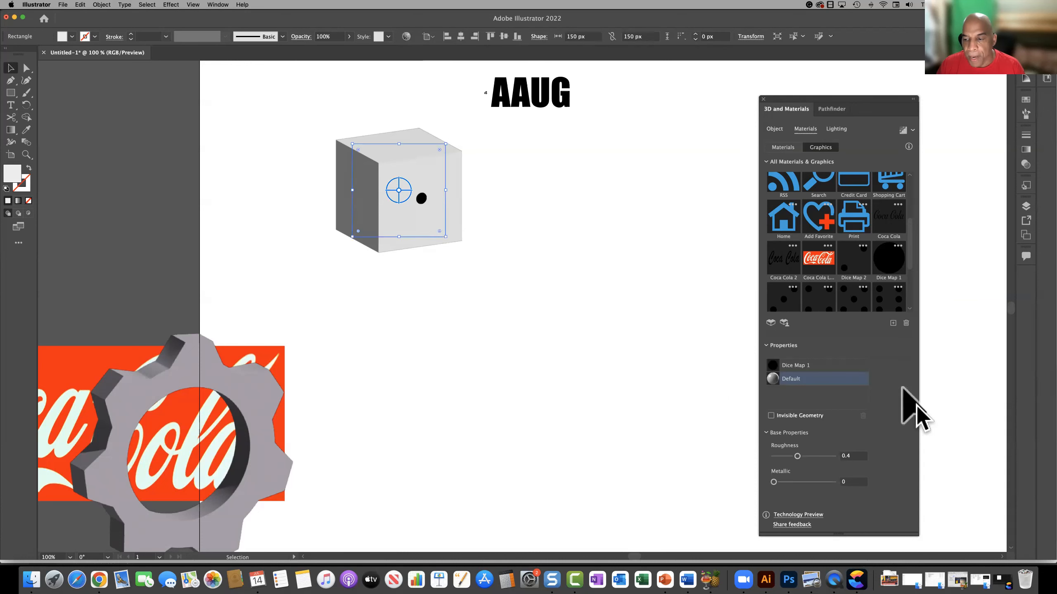
{"action": "left_click", "coordinate": [796, 367]}
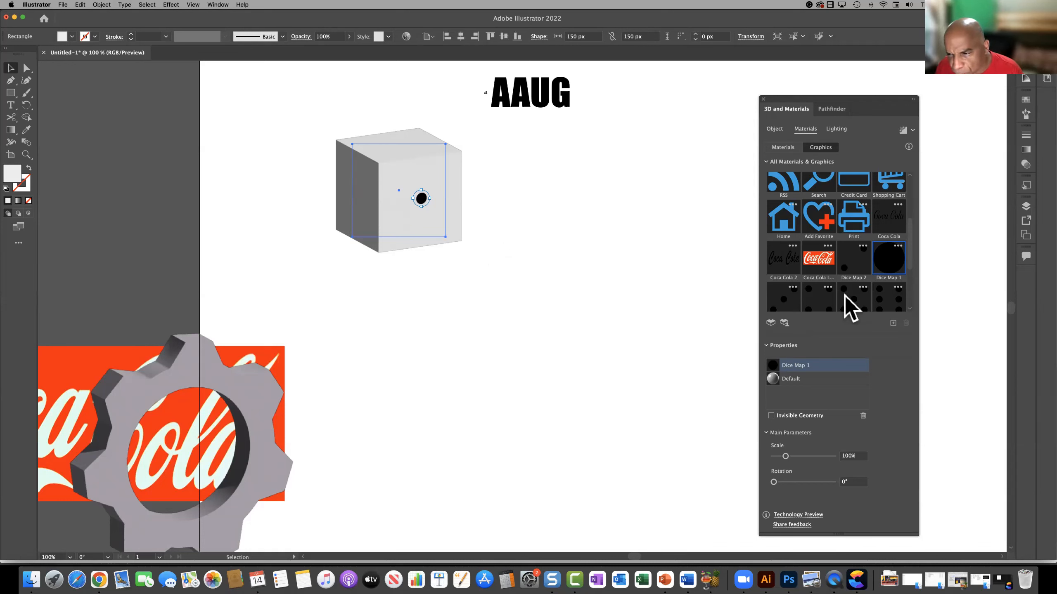
{"action": "mouse_move", "coordinate": [850, 263]}
{"action": "left_mouse_down"}
{"action": "mouse_move", "coordinate": [355, 200]}
{"action": "mouse_move", "coordinate": [842, 276]}
{"action": "left_mouse_up"}
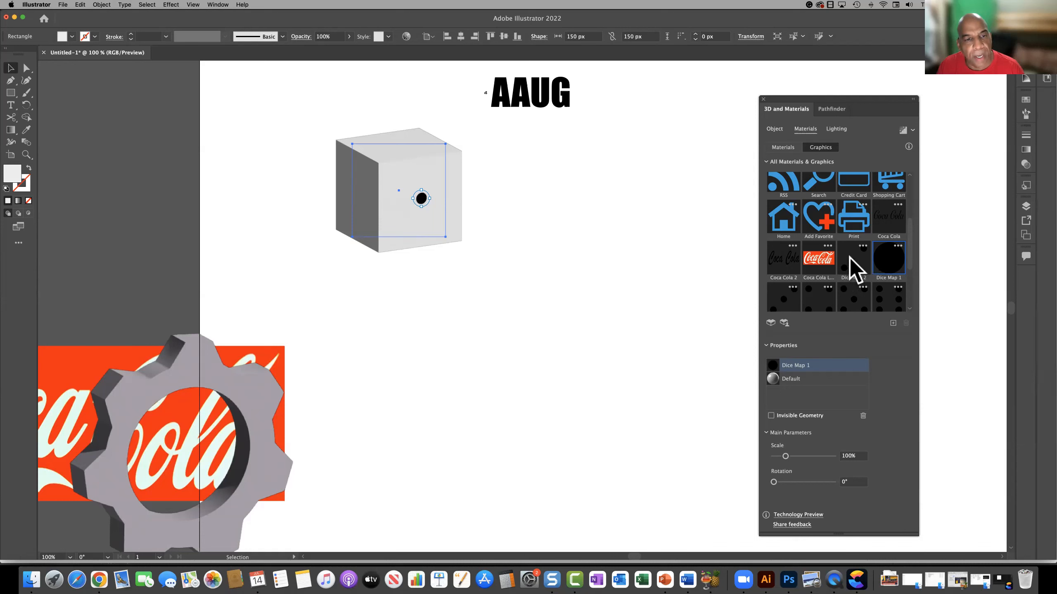
{"action": "left_click", "coordinate": [849, 262]}
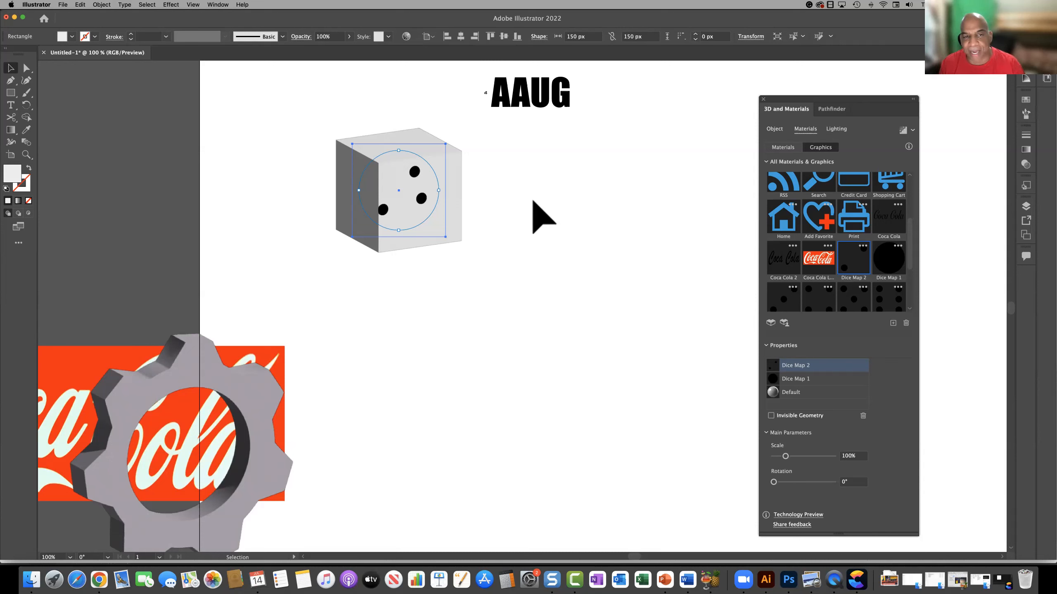
{"action": "left_click_drag", "start_coordinate": [426, 196], "coordinate": [392, 187]}
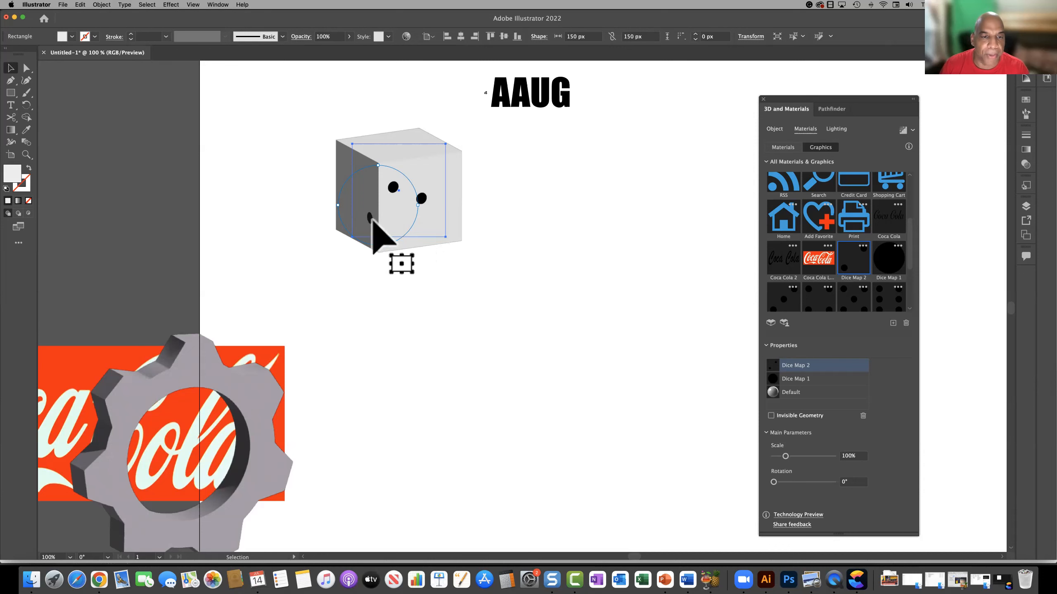
{"action": "left_click_drag", "start_coordinate": [369, 217], "coordinate": [342, 217]}
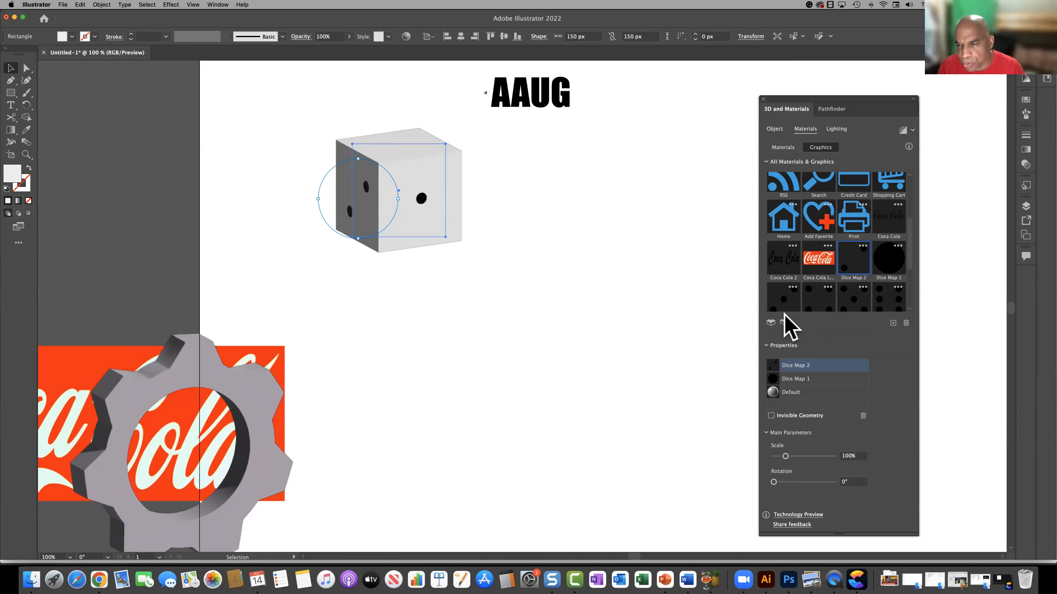
Map the Dice Map 3 graphic onto the cube's top face, and rotate the cube to turn a blank face forward.
{"action": "left_click_drag", "start_coordinate": [780, 302], "coordinate": [400, 145]}
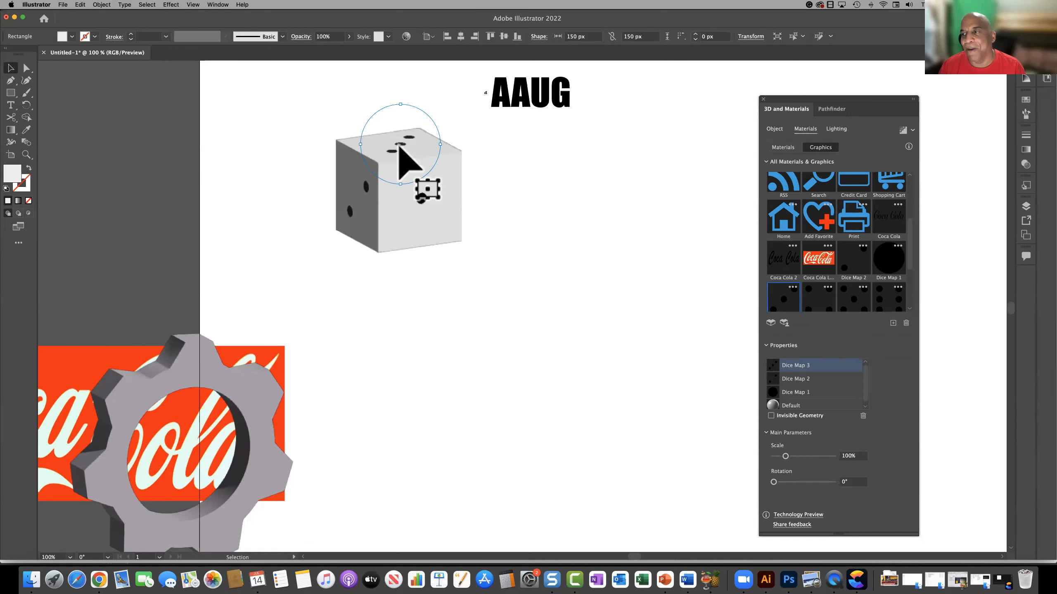
{"action": "left_click_drag", "start_coordinate": [399, 146], "coordinate": [400, 145]}
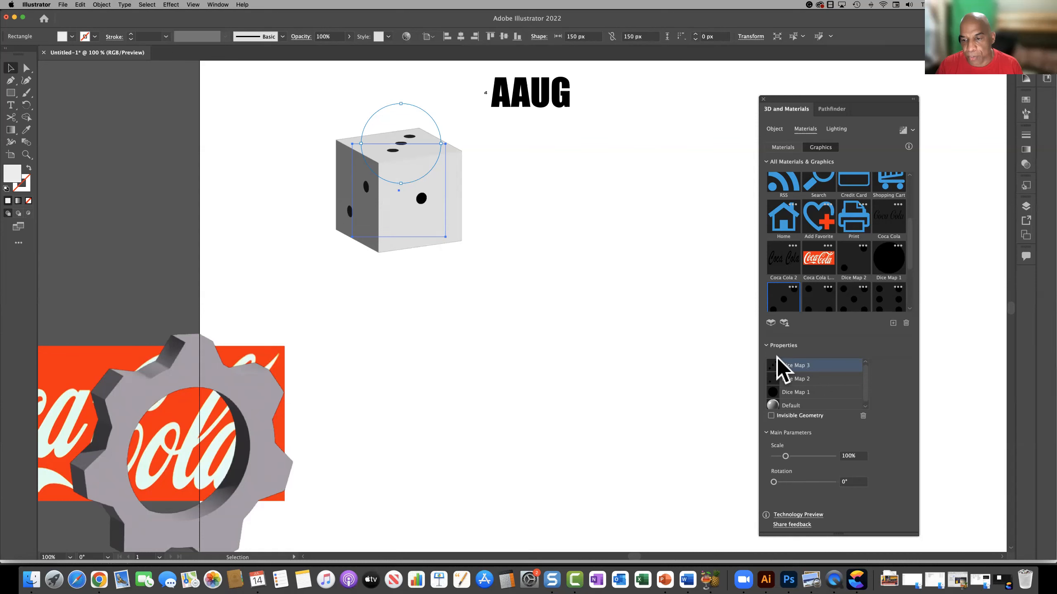
{"action": "left_click", "coordinate": [787, 404]}
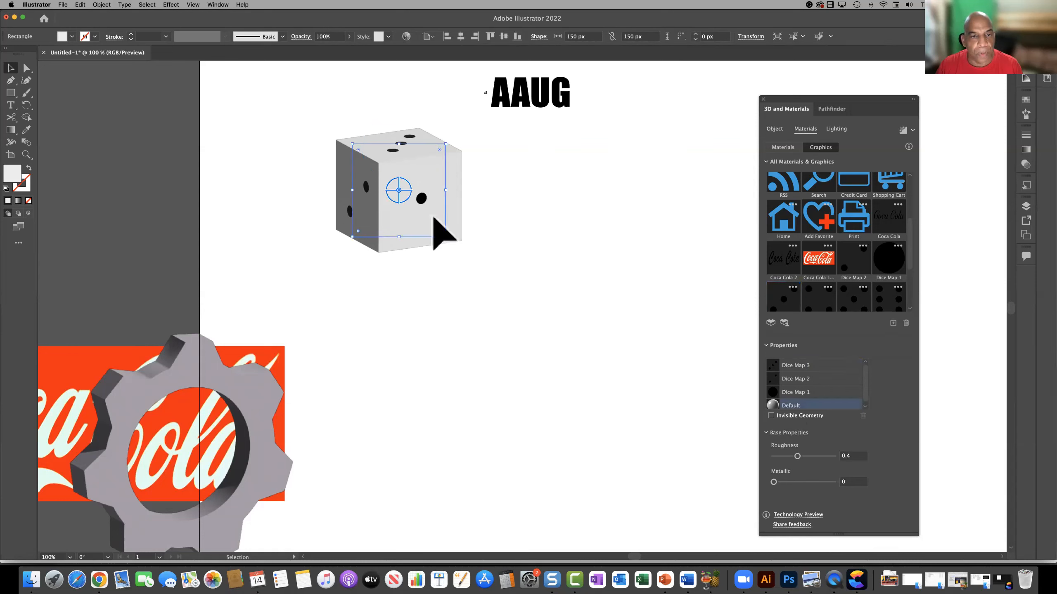
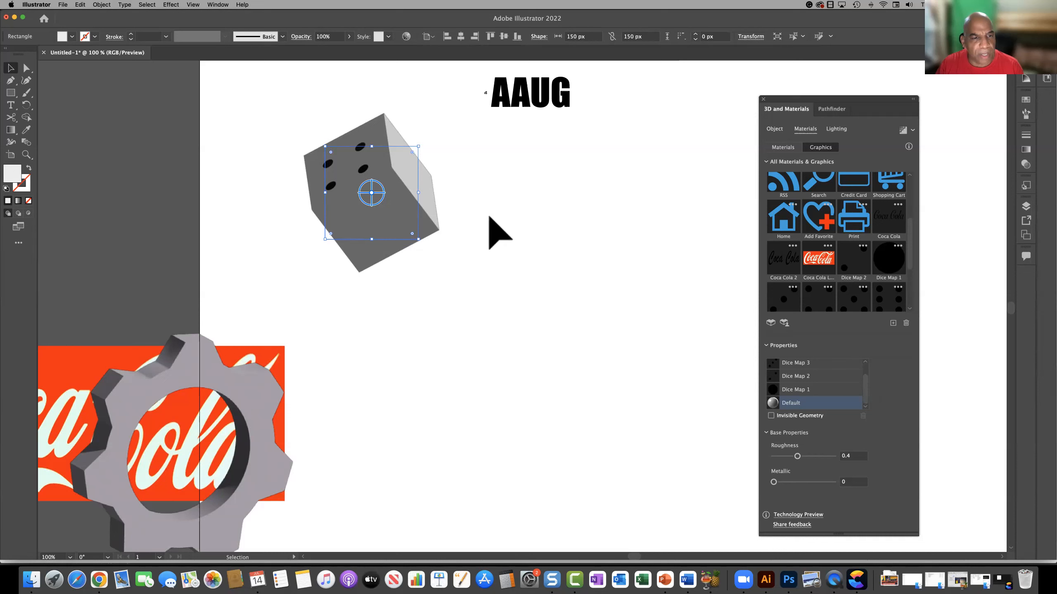
{"action": "mouse_move", "coordinate": [371, 192]}
{"action": "left_mouse_down"}
{"action": "mouse_move", "coordinate": [389, 237]}
{"action": "mouse_move", "coordinate": [384, 182]}
{"action": "left_mouse_up"}
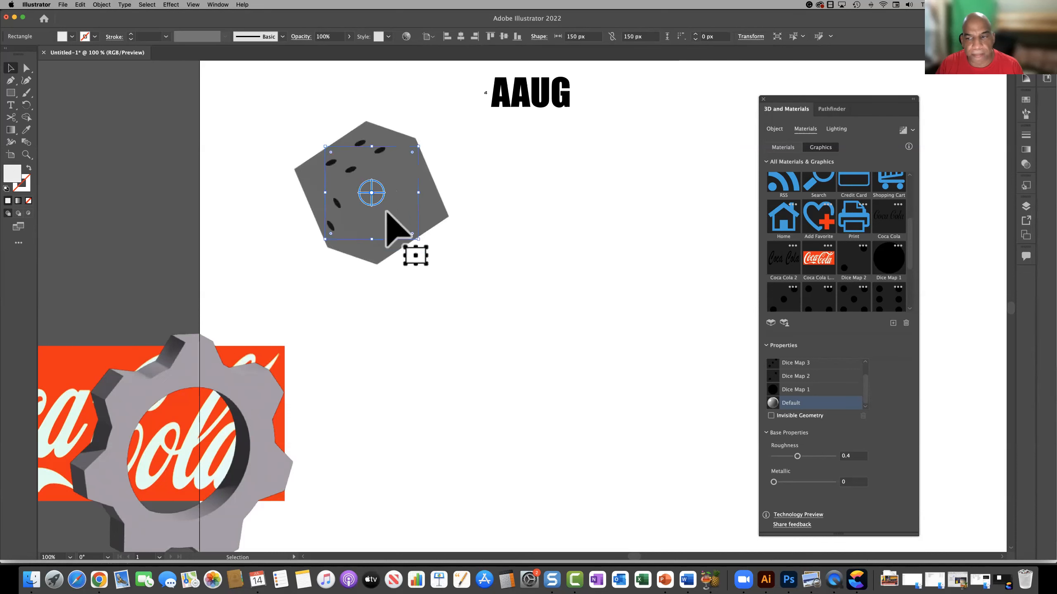
Map the Dice Map 6 graphic onto the blank right face, turn it slightly to match the face, and scale it to about 100%.
{"action": "left_click", "coordinate": [887, 298]}
{"action": "left_click_drag", "start_coordinate": [371, 194], "coordinate": [397, 203]}
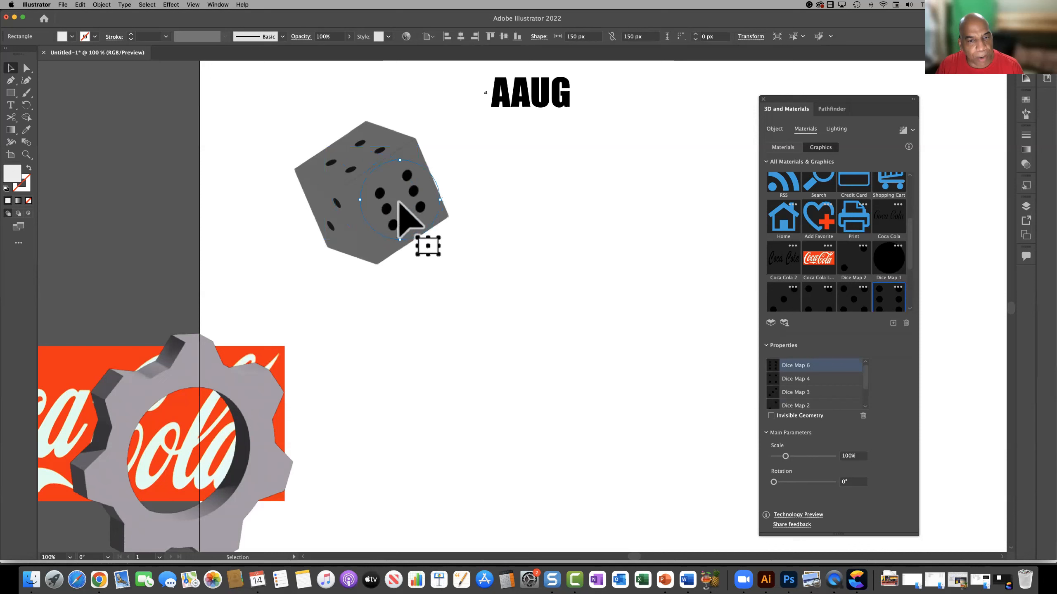
{"action": "left_click_drag", "start_coordinate": [471, 207], "coordinate": [430, 214]}
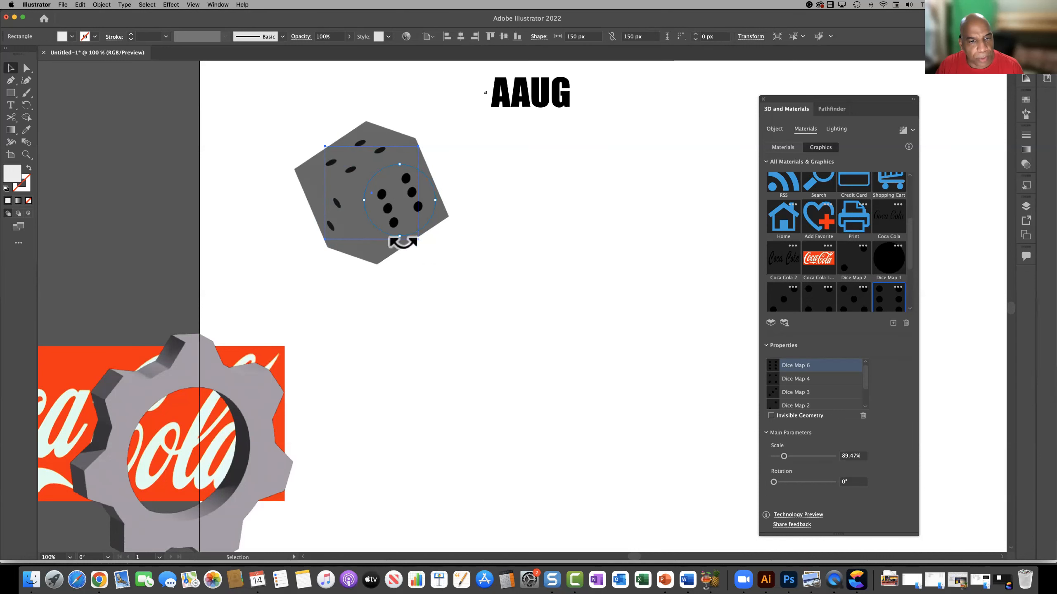
{"action": "mouse_move", "coordinate": [402, 241]}
{"action": "left_mouse_down"}
{"action": "mouse_move", "coordinate": [365, 232]}
{"action": "mouse_move", "coordinate": [404, 238]}
{"action": "left_mouse_up"}
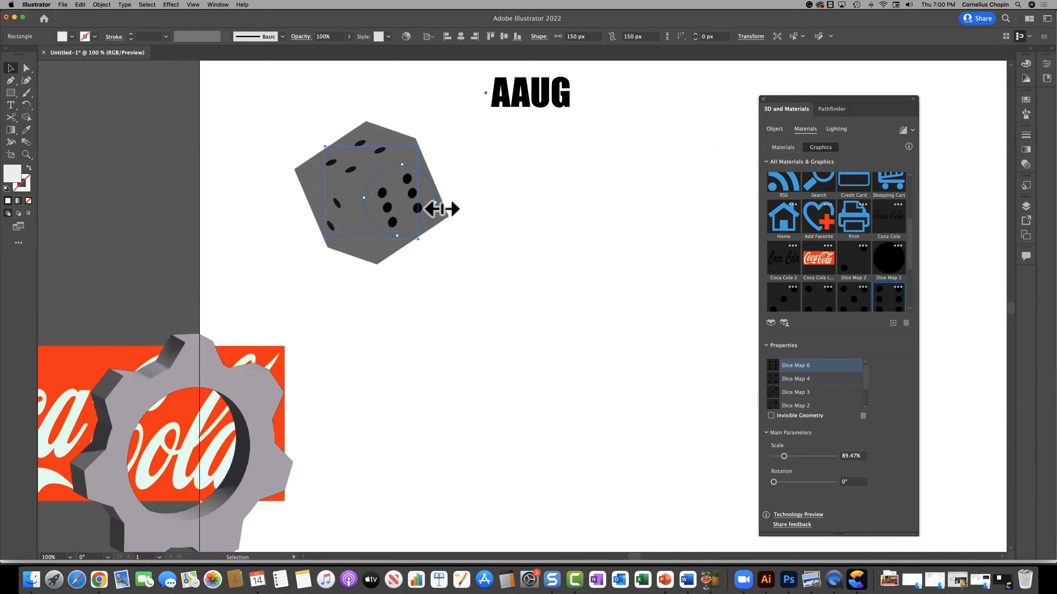
{"action": "left_click_drag", "start_coordinate": [442, 209], "coordinate": [448, 212]}
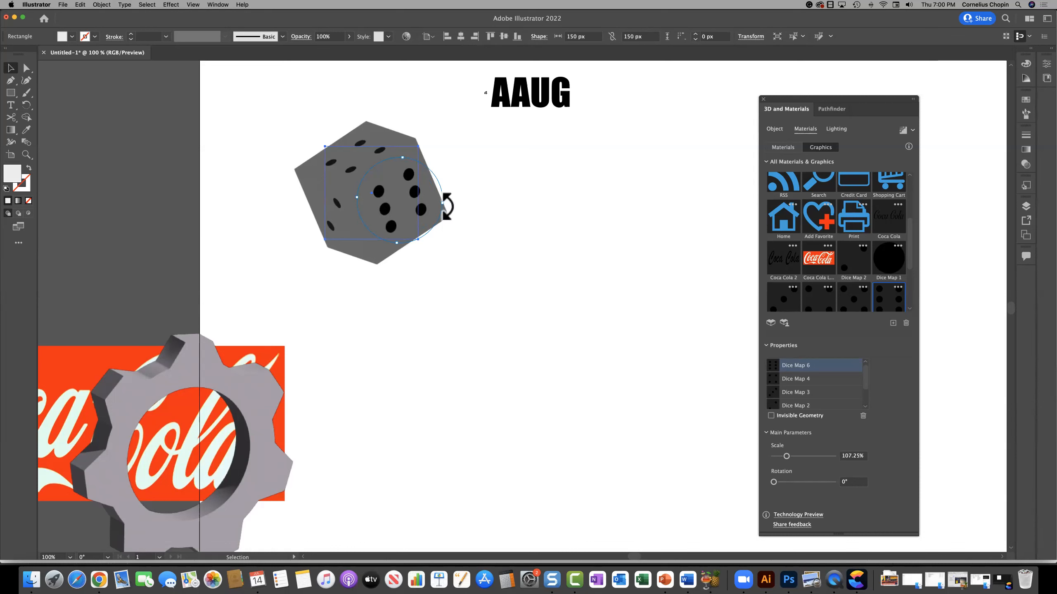
{"action": "left_click_drag", "start_coordinate": [444, 210], "coordinate": [445, 211]}
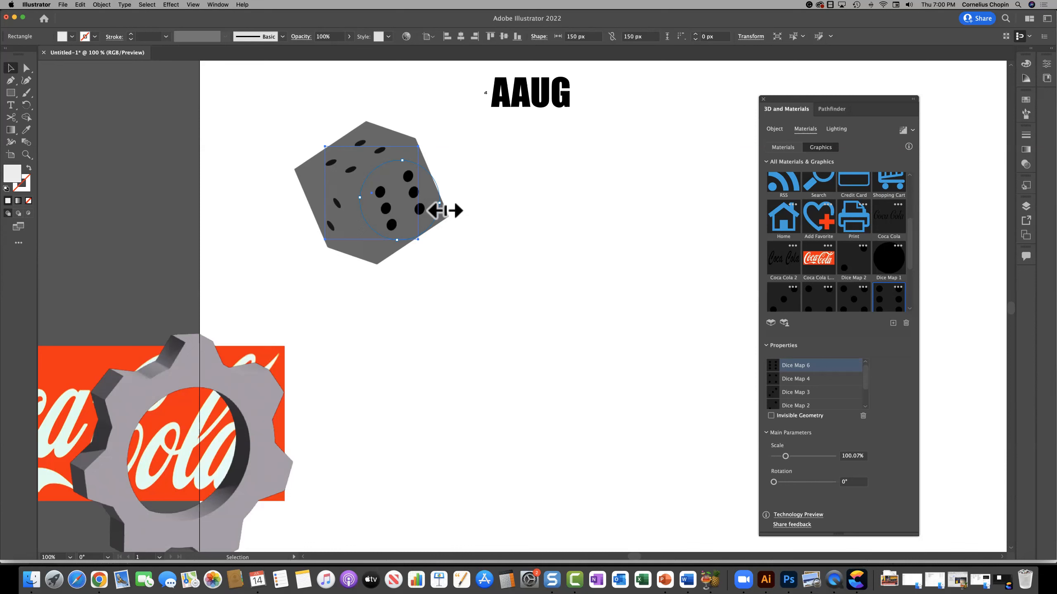
Go through the applied dice graphics, reselect the Default material, and rotate the cube to bring the remaining blank face forward.
{"action": "left_click", "coordinate": [814, 378]}
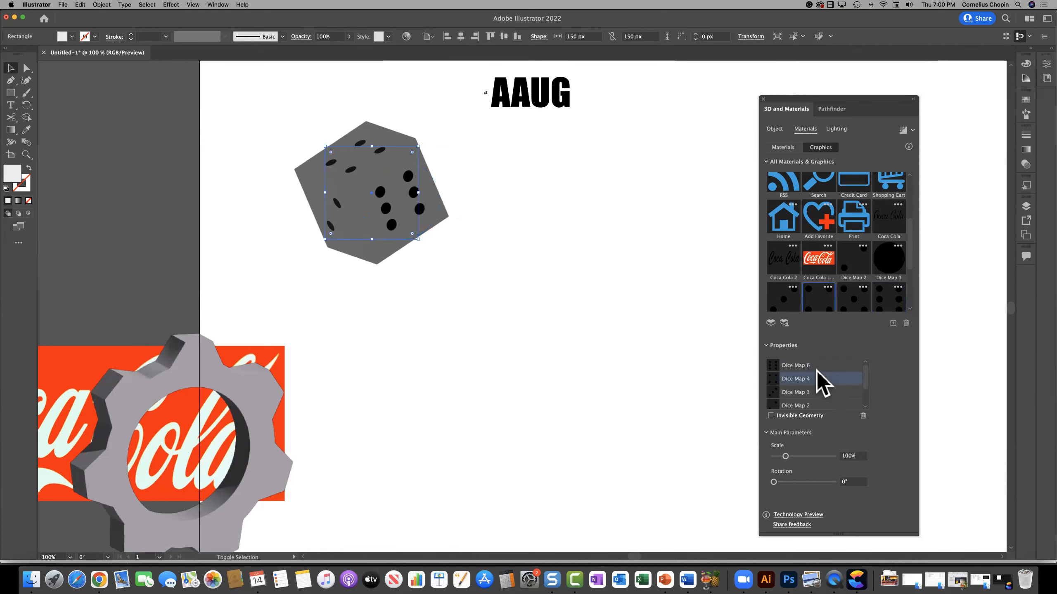
{"action": "left_click", "coordinate": [815, 368]}
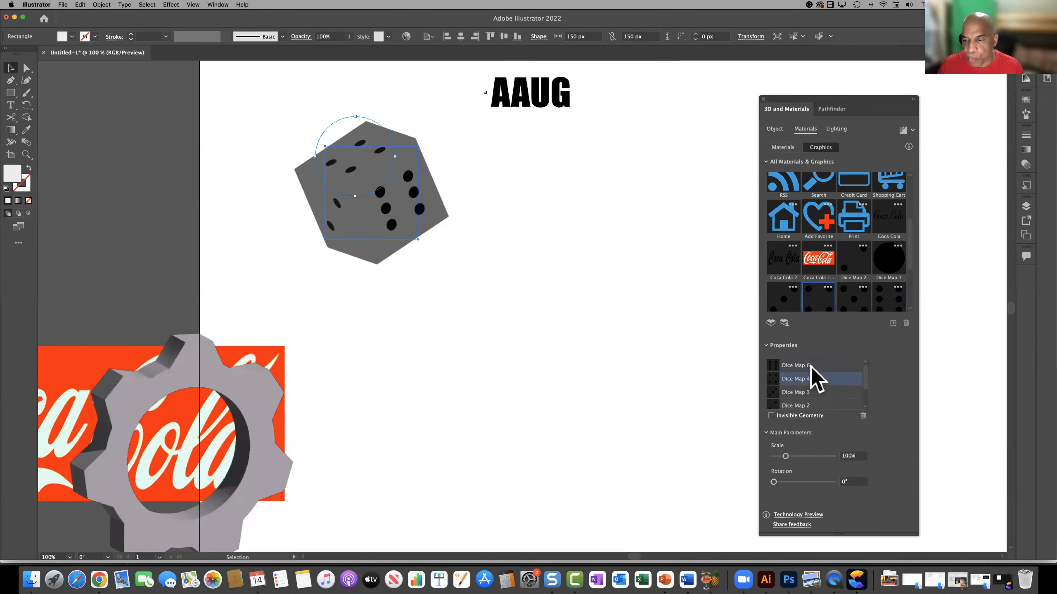
{"action": "left_click", "coordinate": [805, 378]}
{"action": "left_click", "coordinate": [803, 392]}
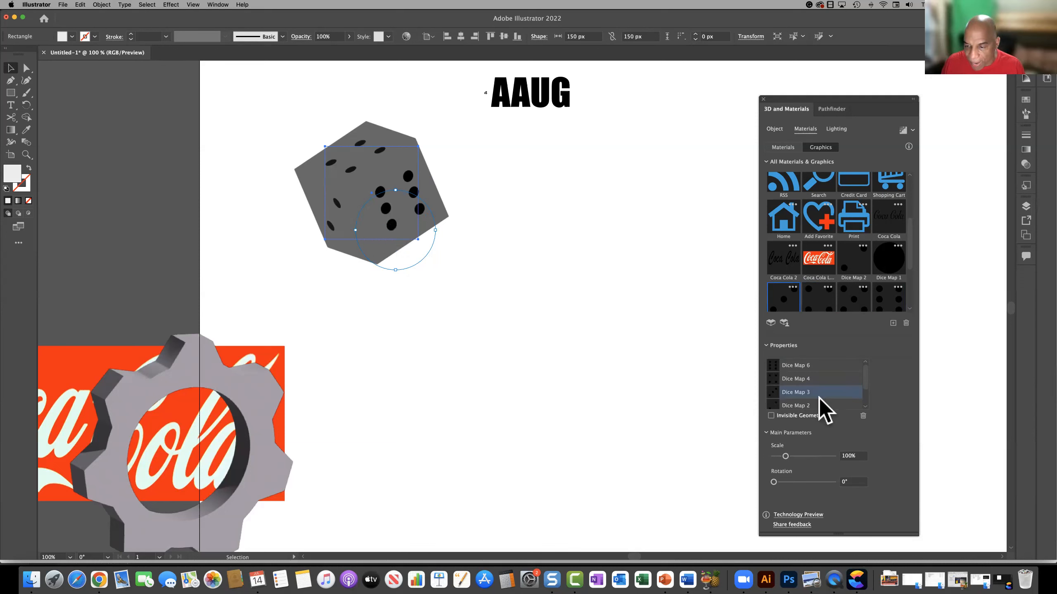
{"action": "scroll", "coordinate": [789, 402], "scroll_direction": "down", "scroll_amount": 2}
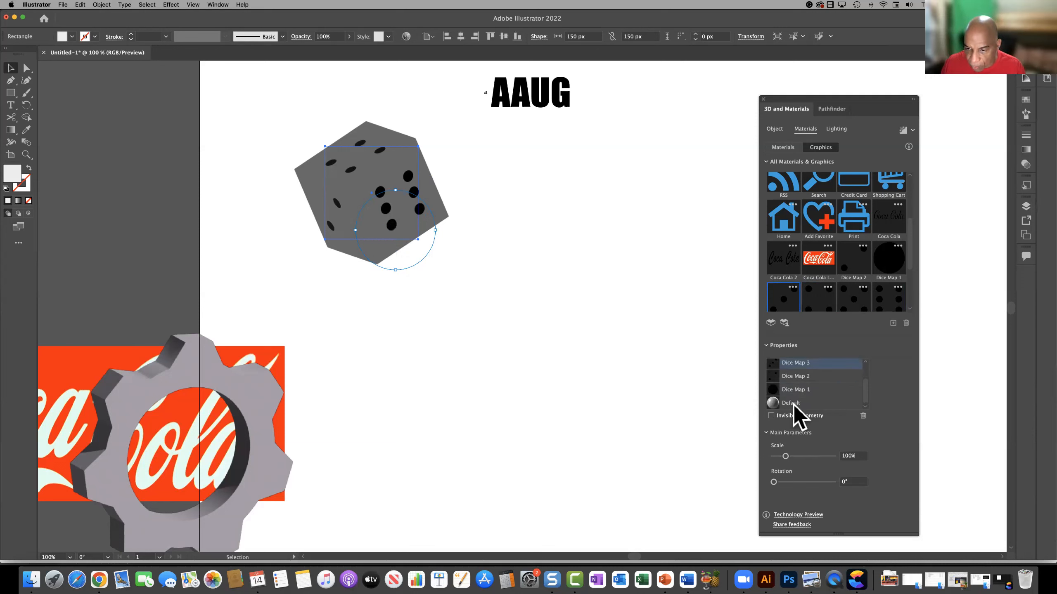
{"action": "left_click", "coordinate": [789, 403]}
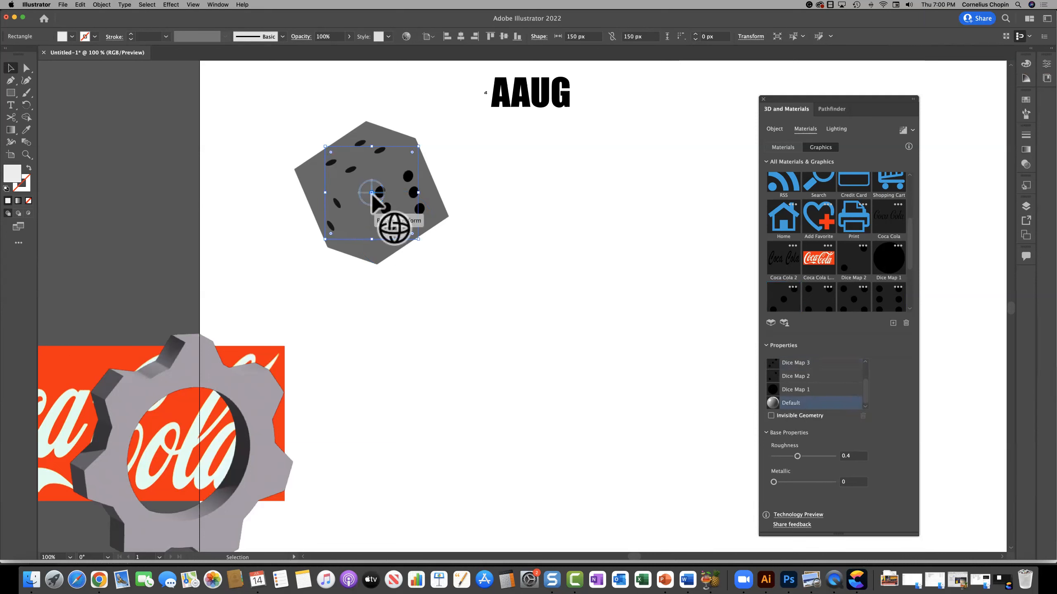
{"action": "mouse_move", "coordinate": [356, 199]}
{"action": "left_mouse_down"}
{"action": "mouse_move", "coordinate": [335, 201]}
{"action": "mouse_move", "coordinate": [388, 202]}
{"action": "mouse_move", "coordinate": [367, 210]}
{"action": "left_mouse_up"}
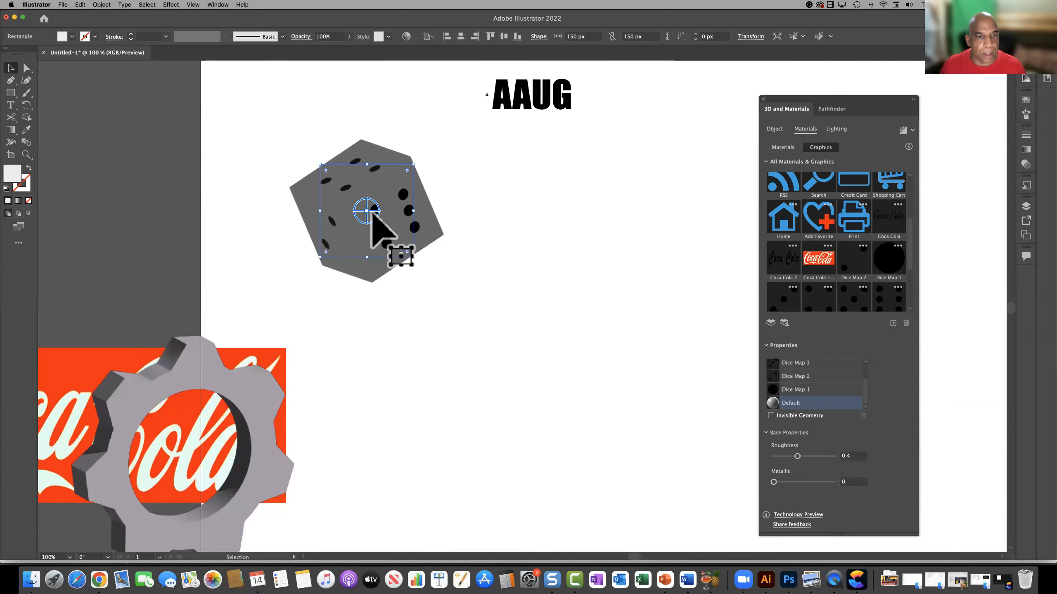
{"action": "left_click_drag", "start_coordinate": [378, 212], "coordinate": [366, 239]}
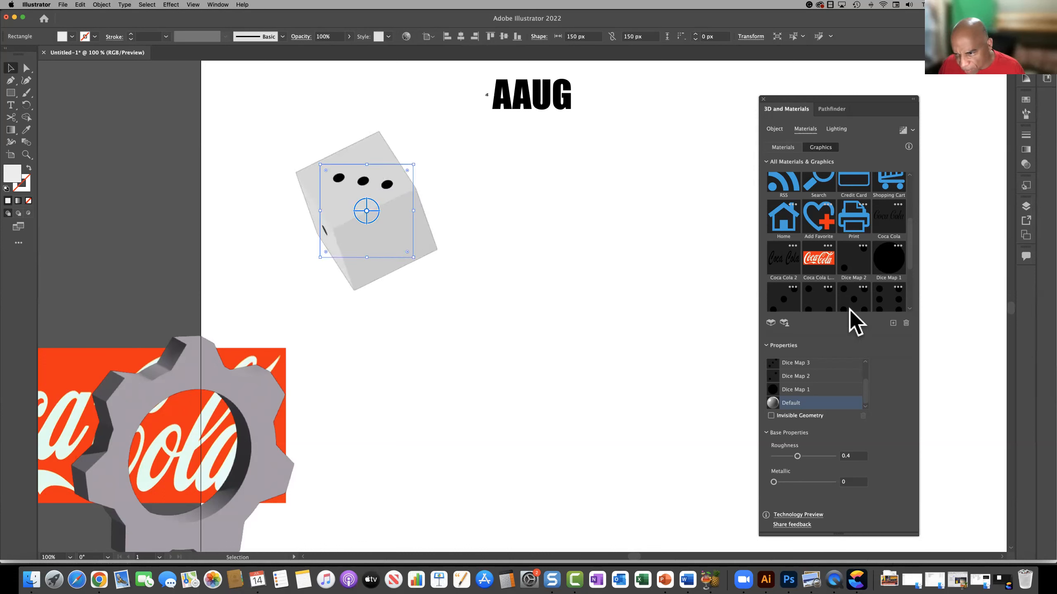
Map the Dice Map 5 graphic onto the lower blank face, center it there, and deselect the cube.
{"action": "left_click", "coordinate": [854, 299]}
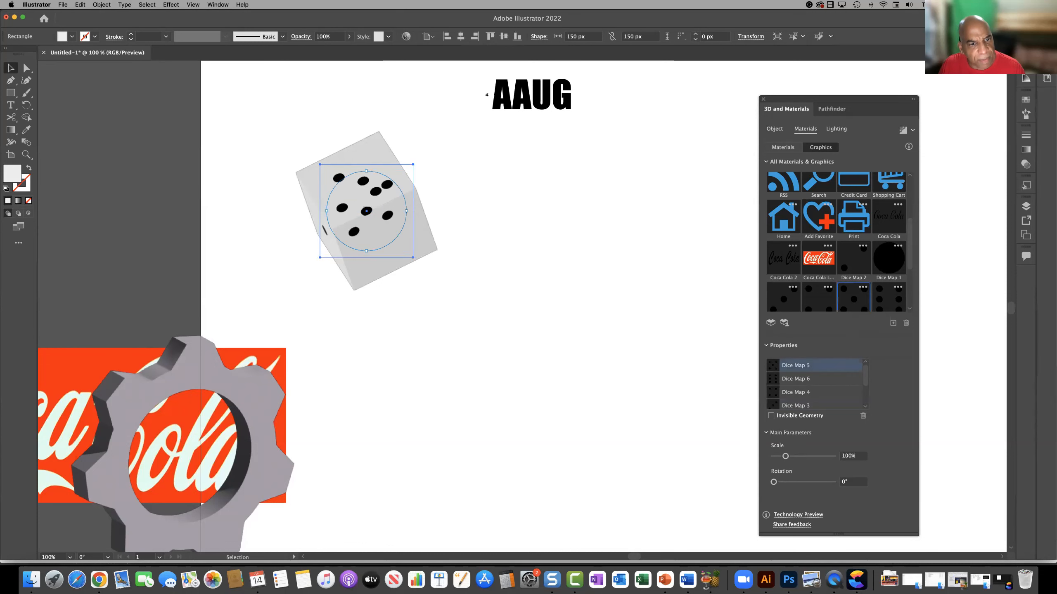
{"action": "left_click_drag", "start_coordinate": [366, 211], "coordinate": [395, 253]}
{"action": "left_click", "coordinate": [500, 301]}
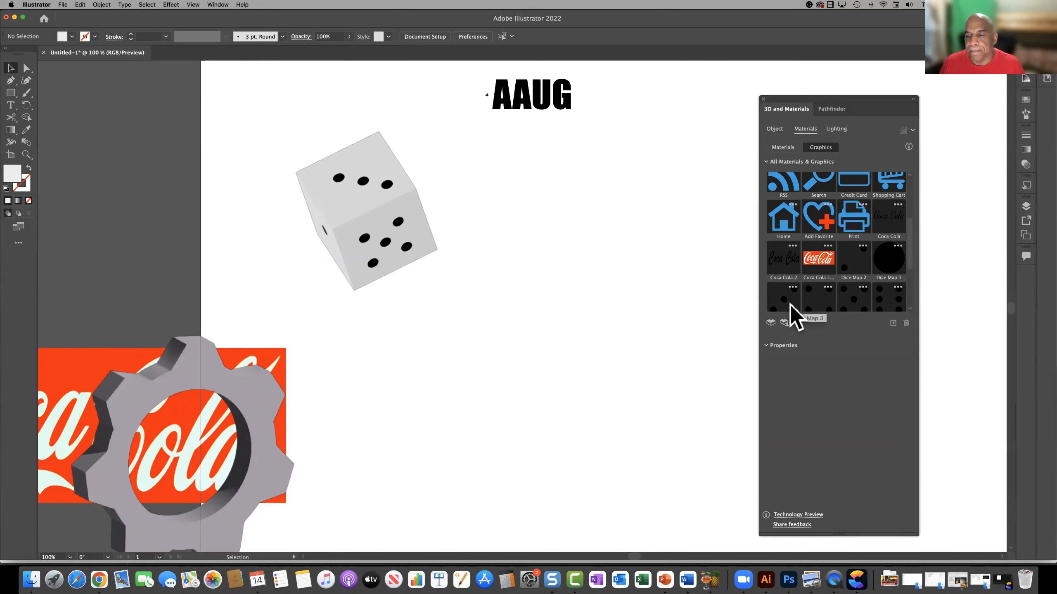
Look through the available graphics, then reselect the cube and review the list of graphics applied to it.
{"action": "scroll", "coordinate": [789, 305], "scroll_direction": "down", "scroll_amount": 3}
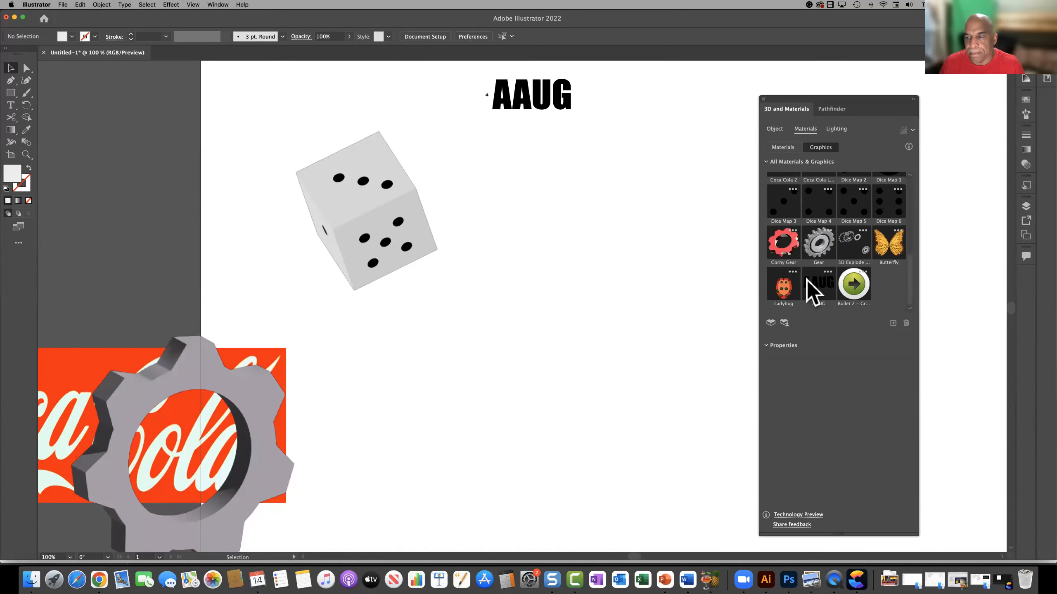
{"action": "left_click", "coordinate": [781, 273]}
{"action": "left_click", "coordinate": [362, 223]}
{"action": "scroll", "coordinate": [865, 383], "scroll_direction": "down", "scroll_amount": 2}
{"action": "left_click_drag", "start_coordinate": [864, 385], "coordinate": [864, 378]}
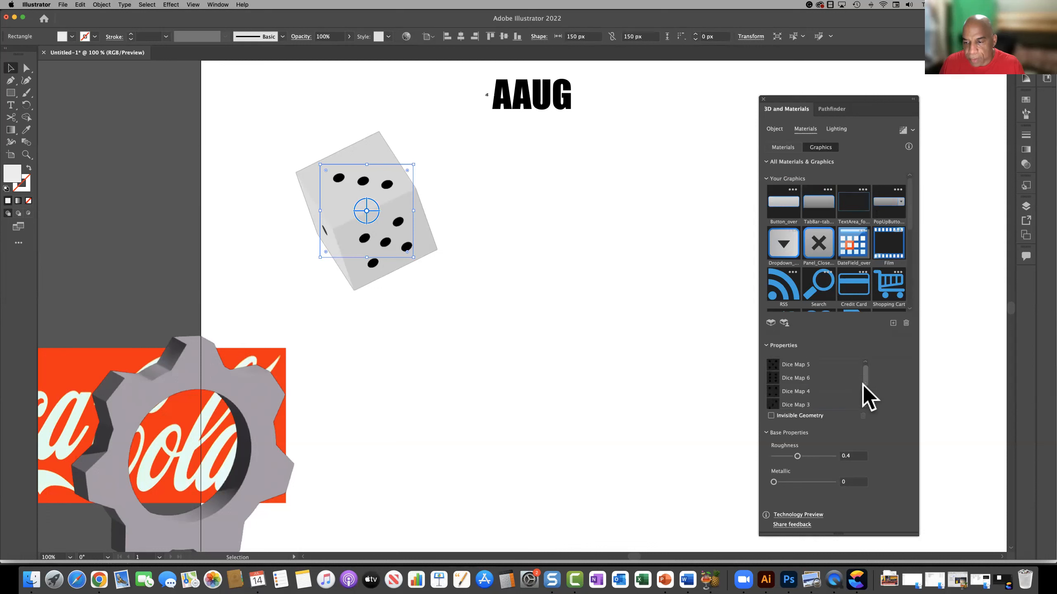
{"action": "left_click_drag", "start_coordinate": [866, 380], "coordinate": [862, 406]}
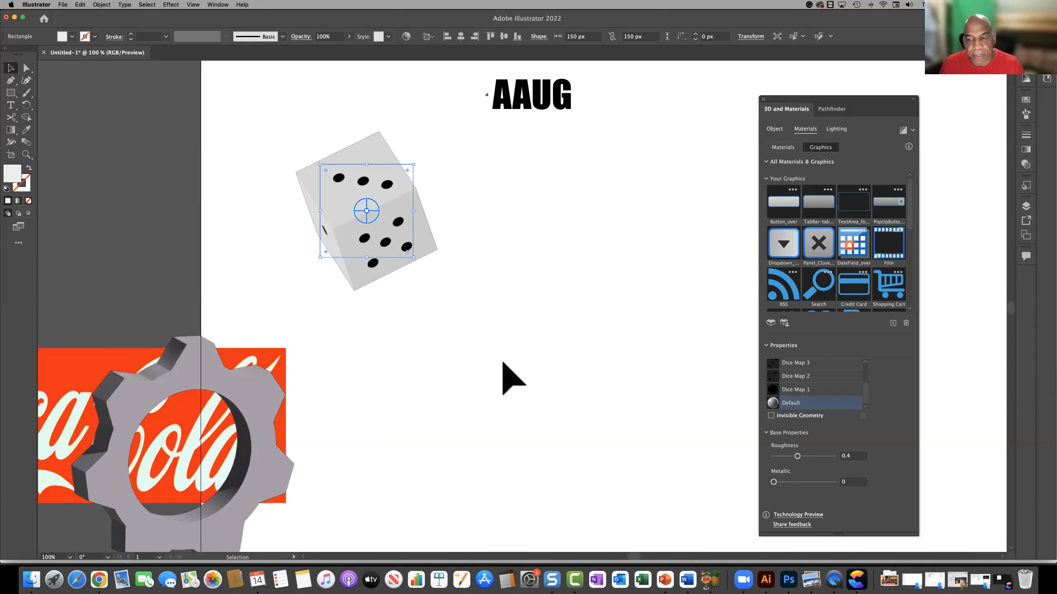
Rotate the cube in several directions to check its dotted faces, and move it slightly down and to the right.
{"action": "scroll", "coordinate": [495, 341], "scroll_direction": "down", "scroll_amount": 1}
{"action": "scroll", "coordinate": [495, 342], "scroll_direction": "right", "scroll_amount": 1}
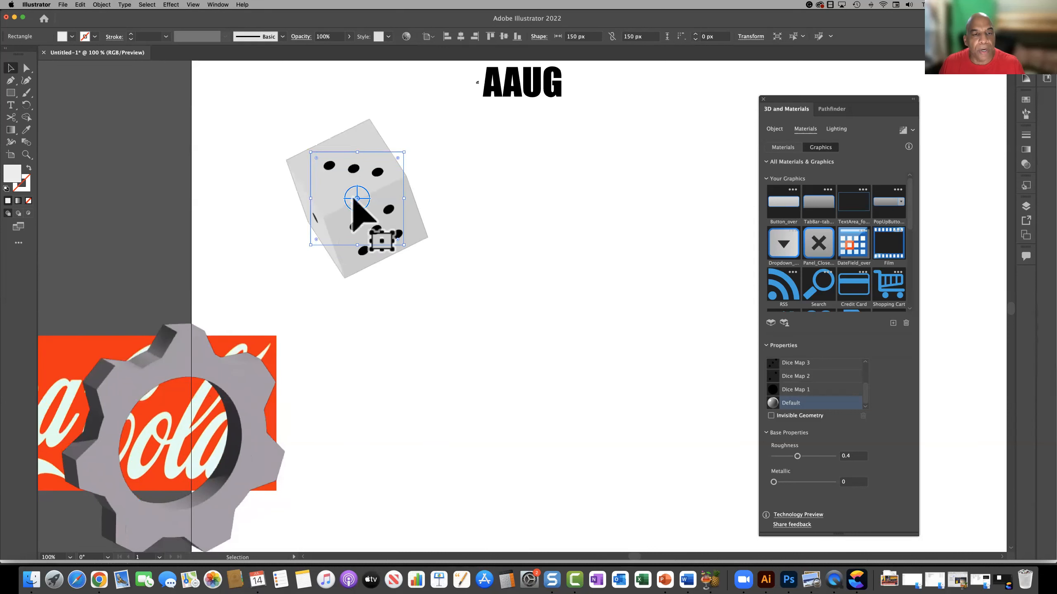
{"action": "left_click_drag", "start_coordinate": [360, 201], "coordinate": [405, 207]}
{"action": "left_click_drag", "start_coordinate": [799, 403], "coordinate": [341, 228]}
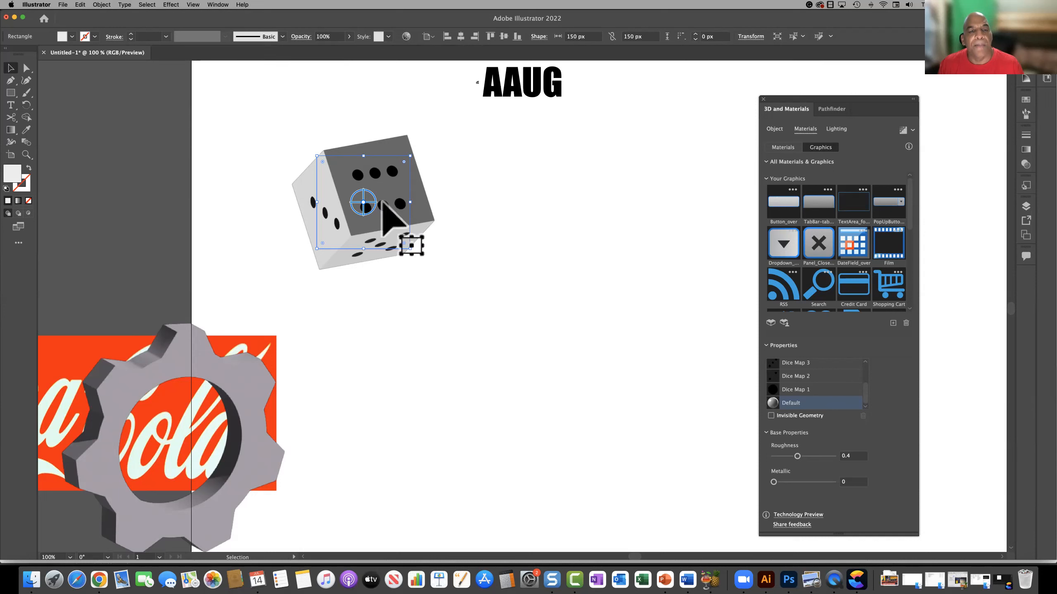
{"action": "left_click_drag", "start_coordinate": [365, 205], "coordinate": [357, 210]}
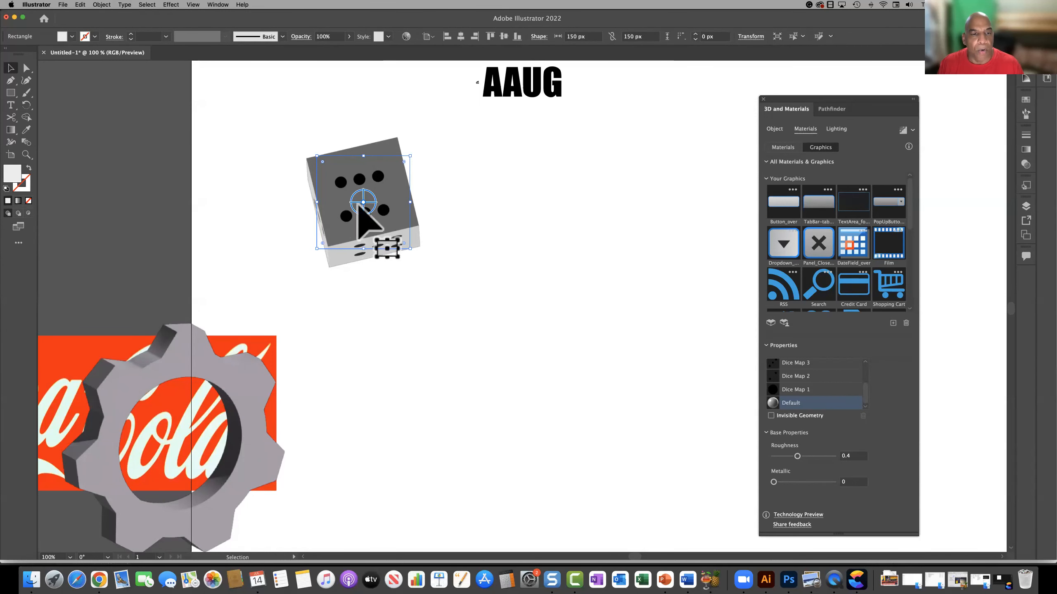
{"action": "left_click_drag", "start_coordinate": [365, 204], "coordinate": [397, 253]}
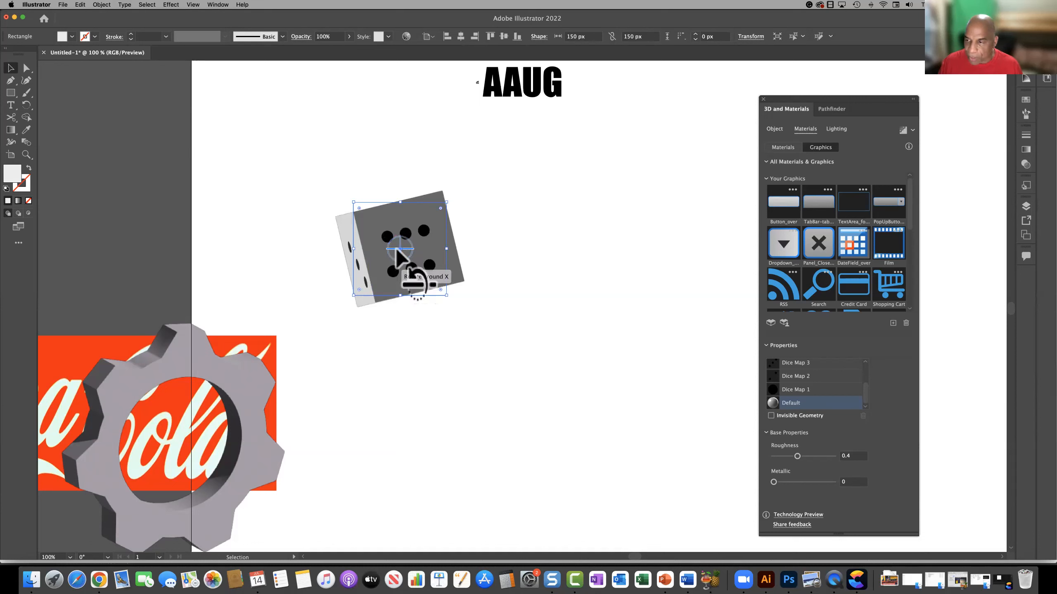
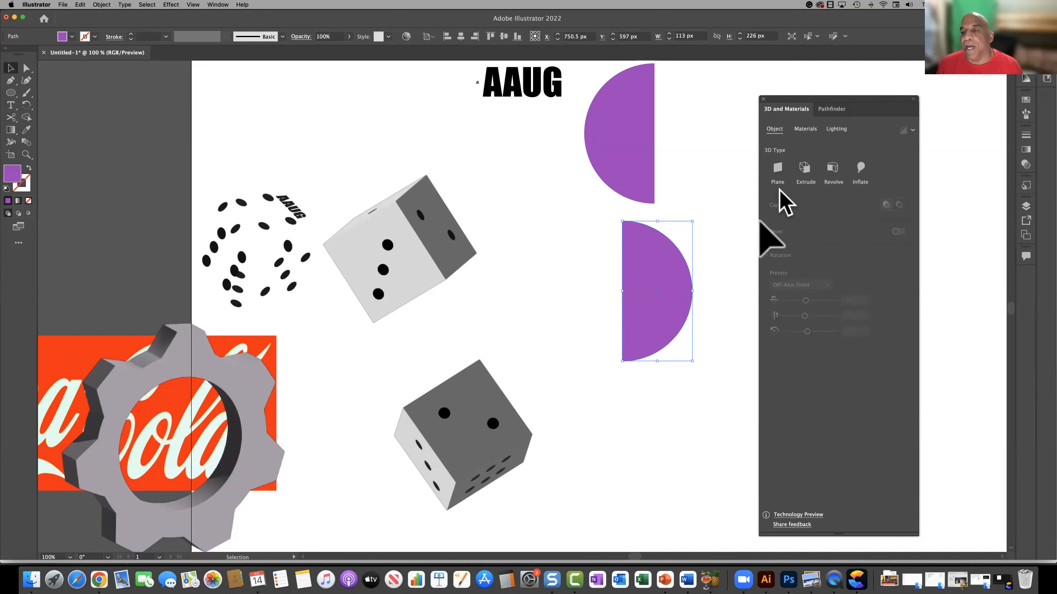
Try extruding the lower purple half circle with different depths, ending at about 139 px.
{"action": "left_click", "coordinate": [805, 169]}
{"action": "left_click_drag", "start_coordinate": [775, 209], "coordinate": [788, 210]}
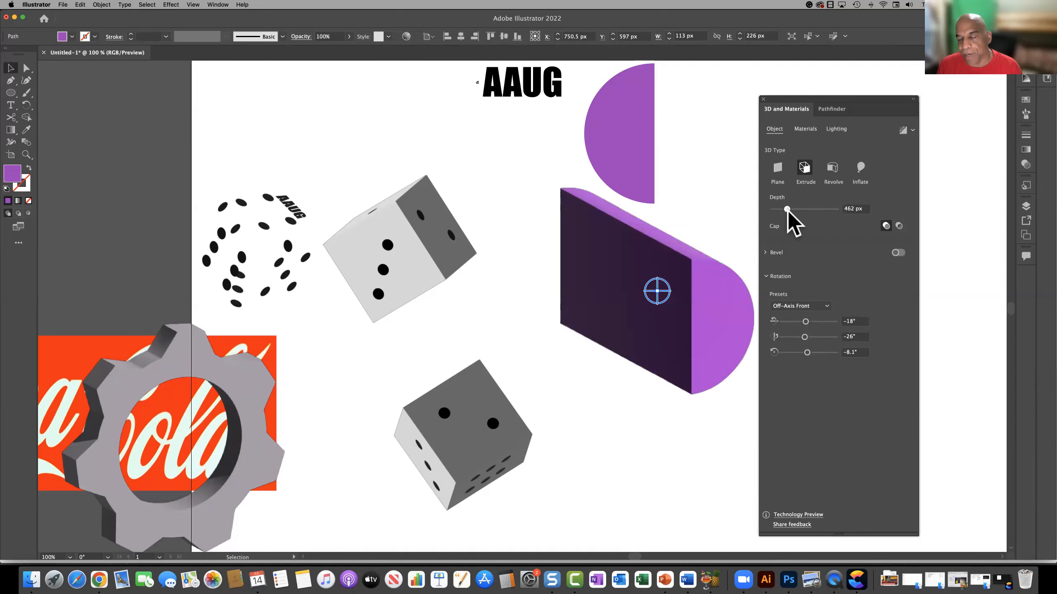
{"action": "left_click_drag", "start_coordinate": [788, 209], "coordinate": [776, 210]}
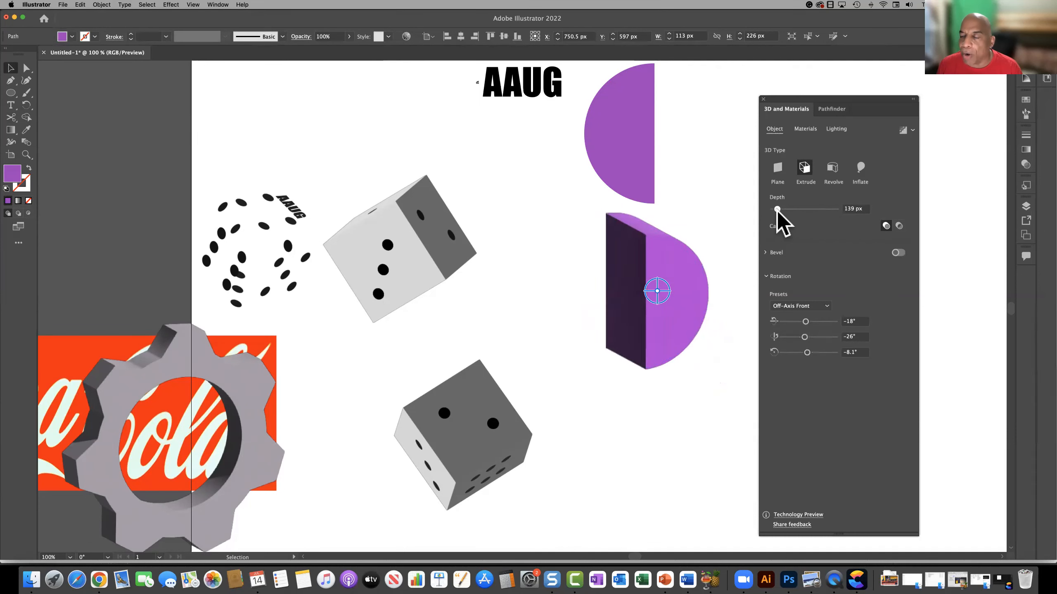
Revolve the lower half circle around its left edge, try a 124° revolve angle, and return it to 360° for a full sphere.
{"action": "left_click", "coordinate": [832, 171]}
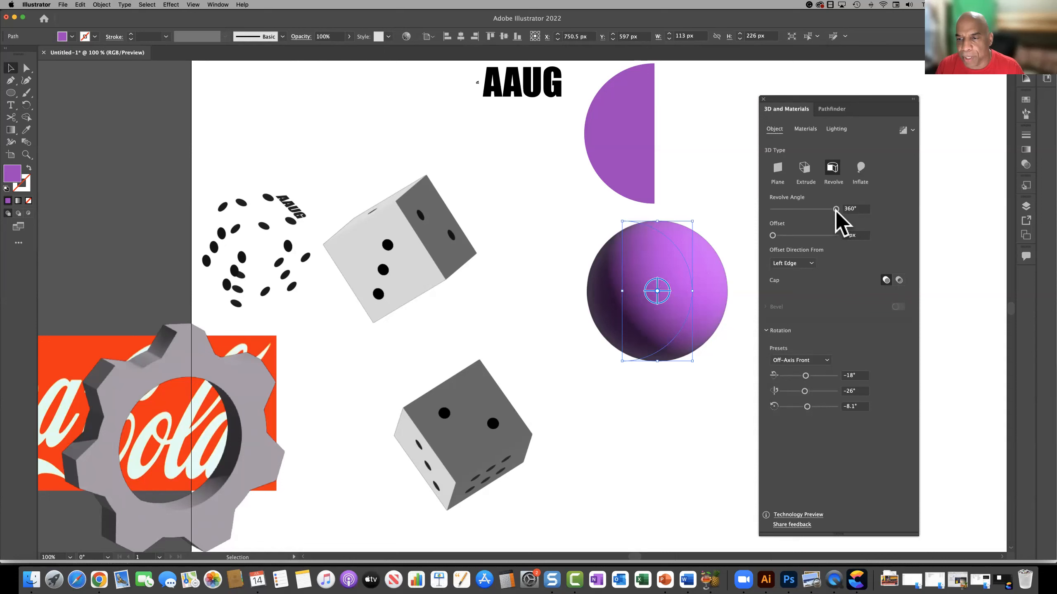
{"action": "left_click_drag", "start_coordinate": [836, 208], "coordinate": [793, 207]}
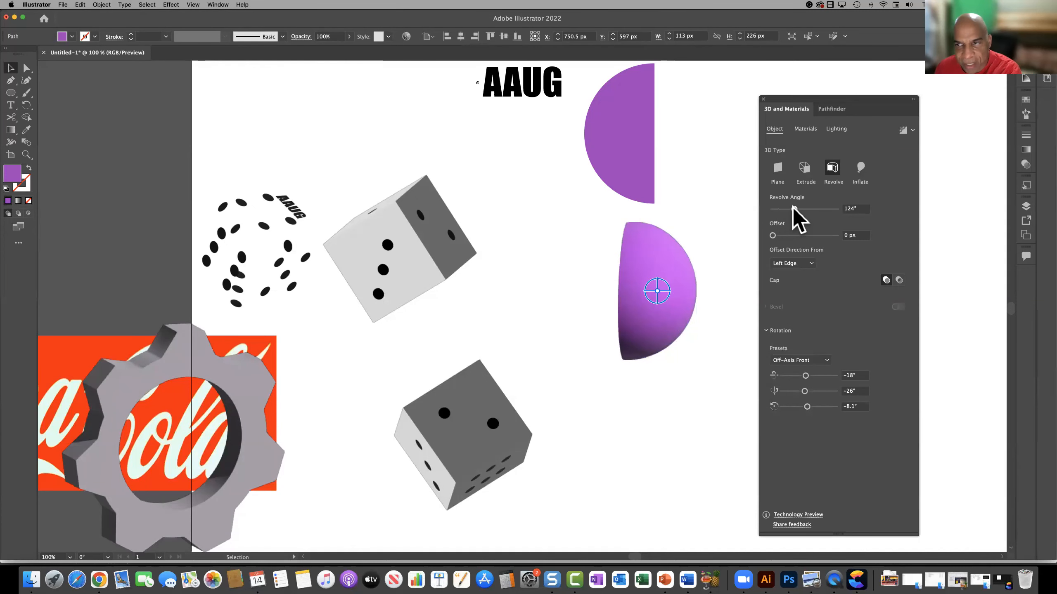
{"action": "left_click_drag", "start_coordinate": [792, 208], "coordinate": [844, 208]}
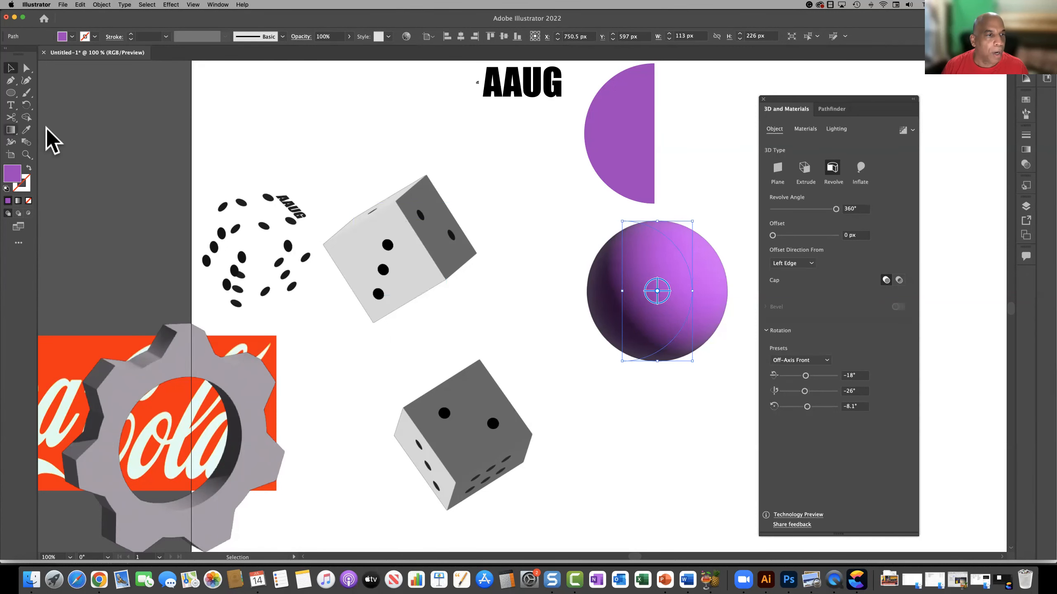
{"action": "key", "text": "g"}
{"action": "left_click", "coordinate": [11, 94]}
{"action": "left_click_drag", "start_coordinate": [238, 86], "coordinate": [375, 101]}
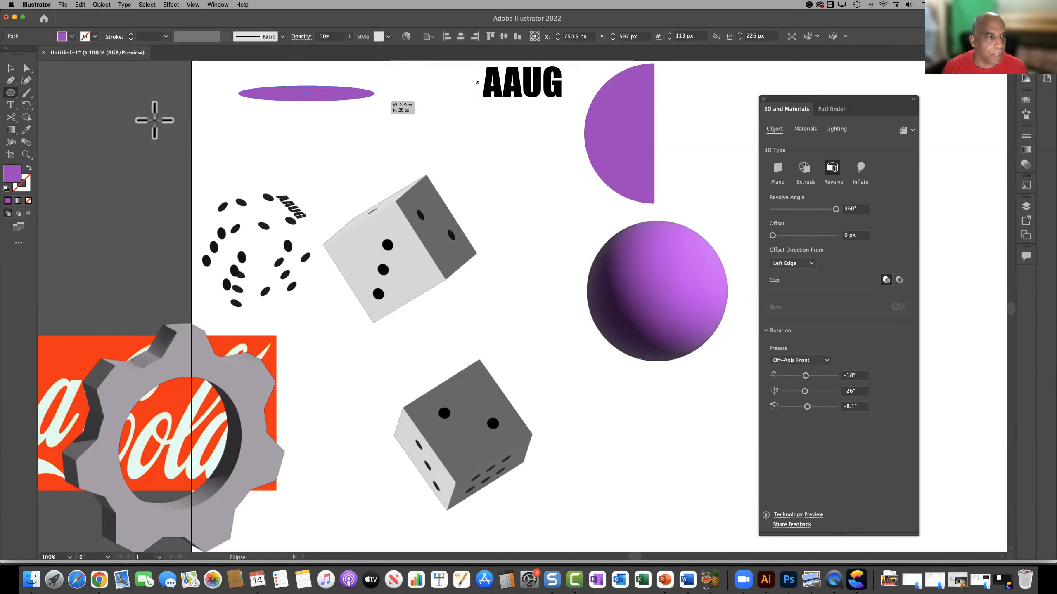
{"action": "key", "text": "super+z"}
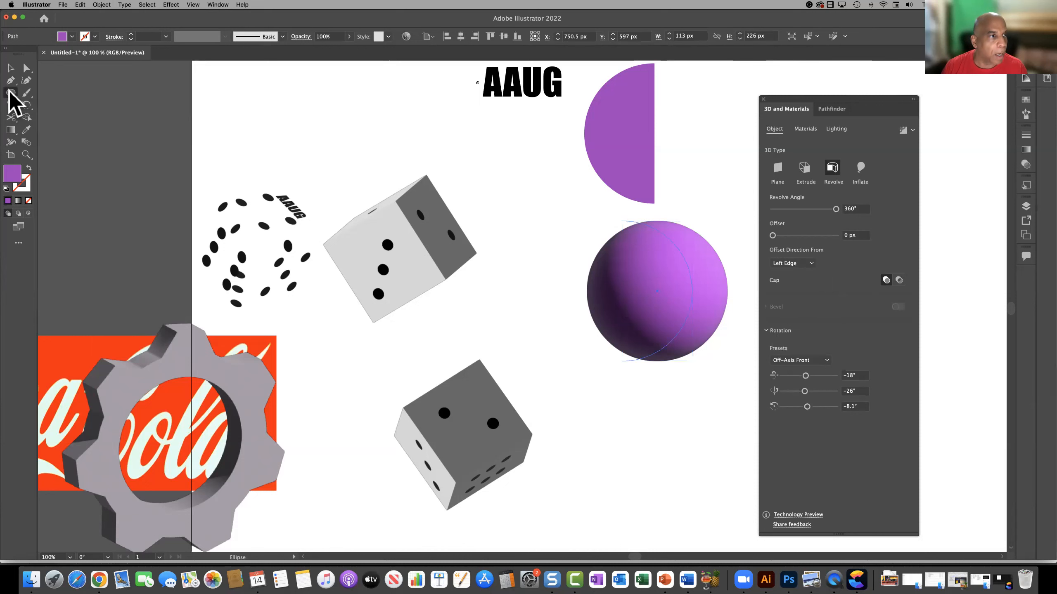
Draw a purple rectangle about 268 by 18 px above the dice and copy it downward to make four stacked bars.
{"action": "left_click", "coordinate": [9, 94]}
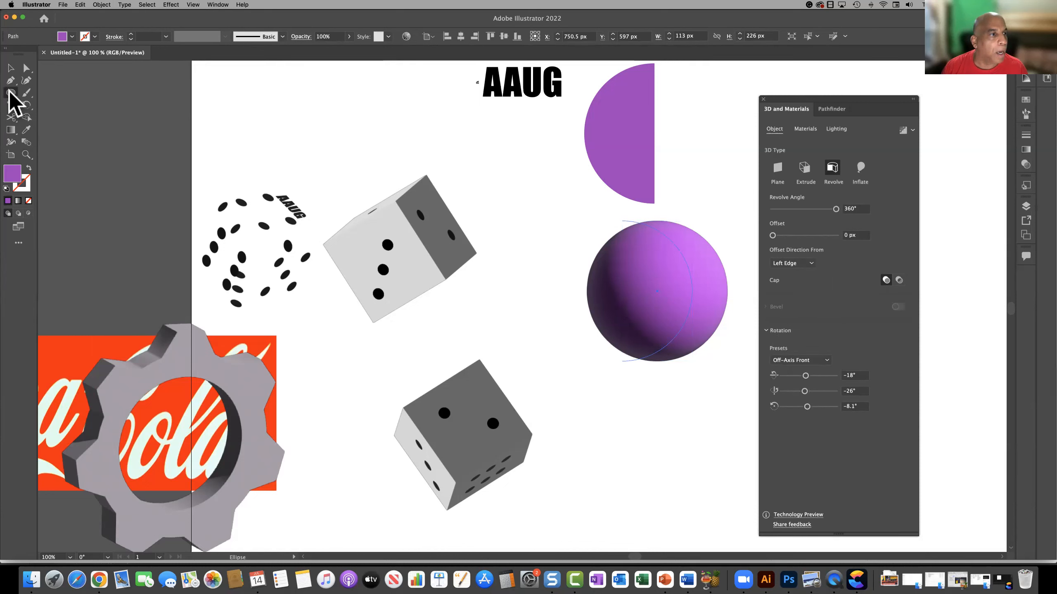
{"action": "left_click", "coordinate": [10, 100]}
{"action": "left_click", "coordinate": [81, 90]}
{"action": "left_click_drag", "start_coordinate": [237, 98], "coordinate": [406, 110]}
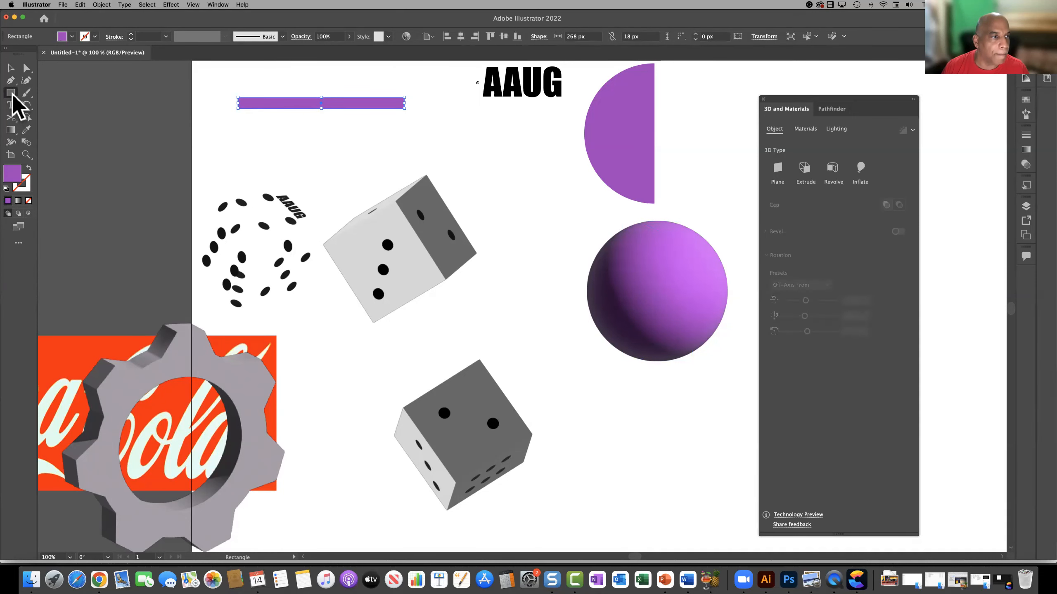
{"action": "key", "text": "v"}
{"action": "left_click_drag", "start_coordinate": [271, 104], "coordinate": [268, 160]}
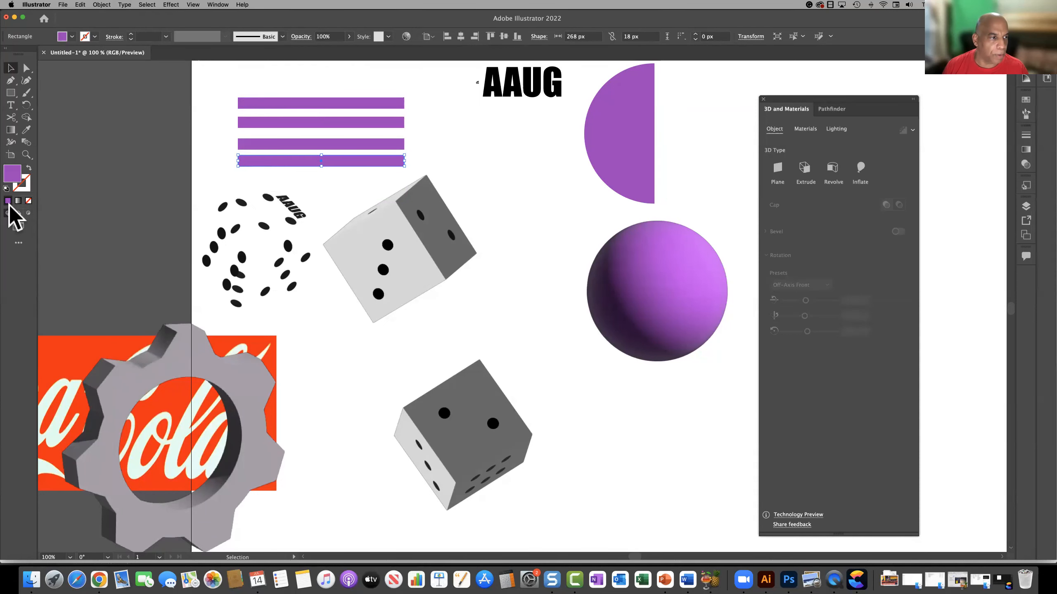
Fill the bottom bar with red C14065 and the third bar with blue 251DD6.
{"action": "double_click", "coordinate": [11, 174]}
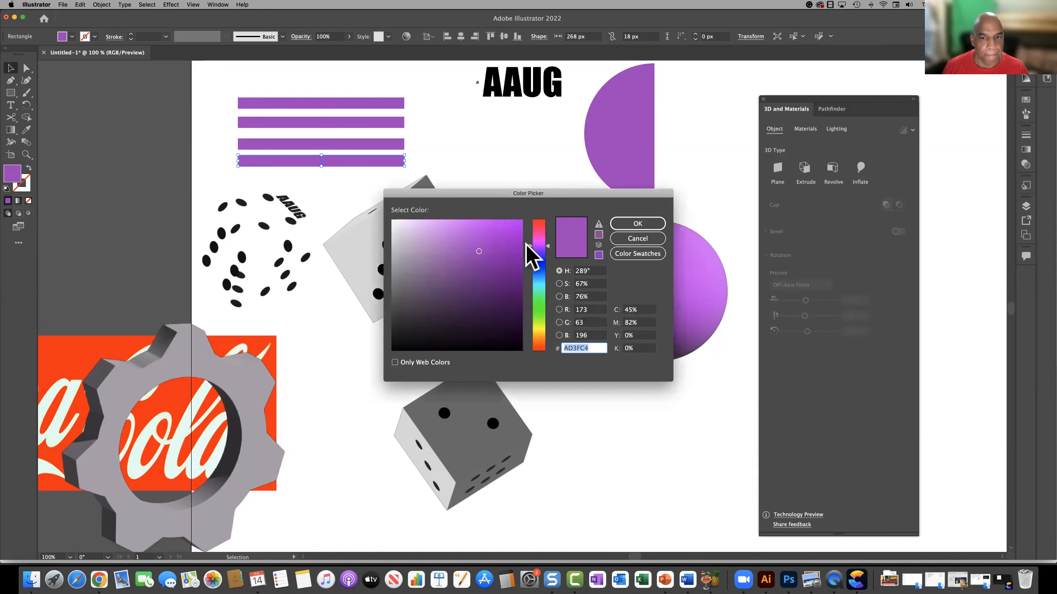
{"action": "left_click", "coordinate": [541, 226]}
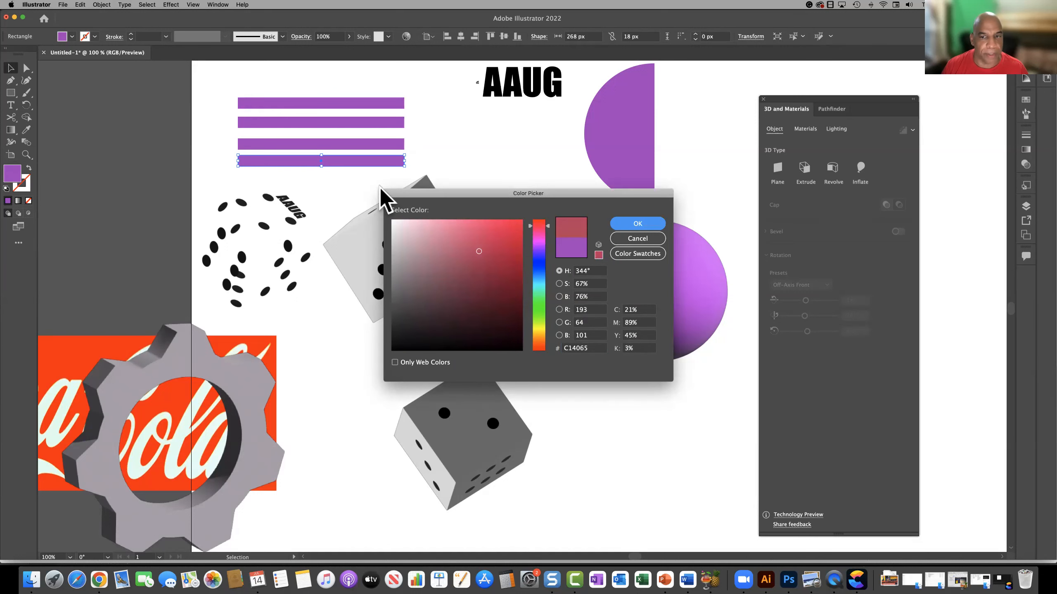
{"action": "left_click", "coordinate": [637, 224]}
{"action": "left_click", "coordinate": [354, 144]}
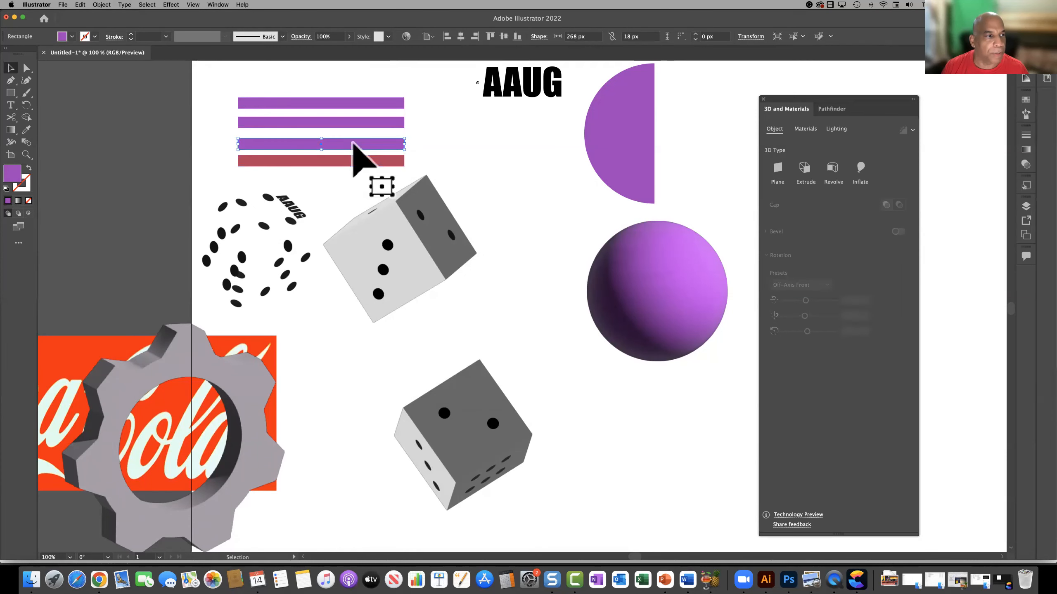
{"action": "double_click", "coordinate": [12, 174]}
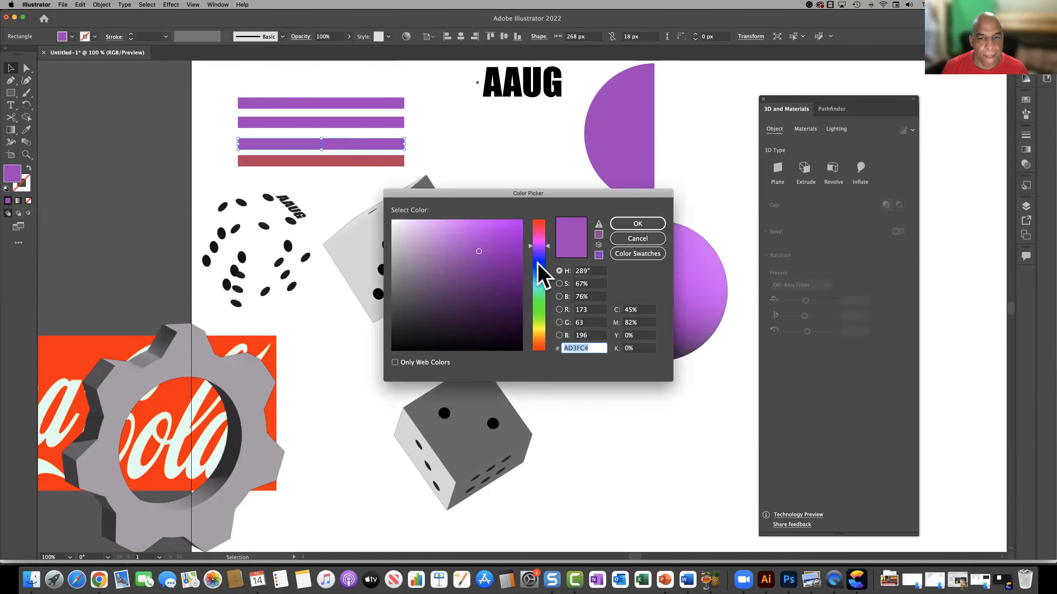
{"action": "left_click", "coordinate": [537, 262]}
{"action": "left_click", "coordinate": [505, 240]}
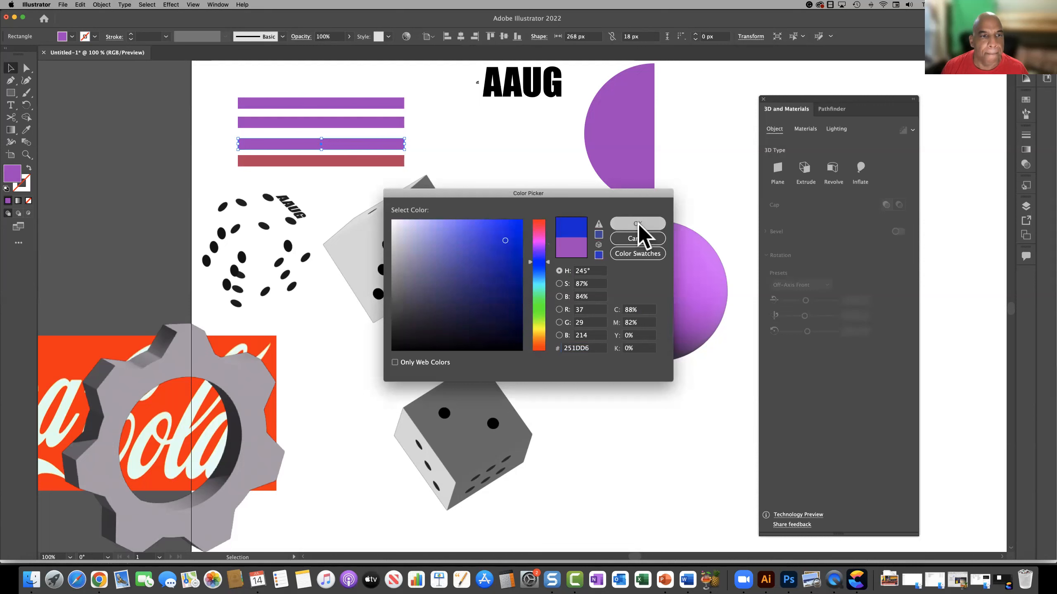
{"action": "left_click", "coordinate": [636, 224]}
Exit isolation mode, reselect the second bar from the top, and fill it with green.
{"action": "left_click", "coordinate": [345, 122]}
{"action": "double_click", "coordinate": [345, 122]}
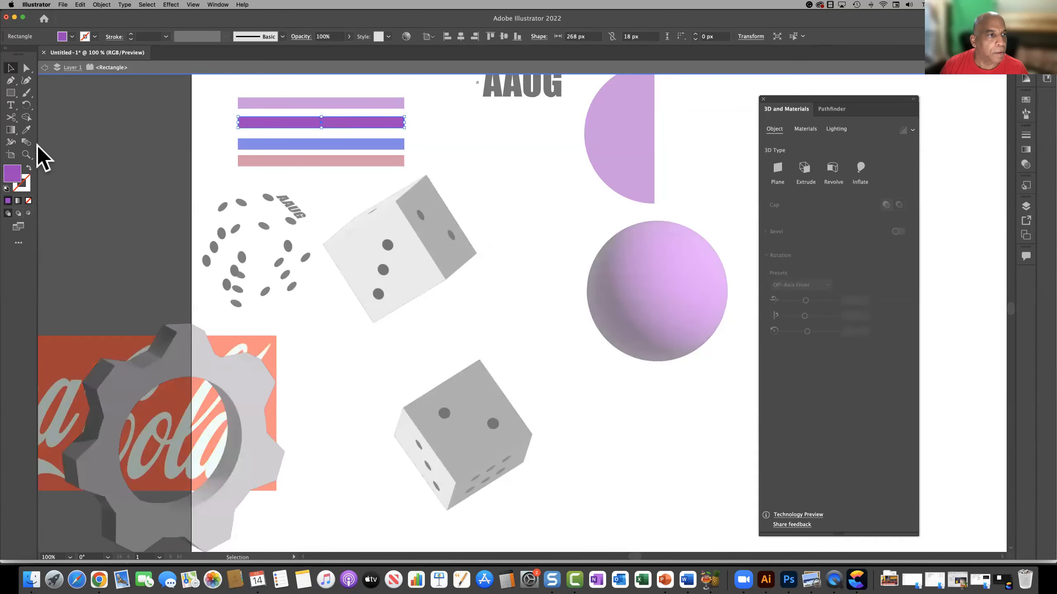
{"action": "left_click", "coordinate": [44, 67]}
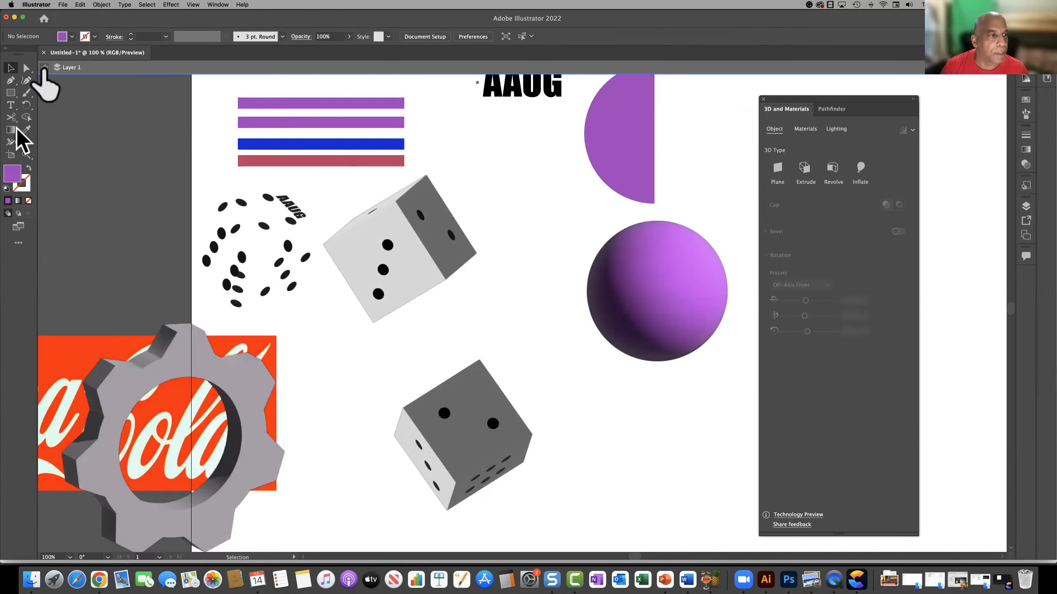
{"action": "left_click", "coordinate": [255, 123]}
Move the upper die down beside the other die and delete the round cluster of dot artwork.
{"action": "left_click_drag", "start_coordinate": [440, 242], "coordinate": [377, 462]}
{"action": "left_click", "coordinate": [241, 257]}
{"action": "key", "text": "Delete"}
Stretch all four coloured bars horizontally to about 523 px wide.
{"action": "left_click_drag", "start_coordinate": [220, 88], "coordinate": [416, 171]}
{"action": "left_click_drag", "start_coordinate": [404, 132], "coordinate": [564, 133]}
{"action": "left_click", "coordinate": [522, 90], "text": "shift"}
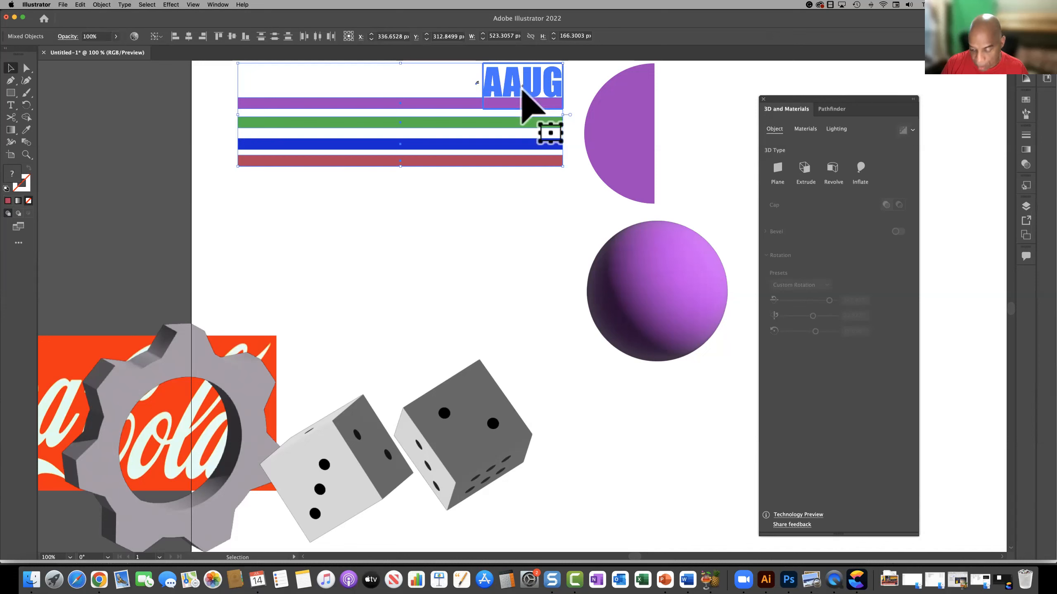
{"action": "key", "text": "Delete"}
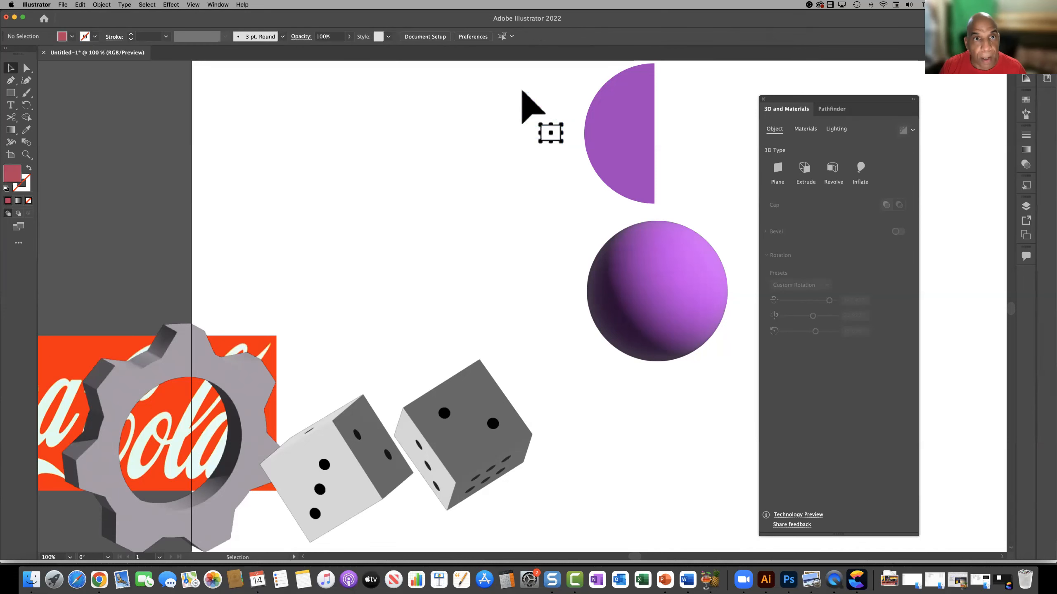
{"action": "key", "text": "super+z"}
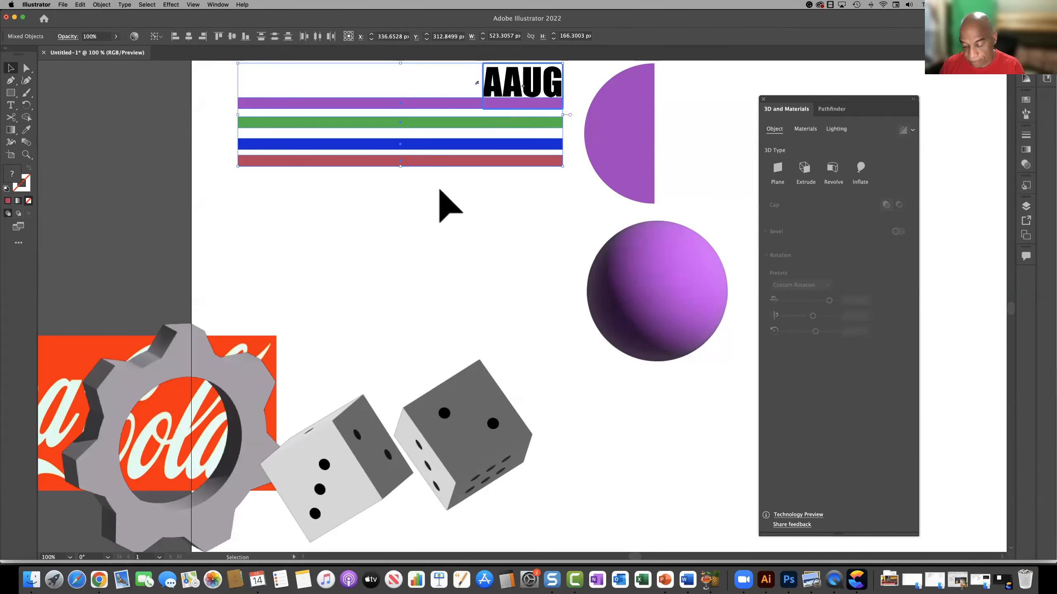
{"action": "key", "text": "Delete"}
{"action": "scroll", "coordinate": [440, 191], "scroll_direction": "down", "scroll_amount": 1}
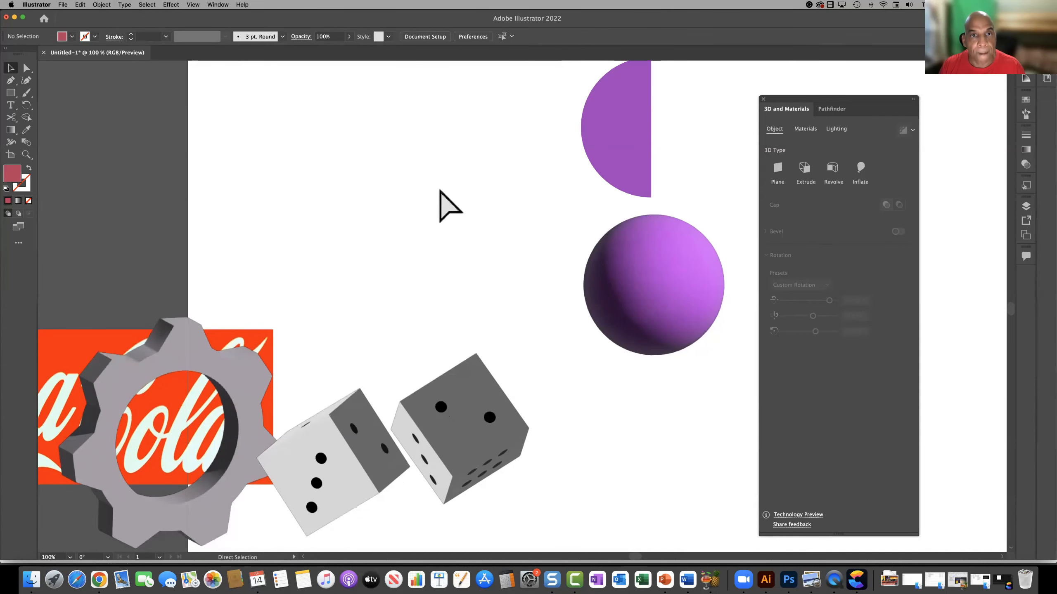
{"action": "key", "text": "super+z"}
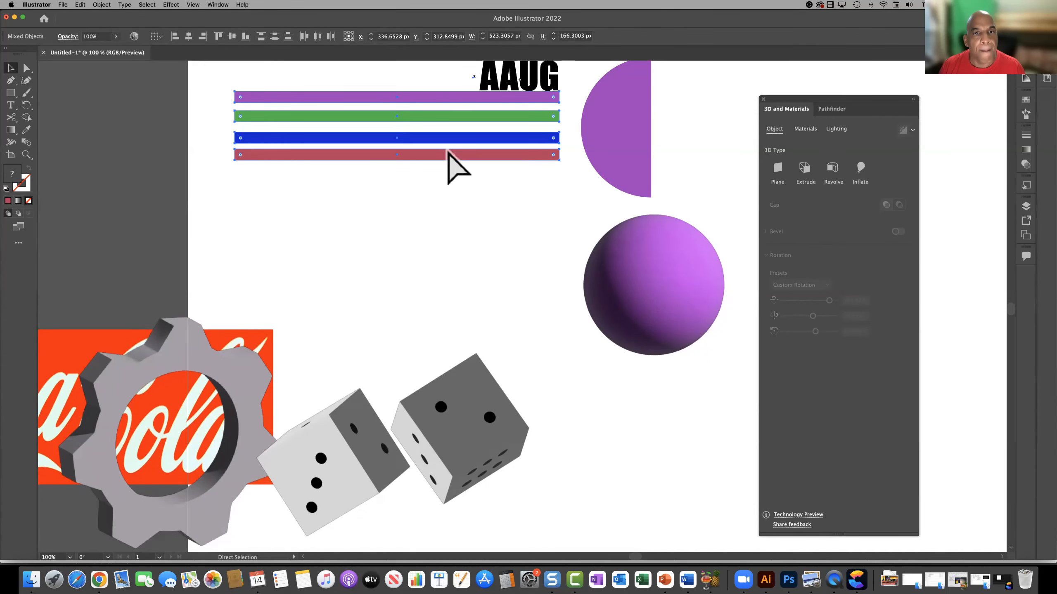
{"action": "key", "text": "super+z"}
{"action": "key", "text": "super+z"}
Delete the AAUG text, the tiny shape beside it and the dot cluster, and move the upper die down beside the other die.
{"action": "left_click", "coordinate": [492, 81]}
{"action": "key", "text": "Delete"}
{"action": "left_click", "coordinate": [474, 77]}
{"action": "key", "text": "Delete"}
{"action": "left_click_drag", "start_coordinate": [194, 180], "coordinate": [312, 308]}
{"action": "key", "text": "Delete"}
{"action": "left_click_drag", "start_coordinate": [400, 249], "coordinate": [330, 401]}
Duplicate the four coloured bars twice downward to build a stack of twelve stripes.
{"action": "left_click_drag", "start_coordinate": [220, 79], "coordinate": [566, 167]}
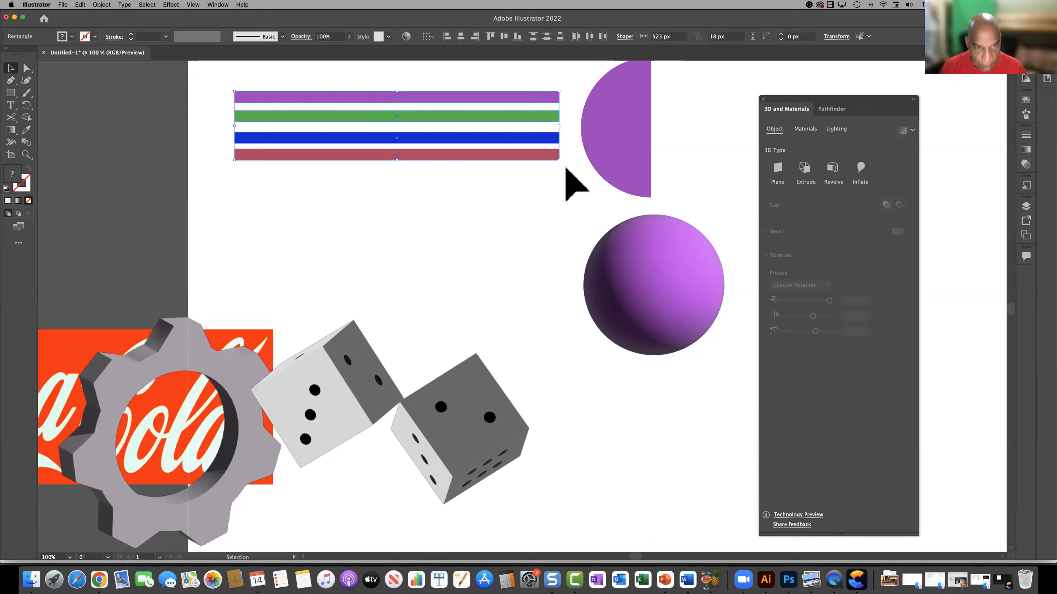
{"action": "left_click_drag", "start_coordinate": [411, 155], "coordinate": [412, 311]}
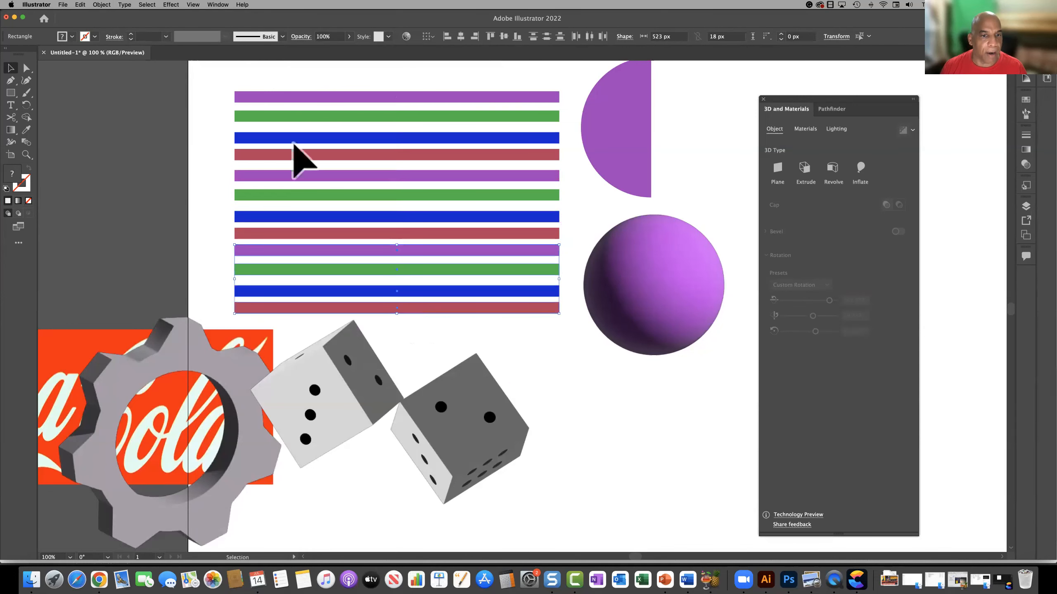
Save all twelve stripes as a dynamic movie clip symbol named COLORS, and delete the striped artwork from the artboard.
{"action": "left_click_drag", "start_coordinate": [215, 78], "coordinate": [433, 294]}
{"action": "left_click_drag", "start_coordinate": [220, 78], "coordinate": [401, 321]}
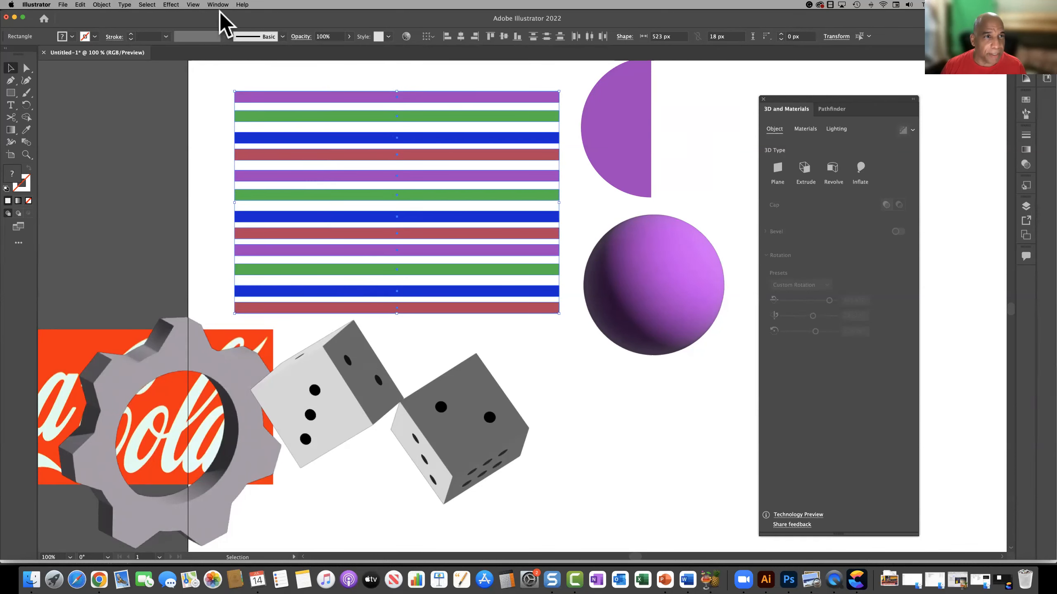
{"action": "left_click", "coordinate": [260, 340]}
{"action": "left_click_drag", "start_coordinate": [405, 274], "coordinate": [635, 368]}
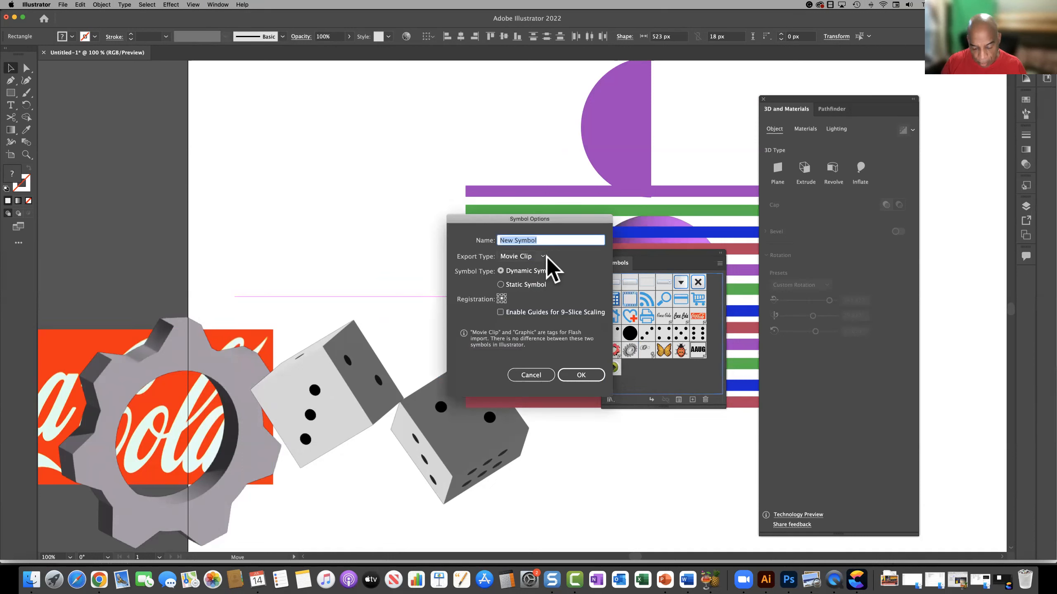
{"action": "type", "text": "COLORS"}
{"action": "key", "text": "Tab"}
{"action": "key", "text": "Return"}
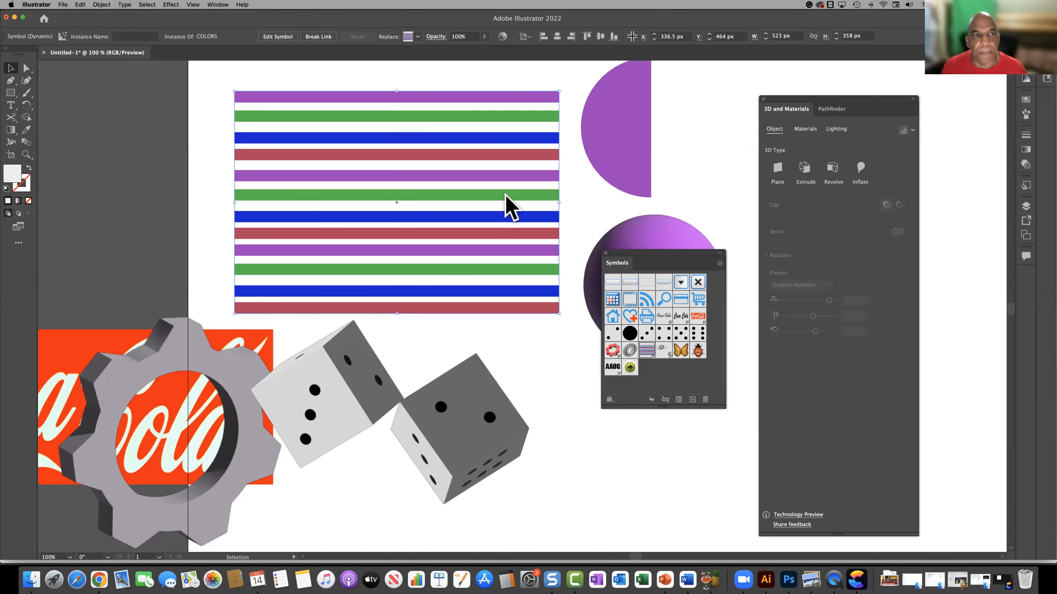
{"action": "key", "text": "Delete"}
{"action": "left_click_drag", "start_coordinate": [662, 253], "coordinate": [354, 187]}
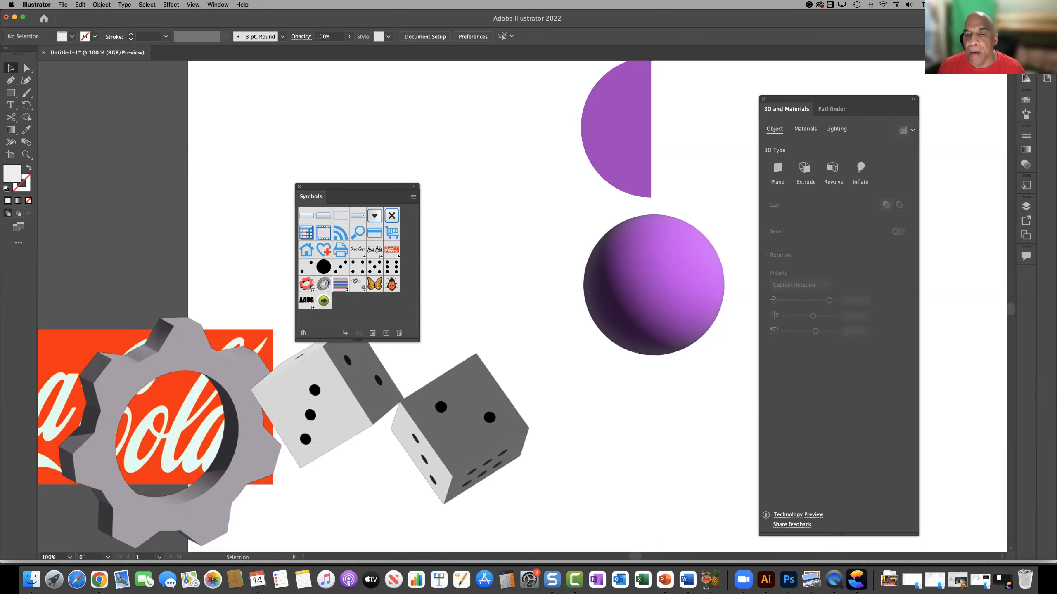
Map the COLORS graphic onto the purple sphere.
{"action": "left_click", "coordinate": [671, 281]}
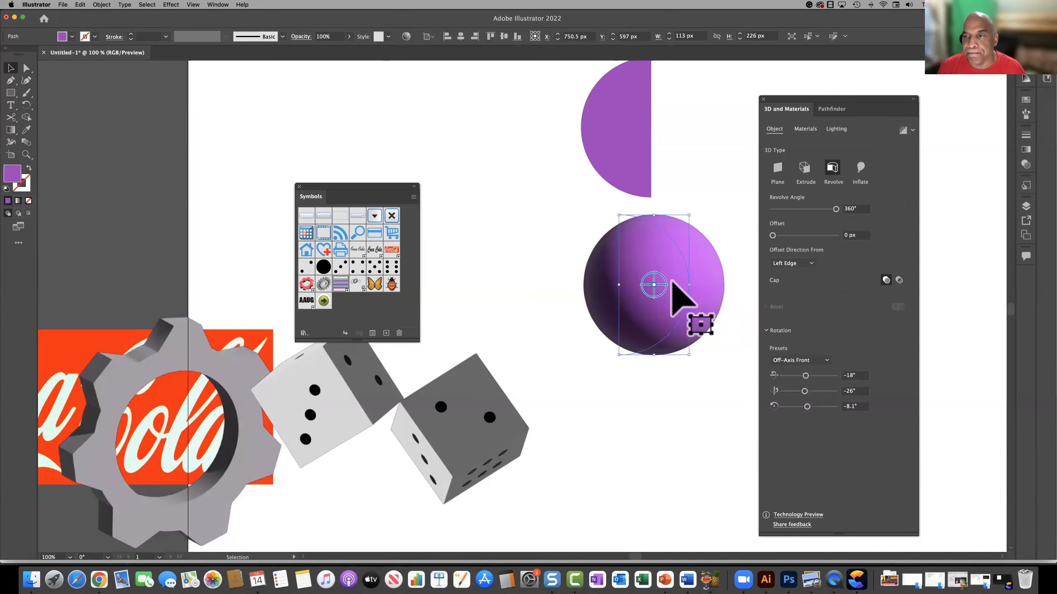
{"action": "left_click", "coordinate": [805, 129]}
{"action": "left_click", "coordinate": [853, 246]}
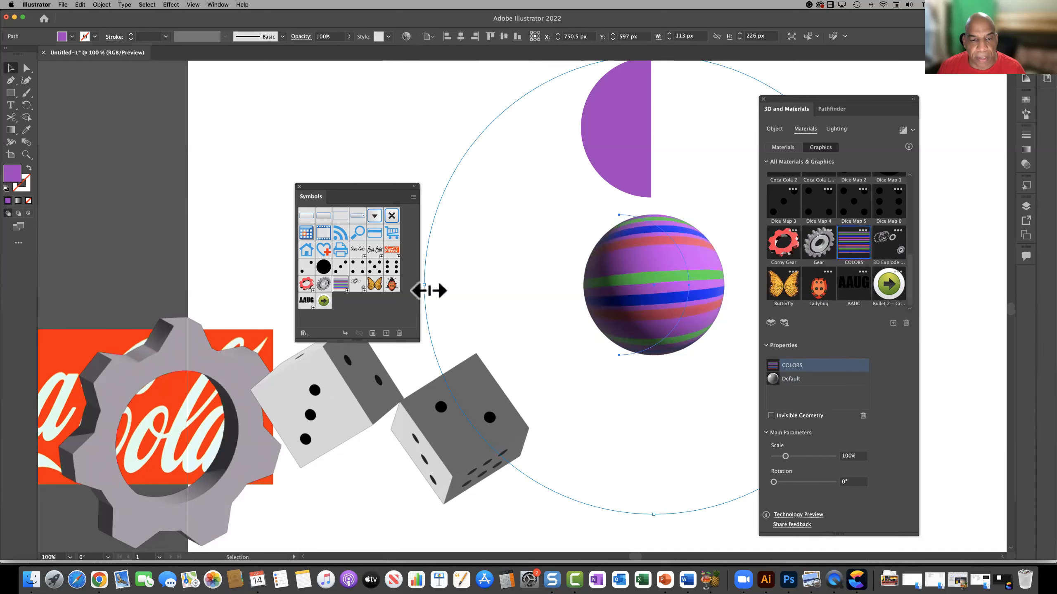
Scale the COLORS graphic to about 57% and rotate it so the stripes run nearly vertically around the sphere.
{"action": "left_click_drag", "start_coordinate": [427, 290], "coordinate": [540, 298]}
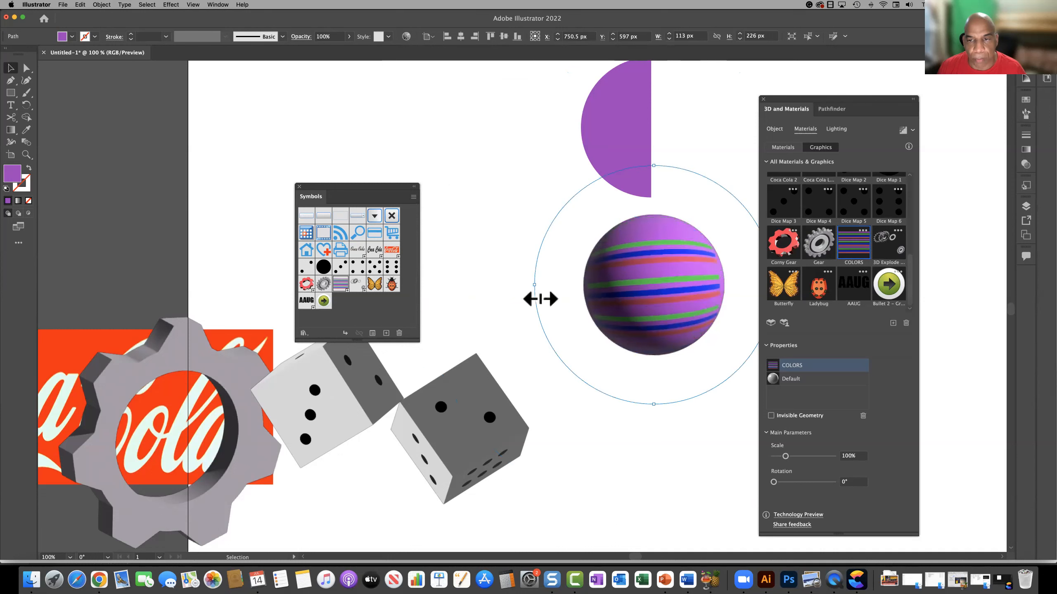
{"action": "left_click_drag", "start_coordinate": [779, 109], "coordinate": [812, 124]}
{"action": "mouse_move", "coordinate": [779, 291]}
{"action": "left_mouse_down"}
{"action": "mouse_move", "coordinate": [727, 292]}
{"action": "mouse_move", "coordinate": [774, 292]}
{"action": "left_mouse_up"}
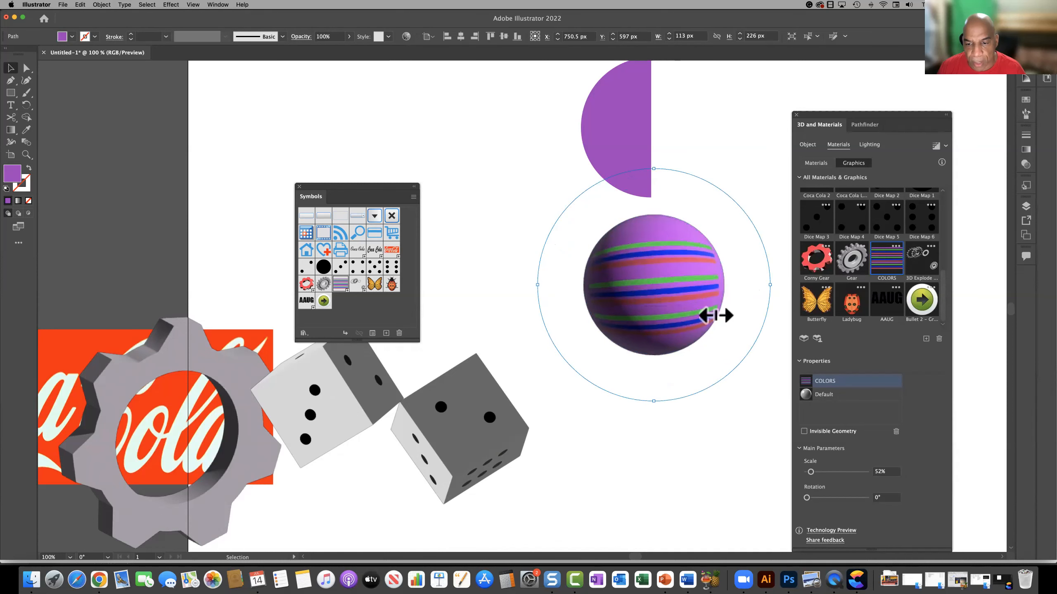
{"action": "mouse_move", "coordinate": [659, 407]}
{"action": "left_mouse_down"}
{"action": "mouse_move", "coordinate": [663, 365]}
{"action": "mouse_move", "coordinate": [666, 416]}
{"action": "left_mouse_up"}
{"action": "left_click_drag", "start_coordinate": [665, 156], "coordinate": [749, 322]}
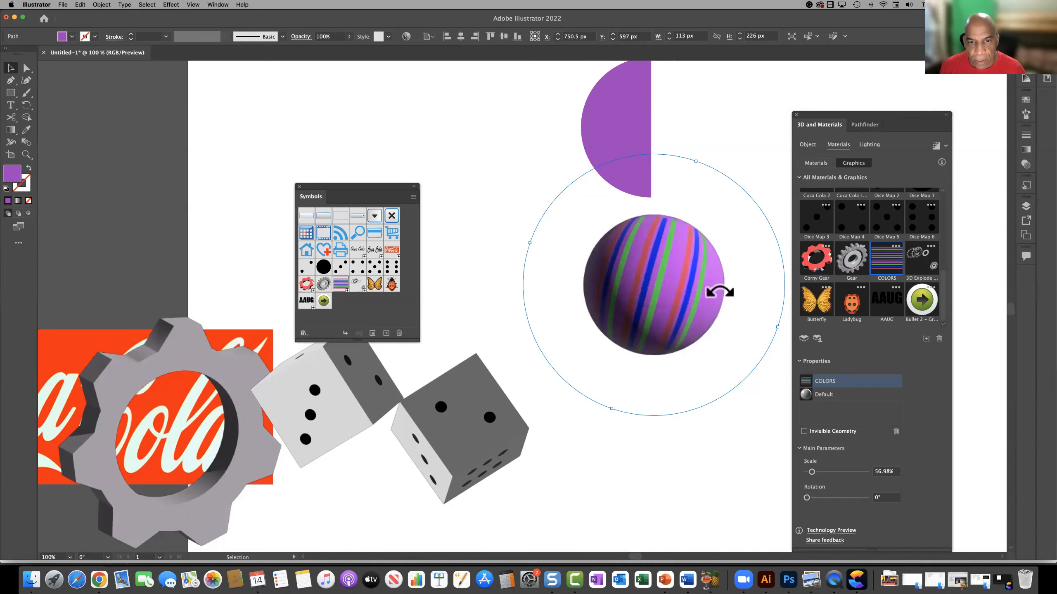
{"action": "left_click_drag", "start_coordinate": [530, 245], "coordinate": [511, 245]}
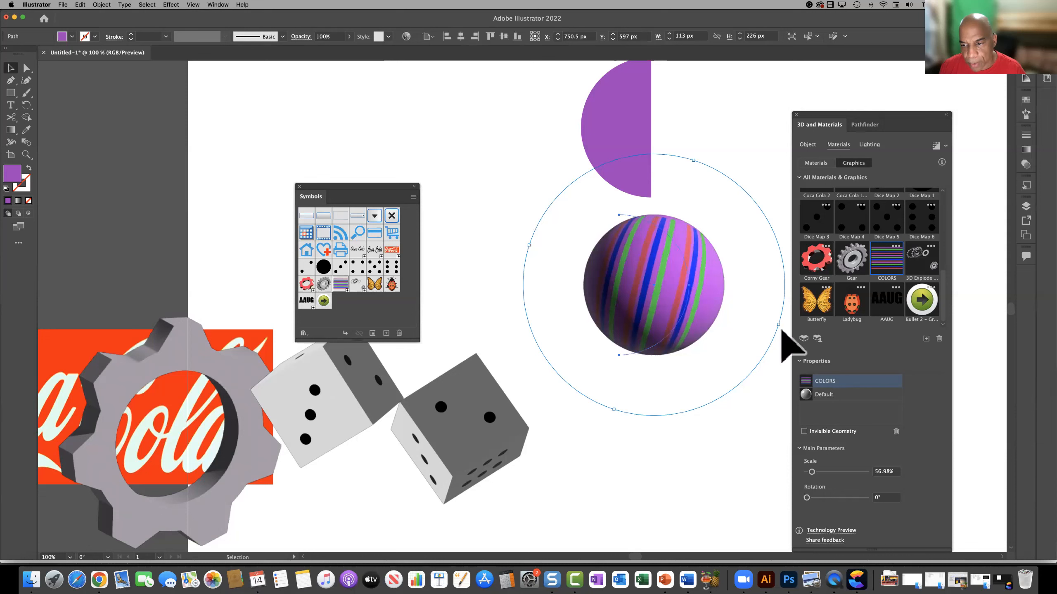
Enlarge the COLORS graphic to about 88% scale and make the sphere's base geometry invisible.
{"action": "left_click_drag", "start_coordinate": [778, 325], "coordinate": [793, 333]}
{"action": "left_click_drag", "start_coordinate": [855, 338], "coordinate": [848, 338]}
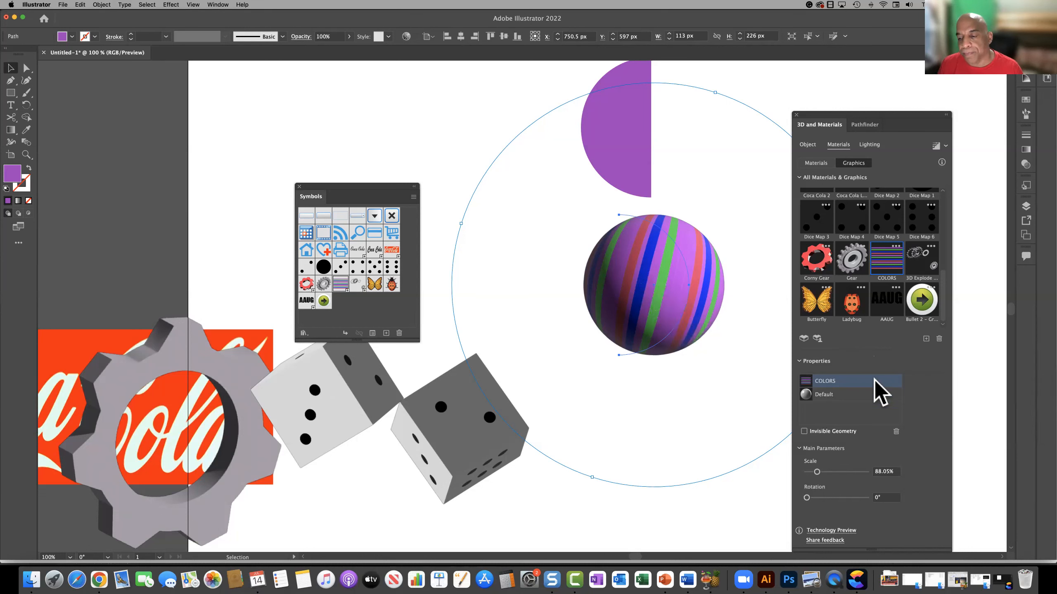
{"action": "left_click", "coordinate": [804, 431]}
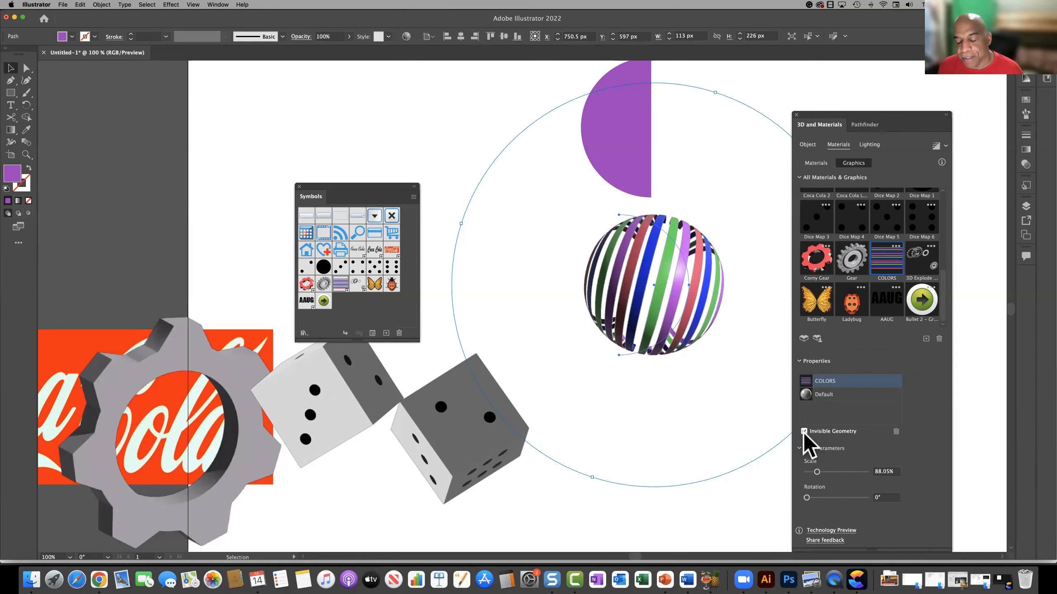